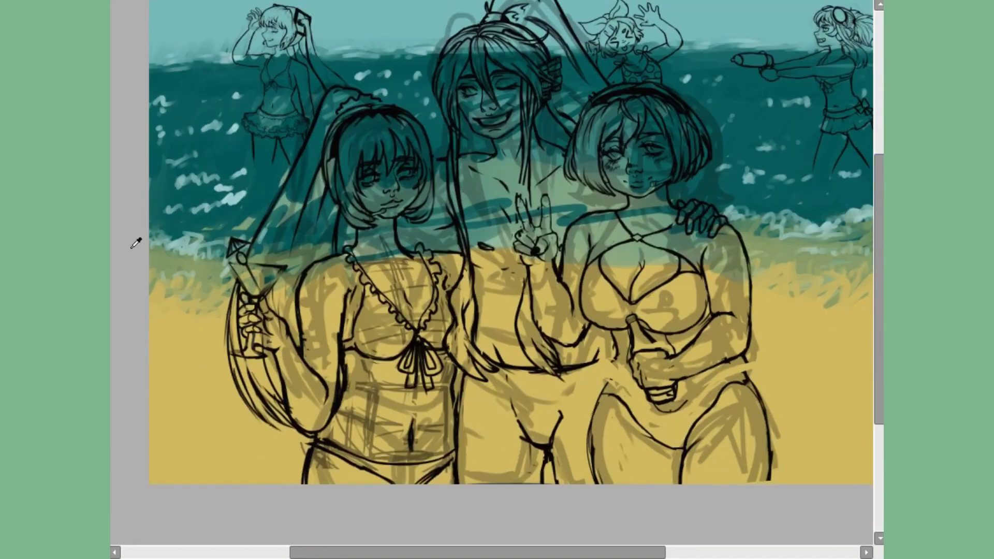
# Paint light wave strokes across the sea at the picture's right side and a pale cloud above the water-gun figure.
pyautogui.hscroll(2, 466, 277)
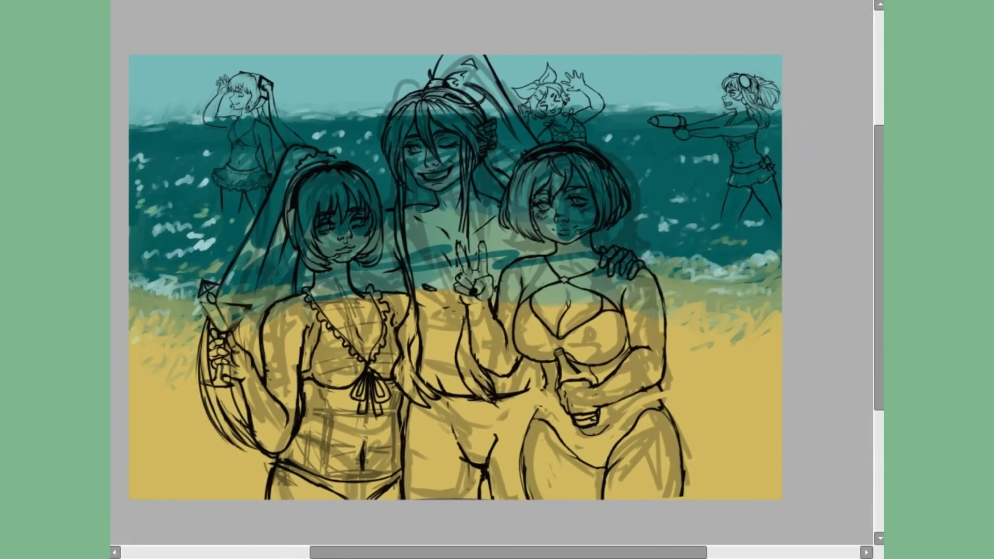
pyautogui.scroll(3, 497, 194)
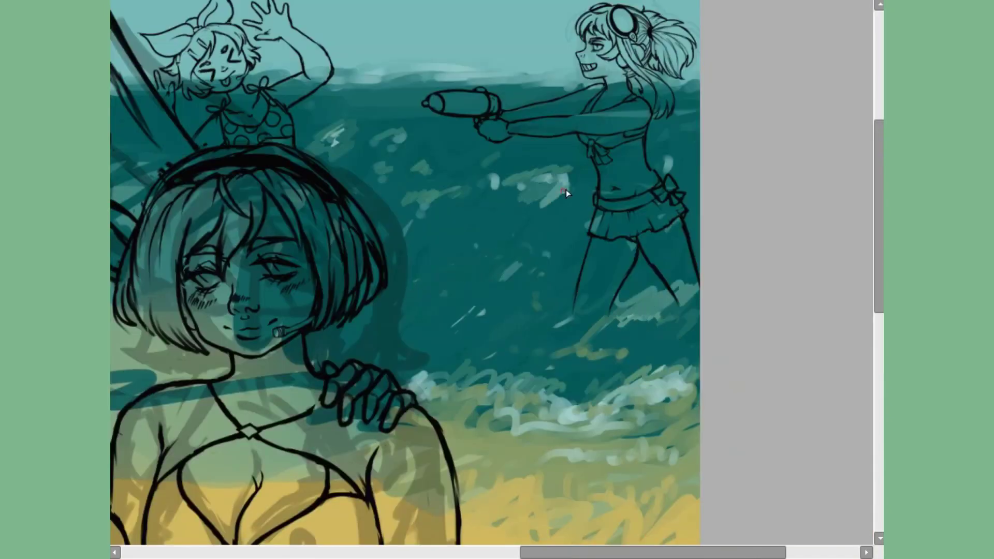
pyautogui.scroll(-3, 681, 388)
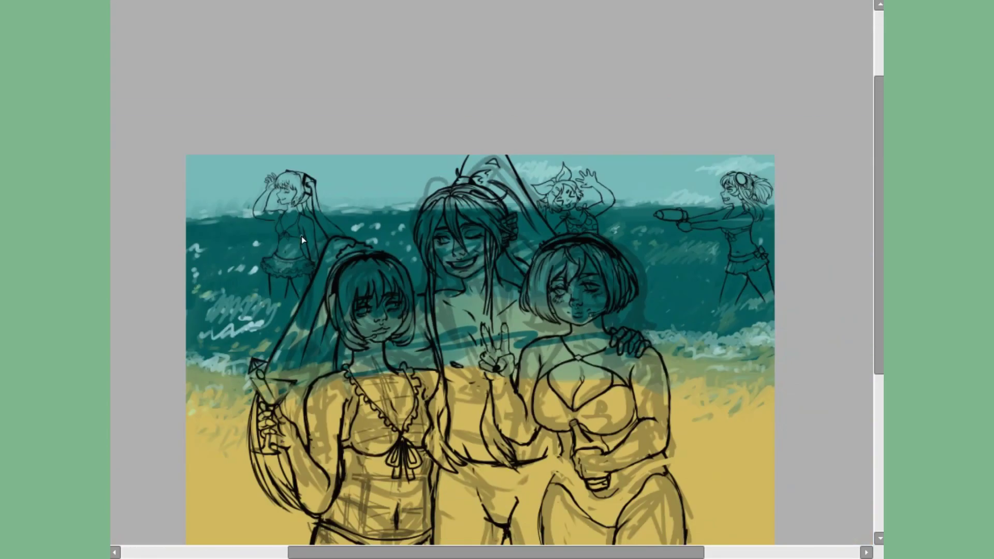
# Cover the sea around the saluting background figure with short teal and light wave strokes.
pyautogui.scroll(-1, 301, 237)
pyautogui.hscroll(-1, 301, 236)
pyautogui.scroll(-1, 279, 267)
pyautogui.hscroll(-1, 278, 267)
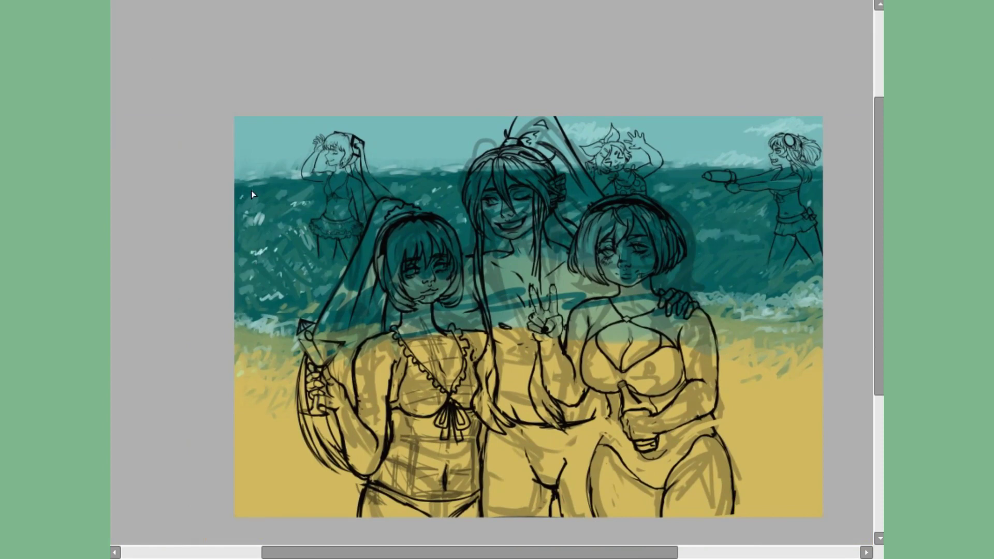
pyautogui.scroll(1, 664, 281)
pyautogui.hscroll(1, 664, 281)
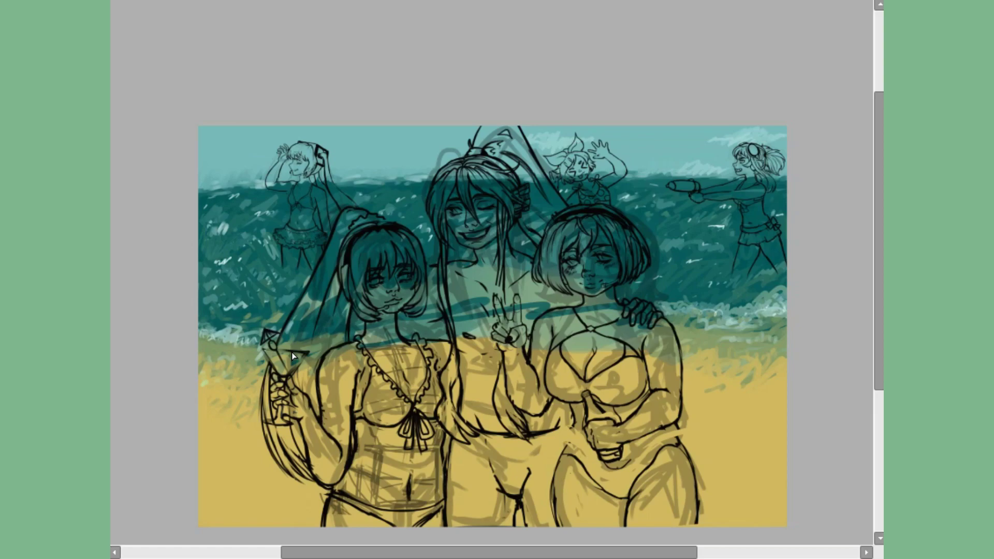
# Deepen the water texture behind the foreground figures and paint a dark green line along the horizon.
pyautogui.scroll(1, 290, 352)
pyautogui.hscroll(1, 291, 352)
pyautogui.scroll(3, 653, 244)
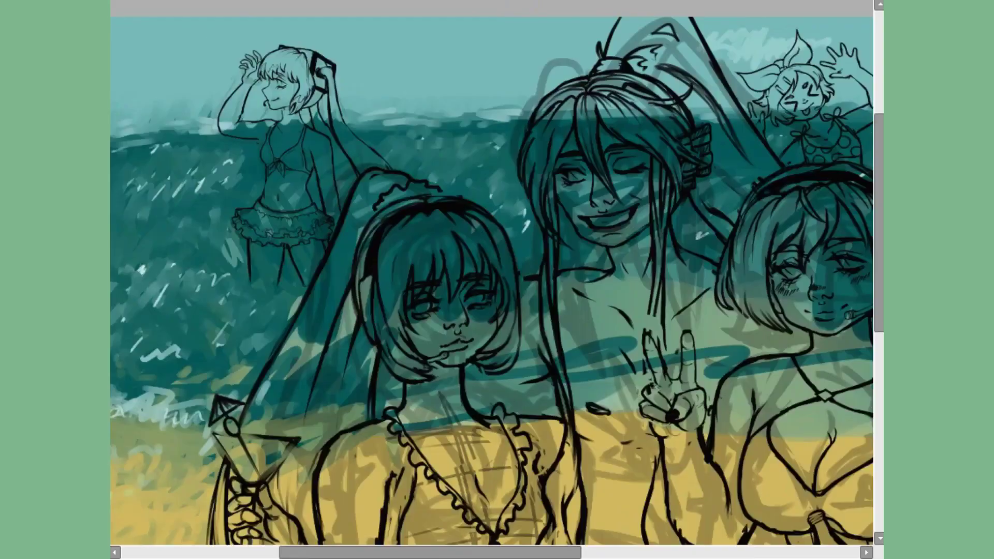
pyautogui.scroll(-3, 567, 264)
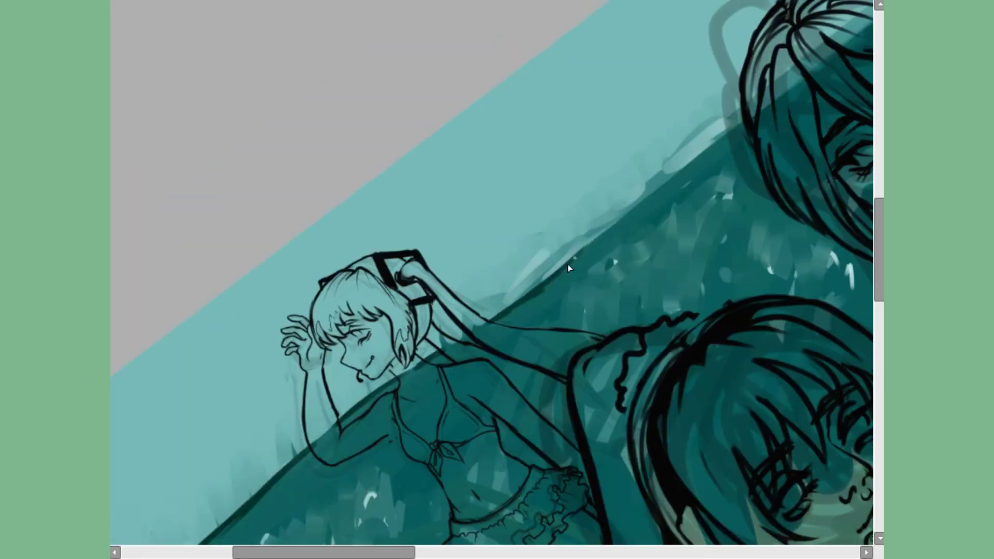
pyautogui.scroll(-4, 474, 132)
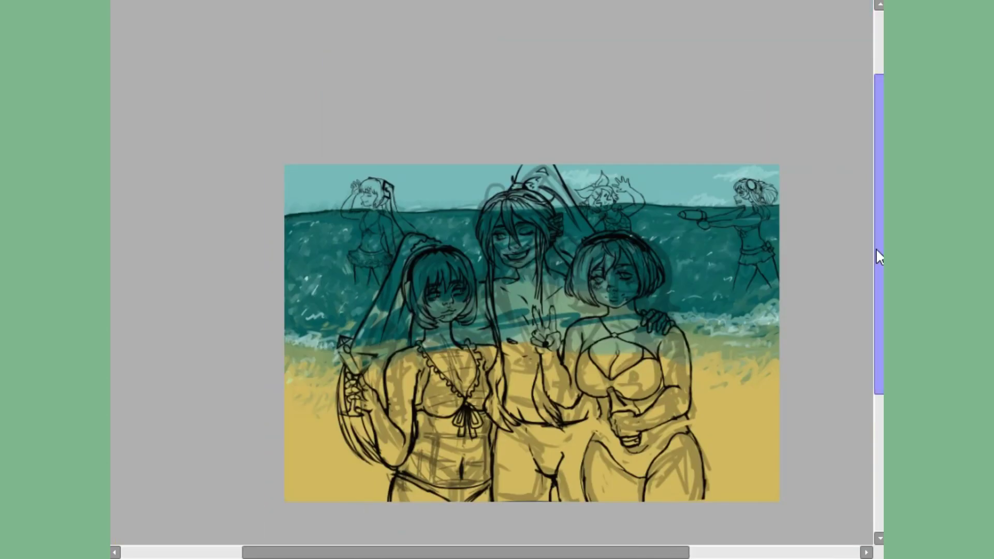
# Dab pale highlights over the yellow sand and roughen the dark horizon edge.
pyautogui.scroll(2, 569, 310)
pyautogui.scroll(-3, 517, 336)
pyautogui.scroll(-1, 510, 403)
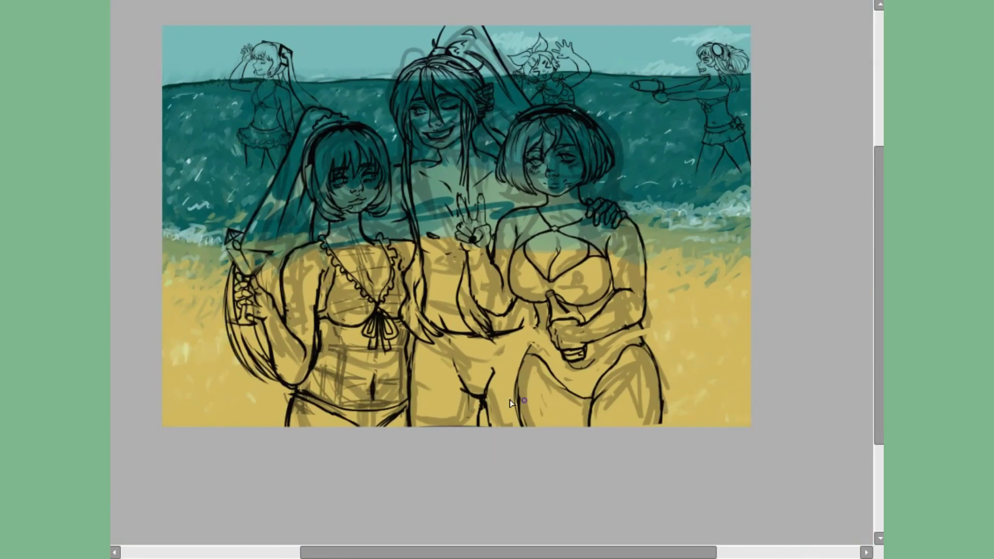
pyautogui.scroll(3, 241, 228)
pyautogui.hscroll(5, 466, 259)
pyautogui.scroll(-3, 465, 311)
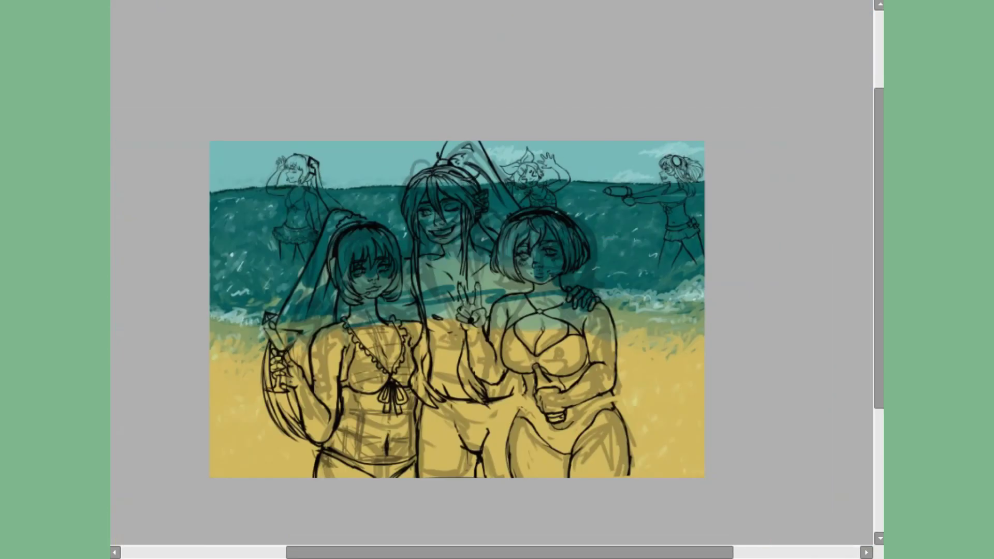
# Paint pale clouds in the sky around the saluting figure and white foam where her legs meet the water.
pyautogui.scroll(3, 256, 289)
pyautogui.hscroll(5, 455, 206)
pyautogui.hscroll(-5, 501, 297)
pyautogui.scroll(1, 501, 297)
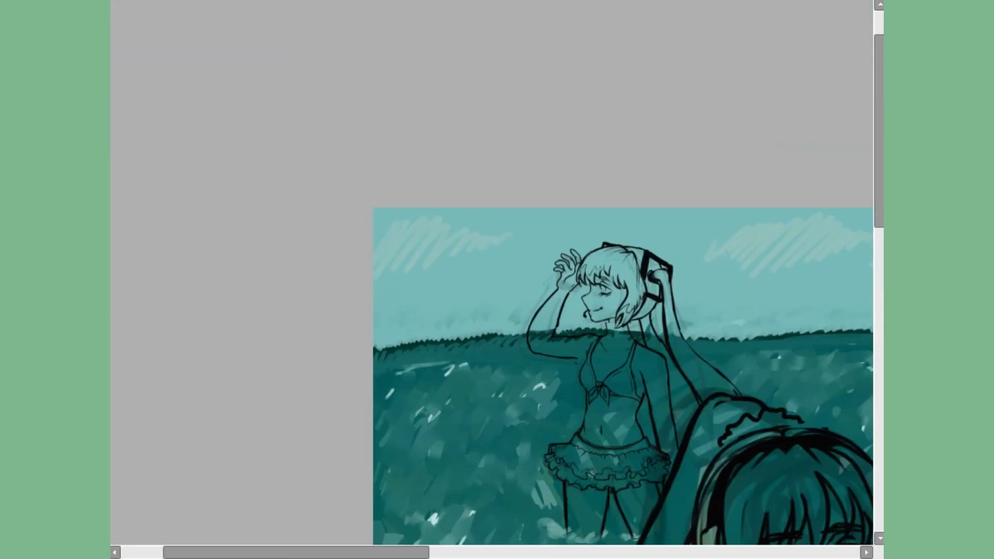
pyautogui.hscroll(5, 497, 311)
pyautogui.hscroll(-4, 497, 311)
pyautogui.scroll(-2, 497, 311)
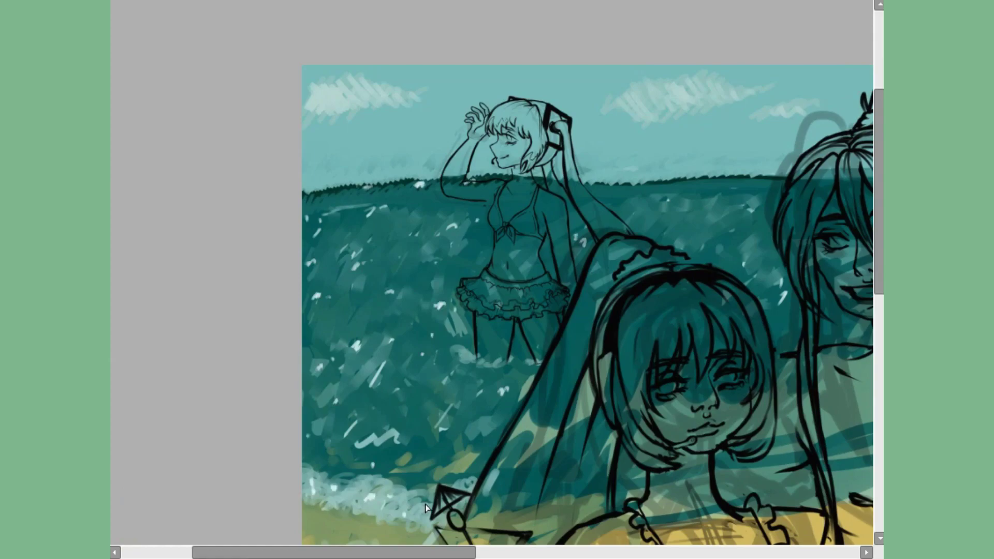
# Scatter white sparkles and dark green dabs over the sea and thicken the foam along the shoreline.
pyautogui.scroll(-3, 425, 508)
pyautogui.scroll(3, 425, 508)
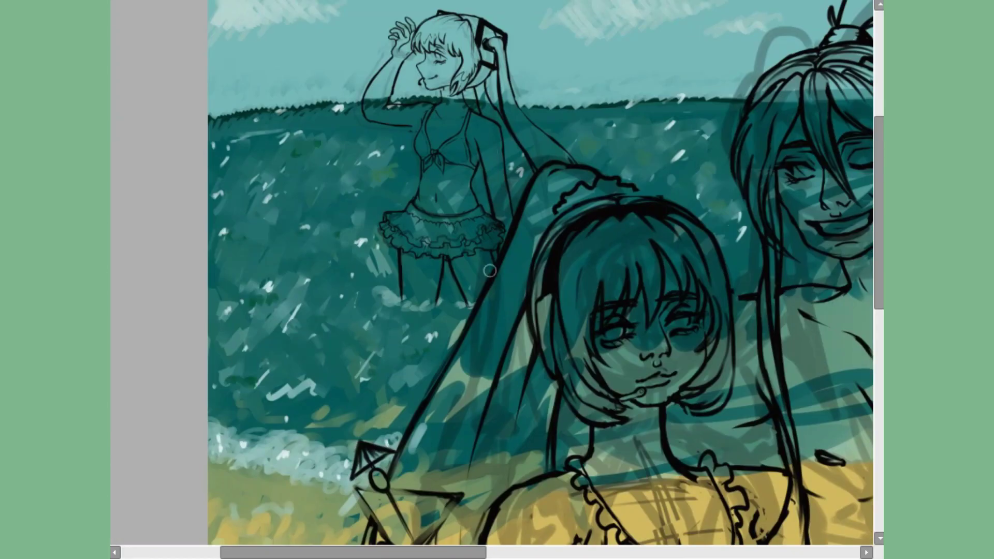
pyautogui.hscroll(5, 490, 270)
pyautogui.scroll(-3, 492, 279)
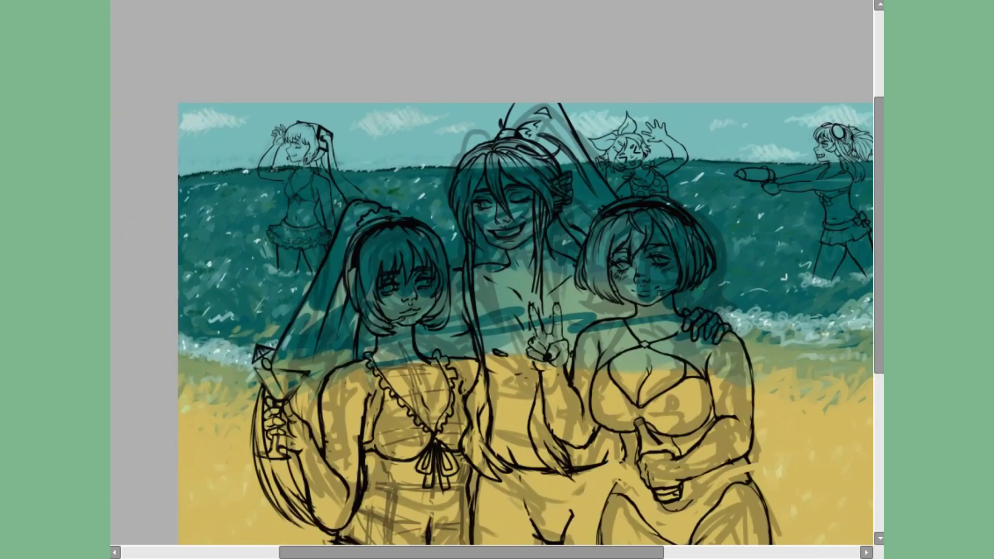
# Fill the face, chest, arms and torso of the foreground woman holding the cocktail with a pale beige skin base.
pyautogui.scroll(3, 492, 280)
pyautogui.scroll(2, 491, 279)
pyautogui.scroll(-3, 334, 372)
pyautogui.scroll(2, 334, 372)
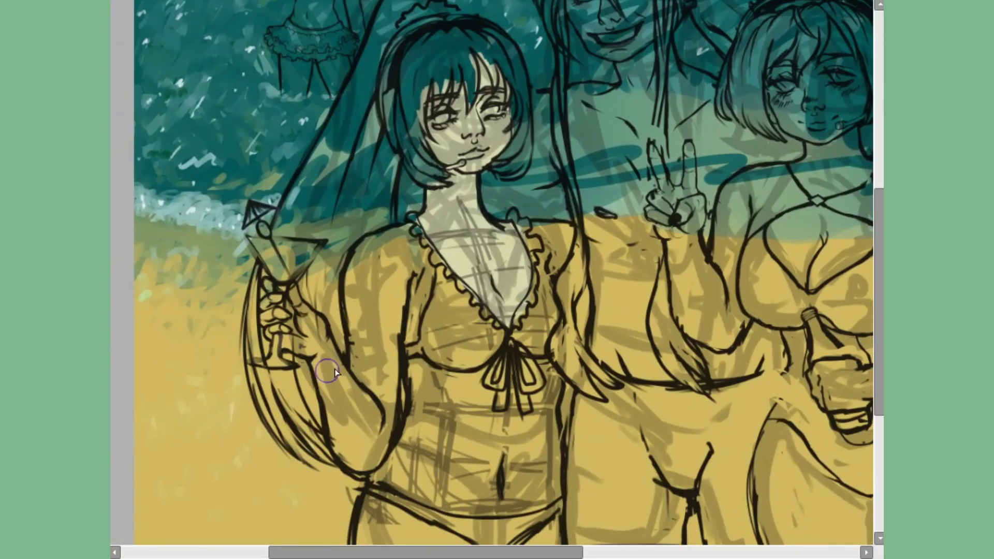
pyautogui.scroll(-4, 384, 318)
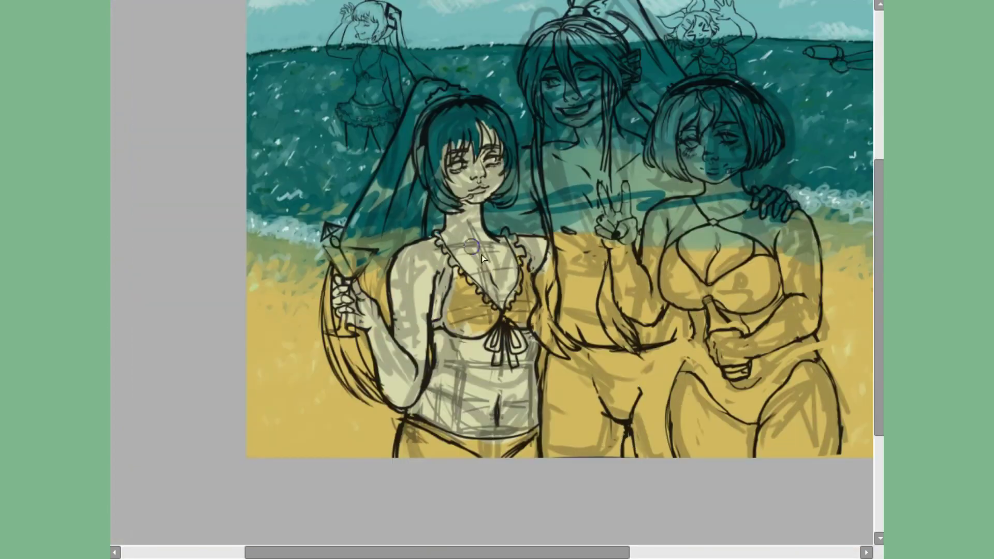
# Fill the middle man's and bob-haired woman's skin with pale beige and remove the background figures' sketches from view.
pyautogui.hscroll(2, 616, 259)
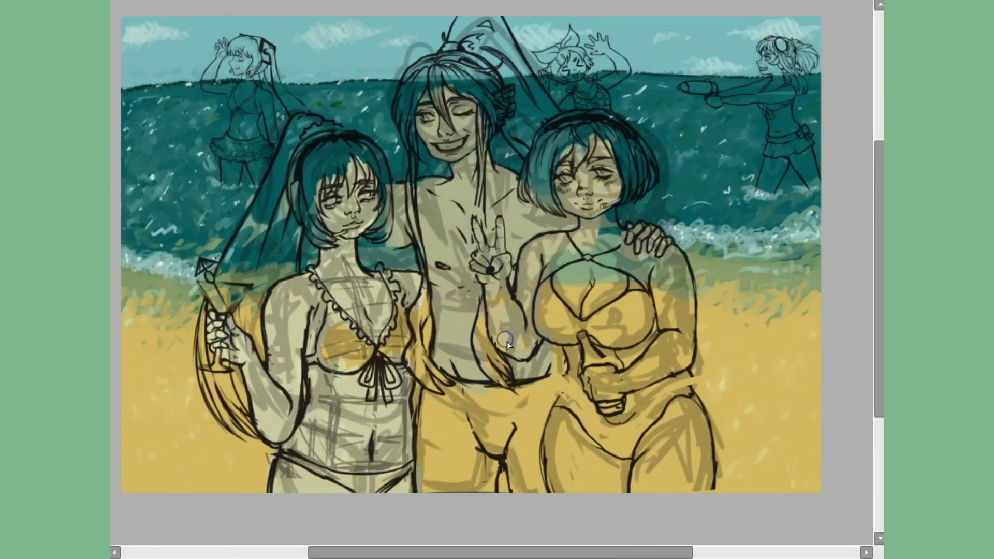
pyautogui.scroll(4, 624, 247)
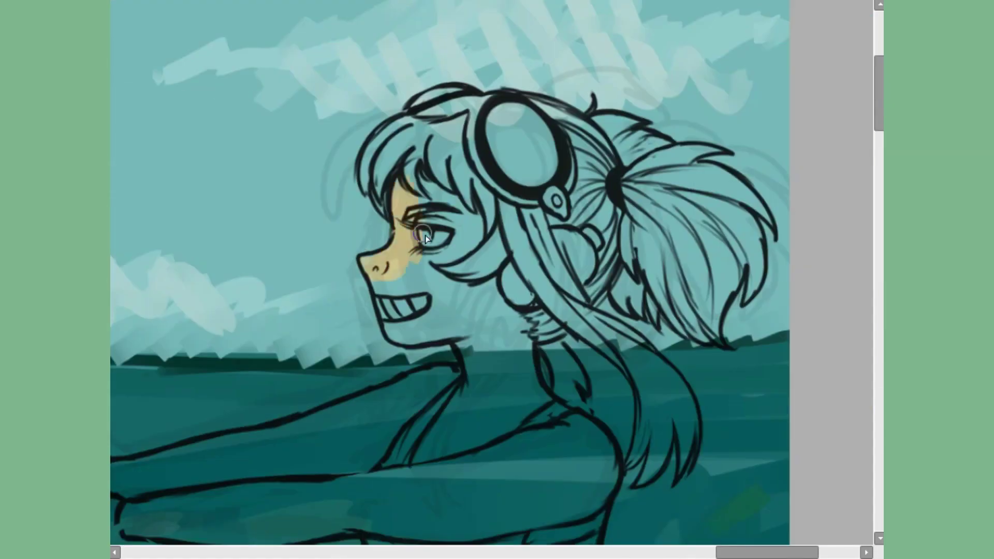
pyautogui.scroll(-3, 623, 248)
pyautogui.scroll(3, 404, 207)
pyautogui.hscroll(-4, 404, 333)
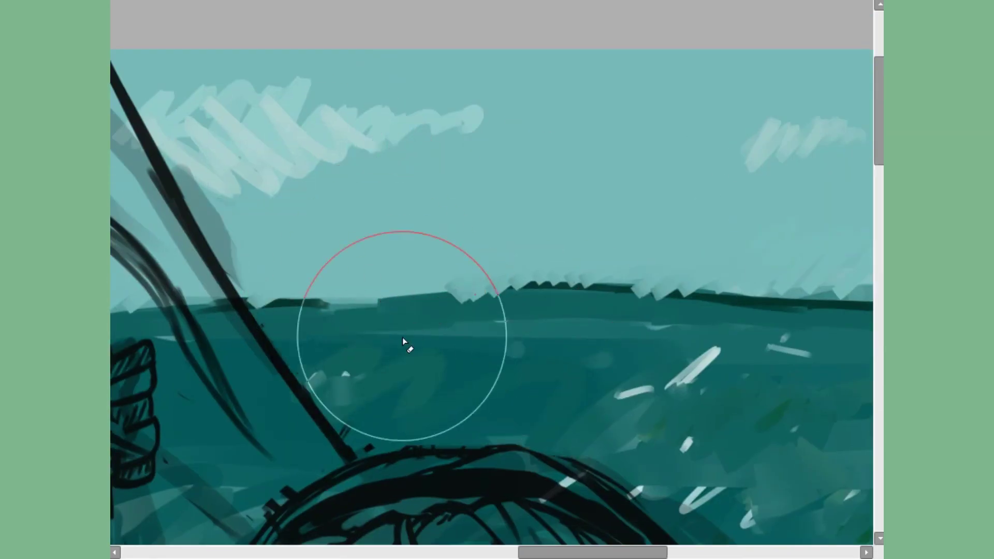
pyautogui.scroll(2, 529, 182)
pyautogui.scroll(-4, 529, 182)
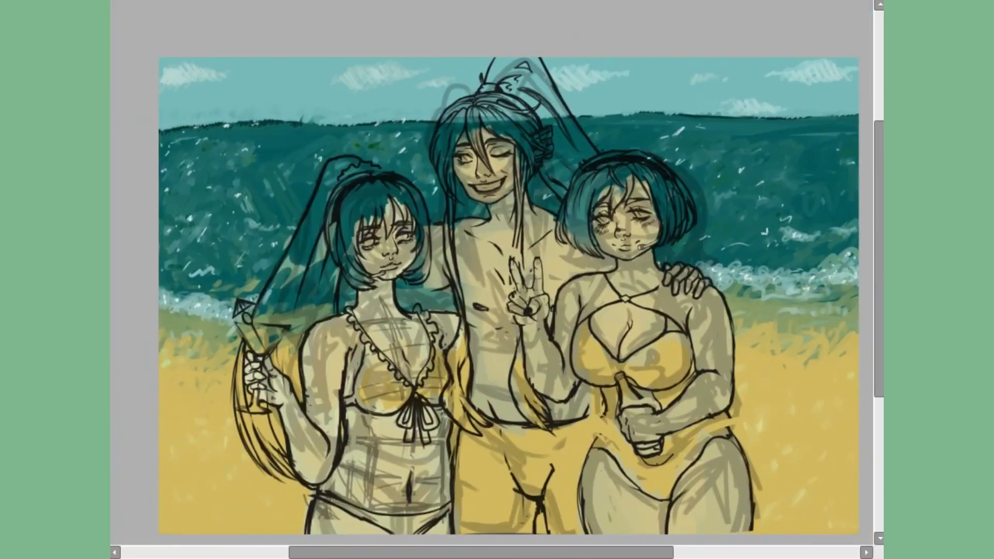
# Color the middle man's long hair and ponytail purple and his shorts pale lilac.
pyautogui.scroll(4, 578, 384)
pyautogui.scroll(-4, 579, 384)
pyautogui.scroll(4, 679, 315)
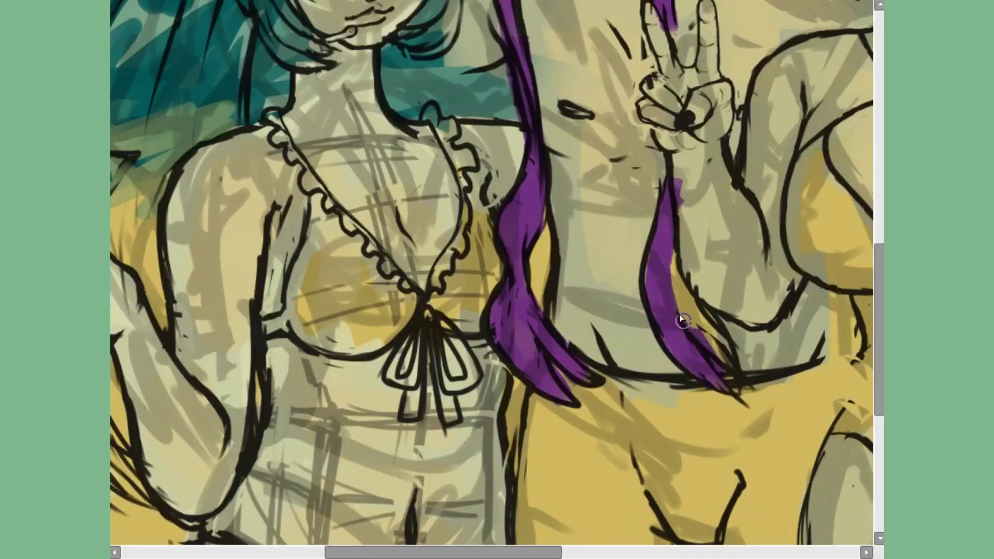
pyautogui.scroll(-4, 679, 315)
pyautogui.scroll(-2, 492, 280)
pyautogui.scroll(1, 492, 279)
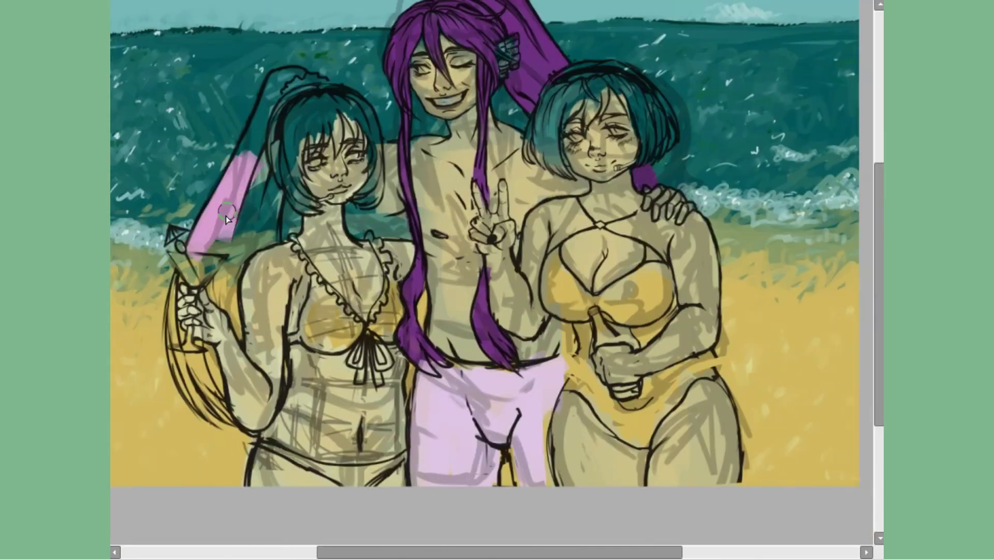
# Color the cocktail-holding woman's hair and ponytail pink and her ruffled bikini brown.
pyautogui.moveTo(226, 216)
pyautogui.mouseDown()
pyautogui.moveTo(248, 155)
pyautogui.moveTo(370, 128)
pyautogui.mouseUp()
pyautogui.moveTo(311, 290); pyautogui.dragTo(363, 352)
pyautogui.hscroll(2, 496, 395)
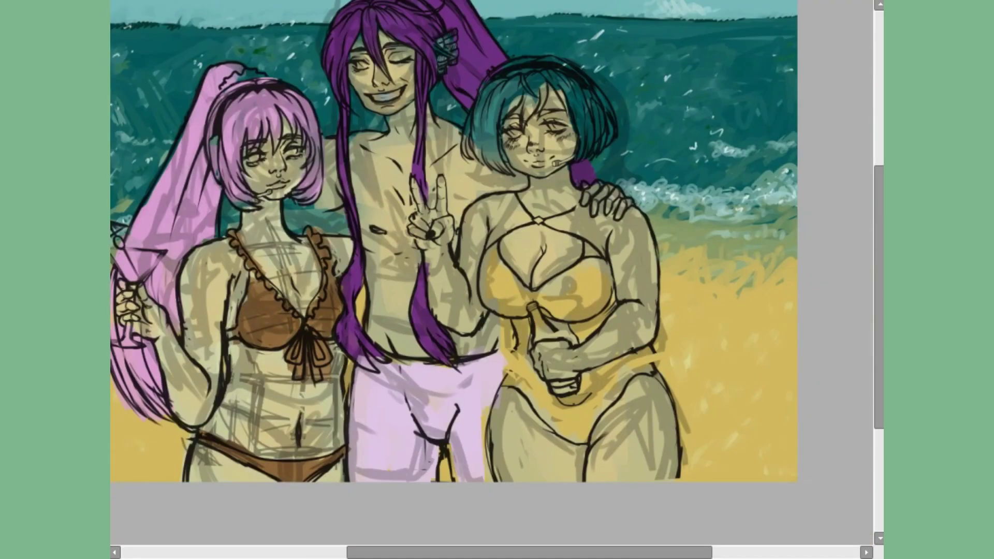
# Color the bob-haired woman's swimsuit red and her hair brown.
pyautogui.moveTo(496, 248)
pyautogui.mouseDown()
pyautogui.moveTo(601, 321)
pyautogui.moveTo(621, 409)
pyautogui.mouseUp()
pyautogui.scroll(3, 538, 125)
pyautogui.moveTo(290, 196)
pyautogui.mouseDown()
pyautogui.moveTo(324, 219)
pyautogui.moveTo(466, 171)
pyautogui.mouseUp()
pyautogui.scroll(-3, 466, 171)
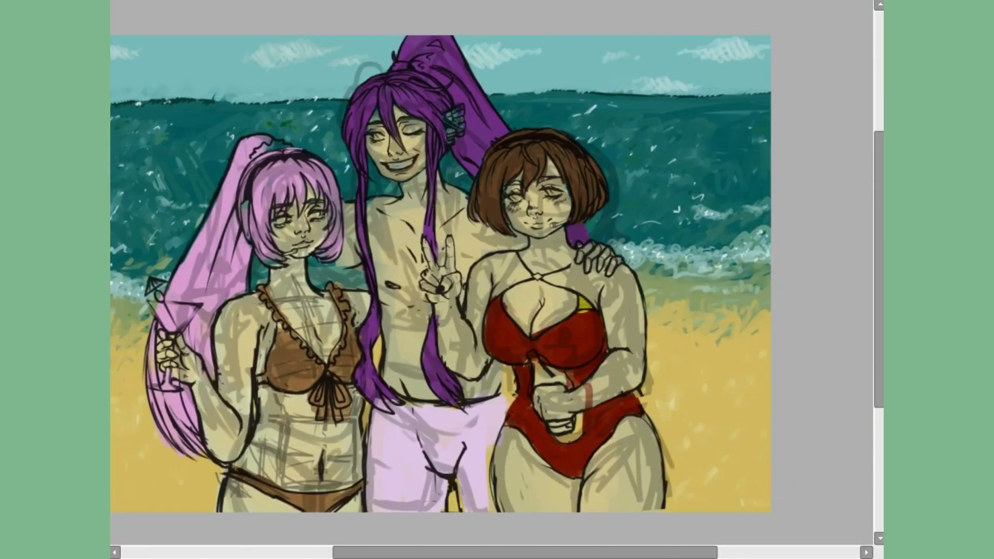
# Paint off-white eyeballs and teal irises on the pink-haired woman, transforming the second iris to fit its eye.
pyautogui.scroll(2, 362, 207)
pyautogui.scroll(2, 341, 288)
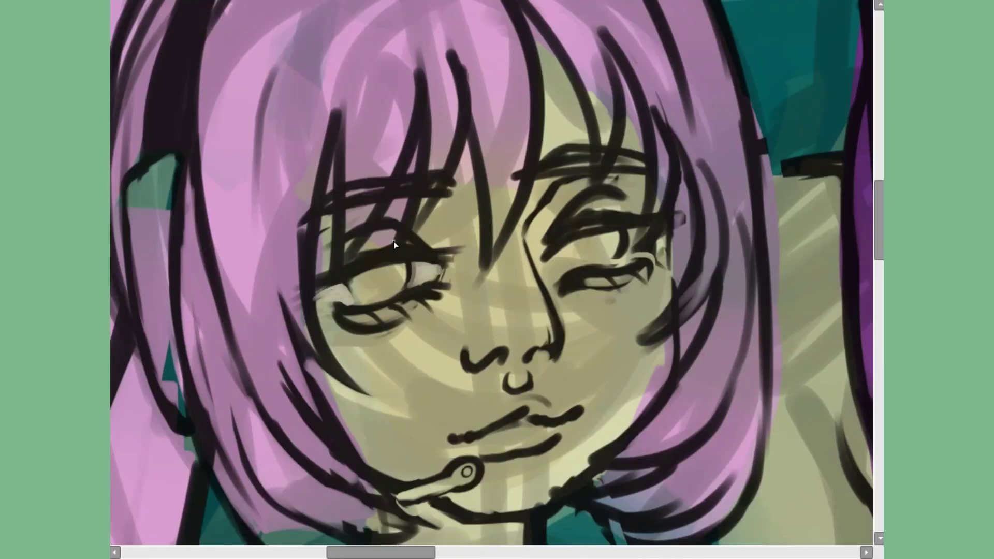
pyautogui.moveTo(362, 275); pyautogui.dragTo(394, 290)
pyautogui.scroll(2, 393, 241)
pyautogui.moveTo(289, 269); pyautogui.dragTo(336, 305)
pyautogui.moveTo(610, 233); pyautogui.dragTo(626, 219)
pyautogui.scroll(-2, 627, 219)
pyautogui.moveTo(566, 215); pyautogui.dragTo(698, 266)
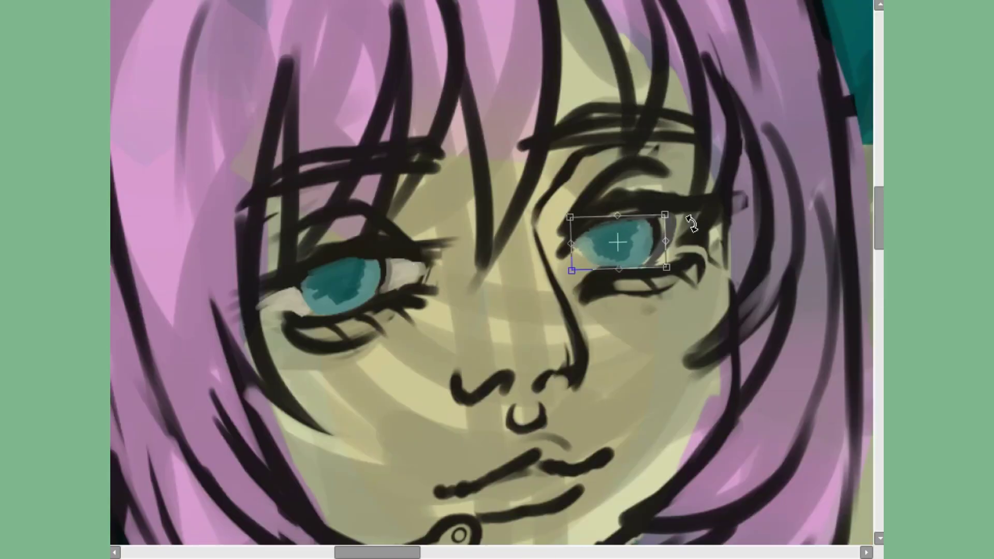
# Darken the centers of the teal irises and paint maroon upper and lower lash lines on both eyes.
pyautogui.scroll(2, 615, 237)
pyautogui.moveTo(621, 207); pyautogui.dragTo(673, 223)
pyautogui.moveTo(200, 278); pyautogui.dragTo(288, 255)
pyautogui.scroll(1, 393, 357)
pyautogui.moveTo(310, 311); pyautogui.dragTo(392, 358)
pyautogui.moveTo(596, 171); pyautogui.dragTo(688, 134)
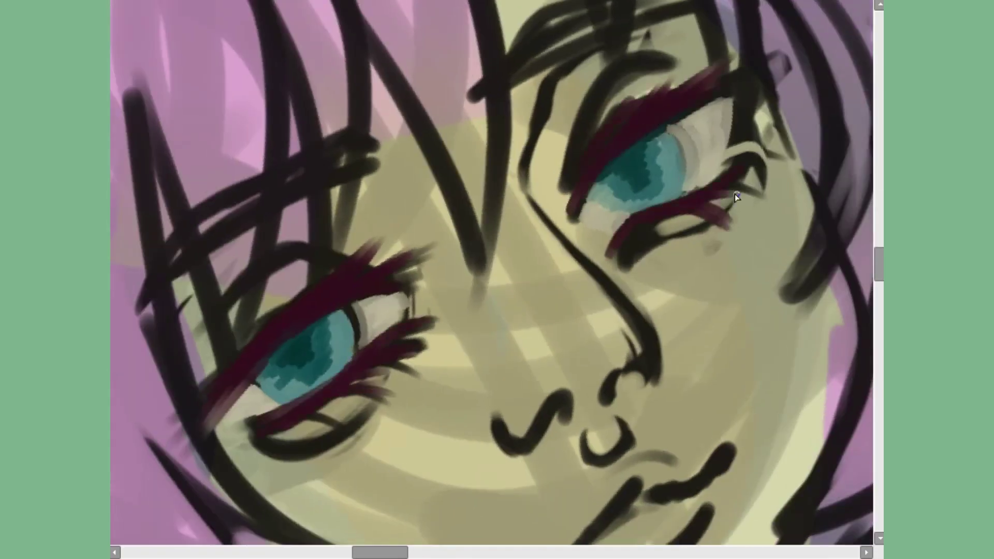
# Darken the first eye's lash lines to near-black and refine its white and lower rim.
pyautogui.scroll(-2, 392, 357)
pyautogui.moveTo(311, 311); pyautogui.dragTo(394, 269)
pyautogui.scroll(3, 334, 262)
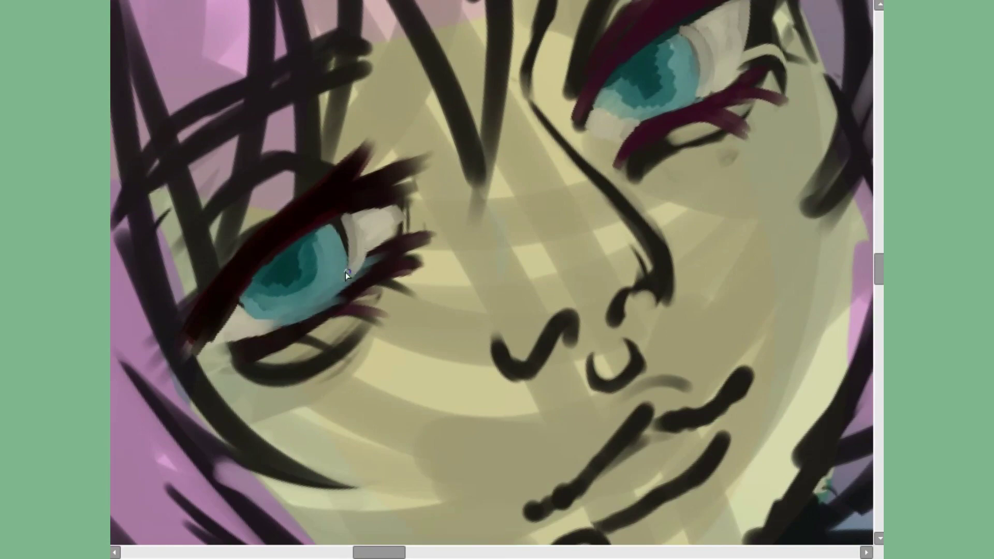
pyautogui.scroll(-1, 346, 273)
pyautogui.moveTo(233, 218); pyautogui.dragTo(191, 277)
pyautogui.scroll(-1, 191, 277)
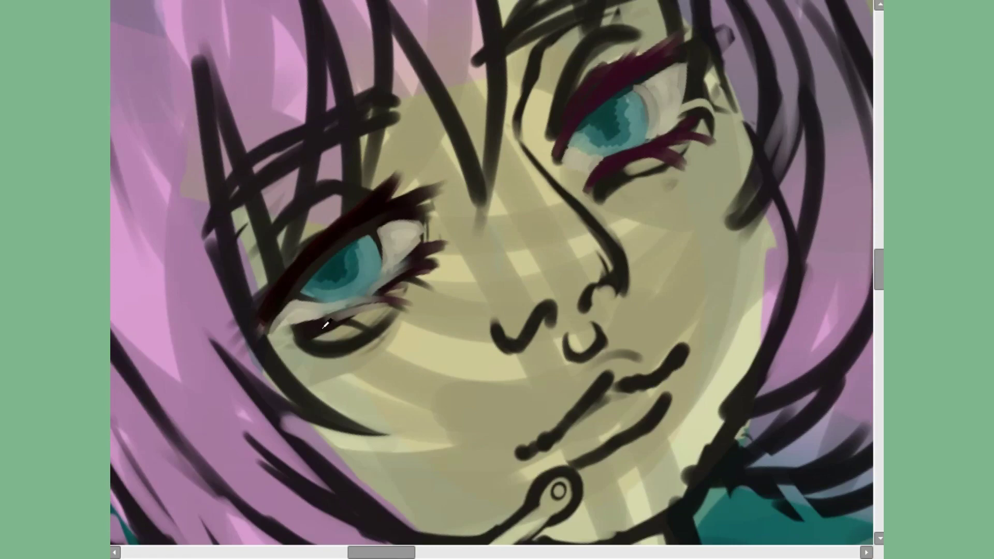
# Paint beige skin tone over the sketch lines above and beside the first eye, sharpening its outline.
pyautogui.scroll(2, 325, 324)
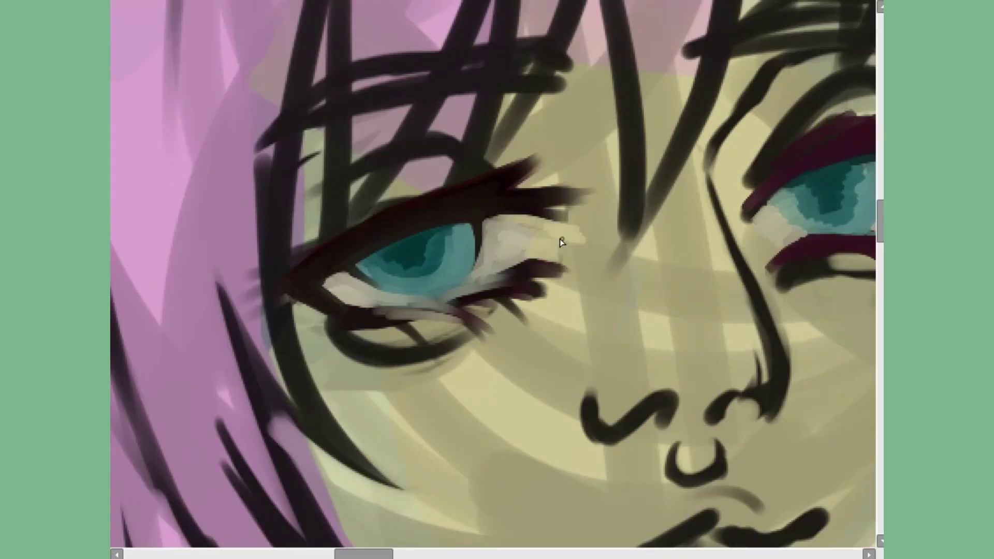
pyautogui.scroll(-1, 560, 238)
pyautogui.moveTo(476, 166)
pyautogui.mouseDown()
pyautogui.moveTo(443, 195)
pyautogui.moveTo(451, 218)
pyautogui.mouseUp()
pyautogui.moveTo(528, 166); pyautogui.dragTo(470, 241)
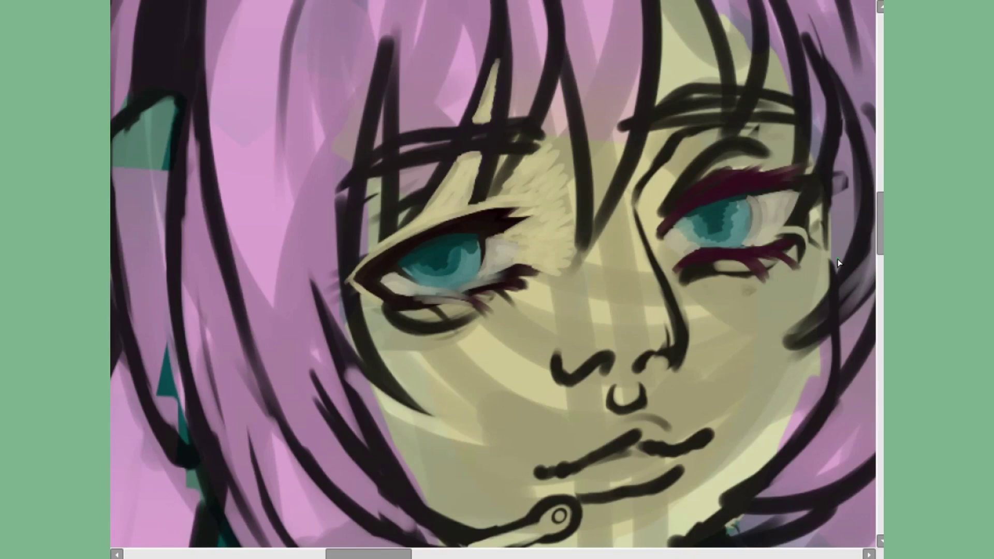
pyautogui.scroll(2, 402, 160)
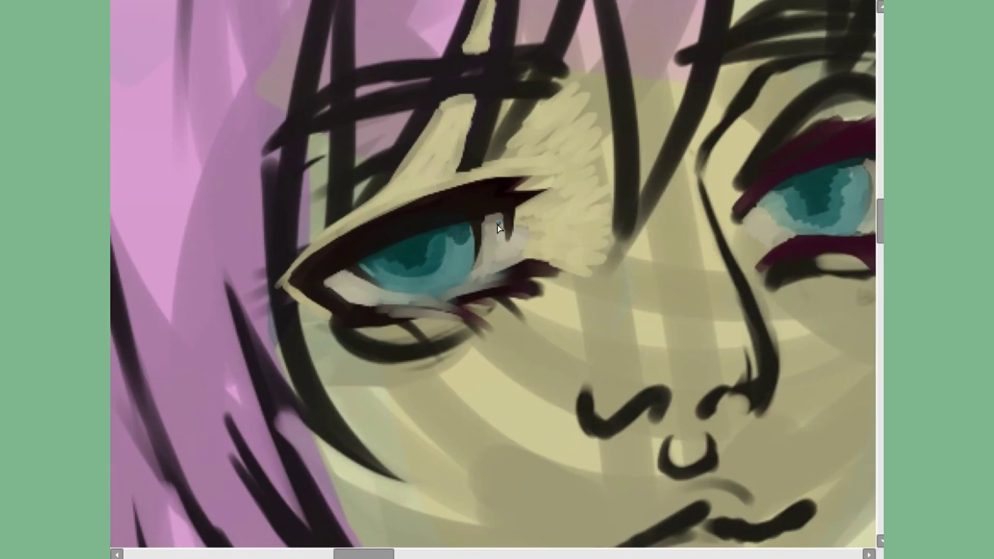
# Add white highlights and dark blue to the first iris and paint beige skin over the lines beneath the eye.
pyautogui.scroll(1, 402, 161)
pyautogui.scroll(-3, 402, 160)
pyautogui.scroll(2, 466, 258)
pyautogui.moveTo(393, 316); pyautogui.dragTo(466, 311)
pyautogui.moveTo(497, 290)
pyautogui.mouseDown()
pyautogui.moveTo(510, 252)
pyautogui.moveTo(483, 340)
pyautogui.mouseUp()
pyautogui.click(512, 255)
pyautogui.scroll(2, 509, 252)
pyautogui.scroll(-2, 484, 340)
# Shade the gaps between the pink bangs with dark blue fading down into the forehead skin.
pyautogui.moveTo(394, 155); pyautogui.dragTo(391, 218)
pyautogui.moveTo(456, 176); pyautogui.dragTo(461, 270)
pyautogui.moveTo(283, 171); pyautogui.dragTo(275, 300)
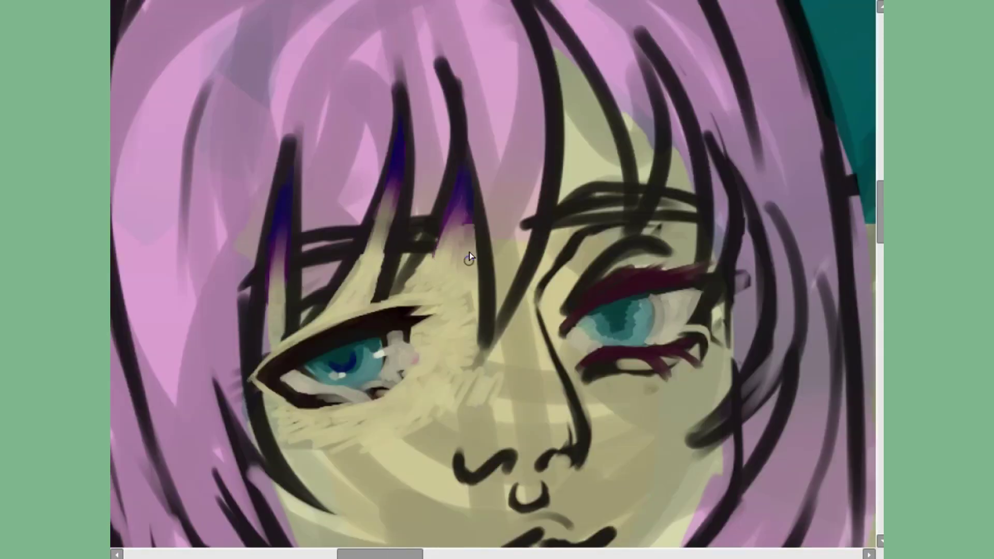
# Shade the first eye's upper lid reddish brown and paint a light pink bang outlined in dark red.
pyautogui.scroll(-1, 468, 257)
pyautogui.moveTo(331, 337); pyautogui.dragTo(409, 292)
pyautogui.scroll(1, 371, 260)
pyautogui.moveTo(404, 52); pyautogui.dragTo(324, 352)
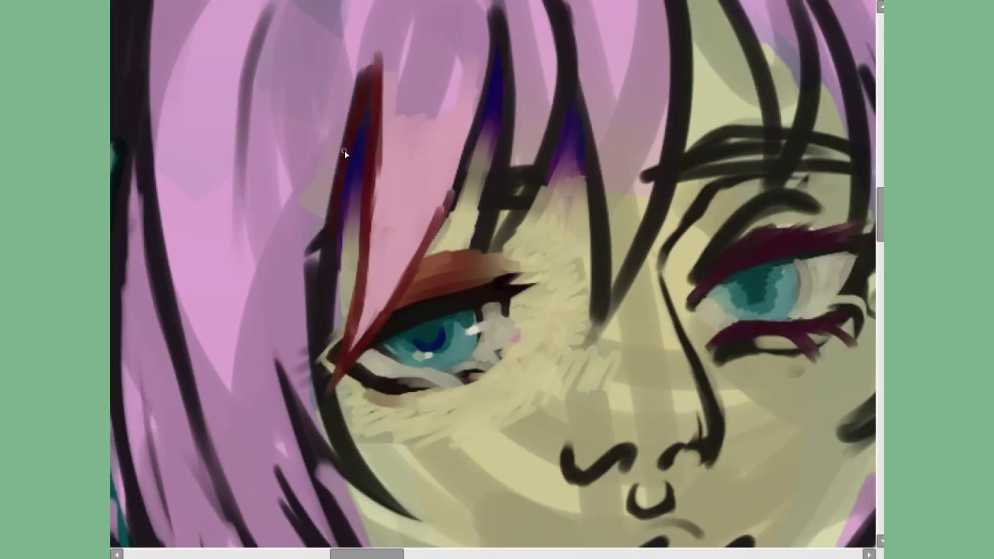
# Shade the outlined bang with dark red strokes and add dark lashes around the first eye.
pyautogui.press('4')
pyautogui.moveTo(414, 170); pyautogui.dragTo(585, 72)
pyautogui.press('5')
pyautogui.moveTo(523, 21); pyautogui.dragTo(350, 333)
pyautogui.moveTo(417, 234)
pyautogui.mouseDown()
pyautogui.moveTo(324, 91)
pyautogui.moveTo(394, 212)
pyautogui.moveTo(429, 238)
pyautogui.mouseUp()
pyautogui.scroll(2, 429, 238)
pyautogui.scroll(-4, 428, 238)
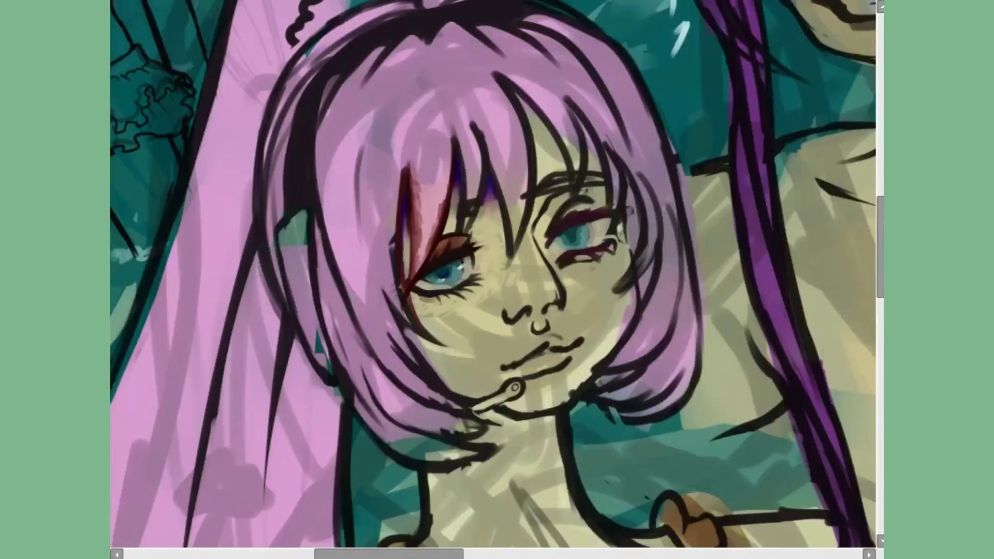
# Paint a brown shadow beneath the first eye and add beige skin strokes between the eye and the nose.
pyautogui.scroll(4, 333, 289)
pyautogui.moveTo(373, 342); pyautogui.dragTo(253, 363)
pyautogui.moveTo(222, 274)
pyautogui.mouseDown()
pyautogui.moveTo(333, 303)
pyautogui.moveTo(445, 222)
pyautogui.mouseUp()
pyautogui.moveTo(311, 300); pyautogui.dragTo(395, 306)
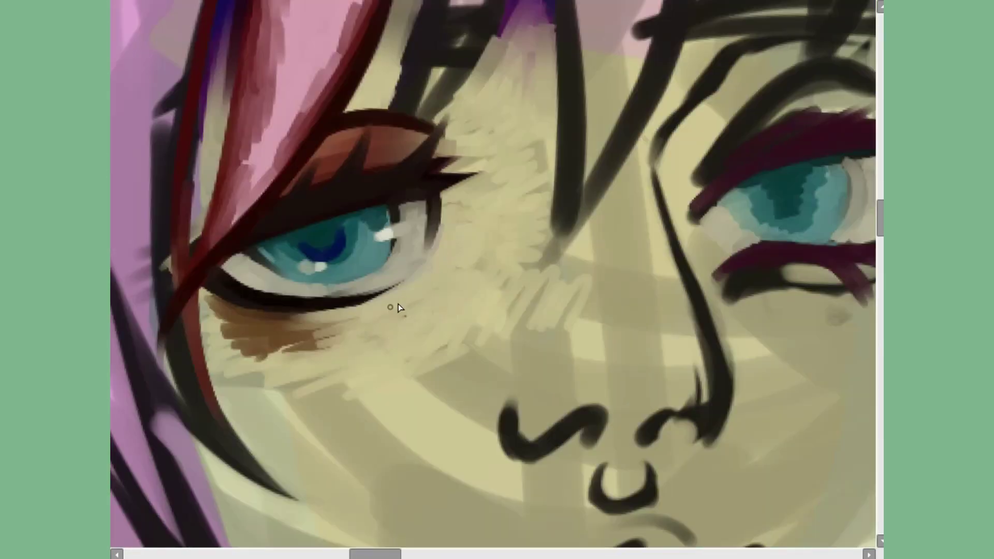
pyautogui.scroll(-1, 394, 306)
pyautogui.scroll(-2, 441, 269)
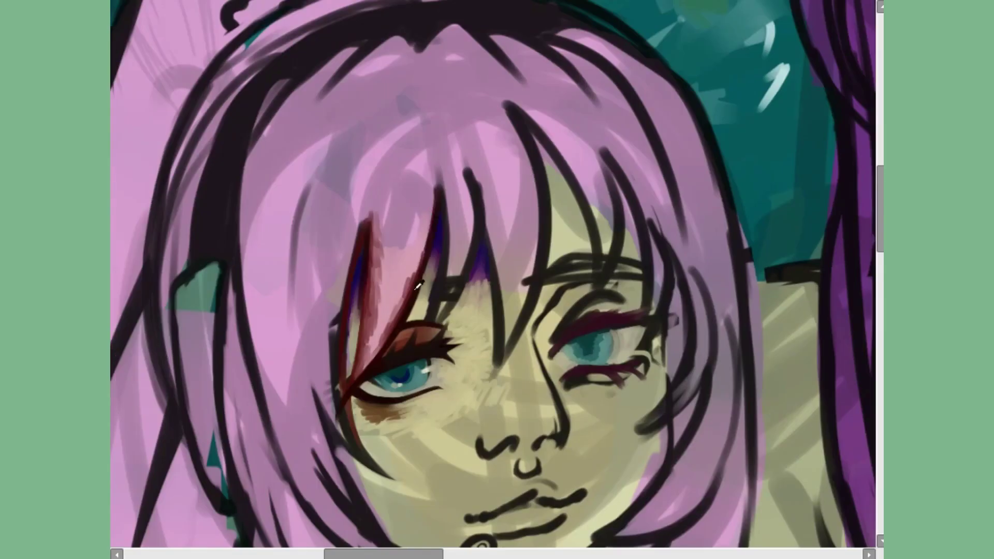
# Shade the outer edge of the outlined bang with dark red strokes and hatch beige skin over the cheek and nose bridge.
pyautogui.scroll(-1, 371, 311)
pyautogui.scroll(2, 516, 262)
pyautogui.scroll(-3, 360, 320)
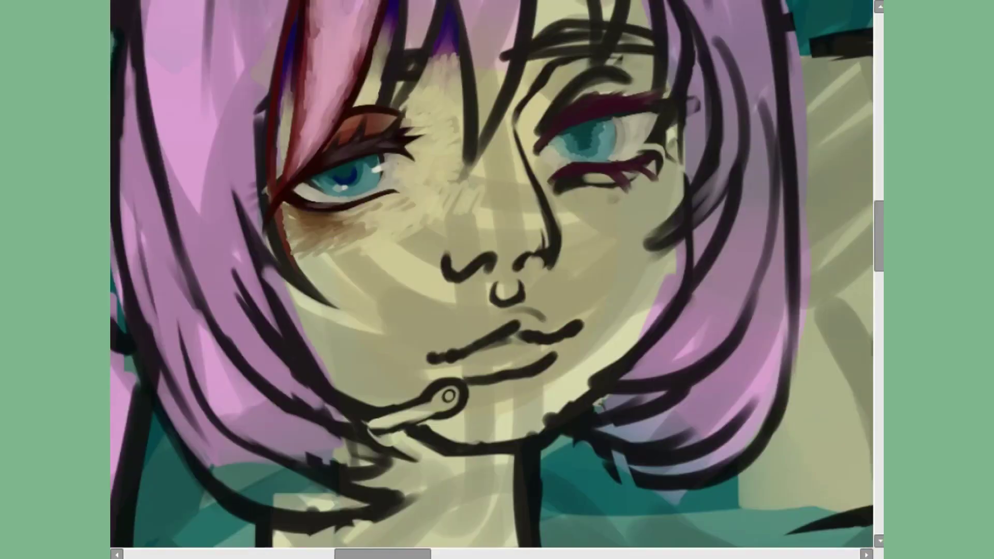
pyautogui.scroll(2, 361, 321)
pyautogui.moveTo(249, 119); pyautogui.dragTo(279, 403)
pyautogui.moveTo(244, 176); pyautogui.dragTo(300, 409)
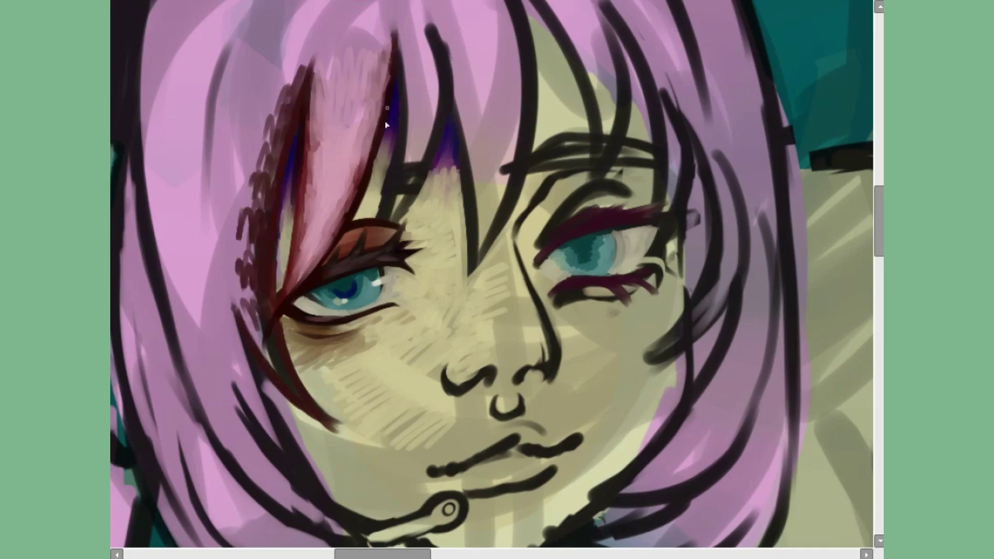
# Blend pink hair strokes over the dark red shading and paint a second bang in pink outlined in dark red.
pyautogui.scroll(2, 286, 218)
pyautogui.moveTo(393, 132); pyautogui.dragTo(362, 321)
pyautogui.moveTo(259, 181); pyautogui.dragTo(218, 497)
pyautogui.scroll(2, 269, 384)
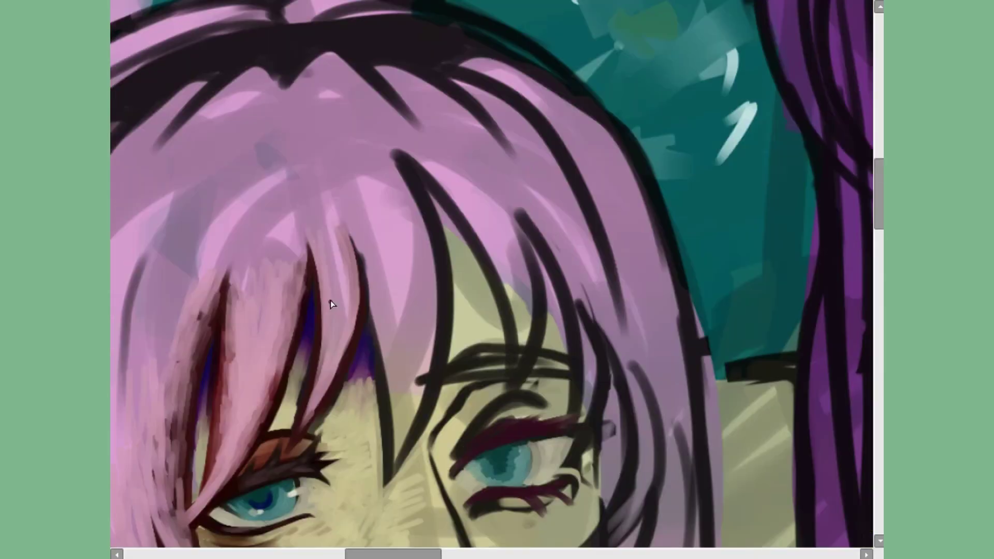
pyautogui.moveTo(311, 415); pyautogui.dragTo(356, 280)
pyautogui.scroll(-3, 356, 279)
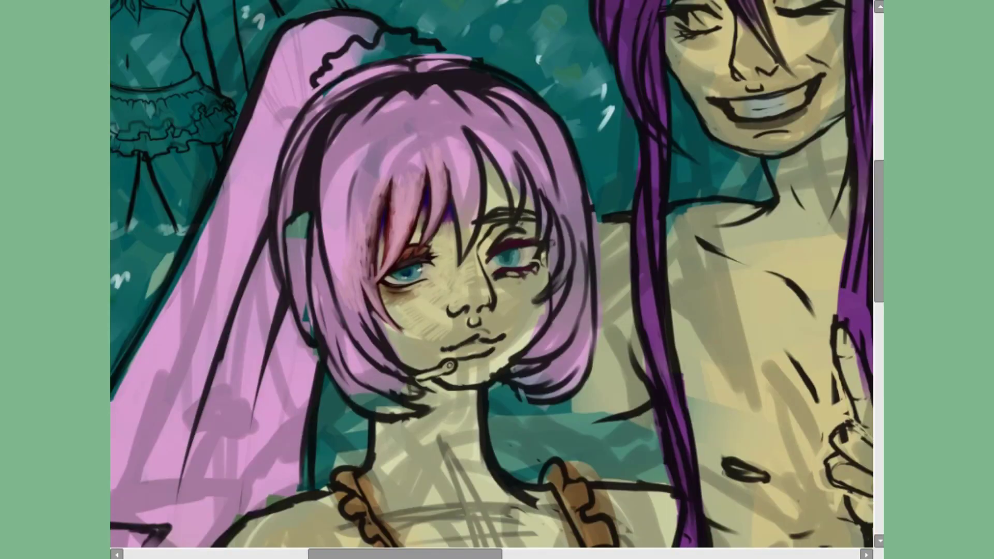
# Paint the first eye's eyebrow in reddish brown between the pink bangs.
pyautogui.scroll(3, 387, 286)
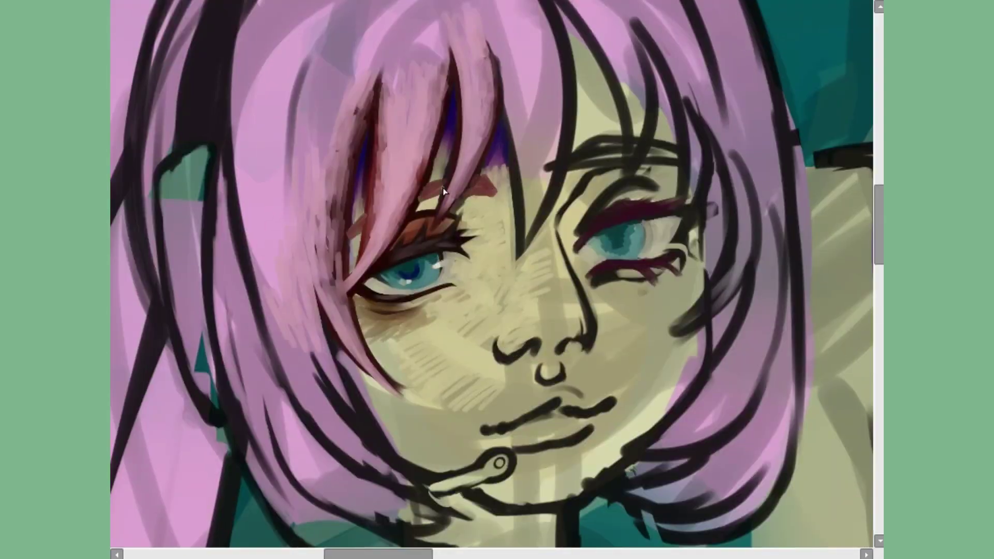
pyautogui.scroll(2, 443, 191)
pyautogui.scroll(-2, 492, 183)
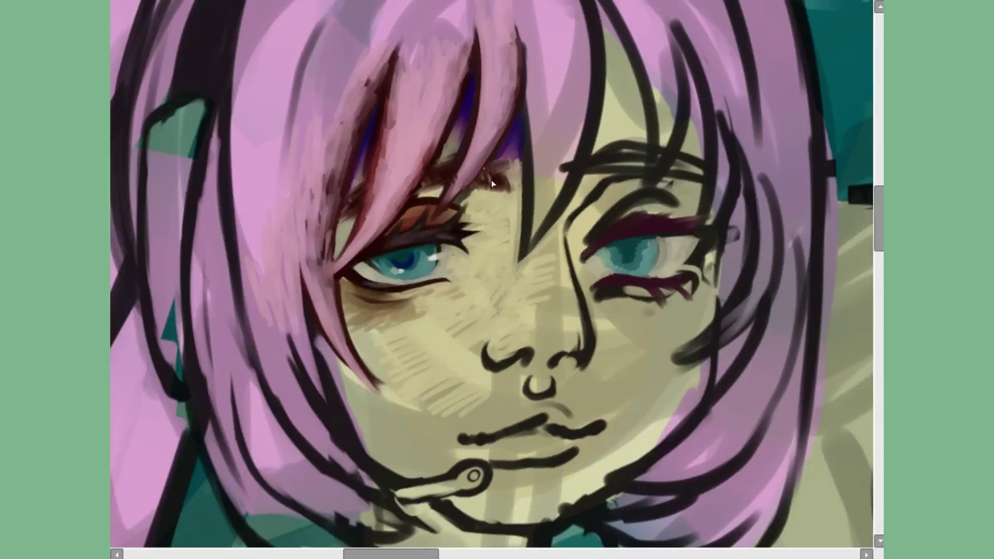
pyautogui.scroll(-2, 713, 371)
pyautogui.scroll(1, 440, 336)
# Hatch beige skin over both cheeks and around the mouth, adding reddish blush strokes beneath the first eye.
pyautogui.moveTo(393, 357)
pyautogui.mouseDown()
pyautogui.moveTo(440, 336)
pyautogui.moveTo(456, 305)
pyautogui.mouseUp()
pyautogui.scroll(1, 456, 311)
pyautogui.moveTo(466, 363)
pyautogui.mouseDown()
pyautogui.moveTo(551, 383)
pyautogui.moveTo(636, 337)
pyautogui.mouseUp()
pyautogui.press('m')
pyautogui.moveTo(311, 290); pyautogui.dragTo(259, 398)
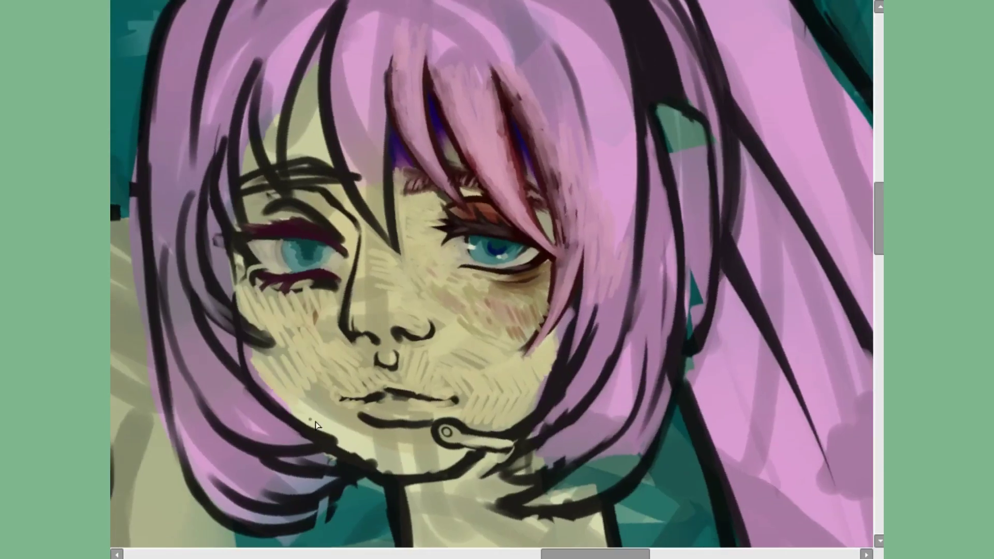
# Outline the central bang and the bang above the second eye in dark red and stroke pink into the central one.
pyautogui.press('m')
pyautogui.scroll(3, 405, 284)
pyautogui.hscroll(2, 405, 284)
pyautogui.moveTo(448, 161); pyautogui.dragTo(409, 409)
pyautogui.moveTo(456, 124); pyautogui.dragTo(394, 331)
pyautogui.moveTo(512, 217); pyautogui.dragTo(496, 274)
pyautogui.moveTo(445, 135); pyautogui.dragTo(377, 362)
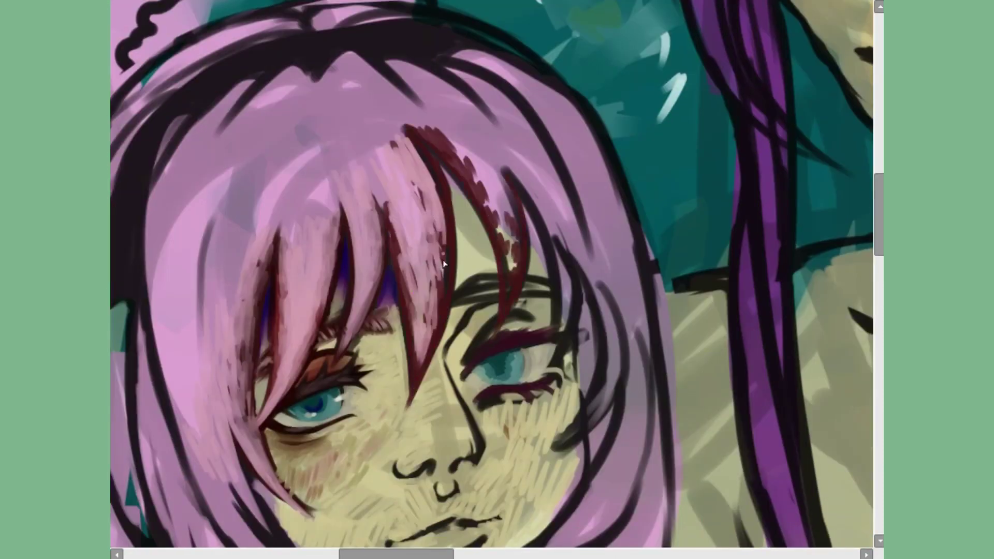
# Paint light pink strands across the crown and fill the bang above the second eye with pink.
pyautogui.moveTo(497, 119)
pyautogui.mouseDown()
pyautogui.moveTo(430, 202)
pyautogui.moveTo(406, 171)
pyautogui.mouseUp()
pyautogui.scroll(-1, 509, 192)
pyautogui.moveTo(363, 114)
pyautogui.mouseDown()
pyautogui.moveTo(273, 197)
pyautogui.moveTo(233, 311)
pyautogui.mouseUp()
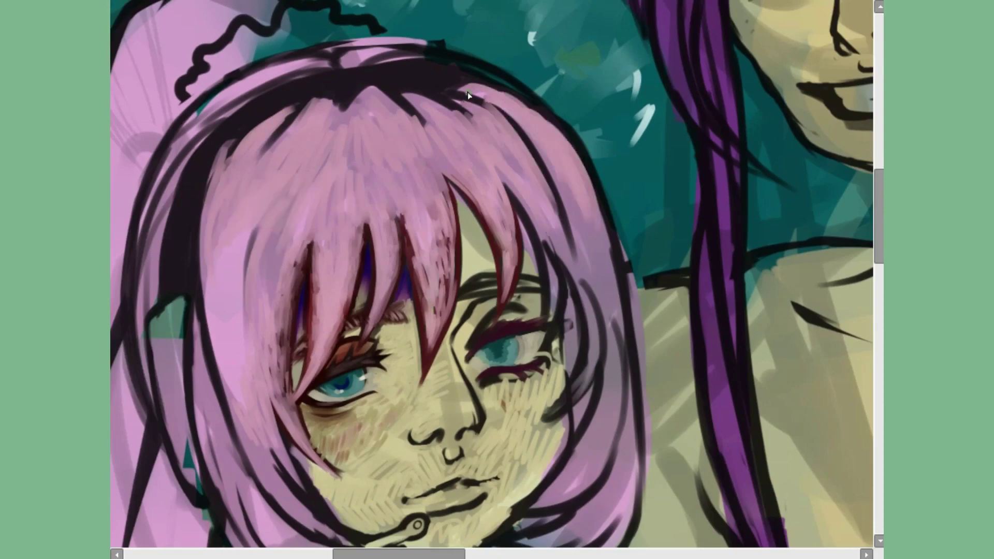
# Paint pink strands over the black lines of the side locks framing the face.
pyautogui.scroll(1, 497, 279)
pyautogui.scroll(1, 497, 280)
pyautogui.scroll(-1, 497, 280)
pyautogui.moveTo(386, 173); pyautogui.dragTo(321, 305)
pyautogui.scroll(-3, 352, 356)
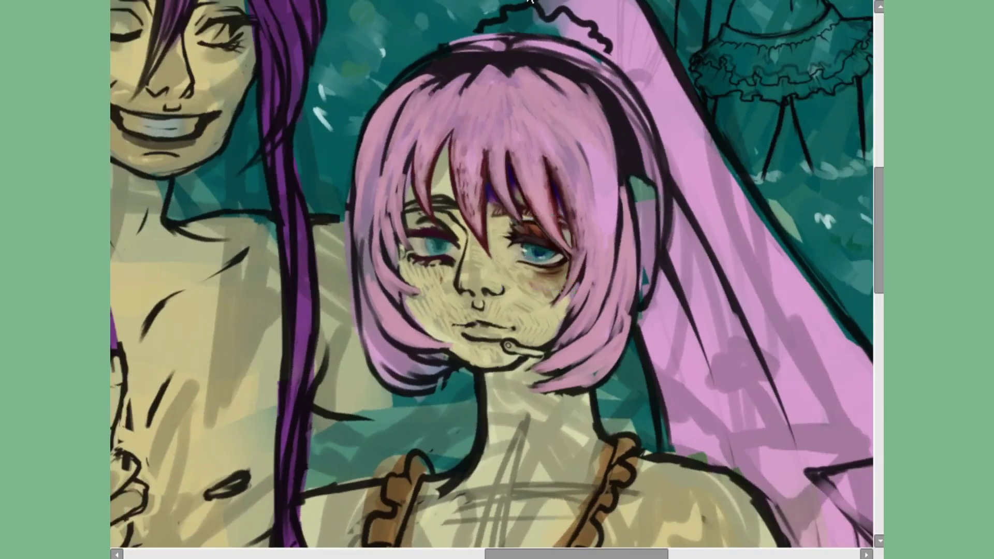
# Paint a dark pupil with a teal ring in the first eye, transform it to fit the iris and add bolder white highlights.
pyautogui.scroll(4, 352, 356)
pyautogui.scroll(2, 465, 233)
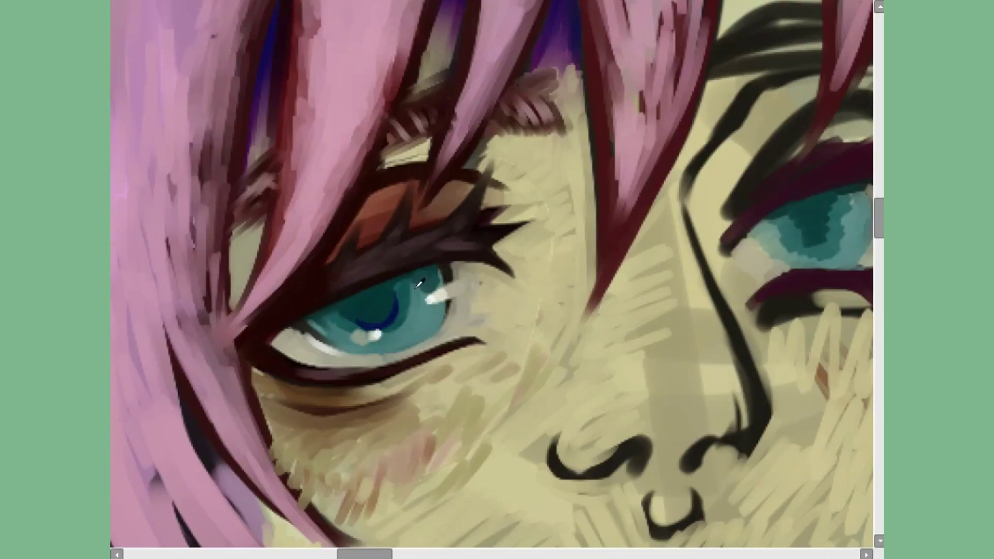
pyautogui.scroll(-2, 388, 305)
pyautogui.scroll(4, 385, 306)
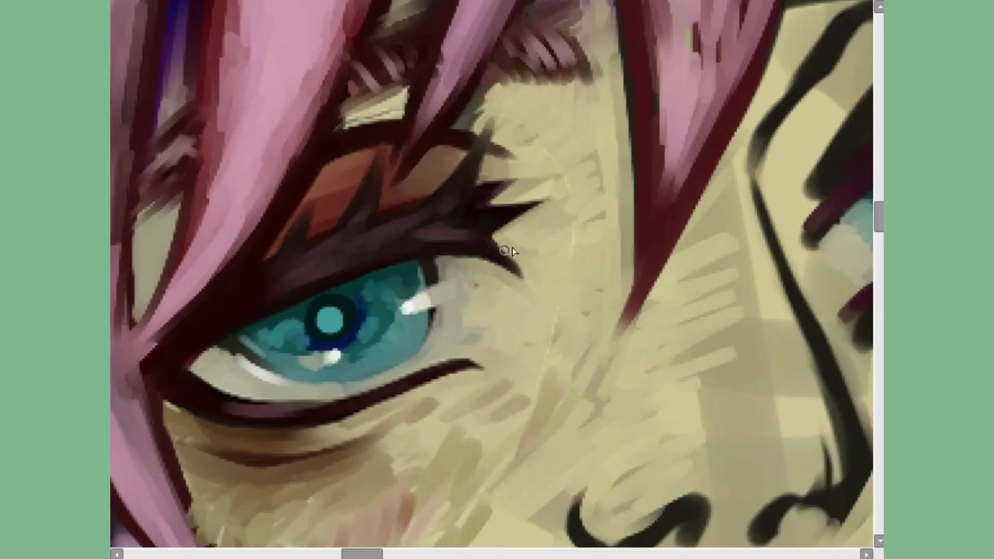
pyautogui.scroll(-3, 386, 277)
pyautogui.scroll(2, 405, 271)
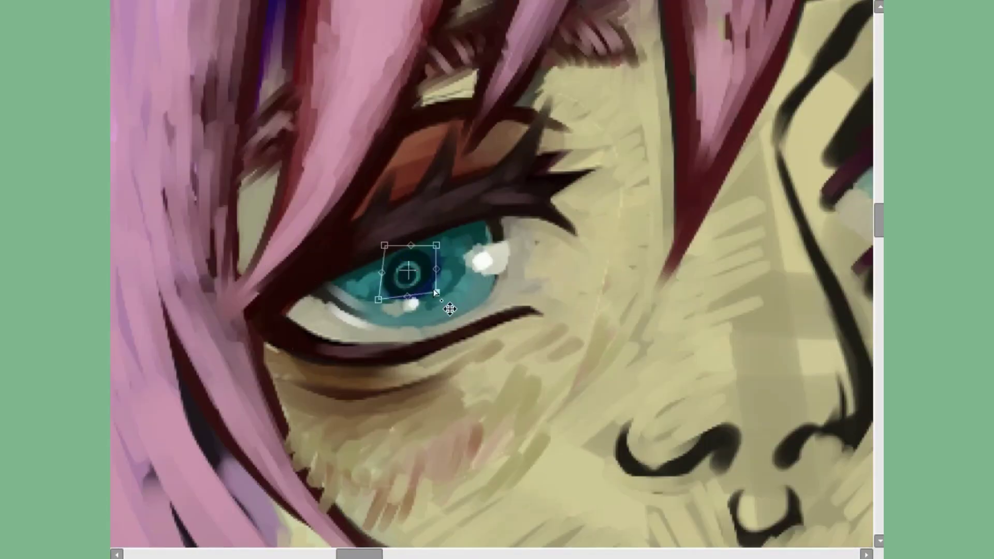
# Outline the second eye in dark red with brown shading beneath it and add a ringed dark pupil to its iris.
pyautogui.scroll(-3, 445, 279)
pyautogui.scroll(3, 484, 290)
pyautogui.scroll(1, 484, 290)
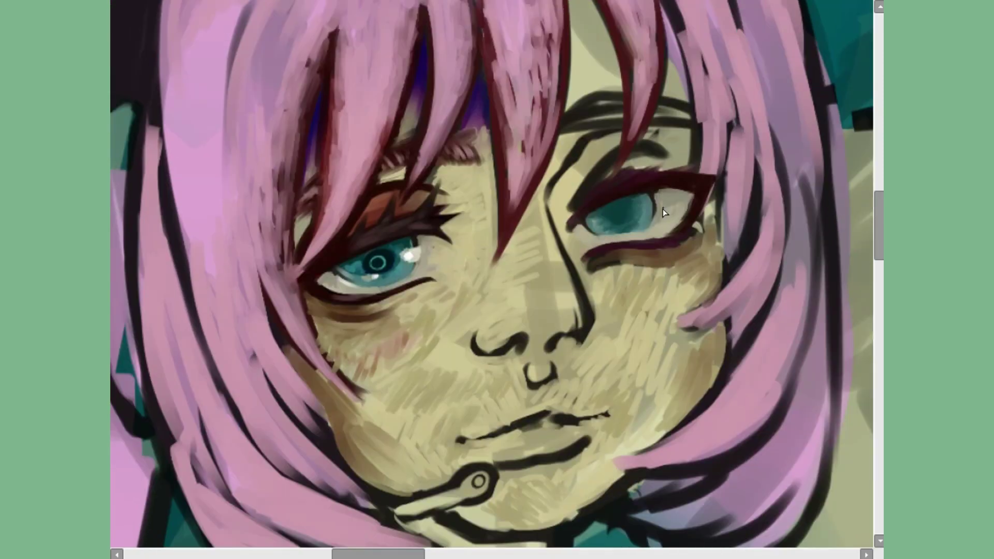
pyautogui.scroll(1, 713, 226)
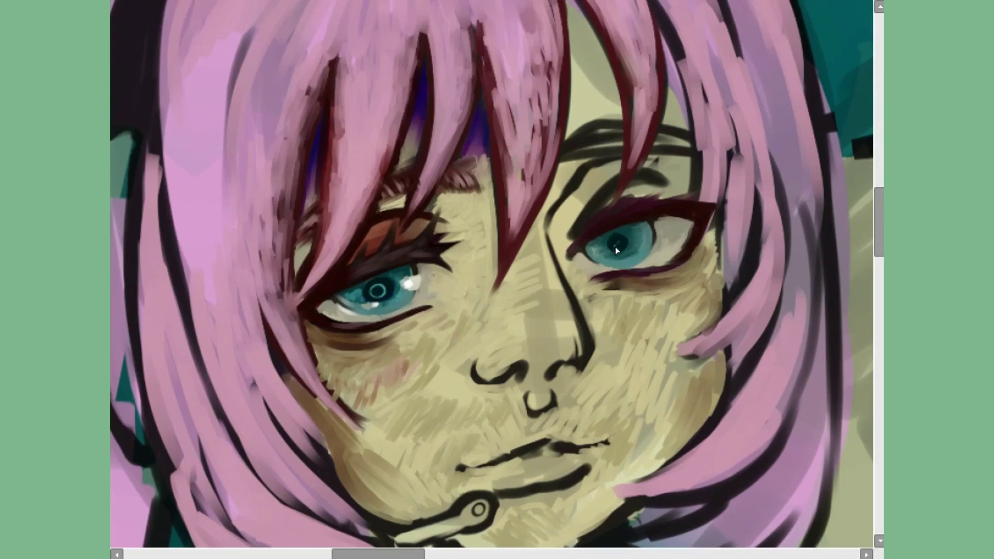
pyautogui.scroll(1, 614, 238)
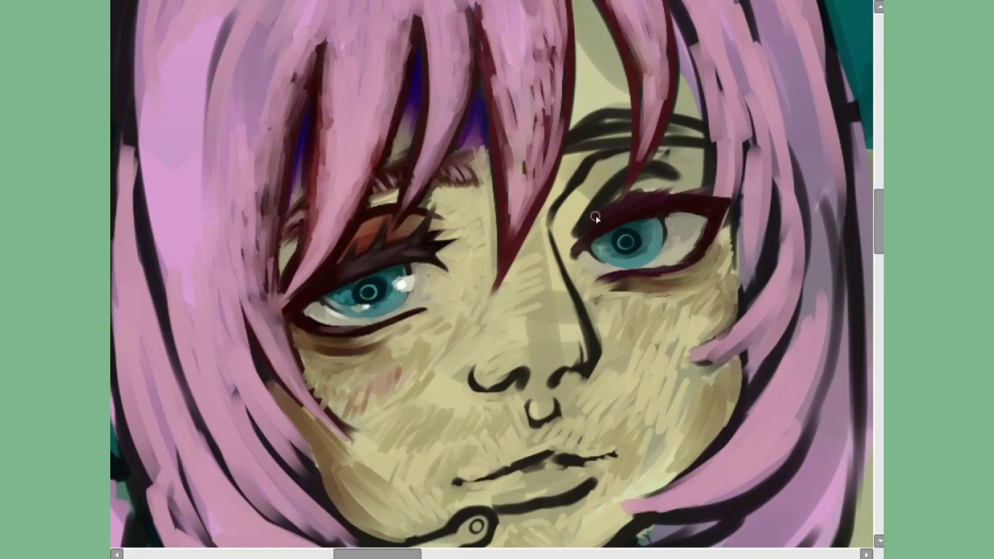
# Shade the second eye's upper lid reddish brown and add dark red strokes to the side locks beside it.
pyautogui.press('m')
pyautogui.scroll(-1, 450, 242)
pyautogui.scroll(-1, 364, 283)
pyautogui.moveTo(365, 282); pyautogui.dragTo(446, 280)
pyautogui.scroll(2, 490, 273)
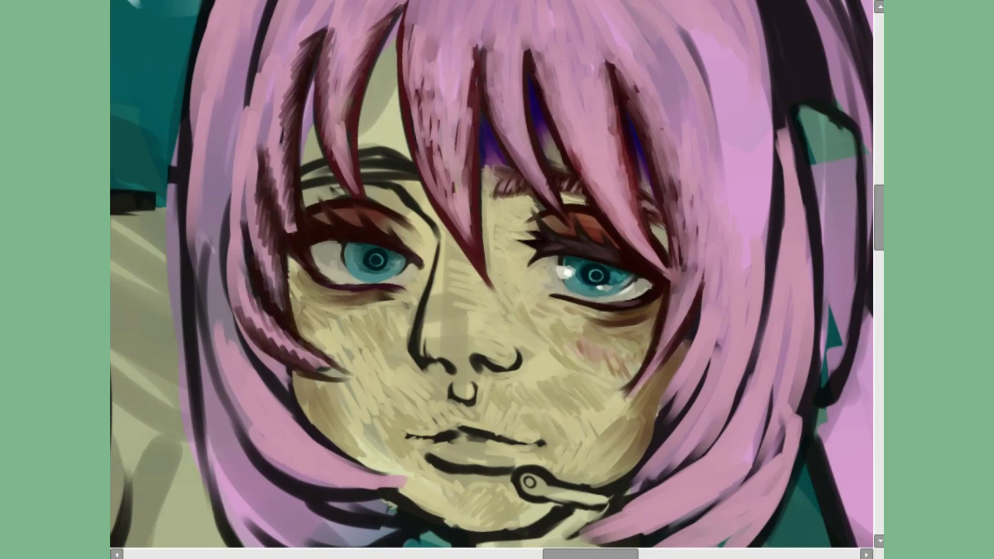
# Add dark lashes to the second eye, select the area around the eye and transform it.
pyautogui.scroll(-1, 282, 149)
pyautogui.press('m')
pyautogui.press('m')
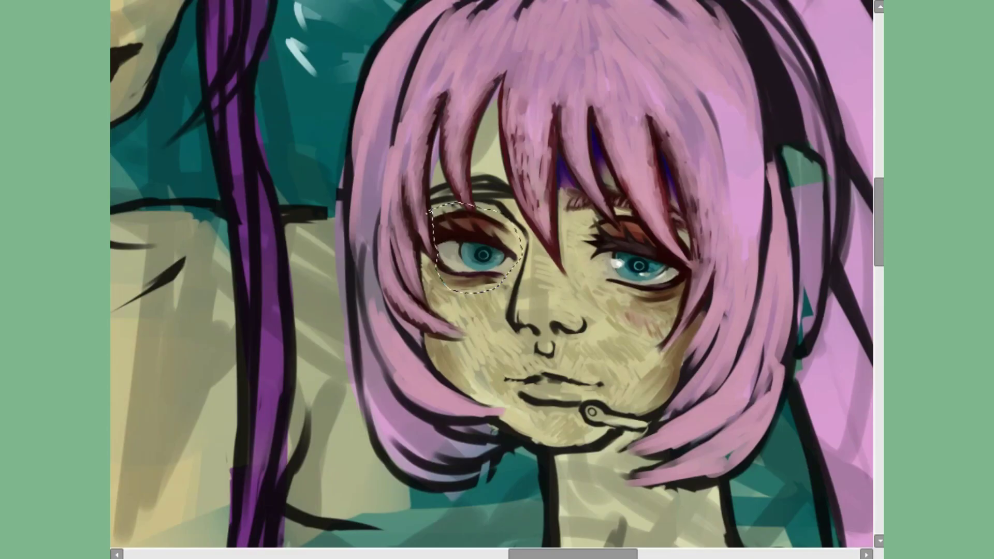
pyautogui.hotkey('ctrl', 't')
pyautogui.press('m')
pyautogui.press('m')
# Refine the second eye's dark lower outline and recolor the nose bridge line purple with light strokes down the nose.
pyautogui.scroll(2, 614, 198)
pyautogui.moveTo(614, 198); pyautogui.dragTo(173, 87)
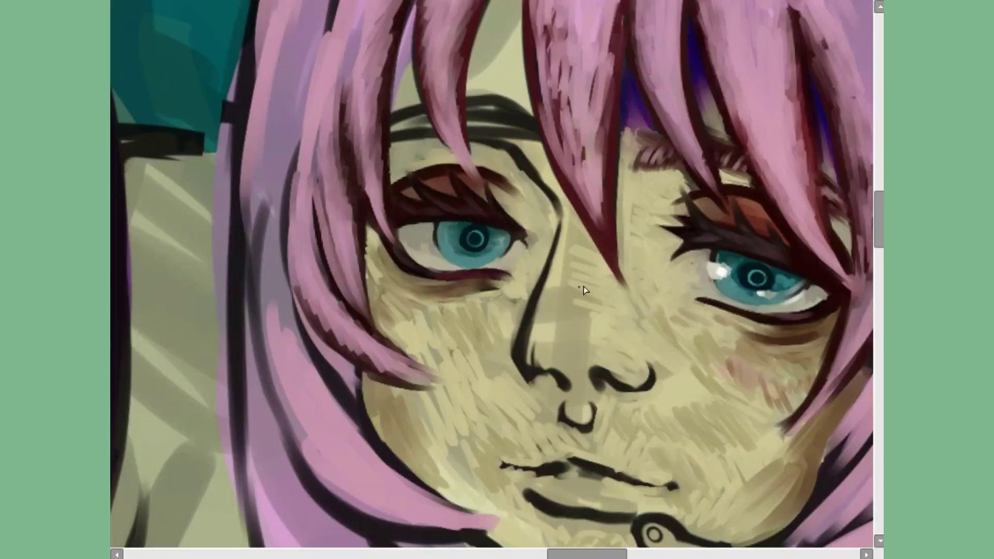
pyautogui.press('m')
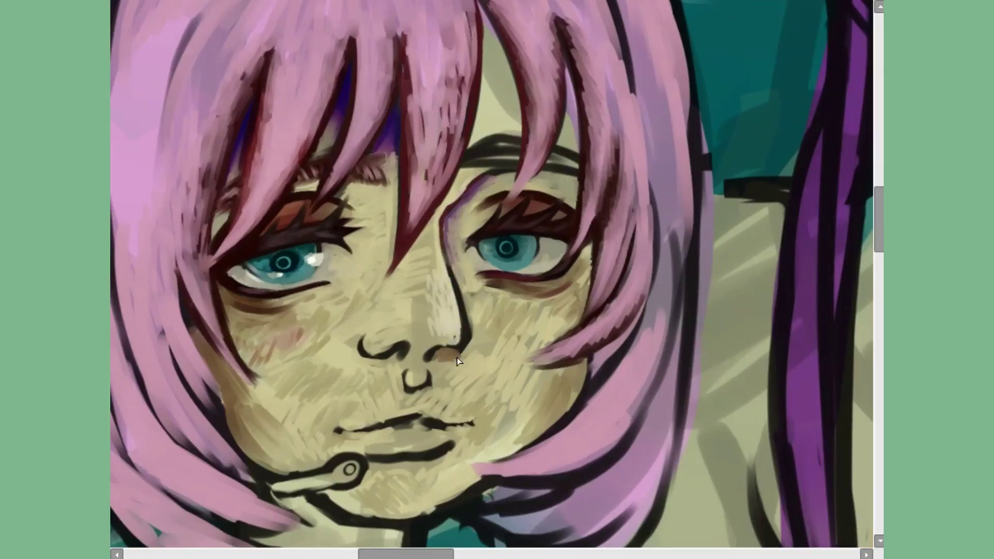
# Add white highlights to the second eye and transform the selected nose area to adjust its shape.
pyautogui.scroll(-3, 458, 360)
pyautogui.scroll(3, 457, 361)
pyautogui.press('m')
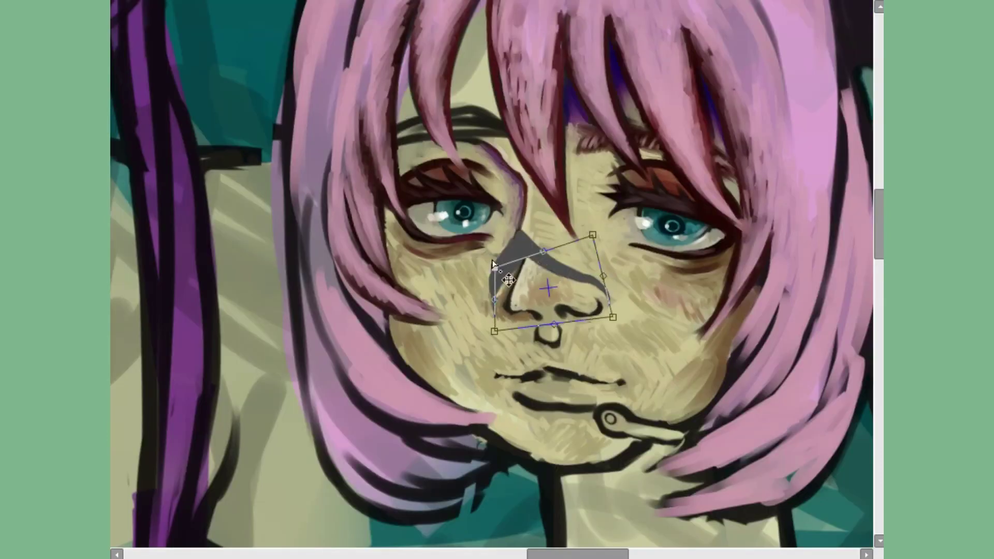
pyautogui.press('m')
pyautogui.press('Escape')
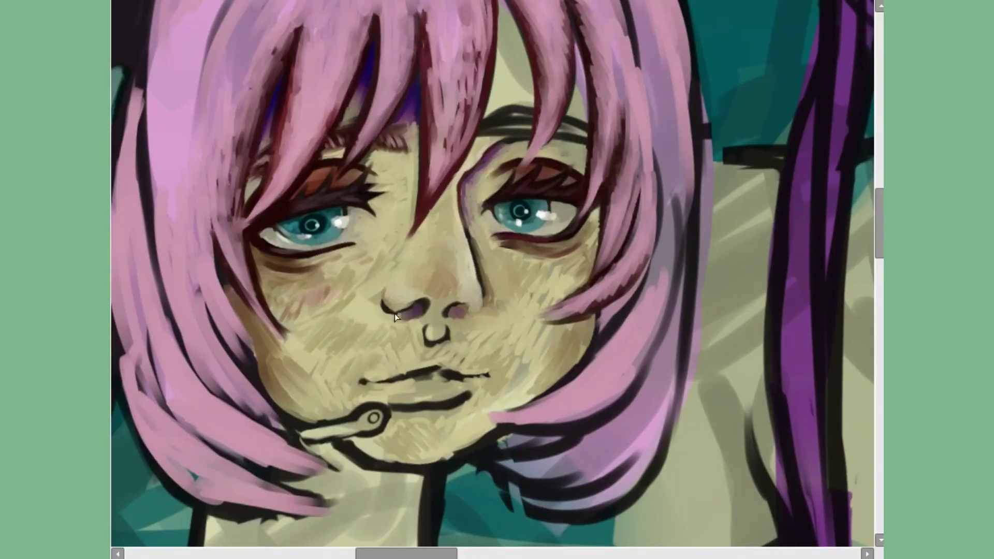
# Repaint the nose outlines in reddish brown and smooth the cheek skin, adding a shadow line beneath the lower lip.
pyautogui.moveTo(455, 317); pyautogui.dragTo(475, 276)
pyautogui.press('m')
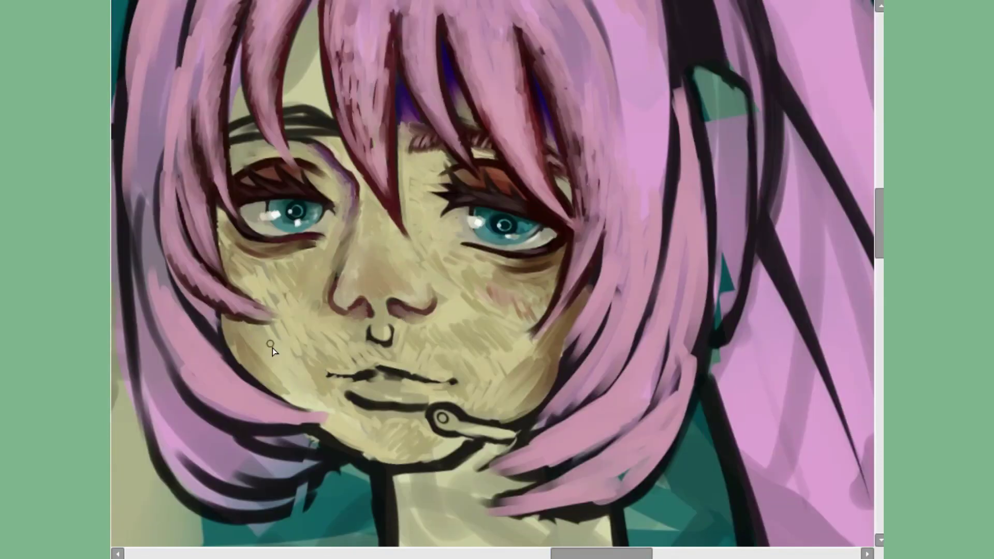
pyautogui.press('m')
pyautogui.press('4')
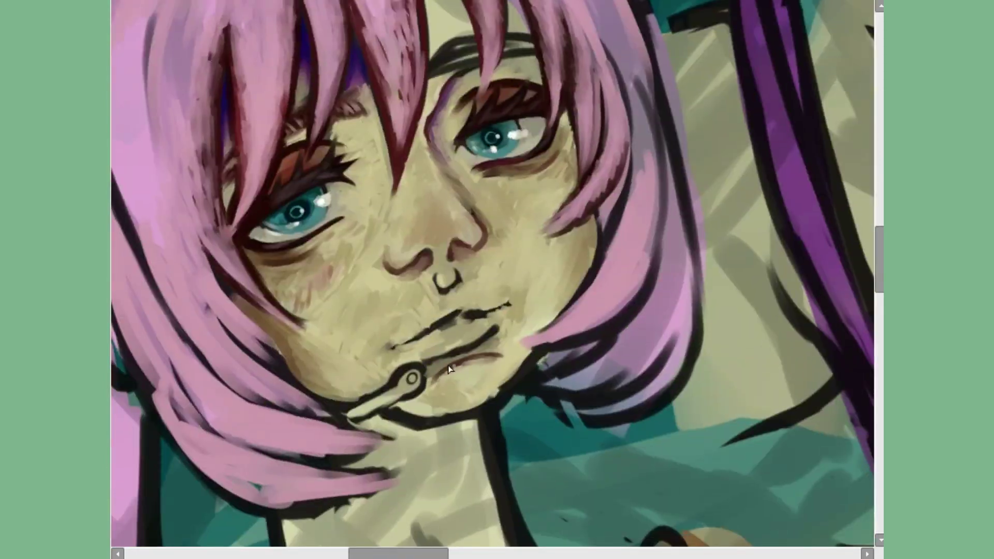
pyautogui.press('6')
# Fill the lips with dark brown strokes and add reddish blush beneath the second eye.
pyautogui.scroll(3, 497, 274)
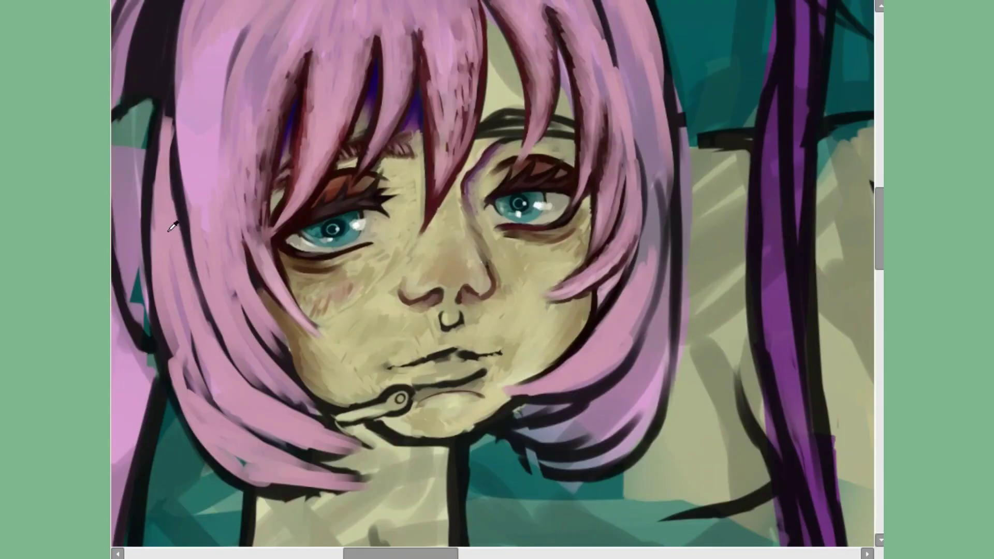
pyautogui.scroll(-1, 449, 214)
pyautogui.scroll(-2, 408, 352)
pyautogui.moveTo(425, 357)
pyautogui.mouseDown()
pyautogui.moveTo(457, 372)
pyautogui.moveTo(486, 357)
pyautogui.mouseUp()
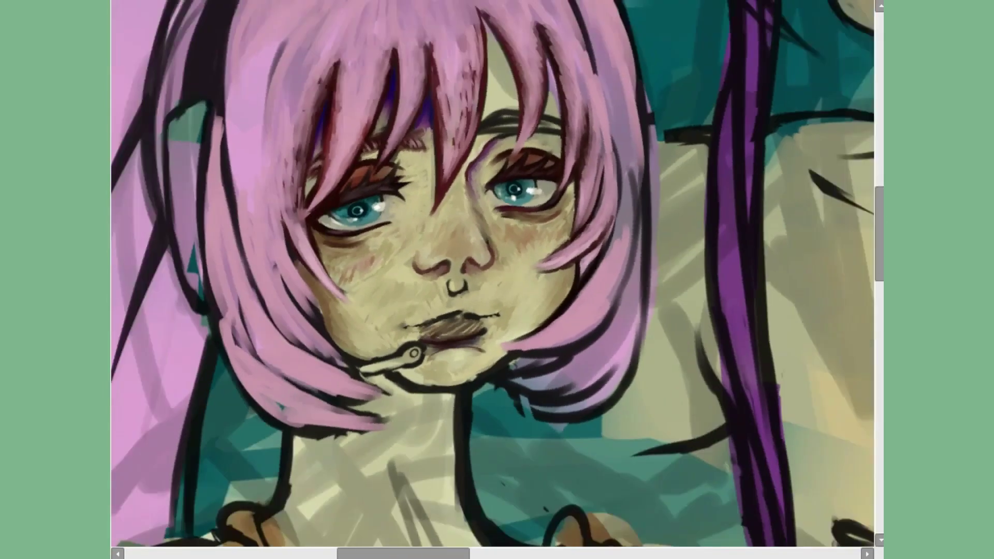
# Transform the mouth to adjust its placement and paint beige skin around its edges.
pyautogui.scroll(-2, 445, 310)
pyautogui.scroll(4, 636, 243)
pyautogui.hotkey('ctrl', 't')
pyautogui.press('Return')
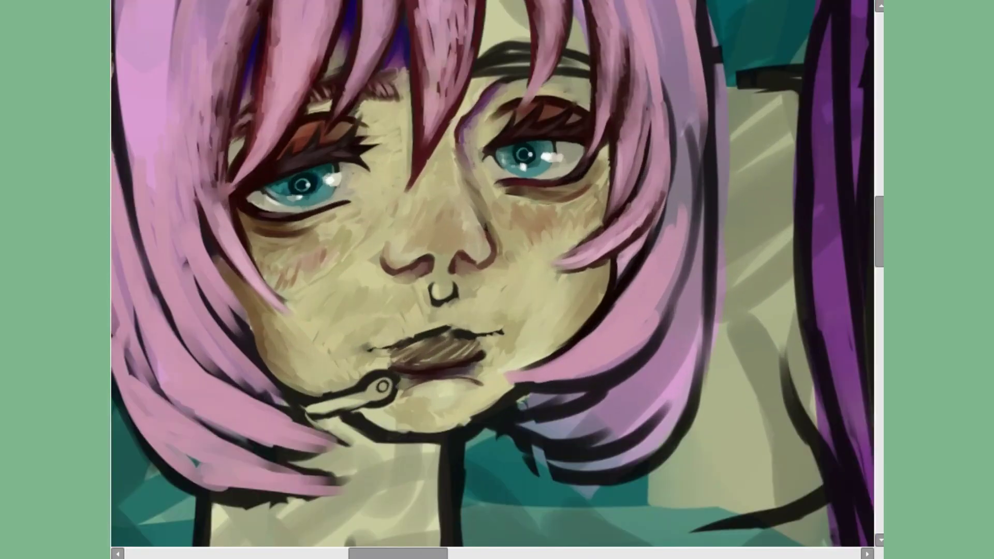
pyautogui.click(450, 412)
pyautogui.press('Return')
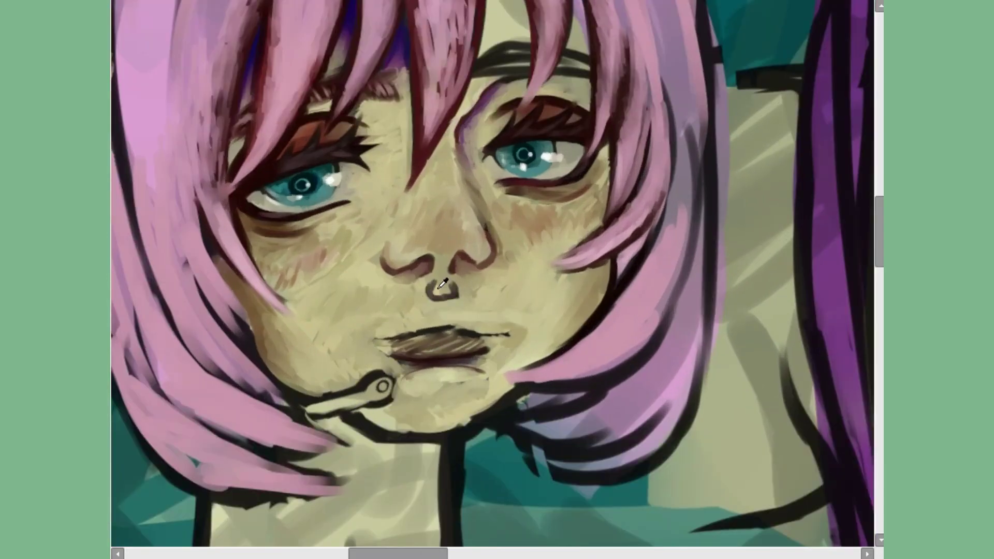
# Repaint the lips in deep dark red with extended corners and cover the sketch lines around the mouth with beige skin.
pyautogui.scroll(-2, 533, 329)
pyautogui.moveTo(394, 353)
pyautogui.mouseDown()
pyautogui.moveTo(466, 344)
pyautogui.moveTo(346, 317)
pyautogui.mouseUp()
pyautogui.scroll(2, 431, 350)
pyautogui.scroll(-2, 367, 342)
pyautogui.scroll(2, 414, 337)
pyautogui.scroll(-2, 452, 362)
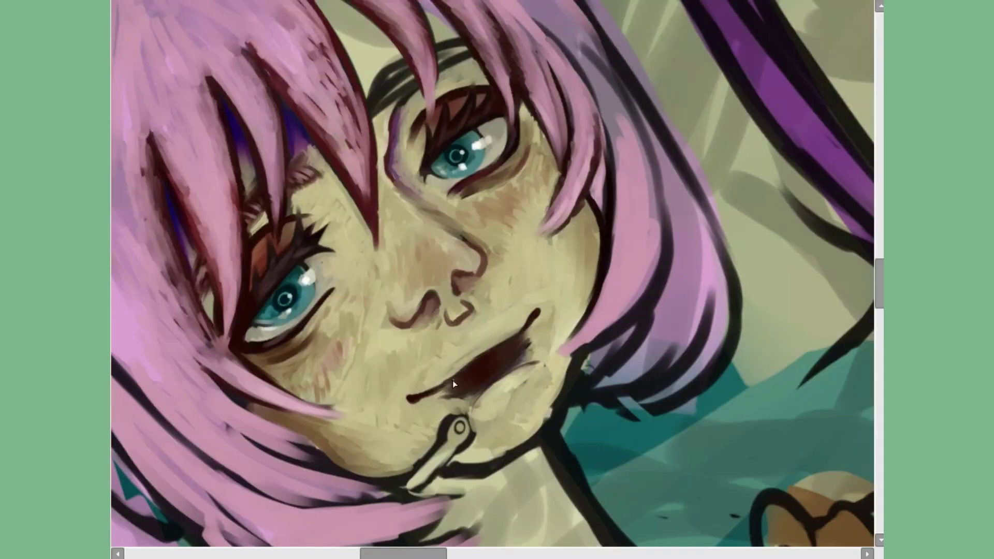
# Add small highlights and a purple lower shadow to the lips and redraw the nose ring with squarer corners.
pyautogui.scroll(2, 468, 350)
pyautogui.scroll(2, 482, 352)
pyautogui.scroll(-2, 468, 408)
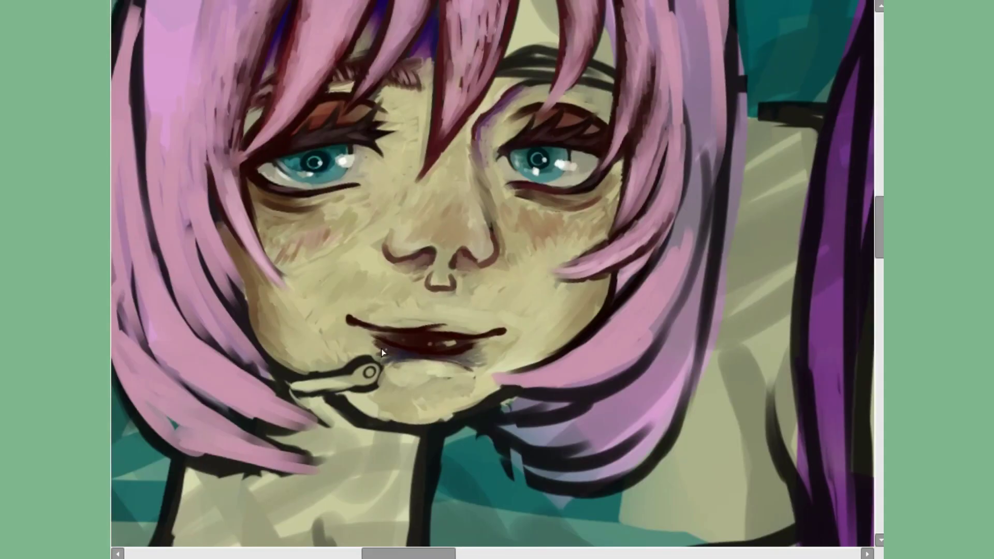
pyautogui.scroll(2, 372, 410)
pyautogui.scroll(2, 563, 231)
pyautogui.scroll(-2, 491, 253)
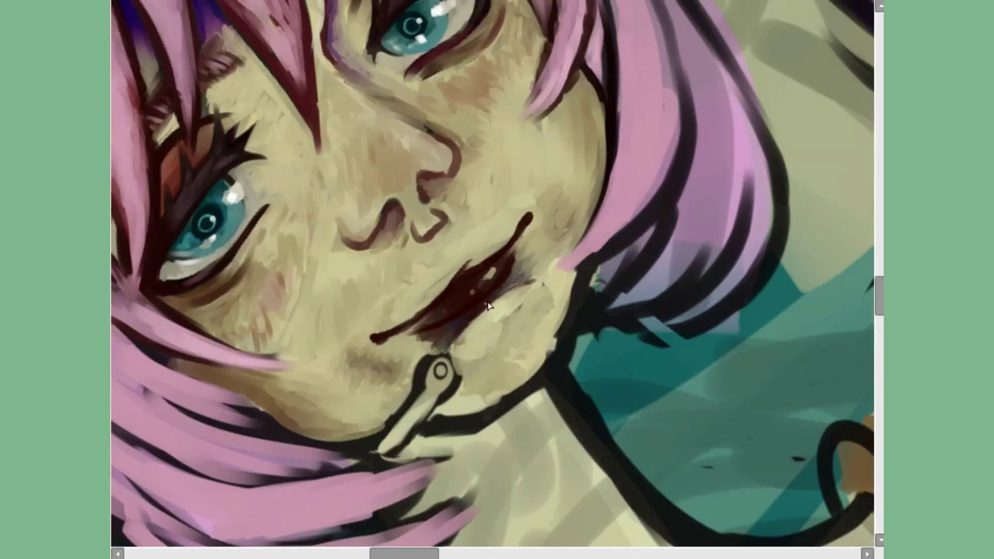
# Refine the chin outline in dark brown and shade the hair roots and side locks with dark red and greyish purple strokes.
pyautogui.scroll(2, 466, 259)
pyautogui.scroll(-5, 243, 174)
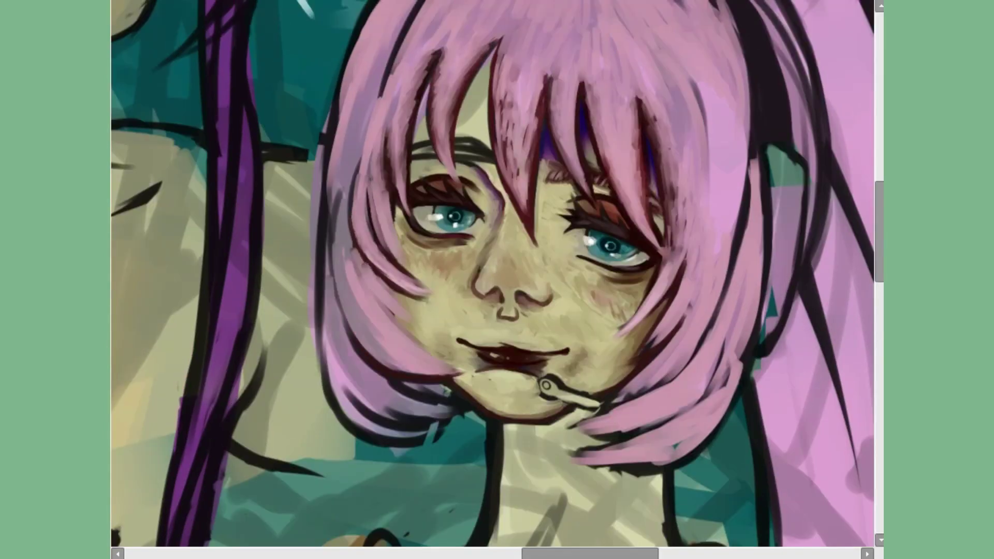
pyautogui.scroll(-3, 362, 373)
pyautogui.moveTo(569, 130); pyautogui.dragTo(508, 78)
pyautogui.moveTo(456, 124); pyautogui.dragTo(494, 87)
pyautogui.moveTo(323, 311); pyautogui.dragTo(383, 420)
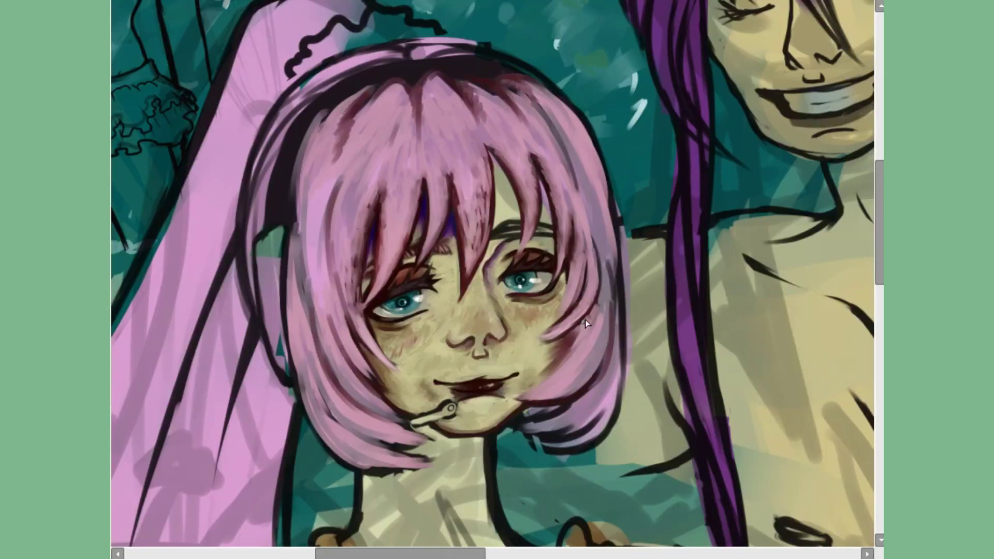
# Outline the pink bob in dark red and blend purplish pink strokes into its side locks.
pyautogui.moveTo(363, 455); pyautogui.dragTo(297, 254)
pyautogui.press('m')
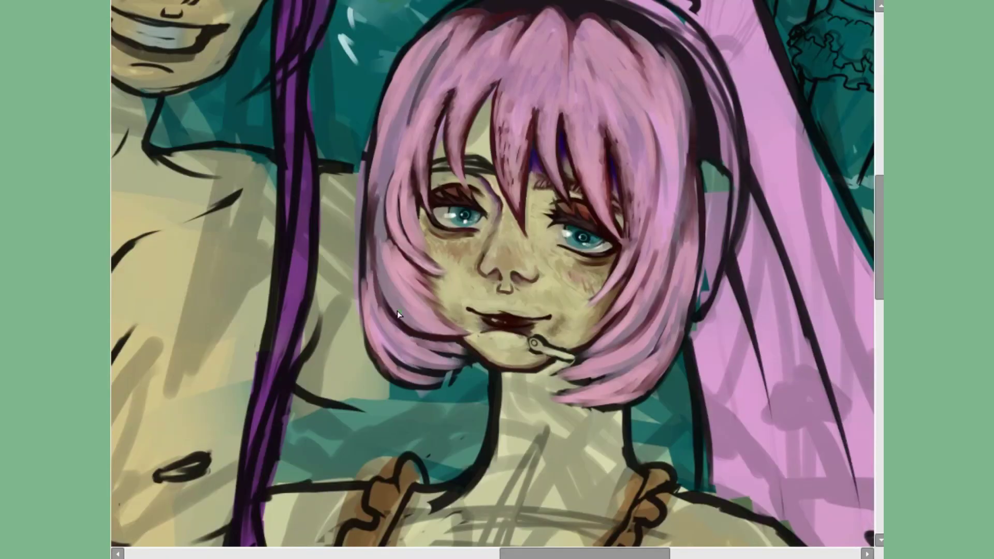
pyautogui.press('m')
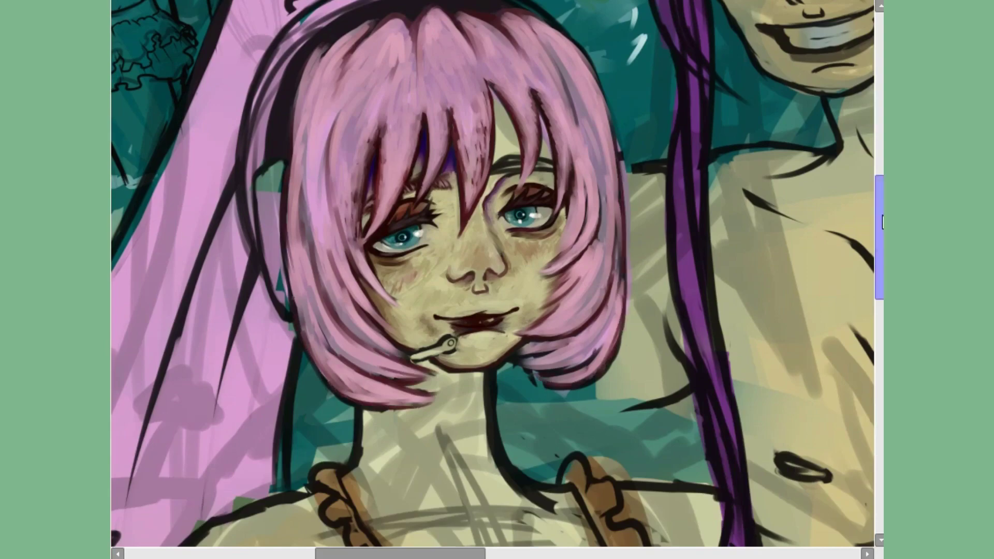
# Paint pale pink highlights across the bangs, crown and side locks of the pink bob.
pyautogui.scroll(2, 418, 370)
pyautogui.scroll(2, 458, 259)
pyautogui.scroll(-3, 458, 259)
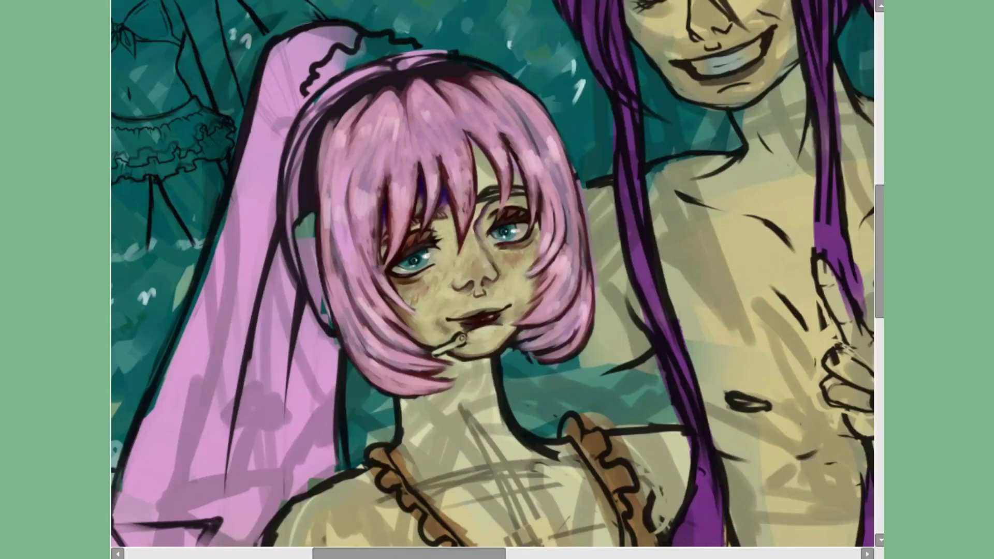
pyautogui.scroll(4, 458, 259)
pyautogui.scroll(1, 400, 360)
pyautogui.scroll(-3, 400, 359)
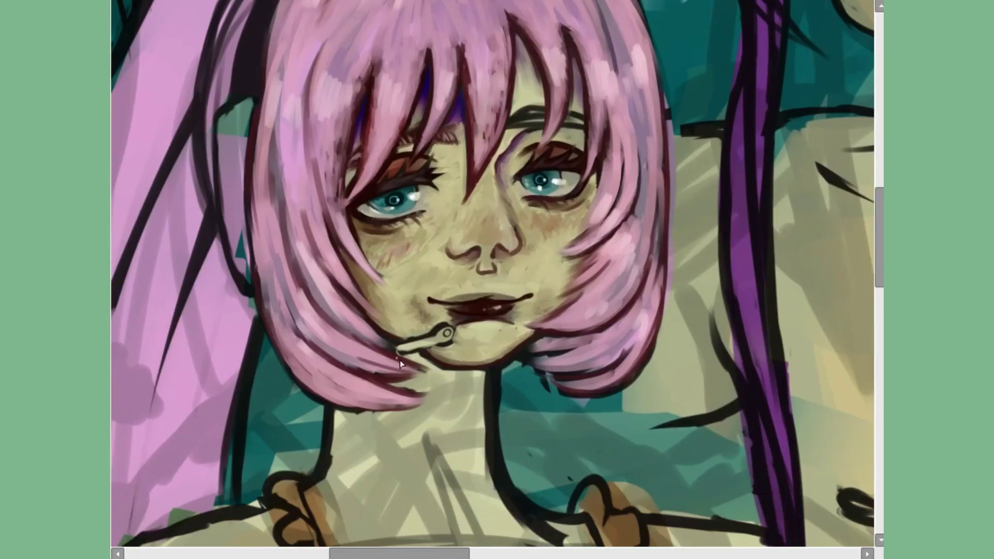
# Cover the black eyebrow sketch lines with skin colour and repaint the brow with short reddish-brown hair strokes.
pyautogui.scroll(3, 400, 359)
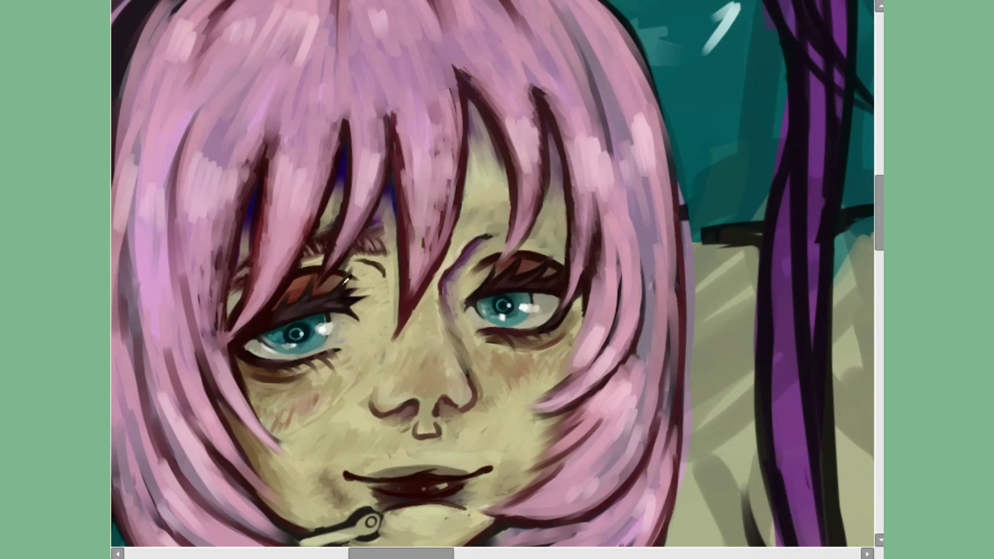
pyautogui.scroll(-1, 488, 237)
pyautogui.scroll(2, 459, 248)
pyautogui.press('4')
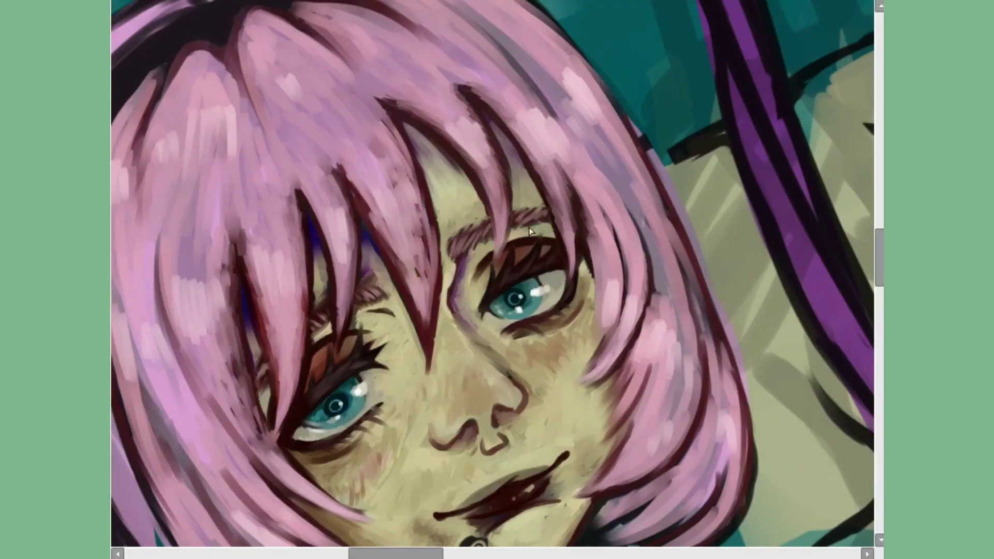
# Cover the sketch lines on the pink-haired woman's neck and chest with beige skin and softly shade the cleavage.
pyautogui.scroll(-2, 366, 333)
pyautogui.scroll(-3, 389, 399)
pyautogui.scroll(3, 574, 376)
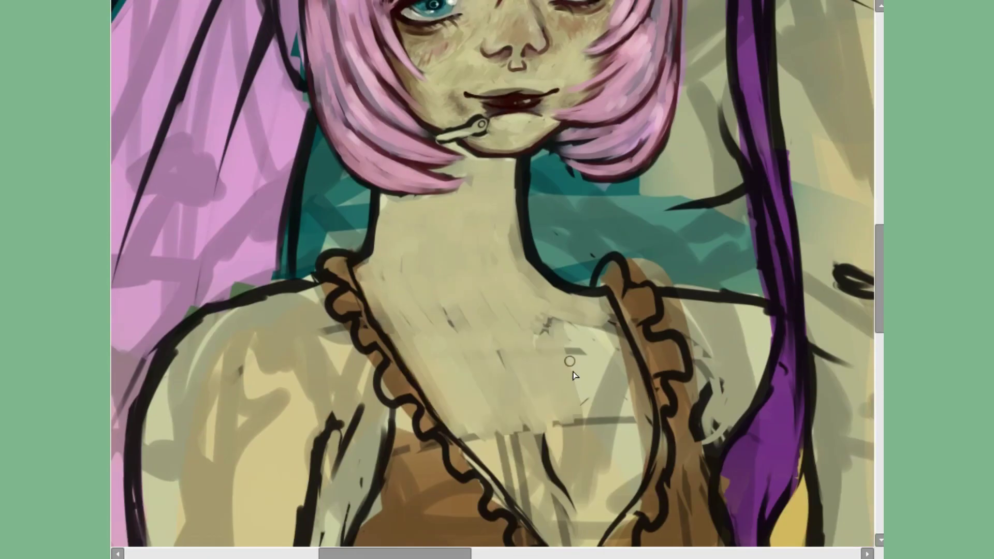
pyautogui.scroll(-1, 573, 376)
pyautogui.scroll(-2, 610, 178)
pyautogui.scroll(3, 619, 349)
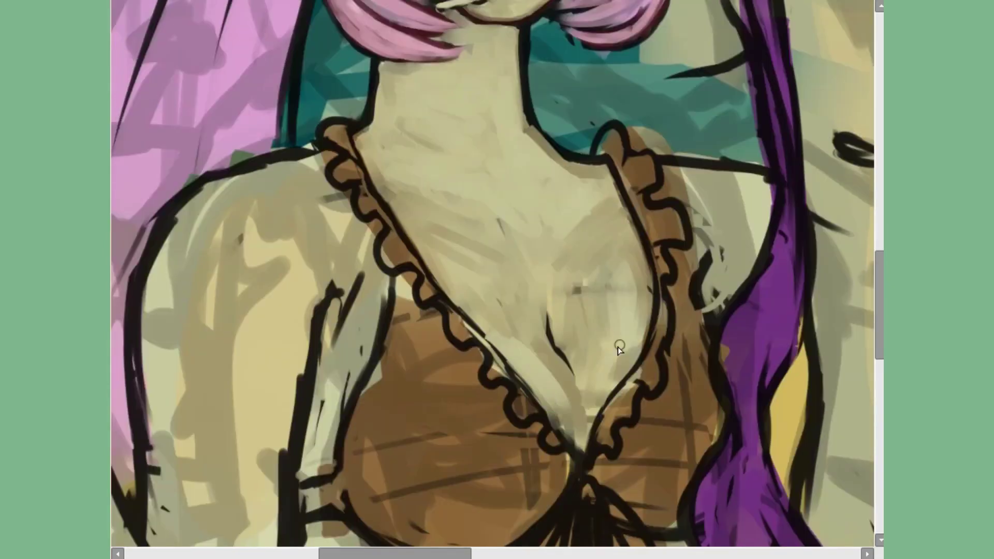
pyautogui.scroll(-3, 617, 347)
# Paint a greyish purple shadow under the chin and hair and blend it down into the neck.
pyautogui.scroll(4, 585, 146)
pyautogui.moveTo(534, 274)
pyautogui.mouseDown()
pyautogui.moveTo(466, 317)
pyautogui.moveTo(331, 362)
pyautogui.mouseUp()
pyautogui.moveTo(440, 315); pyautogui.dragTo(315, 337)
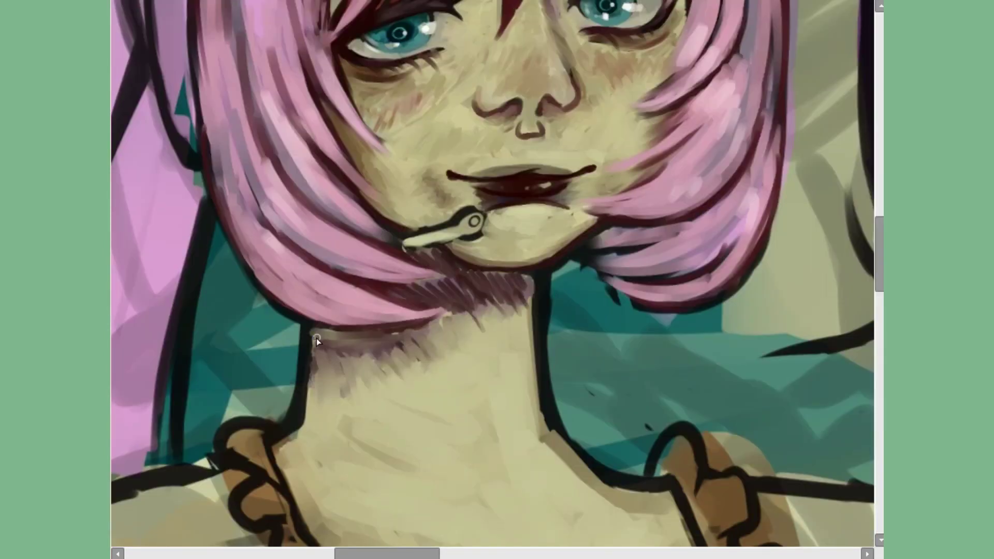
pyautogui.moveTo(534, 280); pyautogui.dragTo(394, 352)
pyautogui.scroll(-2, 455, 365)
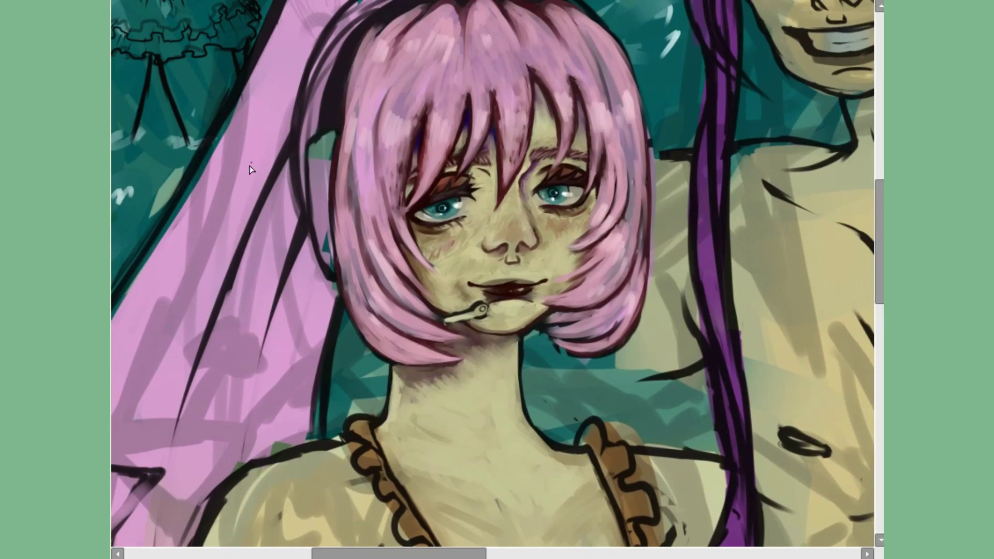
# Paint the headset microphone black, thin the neck outlines and repaint the teal sea on both sides of the neck.
pyautogui.scroll(3, 350, 289)
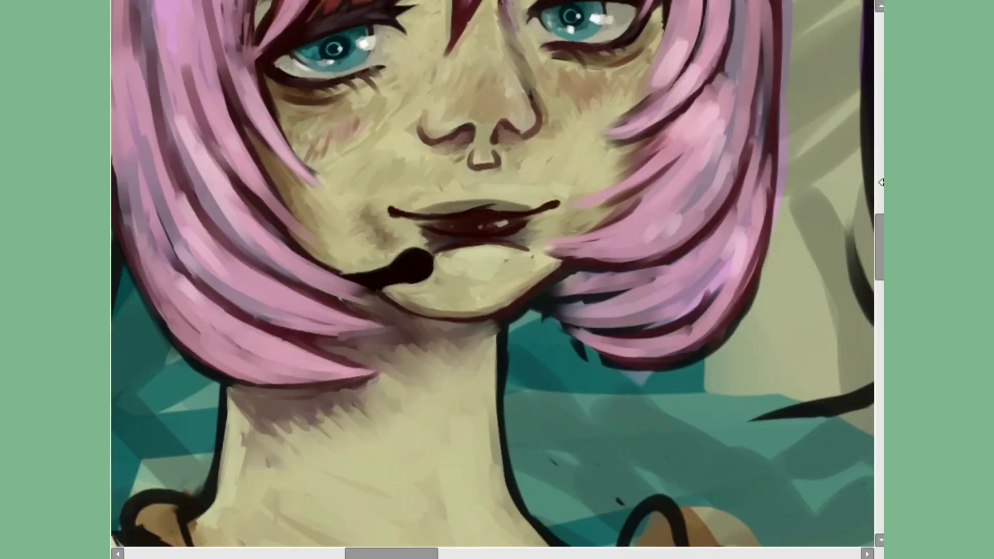
pyautogui.scroll(-2, 519, 251)
pyautogui.press('m')
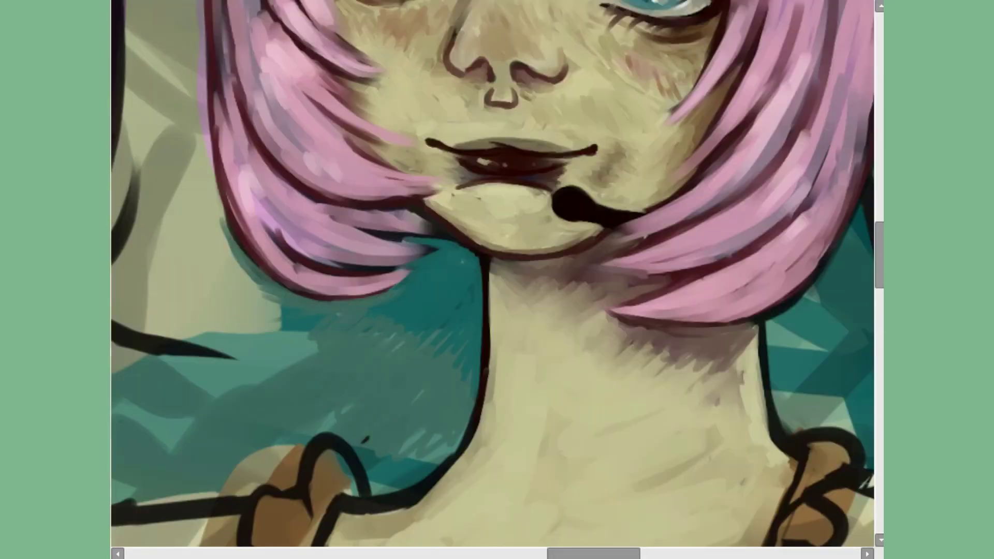
pyautogui.press('m')
pyautogui.scroll(-2, 416, 319)
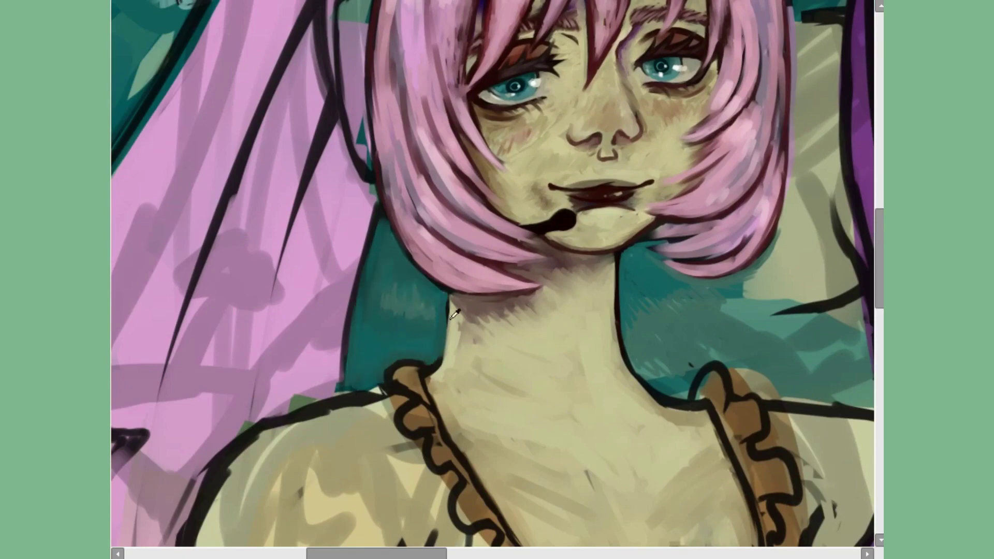
pyautogui.scroll(2, 441, 371)
pyautogui.scroll(-2, 356, 395)
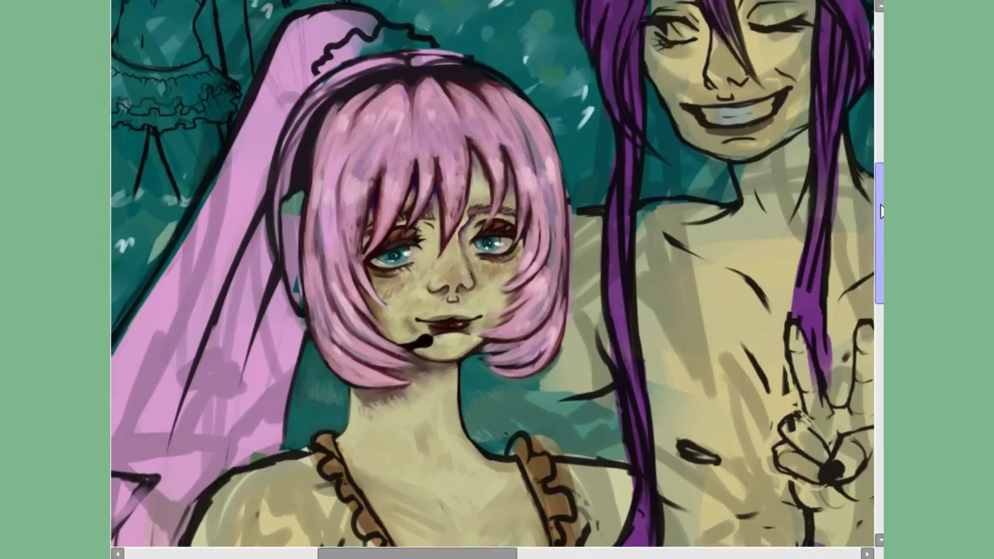
# Shade the collarbones and throat in soft beige-brown and add a small light highlight to the microphone tip.
pyautogui.scroll(2, 497, 362)
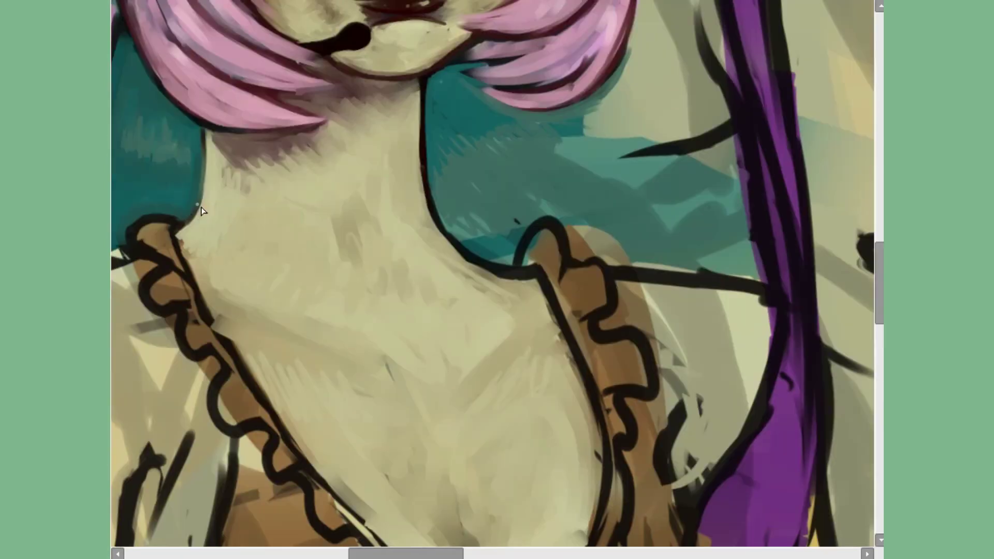
pyautogui.moveTo(472, 365)
pyautogui.mouseDown()
pyautogui.moveTo(555, 400)
pyautogui.moveTo(508, 455)
pyautogui.mouseUp()
pyautogui.scroll(-2, 508, 455)
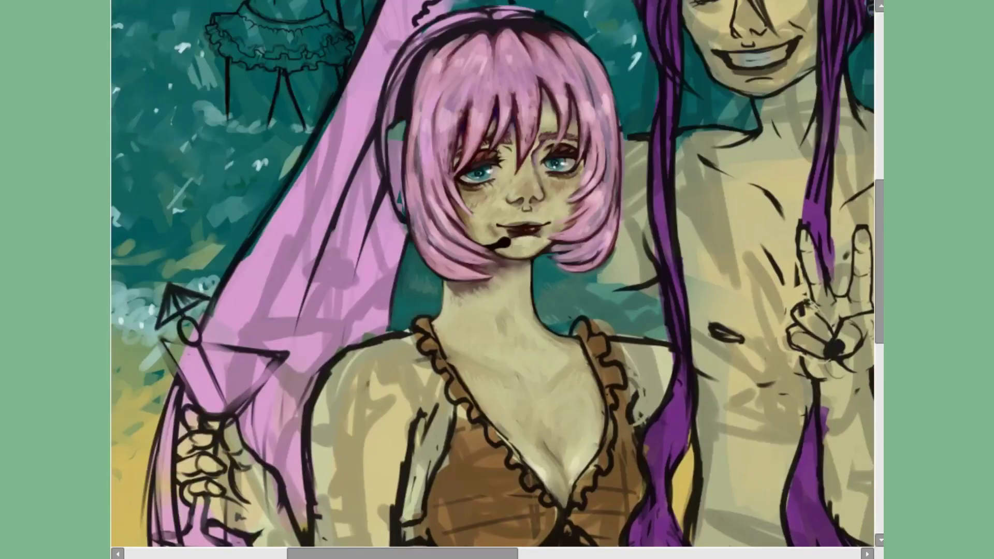
pyautogui.scroll(3, 500, 155)
pyautogui.scroll(-1, 878, 232)
pyautogui.scroll(-3, 878, 232)
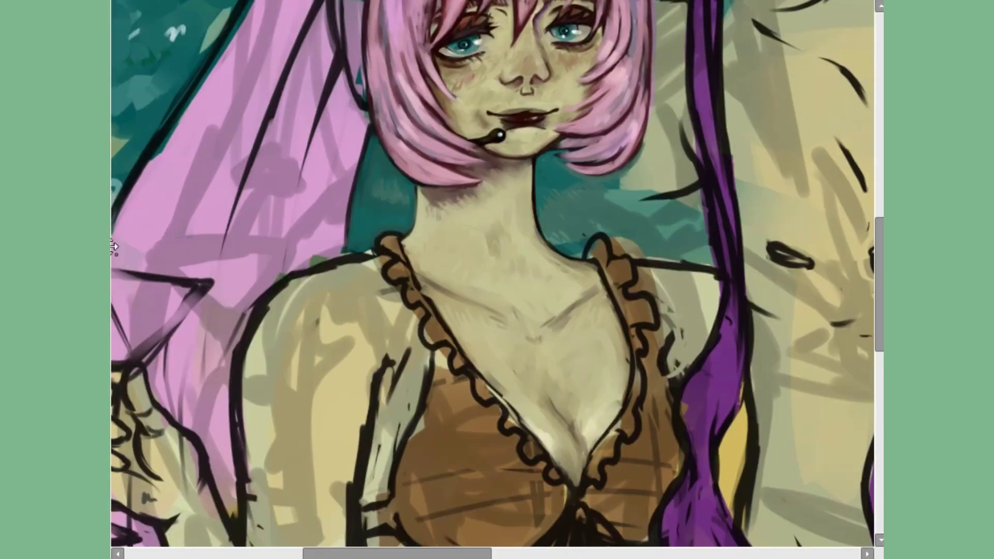
# Fill the headband with dark brown along its full arc over the pink hair.
pyautogui.scroll(3, 505, 189)
pyautogui.scroll(-1, 502, 189)
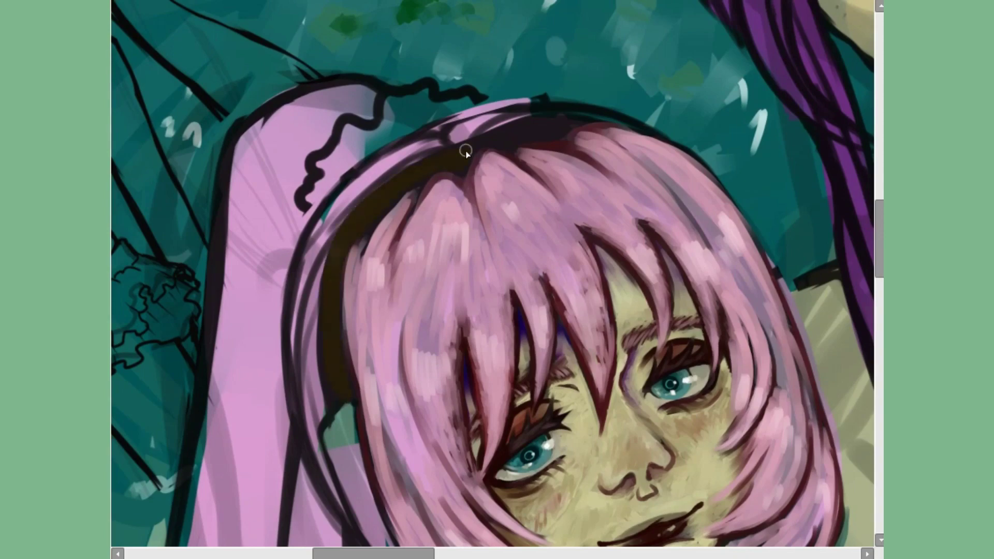
pyautogui.press('m')
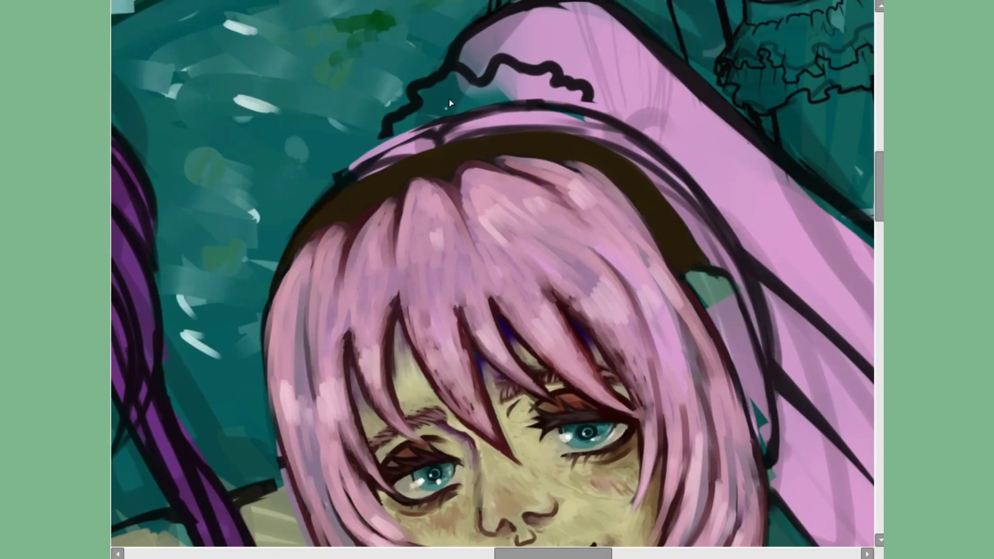
pyautogui.press('m')
pyautogui.press('5')
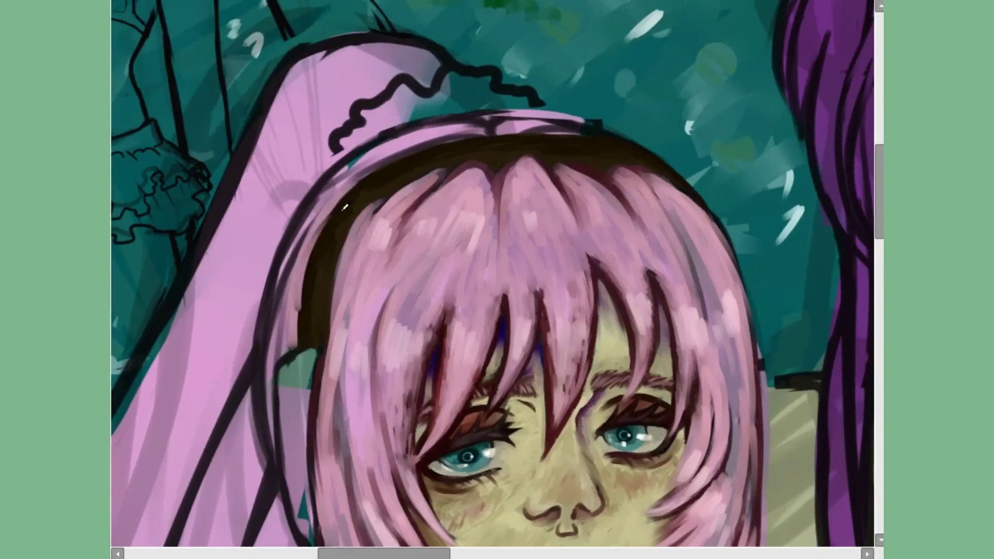
# Repaint the hair behind the headband in pink with dark red strand lines, replacing the thick black outline.
pyautogui.press('m')
pyautogui.press('4')
pyautogui.press('m')
pyautogui.press('5')
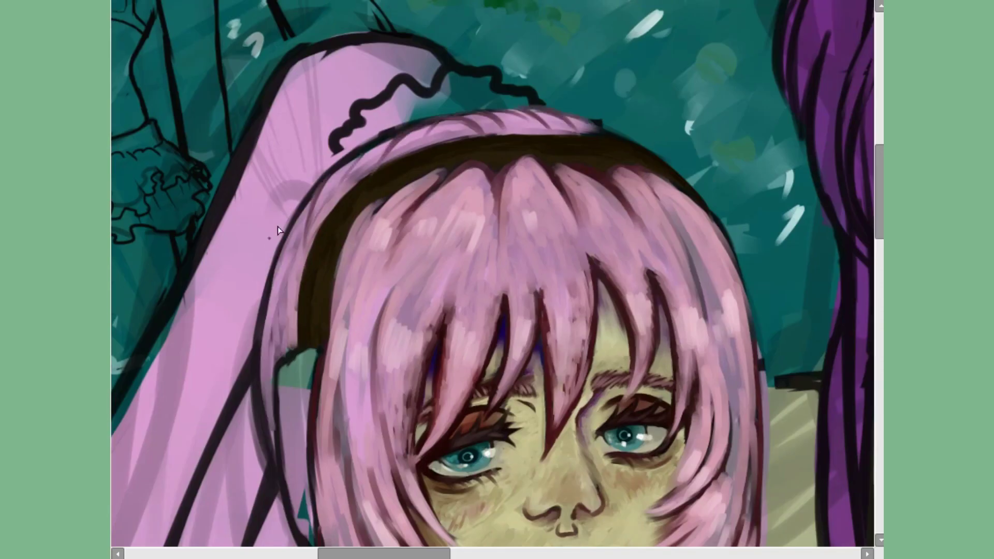
pyautogui.press('m')
pyautogui.press('4')
pyautogui.press('m')
pyautogui.press('5')
pyautogui.press('-')
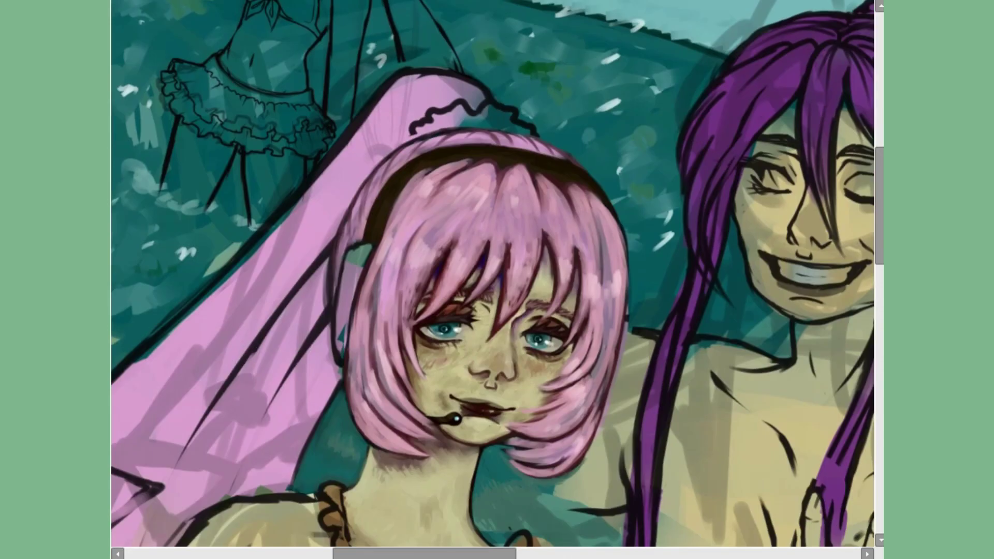
# Add light pink highlights to the hair behind the headband and lighter brown strokes to the headband.
pyautogui.press('4')
pyautogui.press('+')
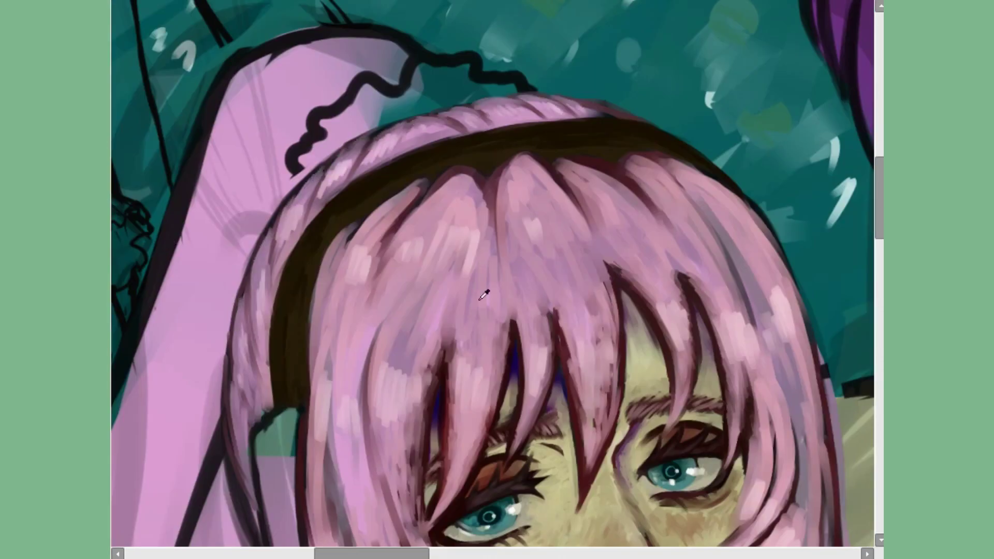
pyautogui.press('m')
pyautogui.press('m')
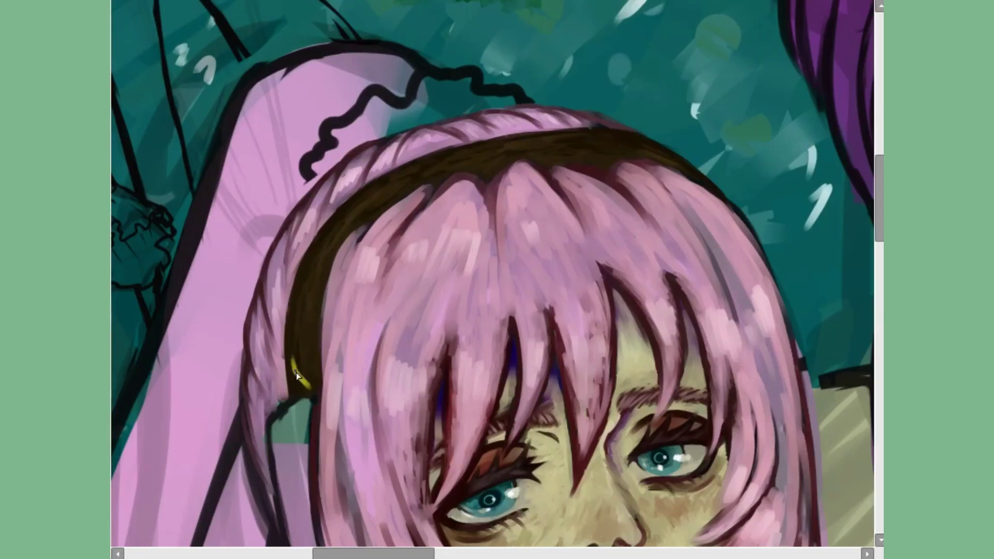
# Paint two interlacing wavy yellow lines along the headband as a braided pattern.
pyautogui.moveTo(296, 372); pyautogui.dragTo(714, 171)
pyautogui.press('m')
pyautogui.press('4')
pyautogui.press('m')
pyautogui.press('5')
pyautogui.moveTo(222, 363)
pyautogui.mouseDown()
pyautogui.moveTo(542, 126)
pyautogui.moveTo(772, 212)
pyautogui.mouseUp()
pyautogui.press('4')
pyautogui.scroll(-5, 308, 449)
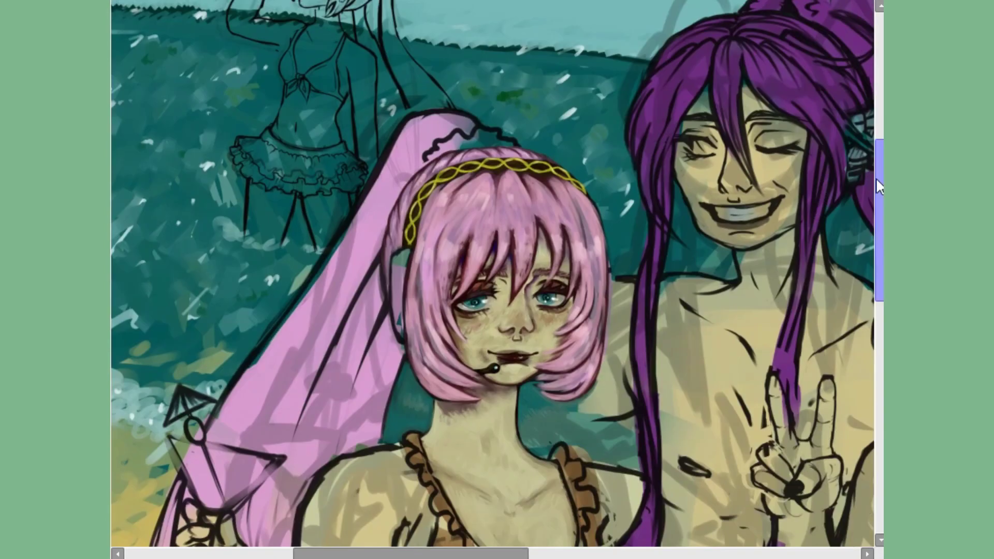
# Paint the headphone earpiece with a yellow block and frame, a dark brown panel and a light cyan inner strip.
pyautogui.scroll(6, 517, 279)
pyautogui.moveTo(523, 93)
pyautogui.mouseDown()
pyautogui.moveTo(452, 111)
pyautogui.moveTo(518, 135)
pyautogui.mouseUp()
pyautogui.press('m')
pyautogui.moveTo(522, 185)
pyautogui.mouseDown()
pyautogui.moveTo(502, 162)
pyautogui.moveTo(476, 437)
pyautogui.mouseUp()
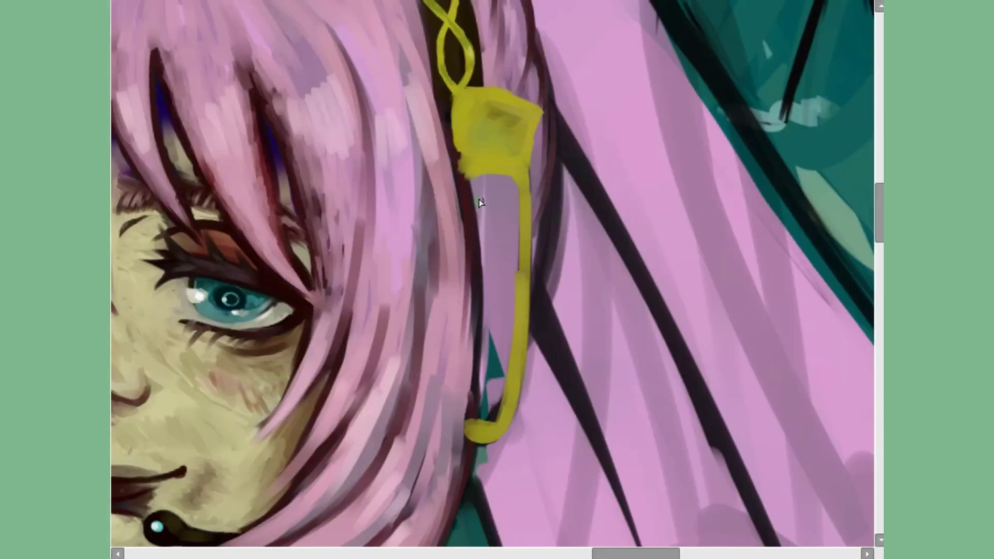
pyautogui.moveTo(480, 202); pyautogui.dragTo(479, 270)
pyautogui.press('m')
pyautogui.moveTo(479, 176); pyautogui.dragTo(486, 412)
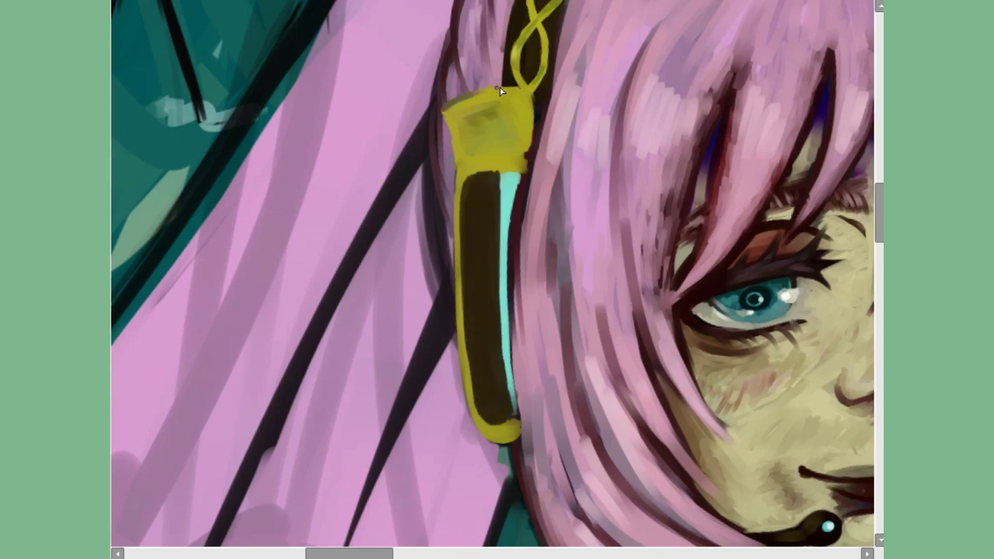
# Shade the yellow earpiece and headband braid with olive edges and lighter yellow, and add brown tones to the dark panel.
pyautogui.scroll(2, 500, 88)
pyautogui.press('m')
pyautogui.press('m')
pyautogui.scroll(-2, 487, 310)
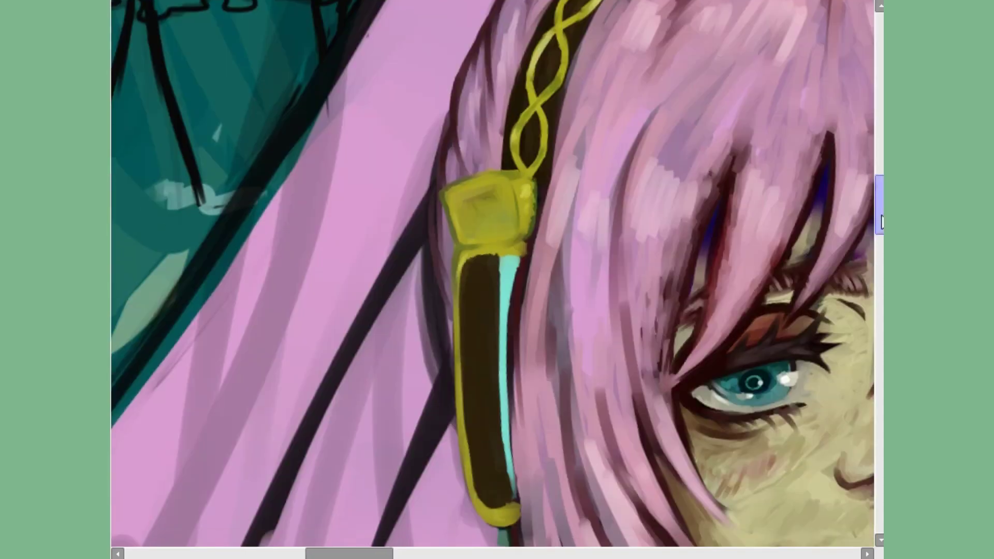
pyautogui.scroll(-2, 500, 176)
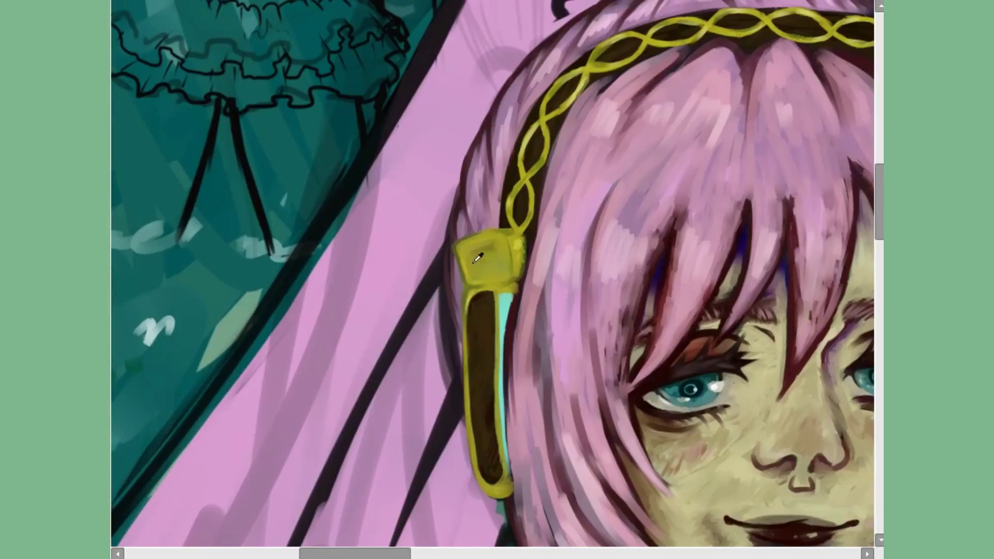
pyautogui.scroll(-2, 500, 176)
pyautogui.scroll(-3, 500, 176)
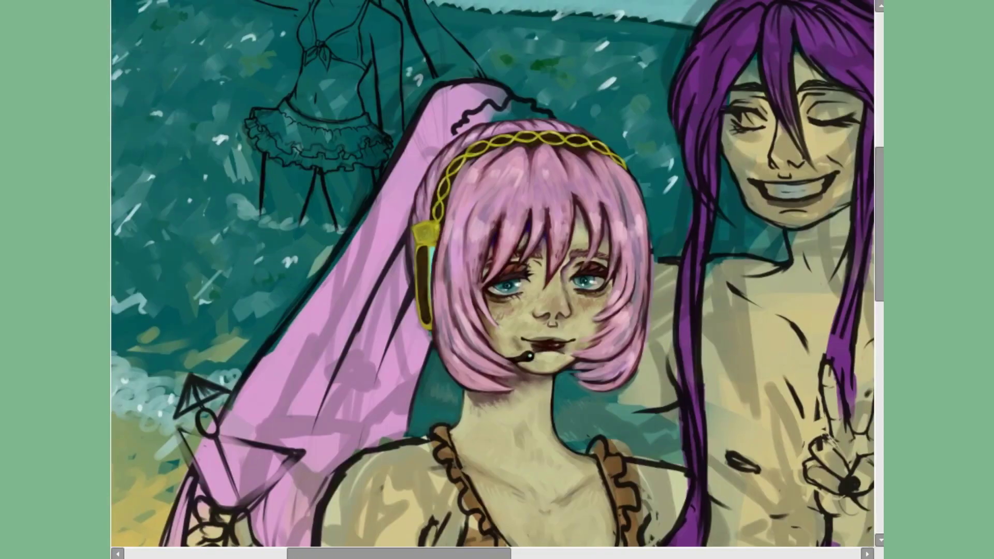
pyautogui.scroll(-2, 496, 279)
pyautogui.scroll(1, 497, 280)
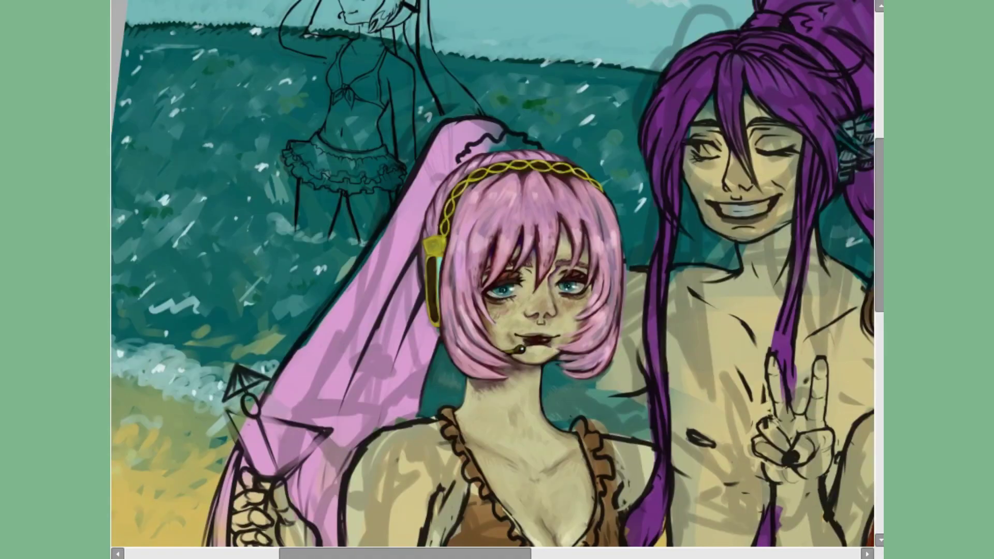
# Fill the ponytail's scrunchie with dark brown and add curved folds and lighter brown highlights.
pyautogui.scroll(2, 497, 279)
pyautogui.moveTo(383, 212); pyautogui.dragTo(513, 155)
pyautogui.moveTo(476, 186); pyautogui.dragTo(559, 176)
pyautogui.scroll(2, 497, 280)
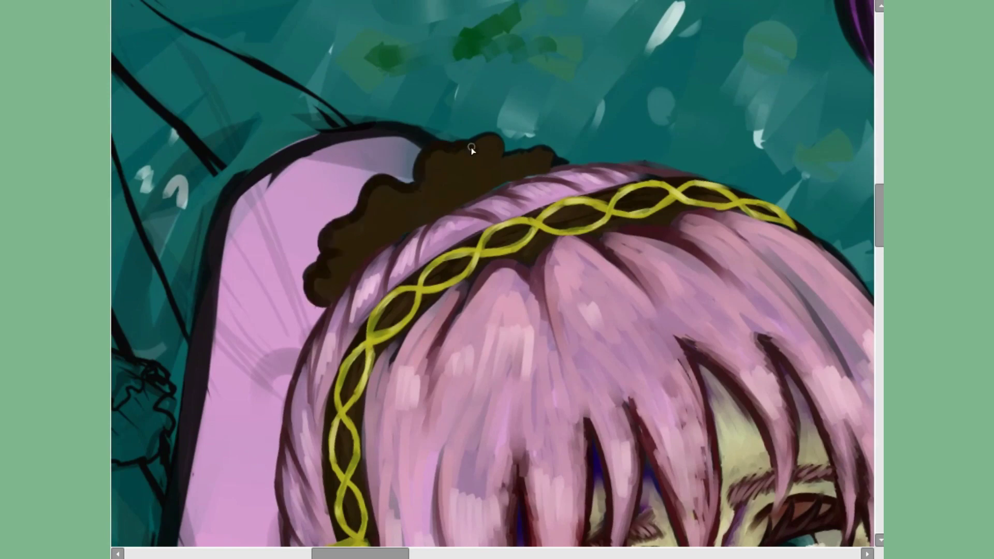
pyautogui.moveTo(471, 149)
pyautogui.mouseDown()
pyautogui.moveTo(331, 232)
pyautogui.moveTo(373, 254)
pyautogui.moveTo(466, 155)
pyautogui.moveTo(538, 181)
pyautogui.mouseUp()
pyautogui.scroll(1, 497, 279)
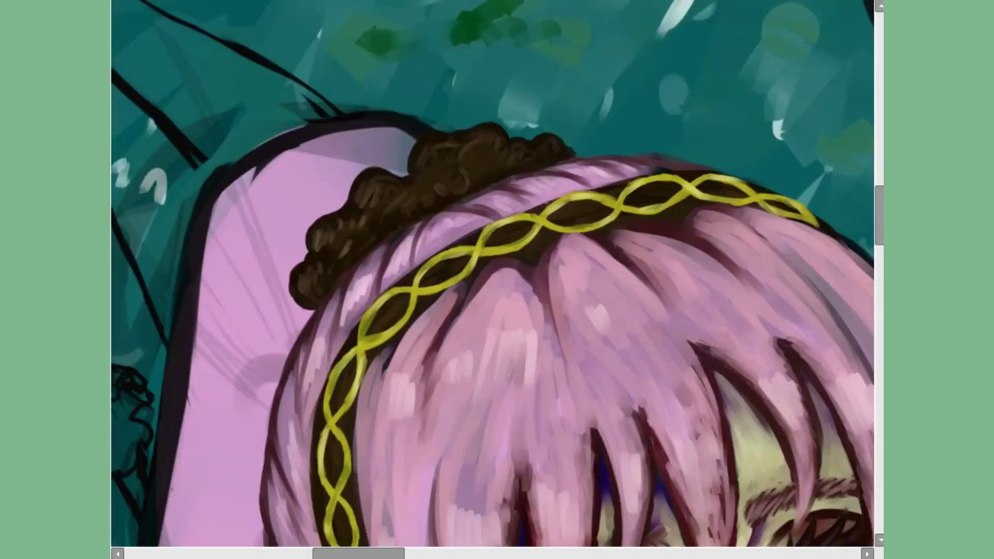
# Add a pattern of round yellow dots across the brown scrunchie, kept within its shape.
pyautogui.moveTo(318, 230)
pyautogui.mouseDown()
pyautogui.moveTo(297, 269)
pyautogui.moveTo(324, 298)
pyautogui.moveTo(548, 135)
pyautogui.moveTo(465, 148)
pyautogui.mouseUp()
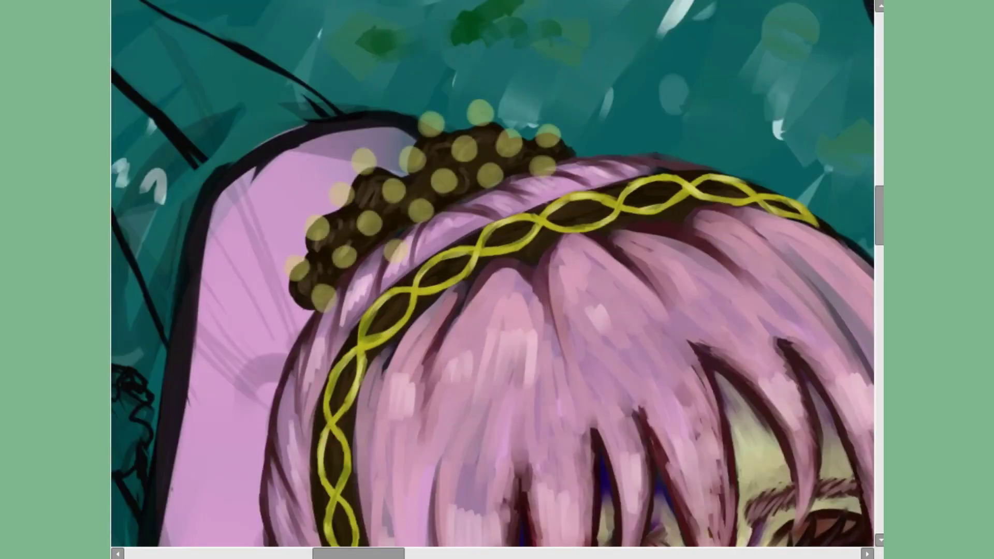
pyautogui.moveTo(362, 161)
pyautogui.mouseDown()
pyautogui.moveTo(499, 116)
pyautogui.moveTo(311, 269)
pyautogui.moveTo(442, 181)
pyautogui.mouseUp()
pyautogui.scroll(-5, 497, 280)
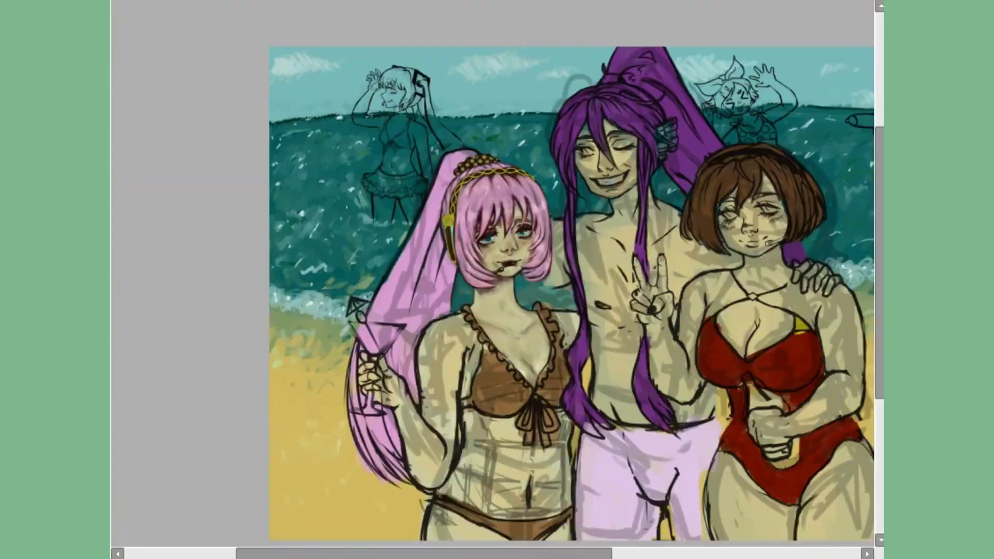
# Fill the scalloped ruffle trim on both sides of the pink-haired woman's neckline with reddish brown.
pyautogui.scroll(5, 497, 311)
pyautogui.moveTo(311, 93)
pyautogui.mouseDown()
pyautogui.moveTo(338, 106)
pyautogui.moveTo(387, 196)
pyautogui.moveTo(492, 347)
pyautogui.mouseUp()
pyautogui.scroll(1, 546, 283)
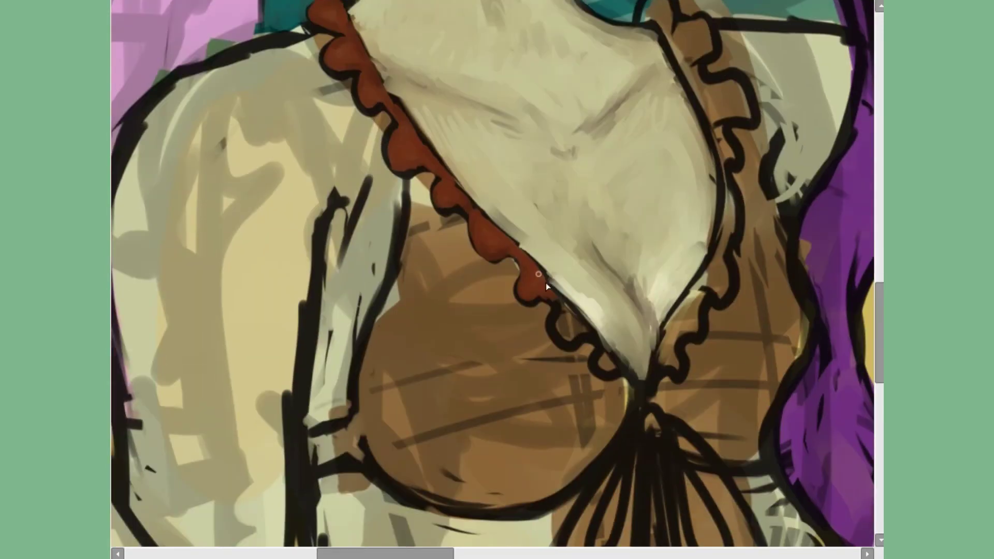
pyautogui.moveTo(545, 282)
pyautogui.mouseDown()
pyautogui.moveTo(535, 260)
pyautogui.moveTo(684, 303)
pyautogui.moveTo(719, 197)
pyautogui.mouseUp()
pyautogui.scroll(2, 690, 132)
pyautogui.moveTo(691, 132); pyautogui.dragTo(720, 363)
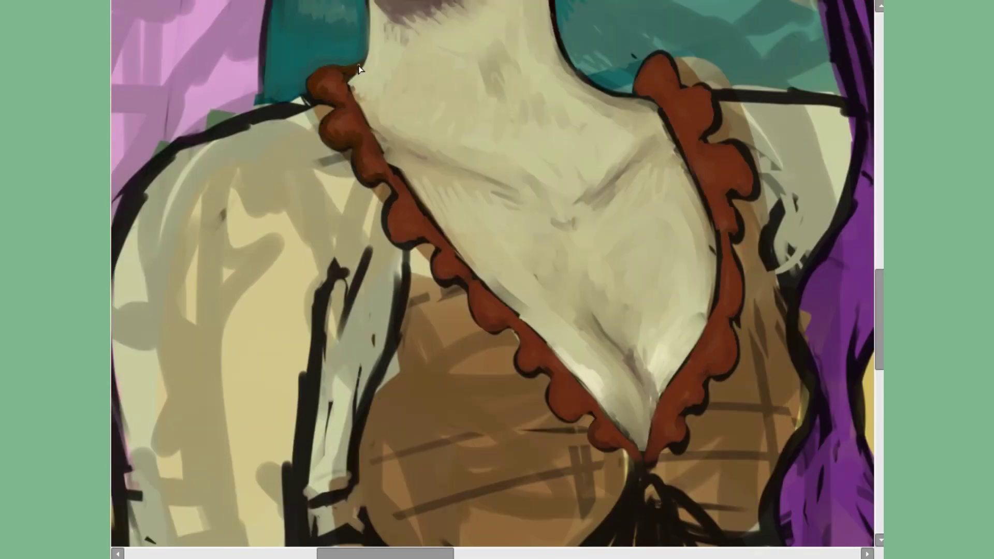
# Shade the ruffle below the headset side of her face with dark brown folds and lighter brown highlights, checking it in mirrored view.
pyautogui.moveTo(423, 215); pyautogui.dragTo(518, 336)
pyautogui.press('m')
pyautogui.moveTo(357, 451); pyautogui.dragTo(486, 331)
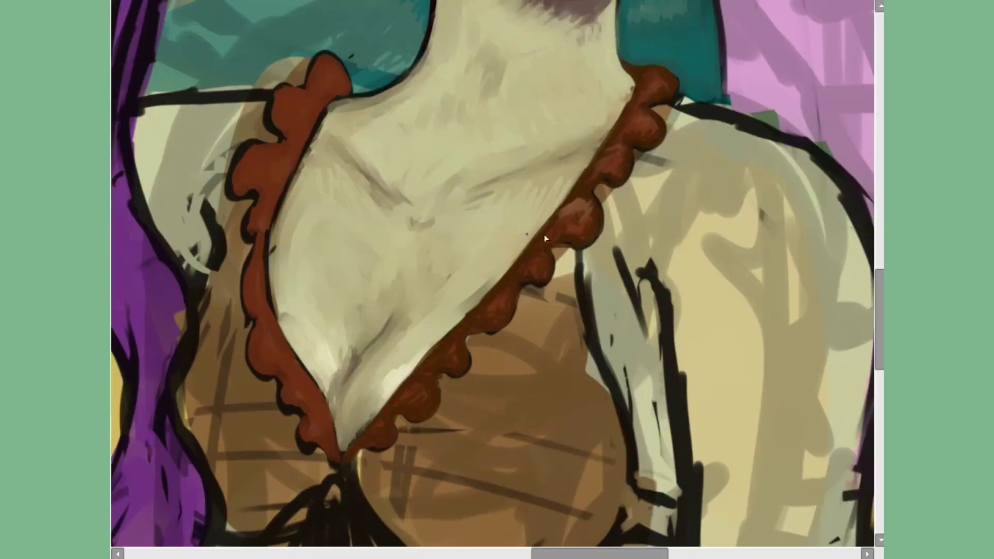
pyautogui.press('m')
pyautogui.moveTo(321, 77); pyautogui.dragTo(584, 401)
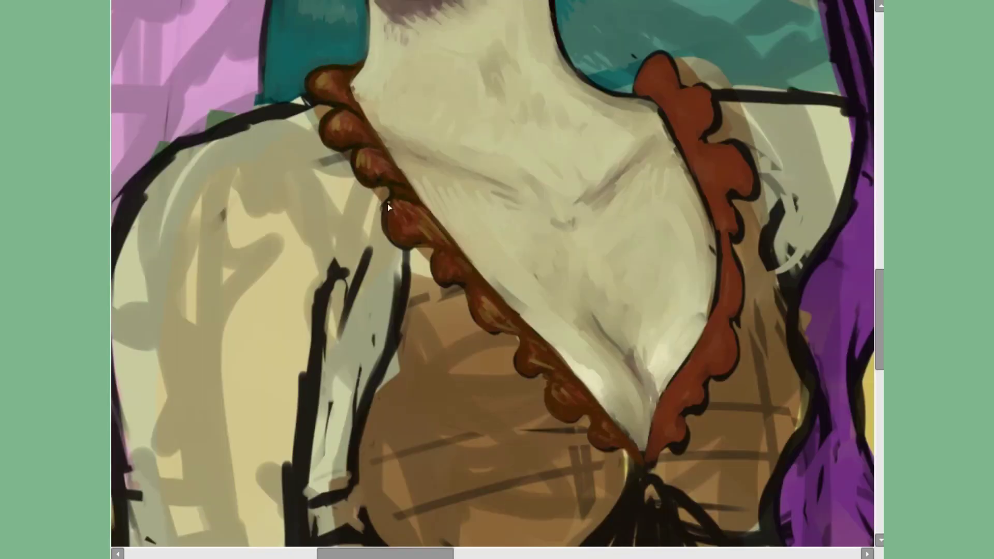
pyautogui.press('m')
pyautogui.moveTo(547, 96); pyautogui.dragTo(429, 497)
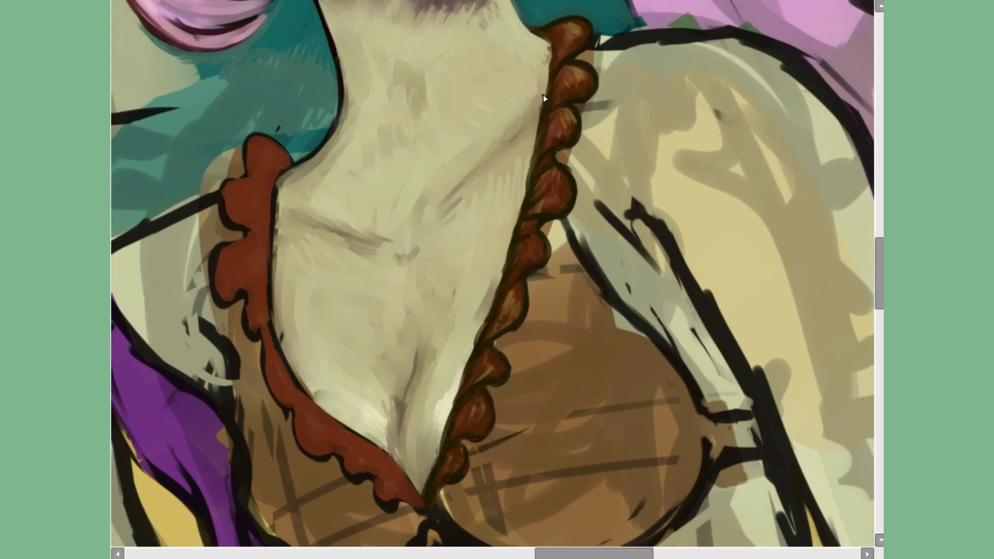
pyautogui.moveTo(546, 31); pyautogui.dragTo(528, 190)
pyautogui.press('m')
pyautogui.press('-')
pyautogui.press('-')
pyautogui.press('-')
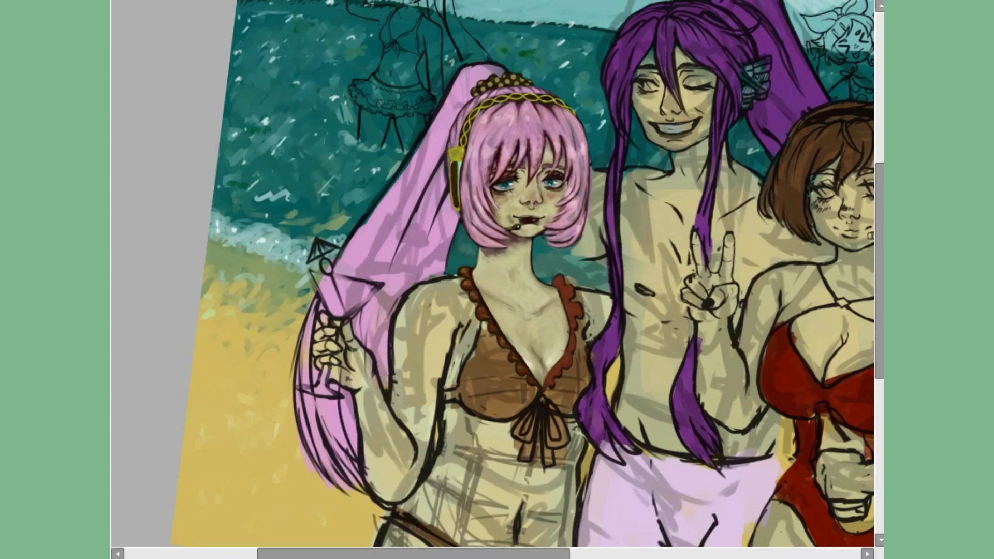
# Shade the ruffle on the purple-haired man's side with dark brown folds and edges and red-brown highlights.
pyautogui.scroll(5, 517, 337)
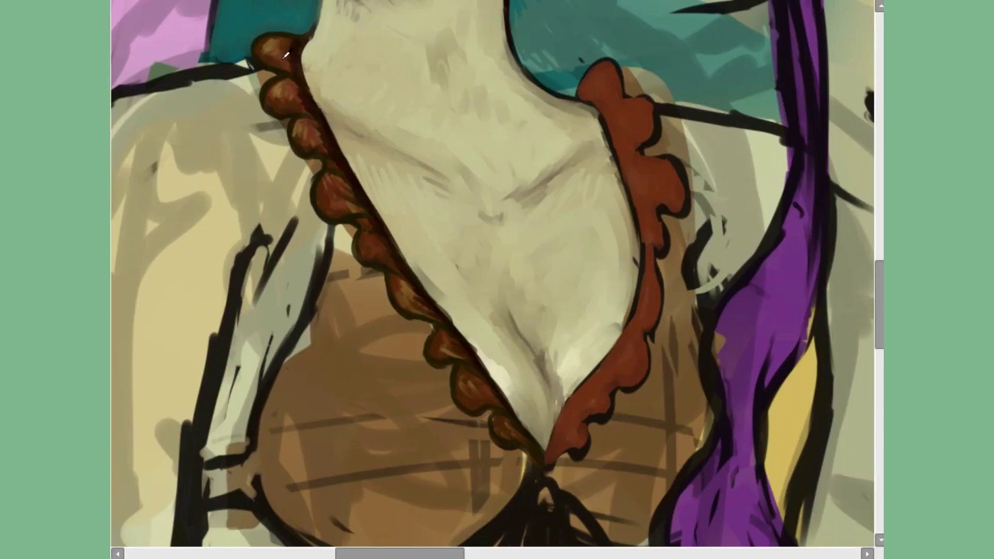
pyautogui.moveTo(600, 104); pyautogui.dragTo(673, 209)
pyautogui.scroll(-1, 601, 330)
pyautogui.moveTo(621, 264); pyautogui.dragTo(570, 398)
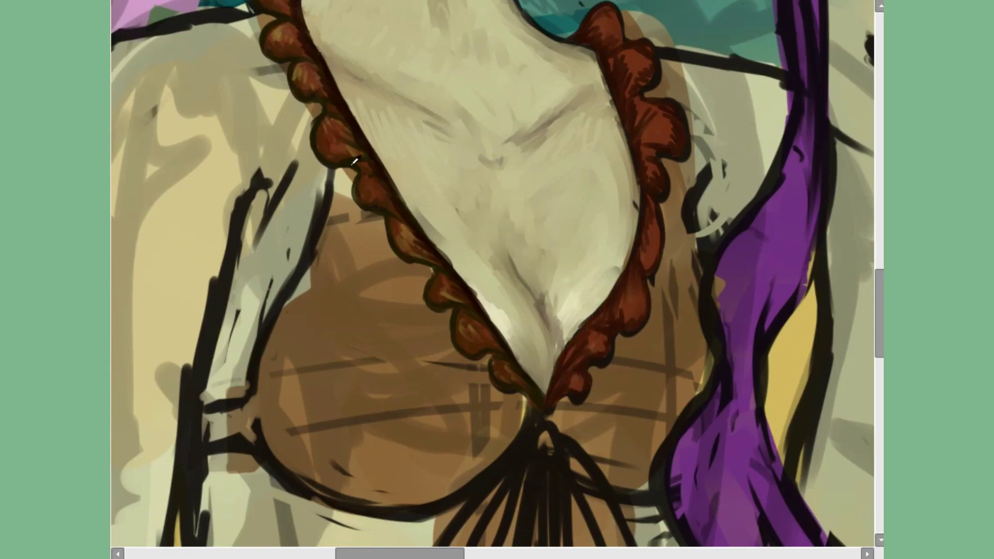
pyautogui.moveTo(594, 51); pyautogui.dragTo(610, 150)
pyautogui.moveTo(611, 315); pyautogui.dragTo(551, 394)
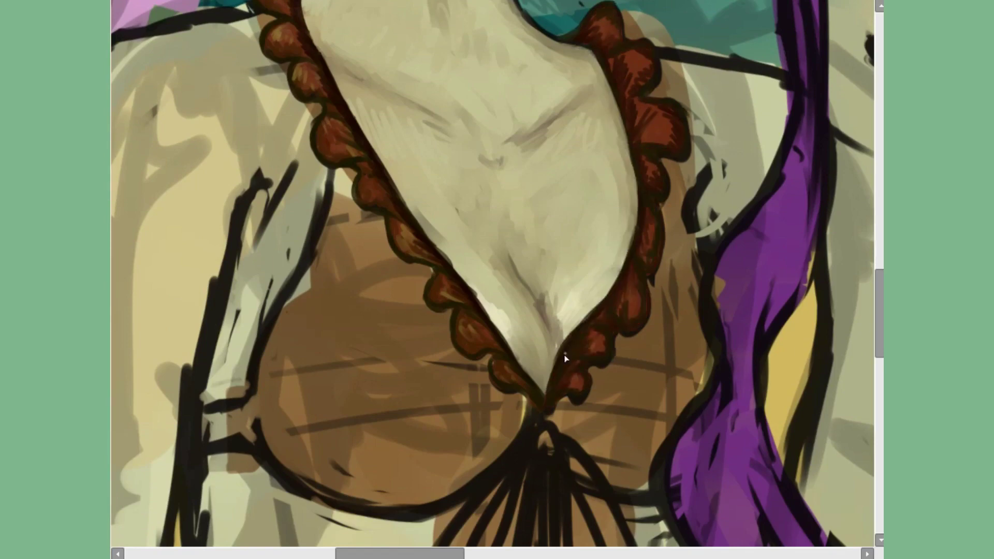
pyautogui.moveTo(595, 331); pyautogui.dragTo(645, 130)
# Block in dark brown shadows along the side and lower edges of both bikini top cups.
pyautogui.scroll(-2, 627, 309)
pyautogui.moveTo(383, 186); pyautogui.dragTo(365, 398)
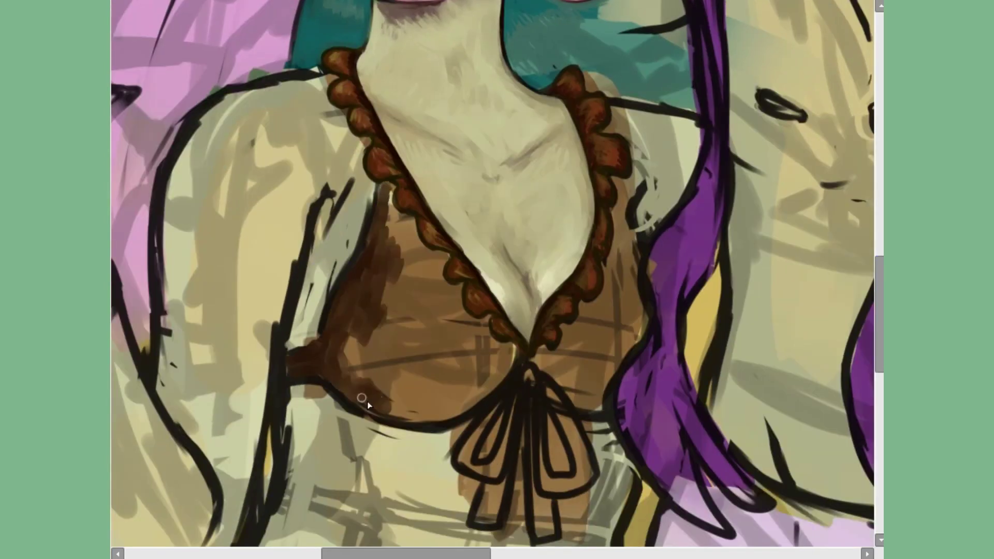
pyautogui.moveTo(636, 212); pyautogui.dragTo(538, 409)
pyautogui.moveTo(624, 269); pyautogui.dragTo(621, 352)
pyautogui.scroll(2, 621, 352)
pyautogui.moveTo(673, 122); pyautogui.dragTo(637, 246)
pyautogui.moveTo(678, 155); pyautogui.dragTo(642, 262)
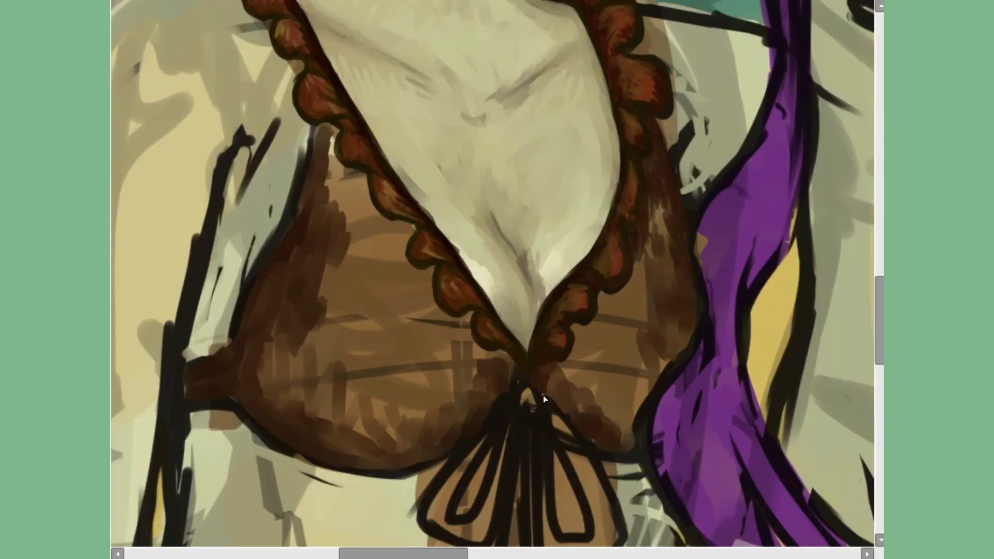
# Blend the shading across both cups with brown strokes and deep purple shadows, covering the sketch lines.
pyautogui.moveTo(673, 337); pyautogui.dragTo(611, 440)
pyautogui.moveTo(269, 414)
pyautogui.mouseDown()
pyautogui.moveTo(282, 357)
pyautogui.moveTo(322, 283)
pyautogui.moveTo(346, 308)
pyautogui.mouseUp()
pyautogui.moveTo(393, 249); pyautogui.dragTo(627, 362)
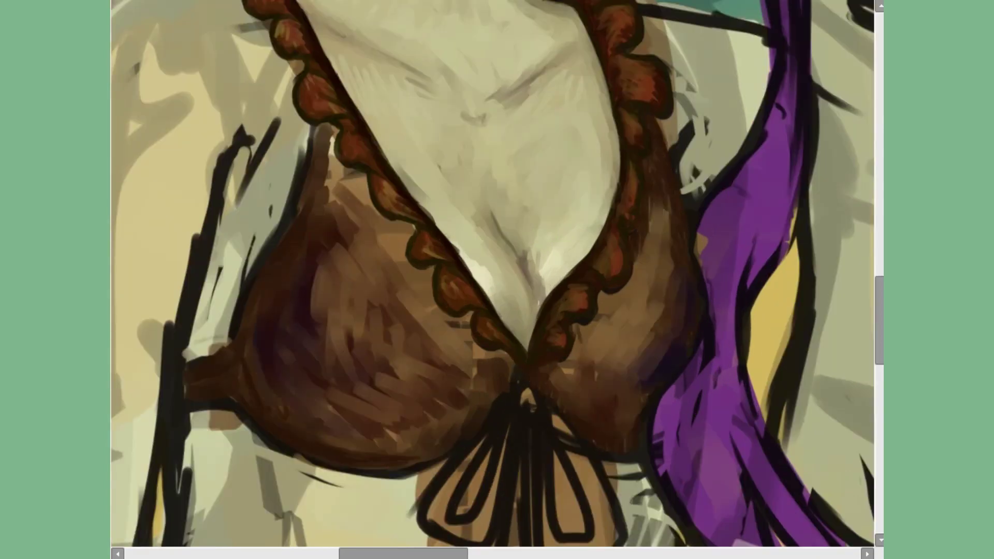
pyautogui.moveTo(331, 290); pyautogui.dragTo(382, 438)
# Edge the larger cup and its side strap in dark red and smooth the skin between the cup and arm.
pyautogui.press('h')
pyautogui.moveTo(569, 455); pyautogui.dragTo(673, 407)
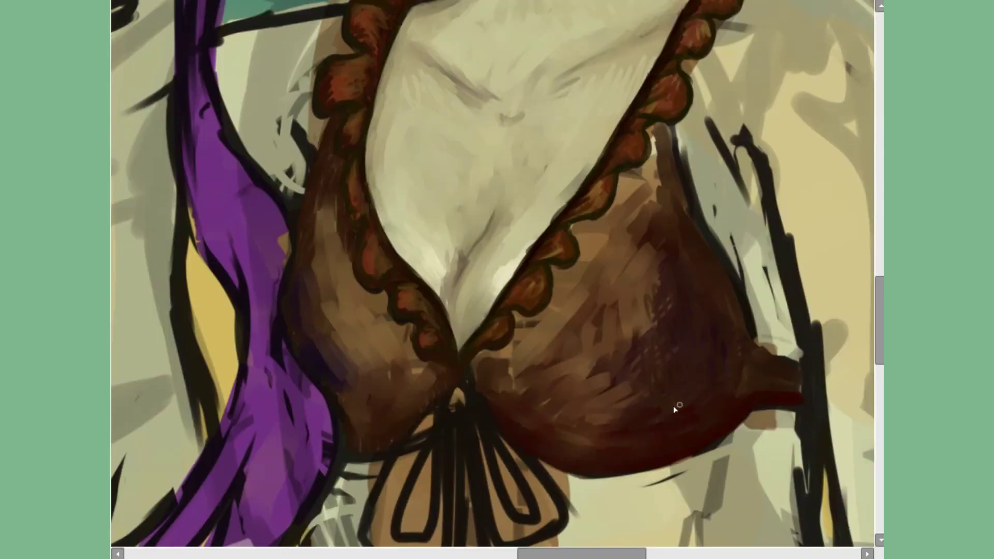
pyautogui.moveTo(673, 130); pyautogui.dragTo(781, 383)
pyautogui.scroll(-1, 665, 182)
pyautogui.moveTo(665, 182); pyautogui.dragTo(688, 287)
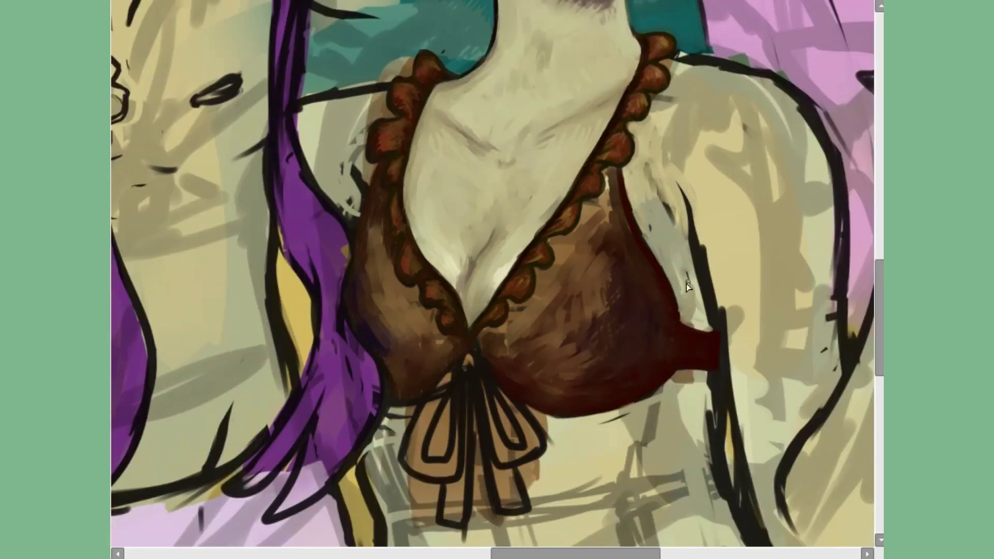
pyautogui.moveTo(653, 202); pyautogui.dragTo(664, 246)
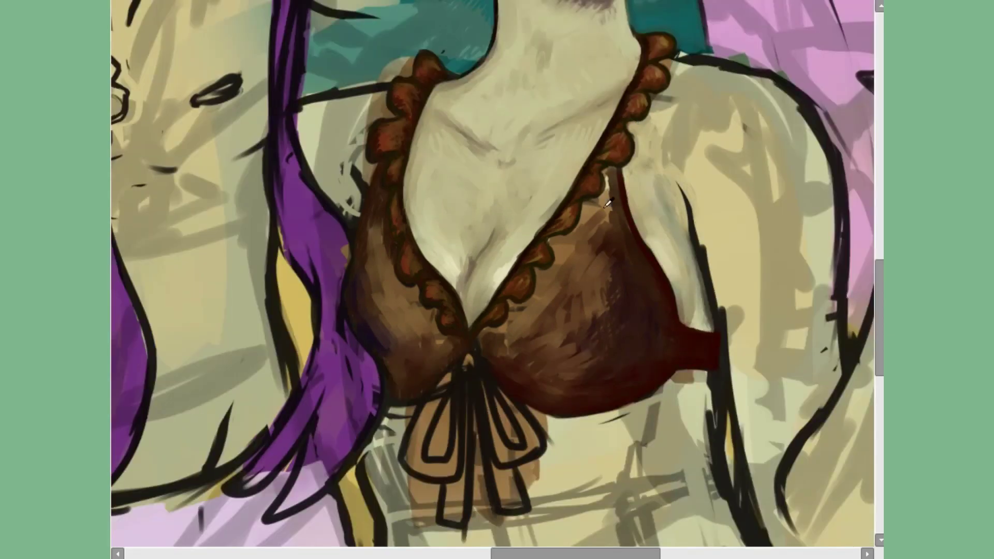
# Hatch light brown highlights over both bikini cups and add olive-yellow patches.
pyautogui.moveTo(608, 203); pyautogui.dragTo(564, 311)
pyautogui.moveTo(616, 254); pyautogui.dragTo(533, 352)
pyautogui.moveTo(383, 290); pyautogui.dragTo(365, 321)
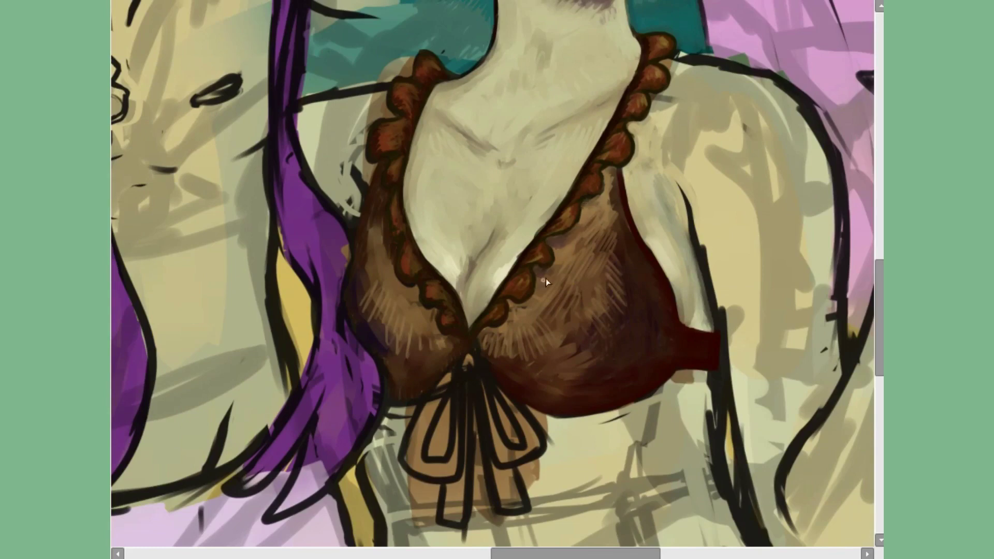
pyautogui.scroll(-3, 489, 225)
pyautogui.scroll(3, 474, 338)
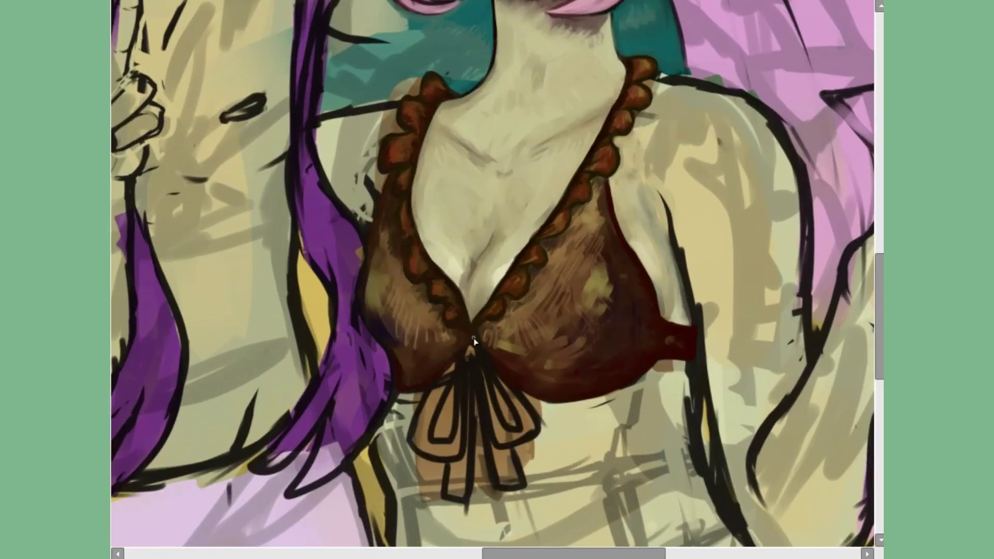
pyautogui.scroll(-1, 474, 338)
# Smooth the skin of the woman's shoulder beside the purple hair strand and clean up its outline.
pyautogui.press('h')
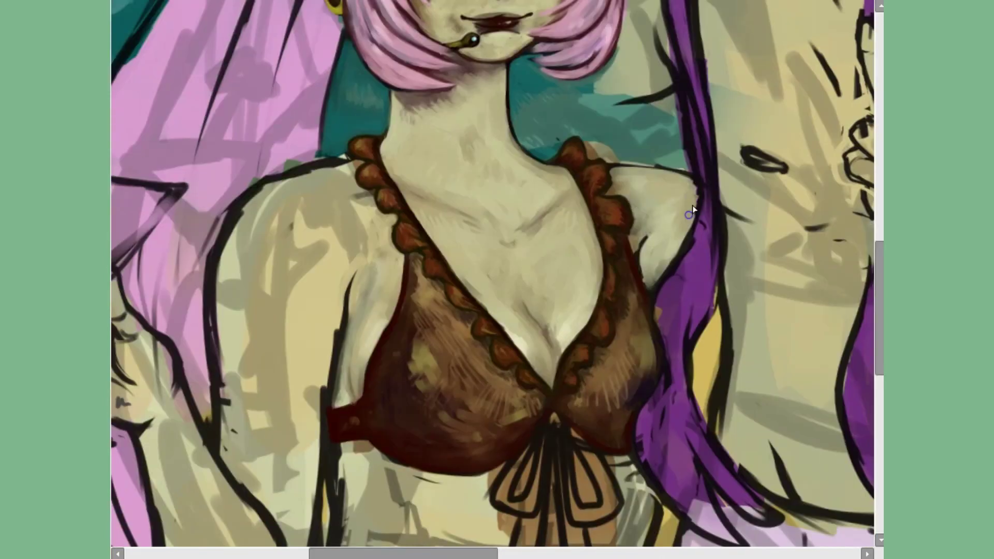
pyautogui.press('Home')
pyautogui.scroll(-1, 492, 274)
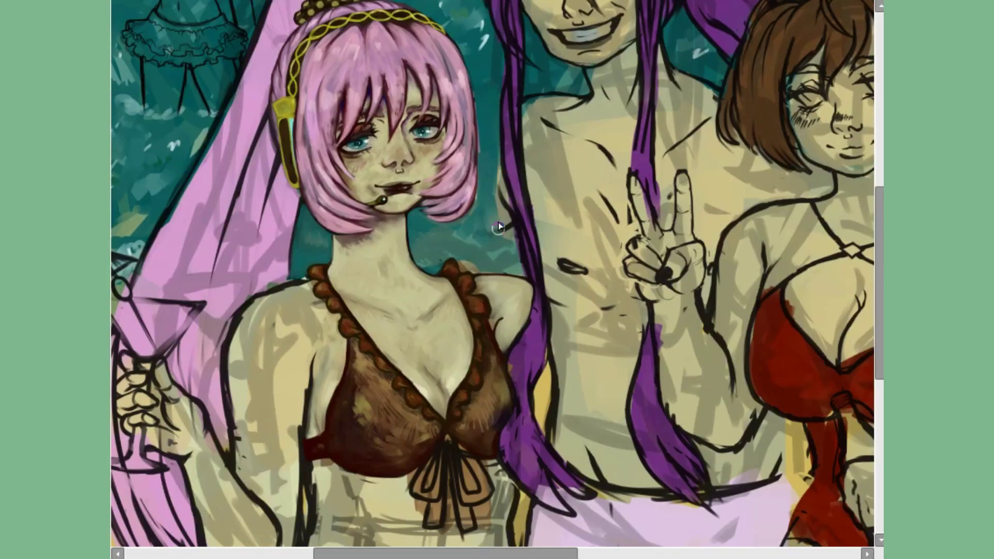
# Sketch the purple-haired man's arm behind the woman and his fingers resting on her shoulder, adjusting the fingers' placement.
pyautogui.scroll(2, 498, 222)
pyautogui.scroll(-3, 560, 45)
pyautogui.press('End')
pyautogui.press('Home')
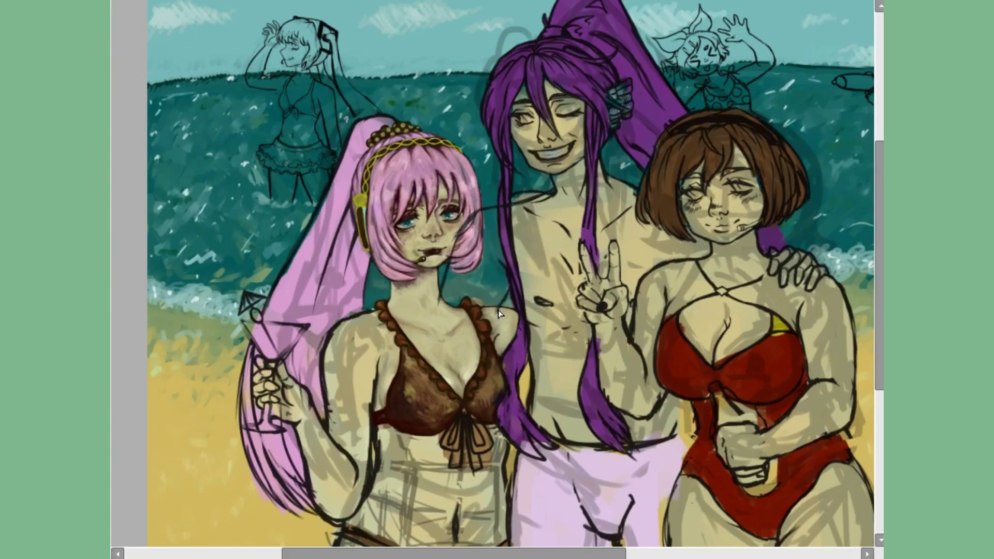
pyautogui.scroll(4, 414, 362)
pyautogui.moveTo(404, 249)
pyautogui.mouseDown()
pyautogui.moveTo(325, 263)
pyautogui.moveTo(266, 303)
pyautogui.mouseUp()
pyautogui.scroll(-2, 308, 249)
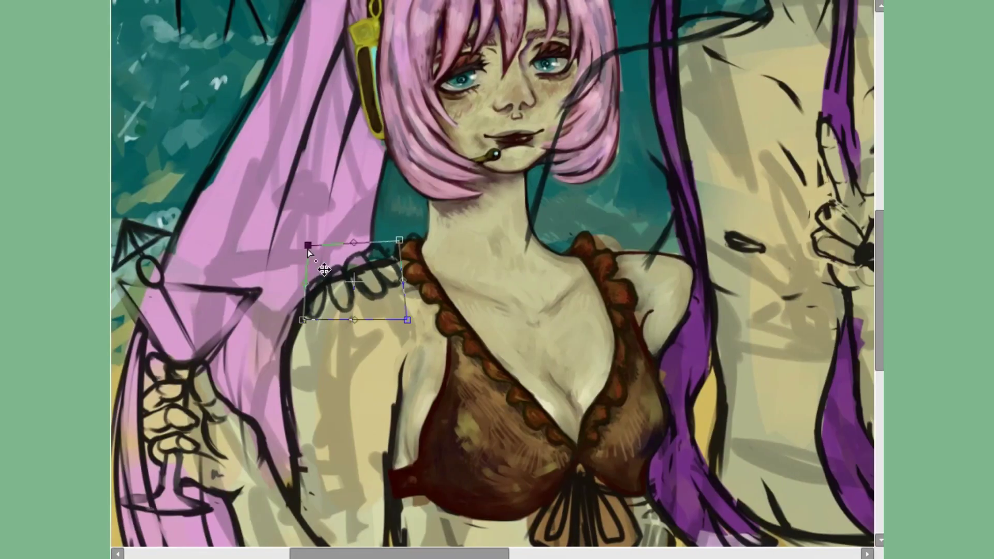
# Fill the man's arm behind the woman and his fingers on her shoulder with skin tone.
pyautogui.scroll(1, 510, 316)
pyautogui.scroll(-2, 507, 316)
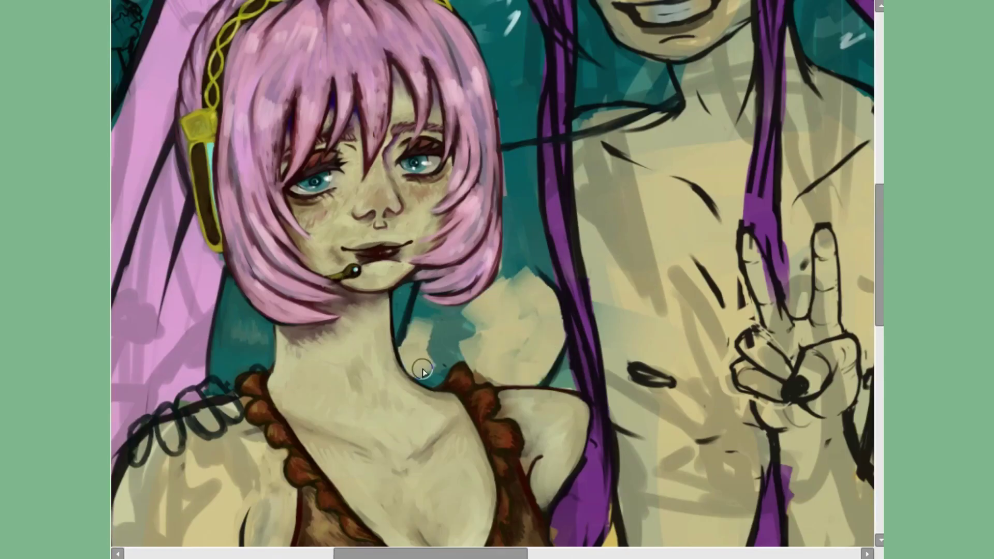
pyautogui.scroll(2, 270, 124)
pyautogui.scroll(-3, 271, 124)
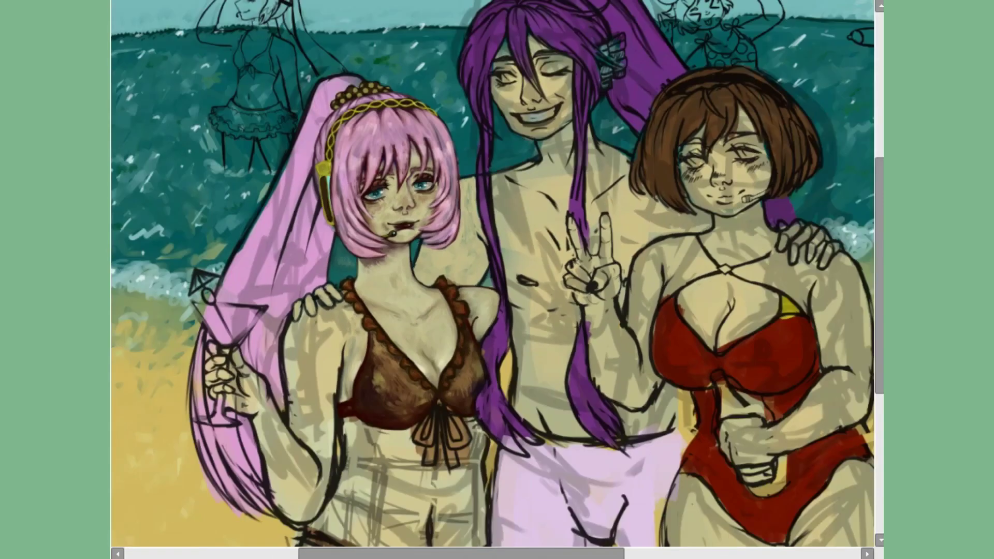
# Refine the outline of the man's arm behind the woman and blend gray-brown shading into its skin.
pyautogui.scroll(3, 492, 272)
pyautogui.scroll(-3, 468, 432)
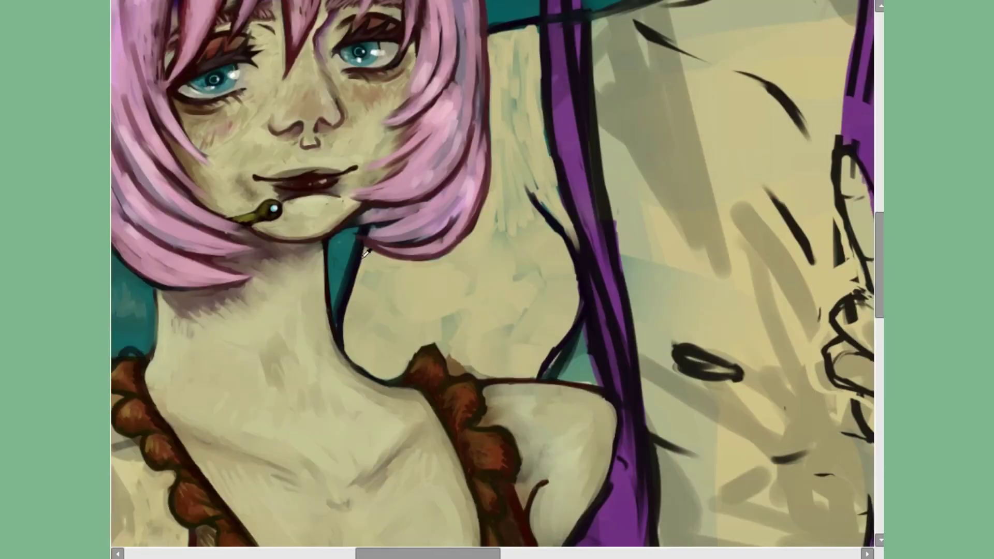
pyautogui.moveTo(594, 381)
pyautogui.mouseDown()
pyautogui.moveTo(554, 259)
pyautogui.moveTo(533, 311)
pyautogui.mouseUp()
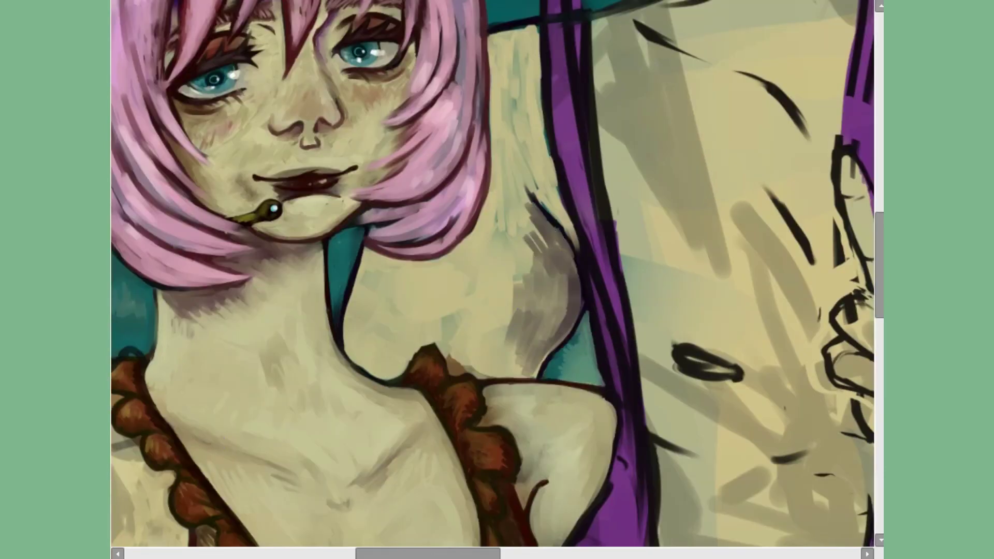
pyautogui.scroll(-2, 522, 293)
pyautogui.scroll(4, 514, 294)
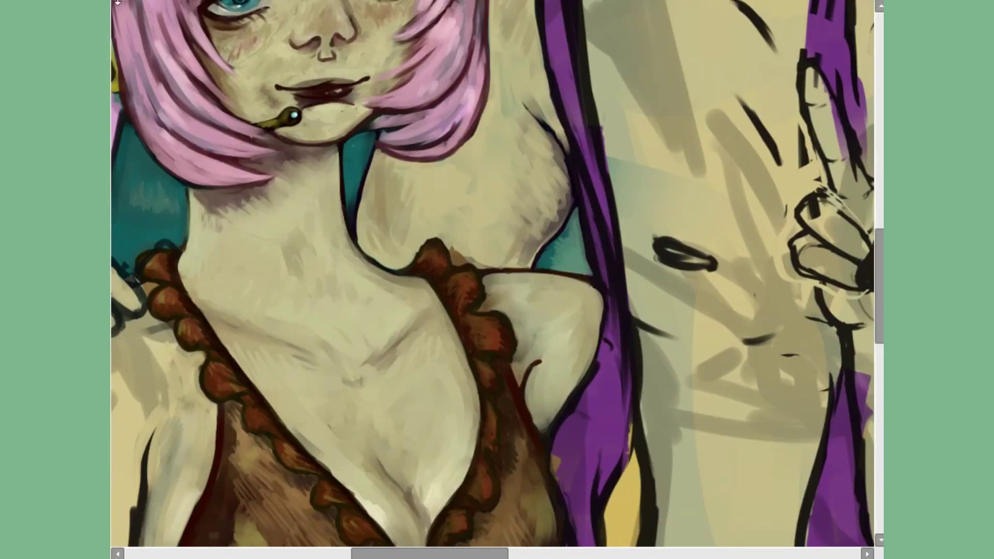
# Fill the bikini bow with brown and its knot with dark red, and paint the surrounding skin clean.
pyautogui.scroll(-2, 514, 201)
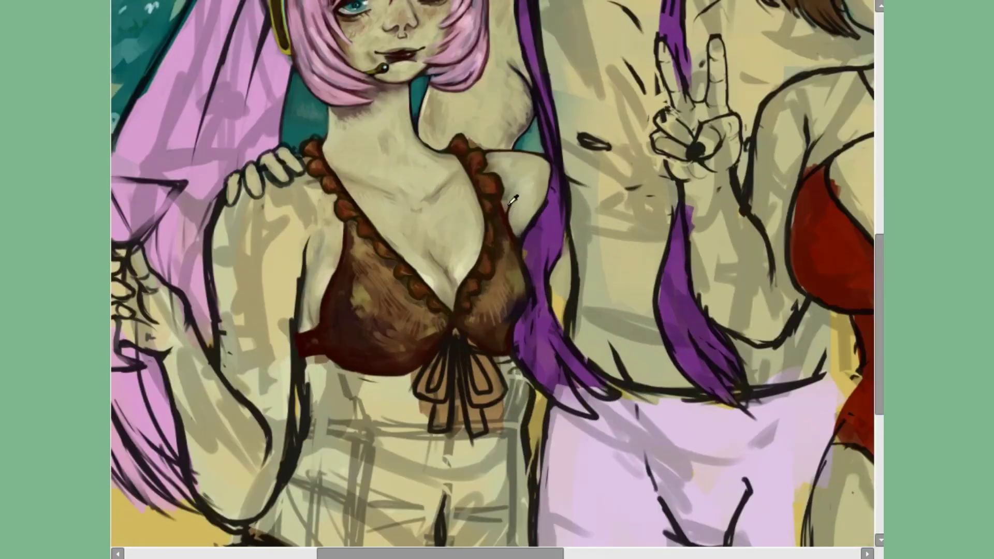
pyautogui.scroll(2, 510, 226)
pyautogui.moveTo(456, 274); pyautogui.dragTo(466, 339)
pyautogui.moveTo(538, 259); pyautogui.dragTo(473, 344)
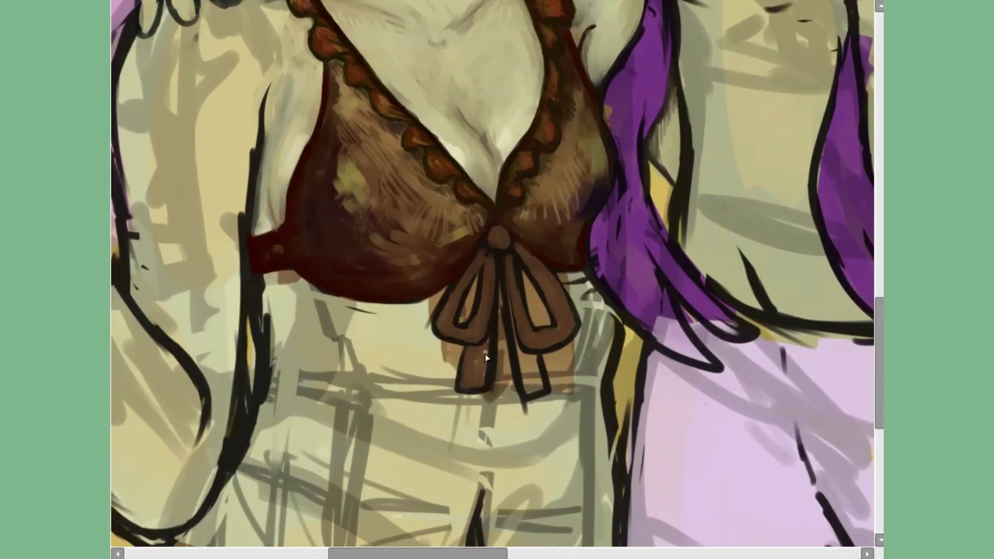
pyautogui.moveTo(518, 290)
pyautogui.mouseDown()
pyautogui.moveTo(526, 280)
pyautogui.moveTo(575, 394)
pyautogui.mouseUp()
pyautogui.moveTo(601, 280); pyautogui.dragTo(575, 363)
pyautogui.moveTo(499, 233); pyautogui.dragTo(496, 252)
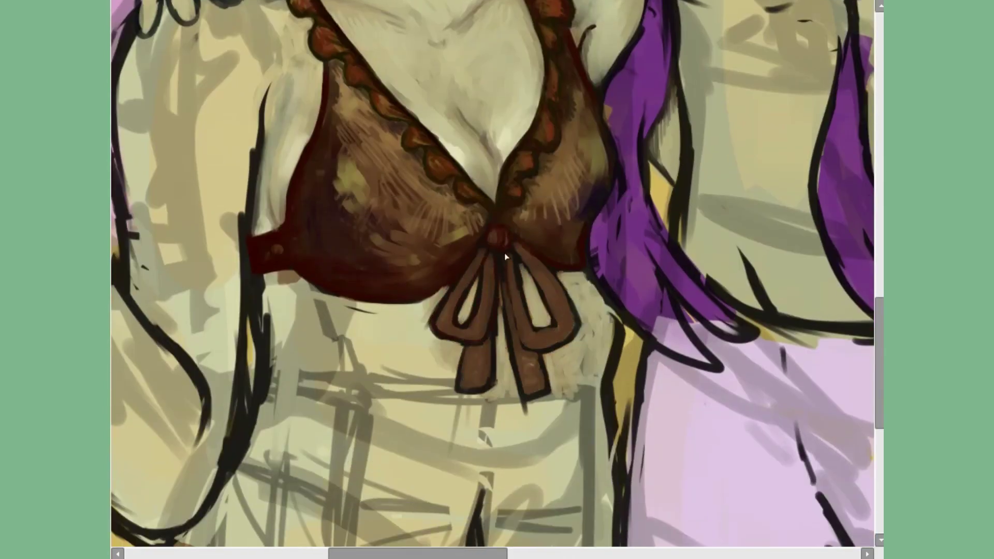
# Shade the bow's loops and tails with dark red-brown edges and lighter olive-brown highlights.
pyautogui.moveTo(476, 345); pyautogui.dragTo(479, 383)
pyautogui.moveTo(512, 266); pyautogui.dragTo(517, 313)
pyautogui.moveTo(523, 362); pyautogui.dragTo(538, 386)
pyautogui.moveTo(466, 253); pyautogui.dragTo(440, 329)
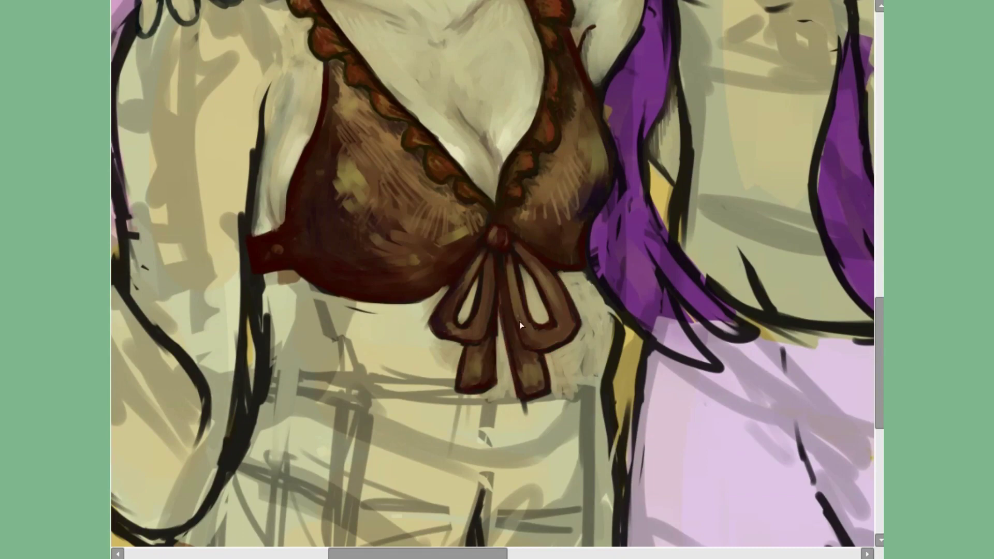
pyautogui.scroll(-1, 550, 342)
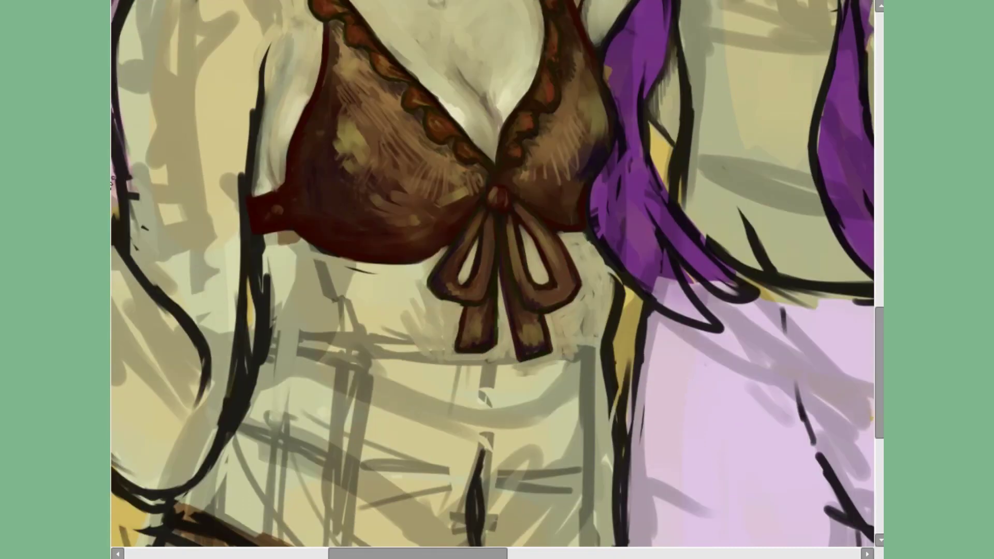
# Redraw the outlines on both sides of the woman's waist in dark red.
pyautogui.scroll(-3, 595, 207)
pyautogui.moveTo(621, 150); pyautogui.dragTo(613, 383)
pyautogui.moveTo(249, 140); pyautogui.dragTo(247, 235)
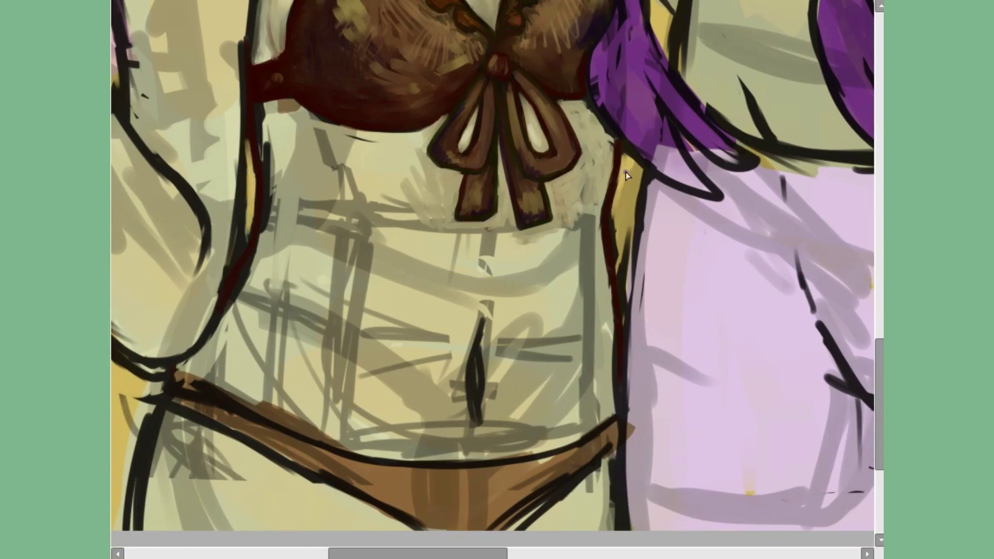
pyautogui.moveTo(629, 171); pyautogui.dragTo(624, 310)
pyautogui.moveTo(880, 352); pyautogui.dragTo(880, 358)
# Paint skin tones over the sketch lines on the woman's belly and waist, blending the strokes.
pyautogui.moveTo(352, 197)
pyautogui.mouseDown()
pyautogui.moveTo(285, 154)
pyautogui.moveTo(513, 310)
pyautogui.mouseUp()
pyautogui.moveTo(549, 139); pyautogui.dragTo(601, 284)
pyautogui.moveTo(311, 259); pyautogui.dragTo(517, 435)
pyautogui.moveTo(605, 269); pyautogui.dragTo(290, 371)
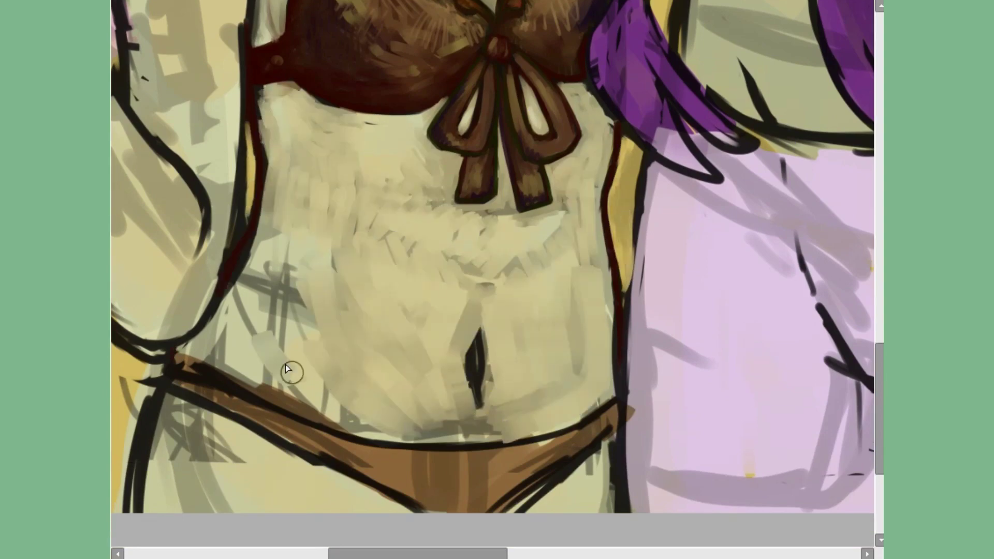
pyautogui.moveTo(497, 197); pyautogui.dragTo(233, 445)
pyautogui.moveTo(254, 259); pyautogui.dragTo(218, 324)
pyautogui.moveTo(249, 88); pyautogui.dragTo(301, 217)
pyautogui.moveTo(575, 202); pyautogui.dragTo(456, 225)
# Shade the woman's ribs, waist and lower belly with skin tones, and soften the dark line of her navel.
pyautogui.scroll(1, 455, 225)
pyautogui.moveTo(362, 455); pyautogui.dragTo(332, 373)
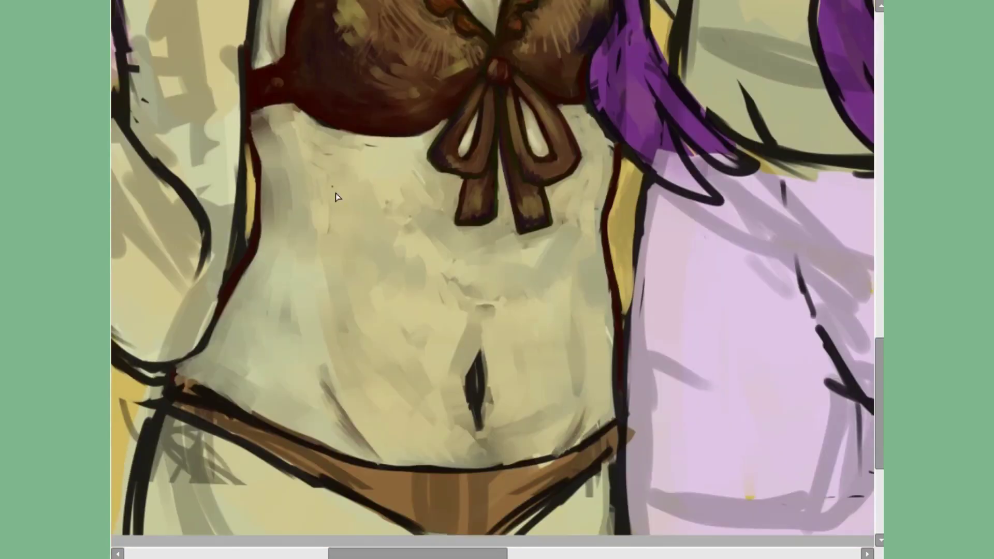
pyautogui.moveTo(600, 192); pyautogui.dragTo(591, 259)
pyautogui.moveTo(248, 264); pyautogui.dragTo(262, 302)
pyautogui.moveTo(393, 409); pyautogui.dragTo(388, 358)
pyautogui.moveTo(517, 306)
pyautogui.mouseDown()
pyautogui.moveTo(513, 254)
pyautogui.moveTo(487, 310)
pyautogui.mouseUp()
pyautogui.moveTo(476, 352); pyautogui.dragTo(481, 362)
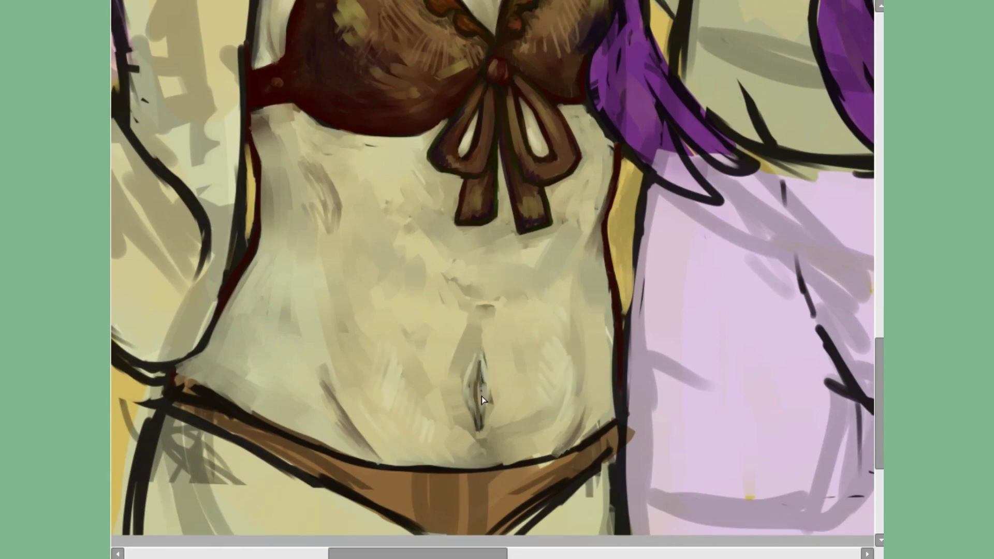
pyautogui.moveTo(482, 396); pyautogui.dragTo(484, 363)
pyautogui.scroll(-3, 441, 246)
pyautogui.scroll(3, 441, 246)
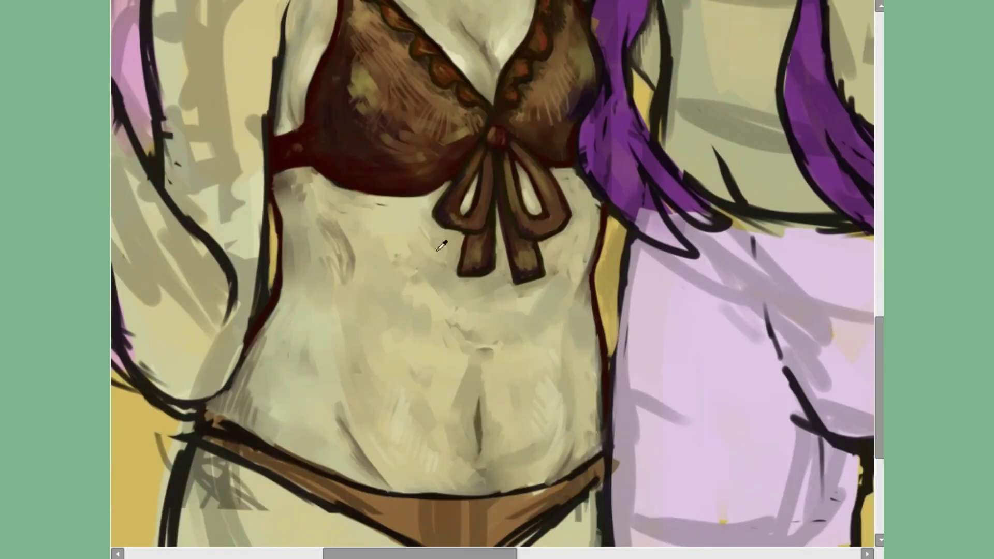
# Paint smooth skin tones over the woman's shoulder and upper arm, and thin the arm's dark outline against the pink hair.
pyautogui.scroll(-2, 257, 298)
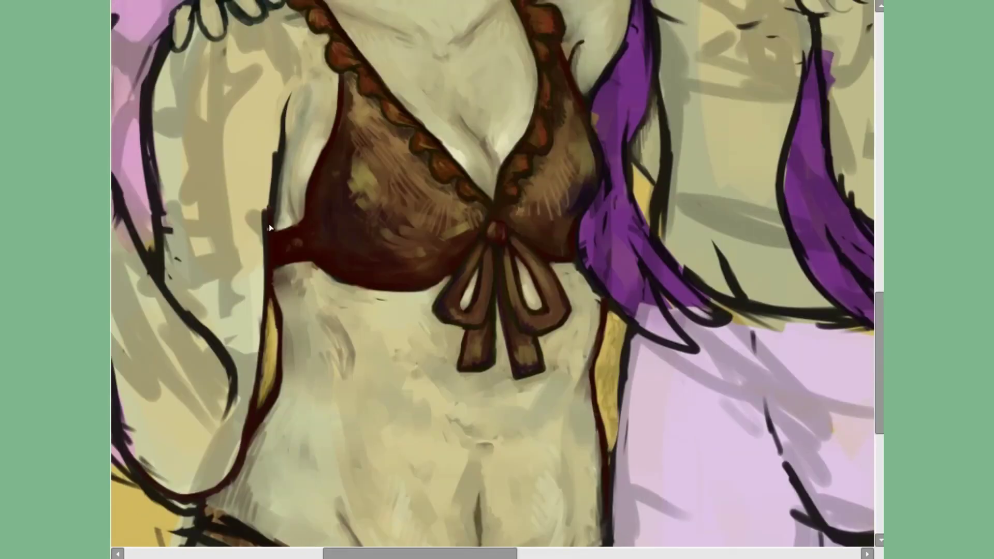
pyautogui.scroll(-2, 256, 371)
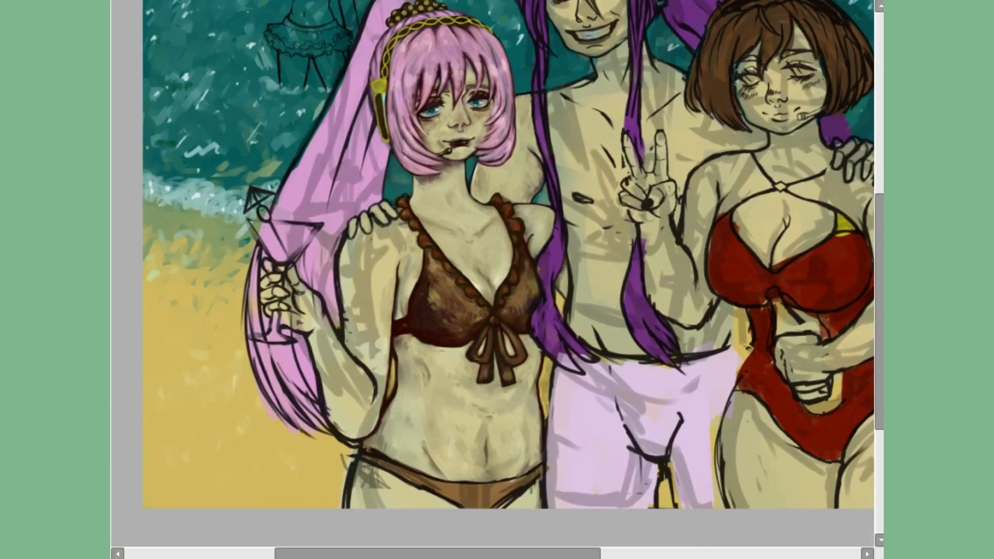
pyautogui.scroll(3, 315, 389)
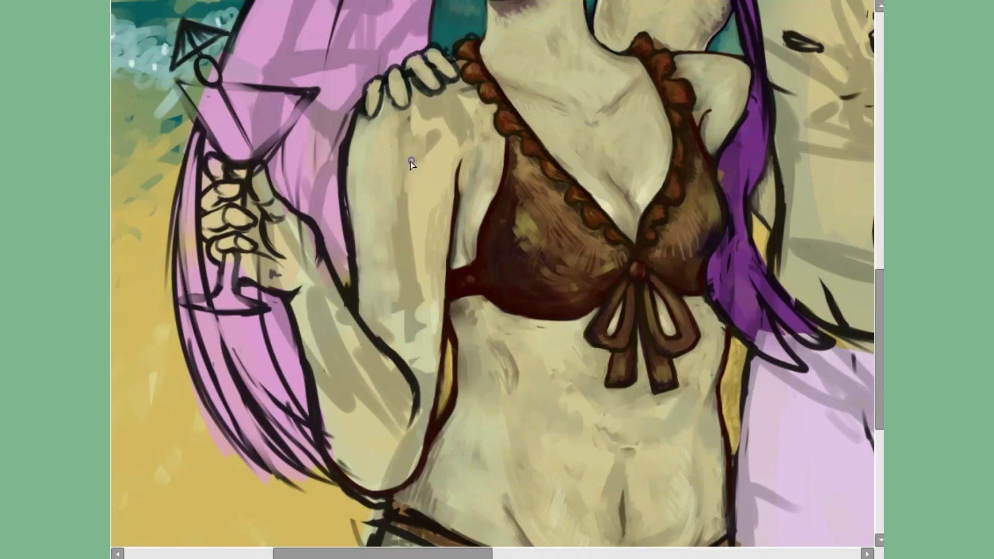
pyautogui.scroll(3, 459, 173)
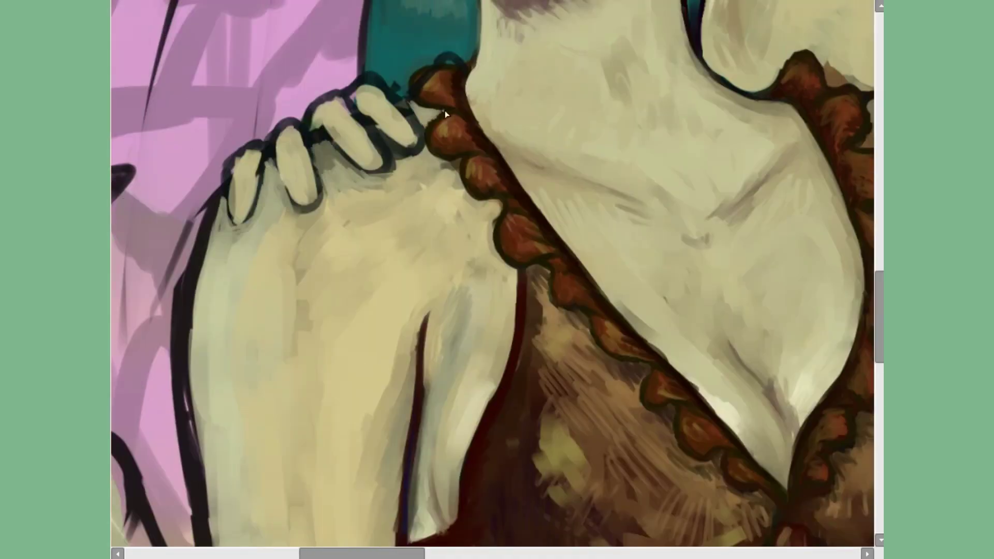
pyautogui.moveTo(199, 230)
pyautogui.mouseDown()
pyautogui.moveTo(203, 197)
pyautogui.moveTo(171, 496)
pyautogui.moveTo(194, 496)
pyautogui.mouseUp()
pyautogui.scroll(-3, 203, 368)
pyautogui.press('m')
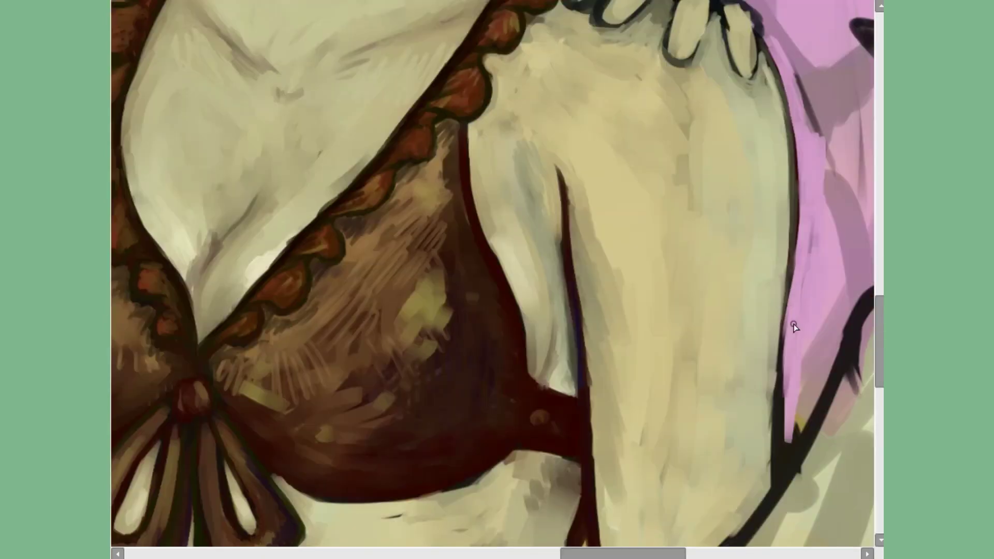
pyautogui.scroll(-2, 746, 111)
pyautogui.press('m')
pyautogui.scroll(-2, 745, 111)
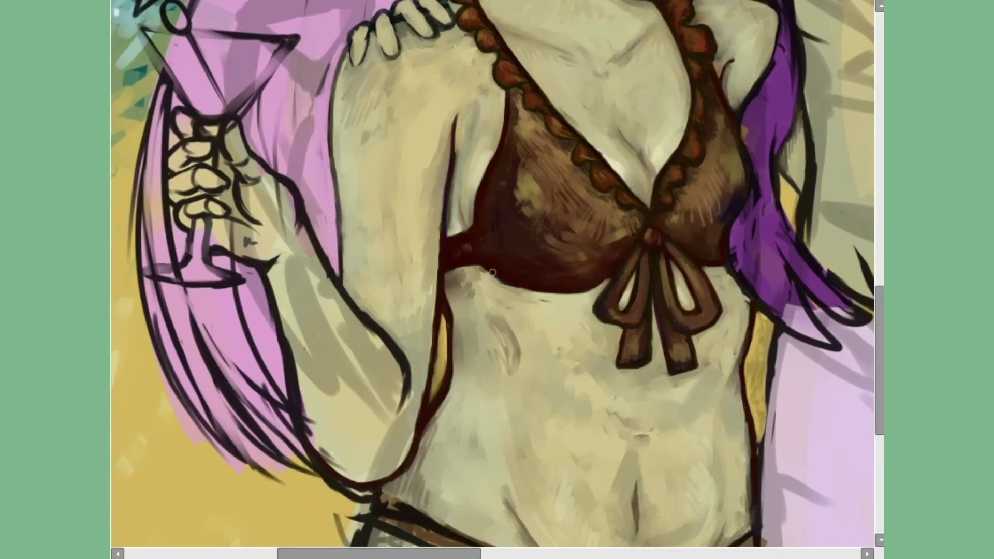
# Paint skin tones over the woman's raised forearm and hand, and redraw the forearm and elbow outlines in dark red and navy.
pyautogui.moveTo(332, 290); pyautogui.dragTo(362, 473)
pyautogui.moveTo(290, 233); pyautogui.dragTo(395, 466)
pyautogui.moveTo(290, 321)
pyautogui.mouseDown()
pyautogui.moveTo(264, 177)
pyautogui.moveTo(192, 155)
pyautogui.moveTo(264, 248)
pyautogui.mouseUp()
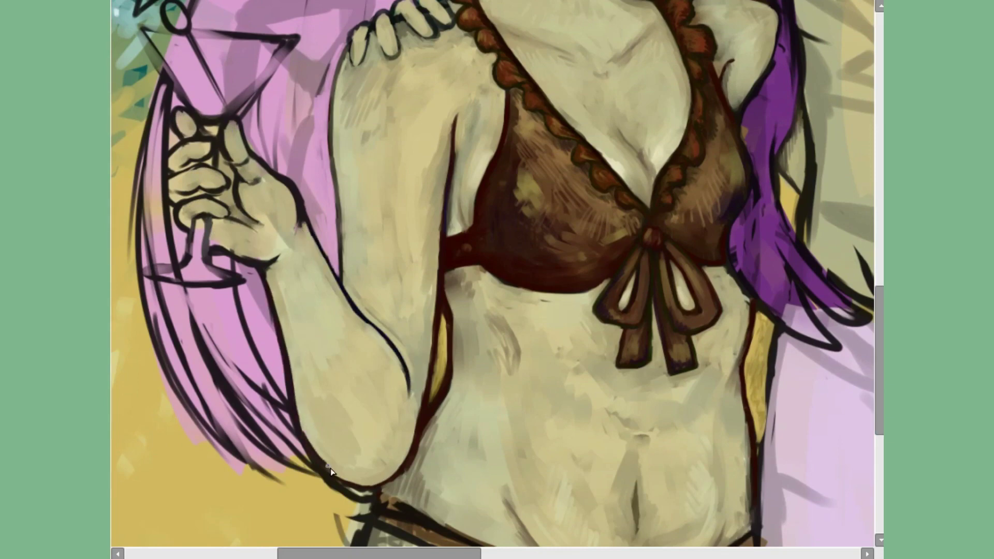
pyautogui.scroll(-1, 331, 471)
pyautogui.scroll(5, 466, 450)
pyautogui.scroll(-5, 466, 450)
pyautogui.scroll(2, 196, 222)
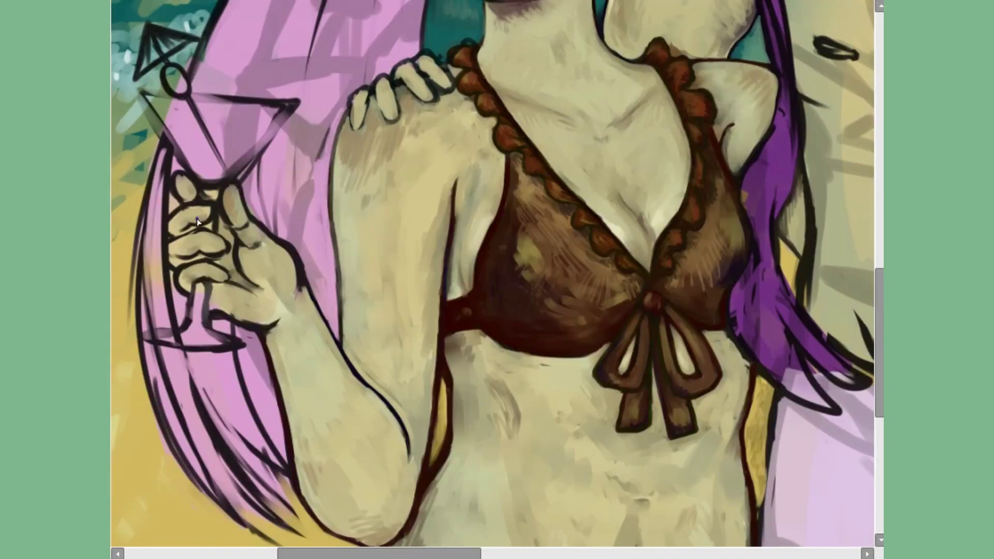
# Redraw the outlines of the fingers holding the glass in dark red and navy, and paint the fingernails teal.
pyautogui.scroll(2, 197, 218)
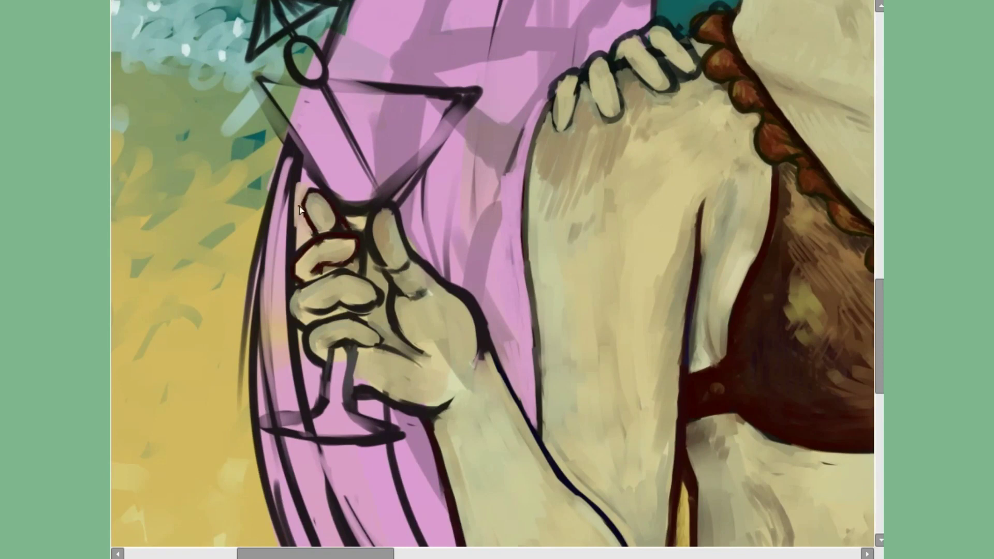
pyautogui.moveTo(329, 248); pyautogui.dragTo(348, 239)
pyautogui.scroll(-1, 348, 217)
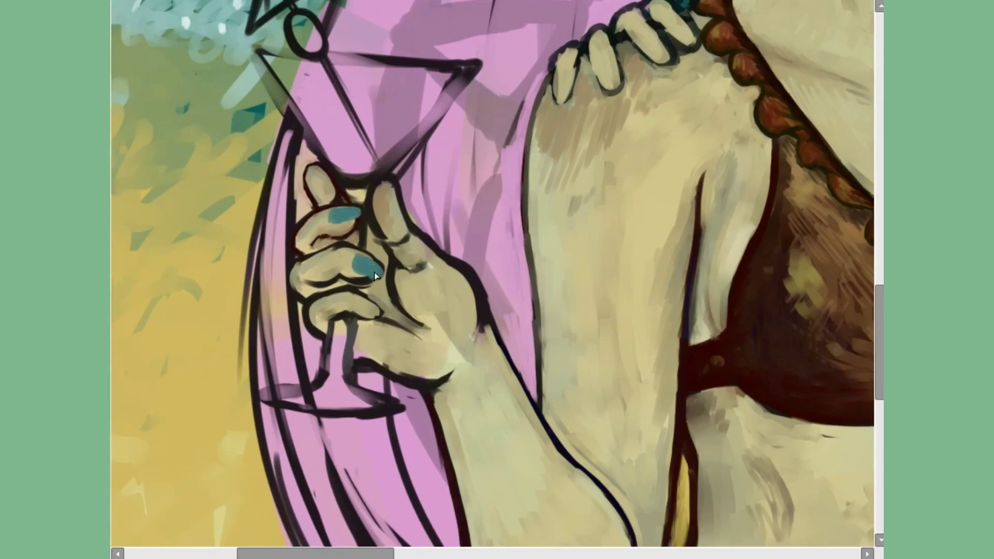
pyautogui.moveTo(366, 304); pyautogui.dragTo(384, 317)
pyautogui.scroll(-1, 372, 285)
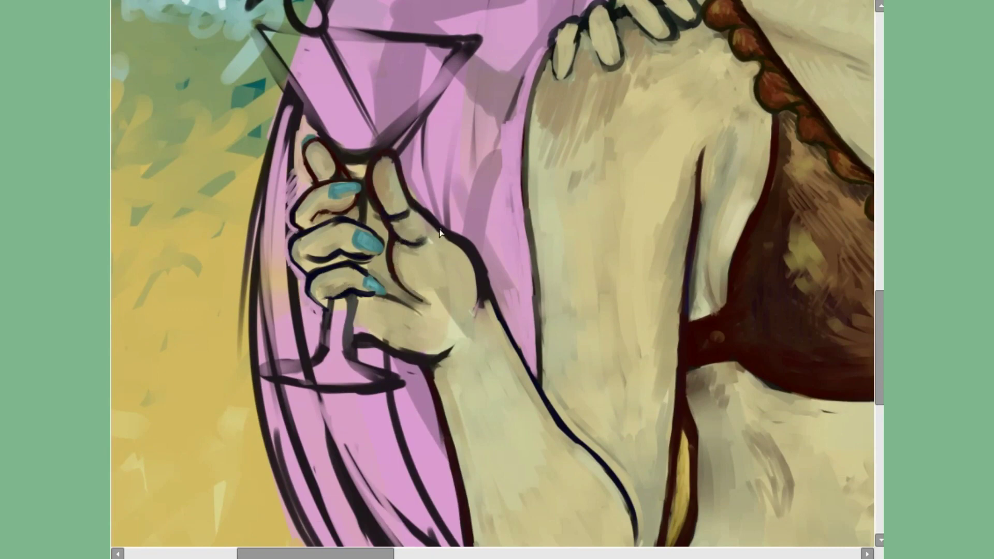
# Shade the woman's wrist and palm, and darken the outline at the base of her hand.
pyautogui.moveTo(484, 284); pyautogui.dragTo(482, 324)
pyautogui.moveTo(455, 357); pyautogui.dragTo(437, 404)
pyautogui.moveTo(399, 284); pyautogui.dragTo(384, 235)
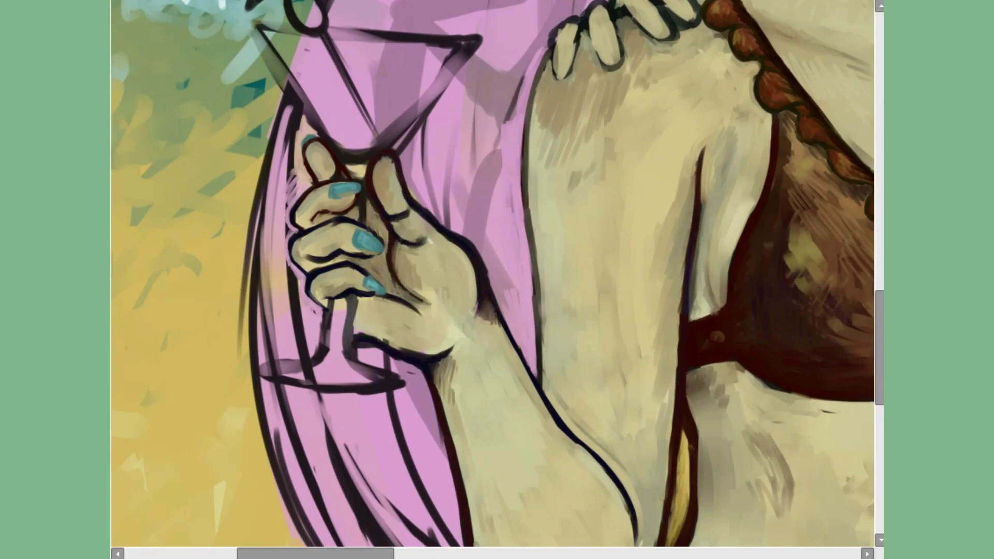
# Outline the cocktail glass's bowl in pale grey and fill it with translucent whitish strokes.
pyautogui.scroll(4, 398, 194)
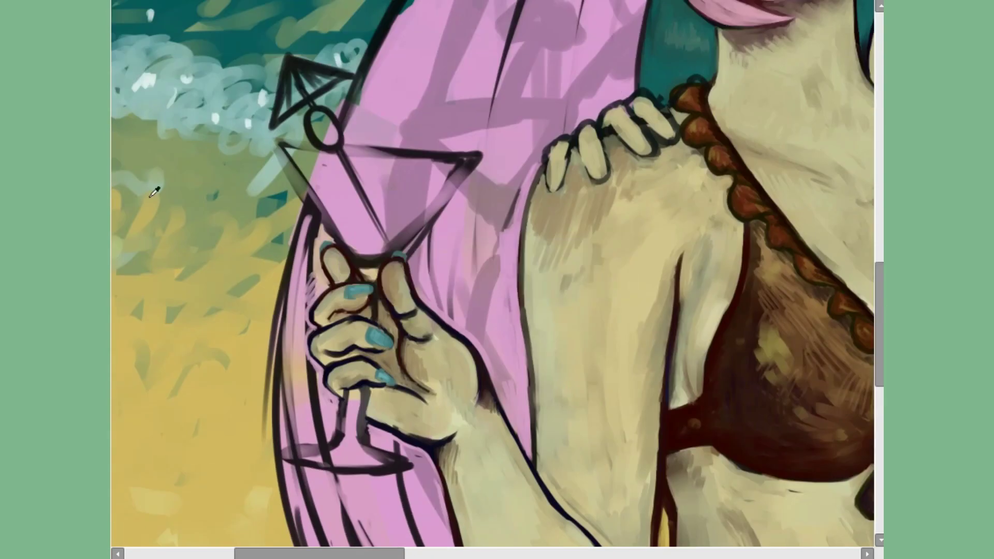
pyautogui.moveTo(280, 154); pyautogui.dragTo(321, 233)
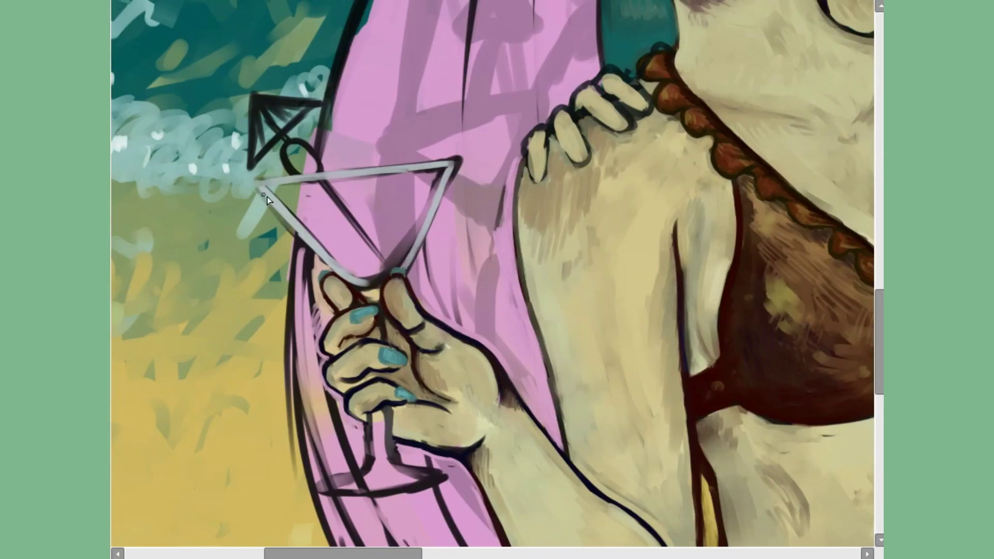
pyautogui.moveTo(362, 171); pyautogui.dragTo(440, 249)
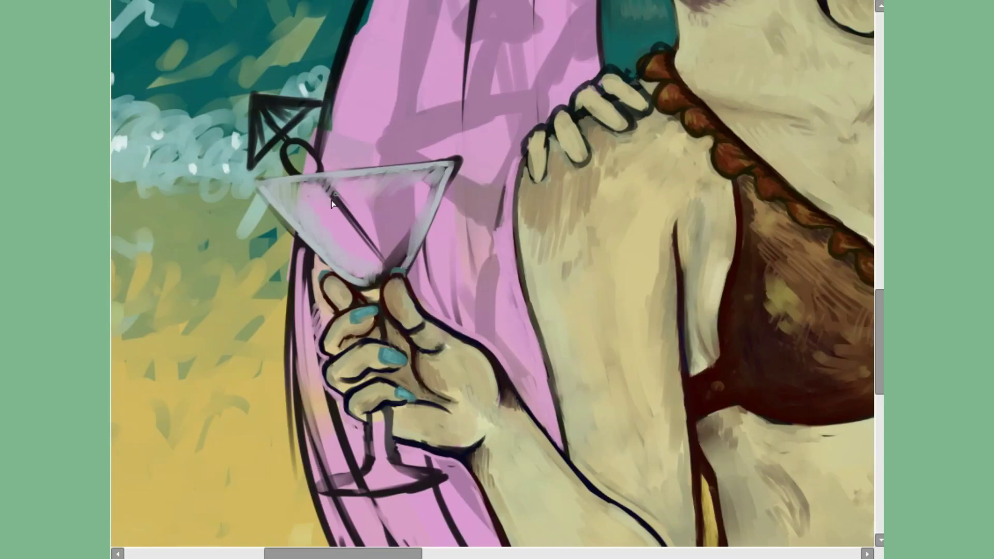
pyautogui.moveTo(372, 192); pyautogui.dragTo(411, 227)
# Paint the cocktail glass's stem and foot in pale blue-grey and clean up the hair around them.
pyautogui.scroll(-1, 390, 396)
pyautogui.press('m')
pyautogui.press('m')
pyautogui.press('4')
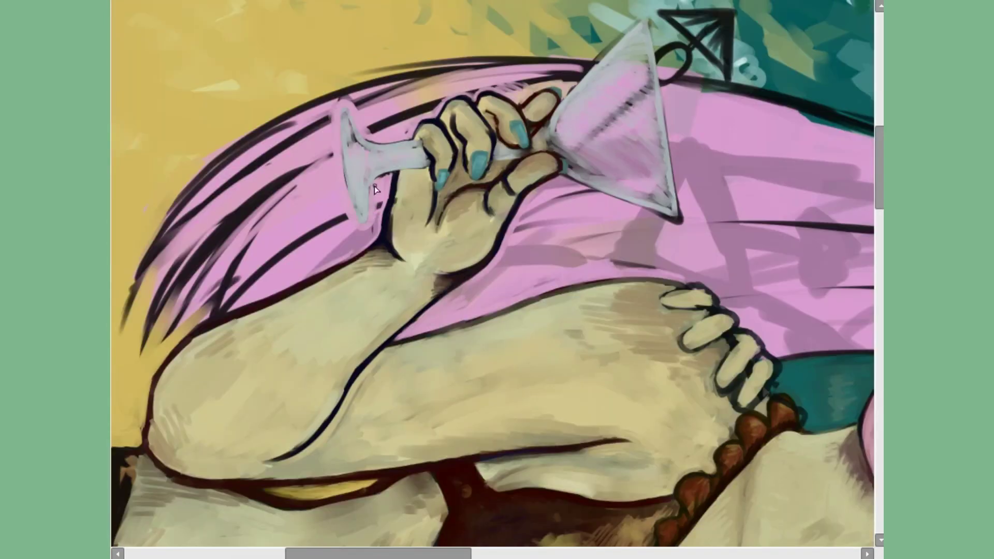
pyautogui.press('5')
# Fill the glass with a beige-pink drink with a green surface line, and paint the olive green.
pyautogui.moveTo(386, 378); pyautogui.dragTo(362, 445)
pyautogui.scroll(1, 492, 272)
pyautogui.press('4')
pyautogui.press('4')
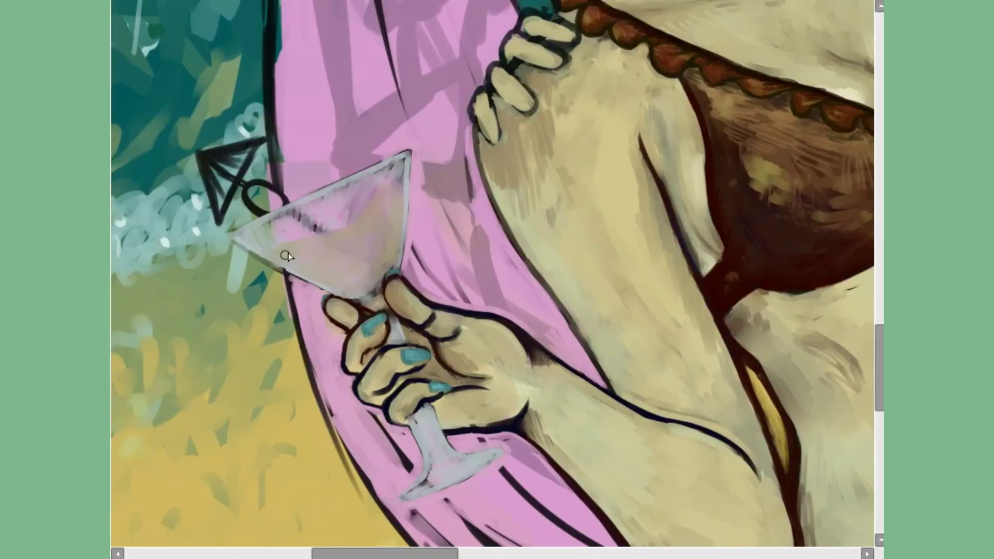
pyautogui.press('5')
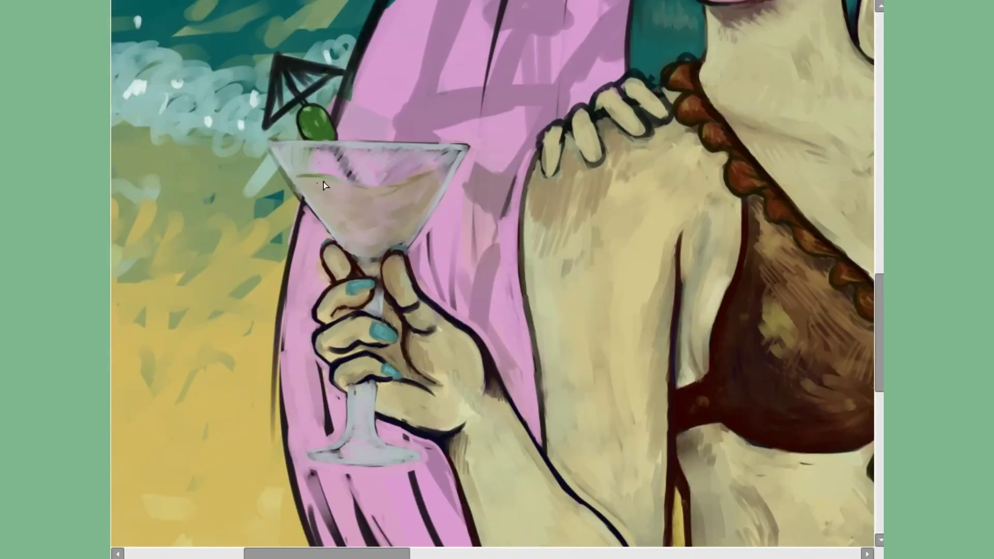
# Paint the cocktail umbrella pink with darker pink stripes, add bubbles to the drink and highlight the olive.
pyautogui.scroll(1, 466, 258)
pyautogui.press('m')
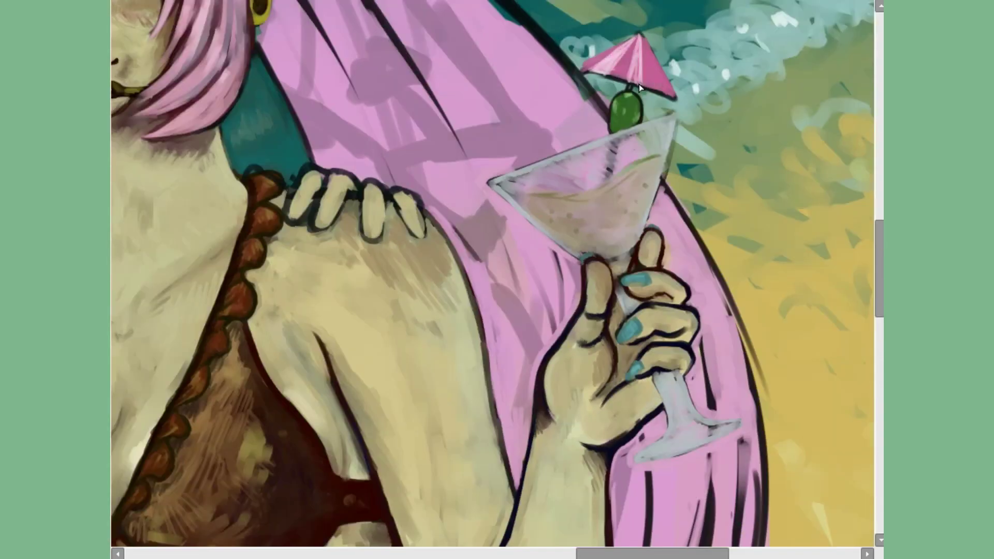
pyautogui.press('m')
pyautogui.press('+')
pyautogui.press('4')
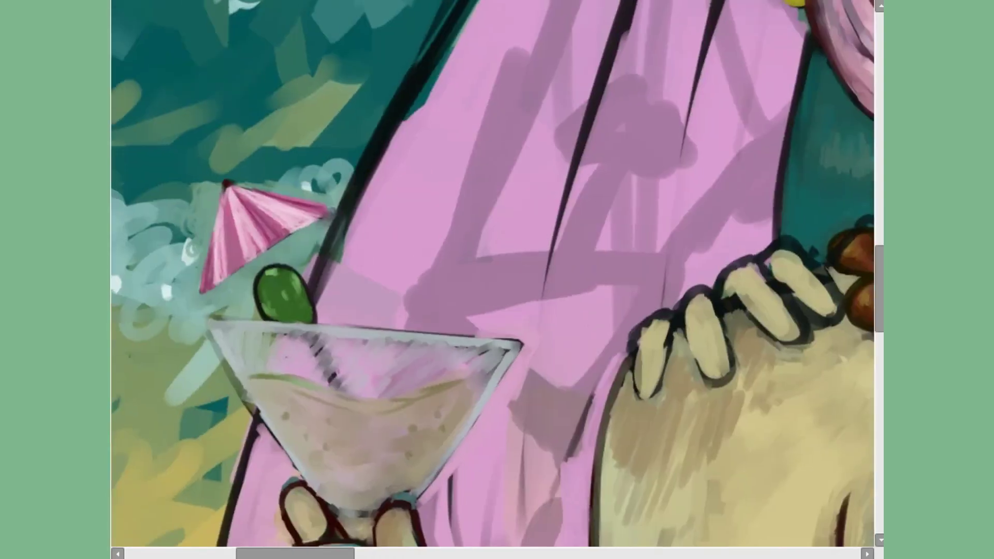
# Paint sea foam around the cocktail umbrella, turn the olive's stick cream and hatch shading into the drink.
pyautogui.press('+')
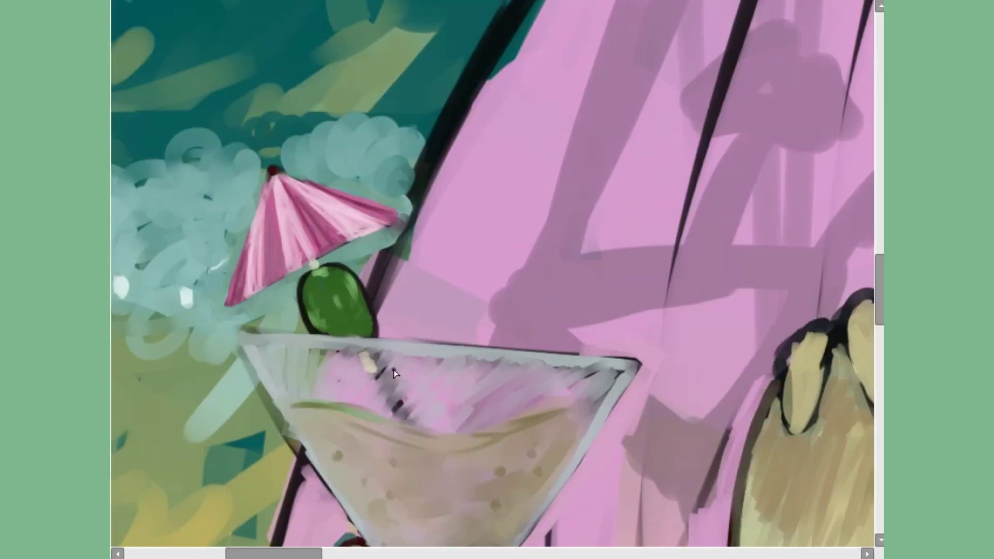
pyautogui.press('-')
pyautogui.press('-')
pyautogui.scroll(-4, 446, 212)
pyautogui.press('4')
pyautogui.press('4')
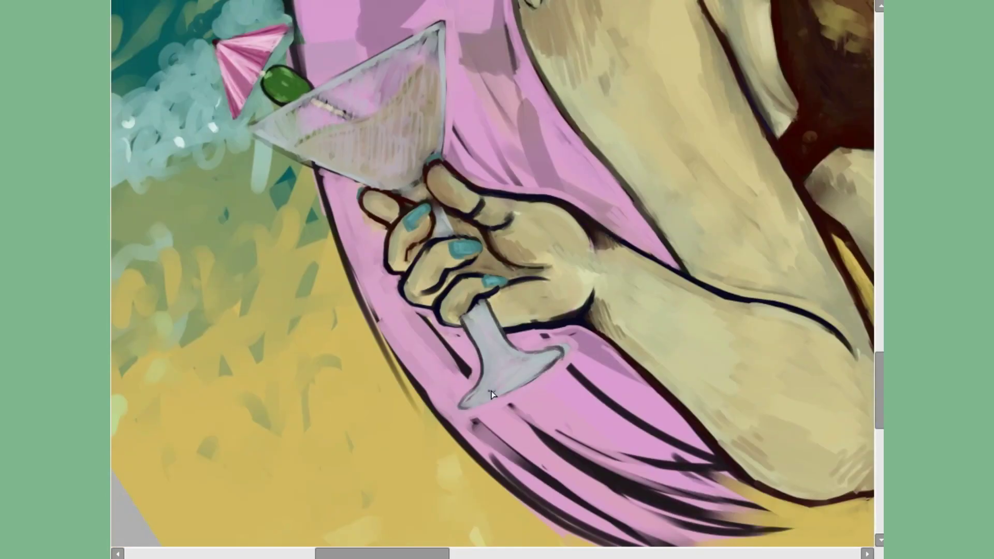
# Refine the edges of the glass's foot with grey lines and paint pink hair over the dark strokes around it.
pyautogui.press('6')
pyautogui.press('6')
pyautogui.scroll(2, 491, 394)
pyautogui.press('+')
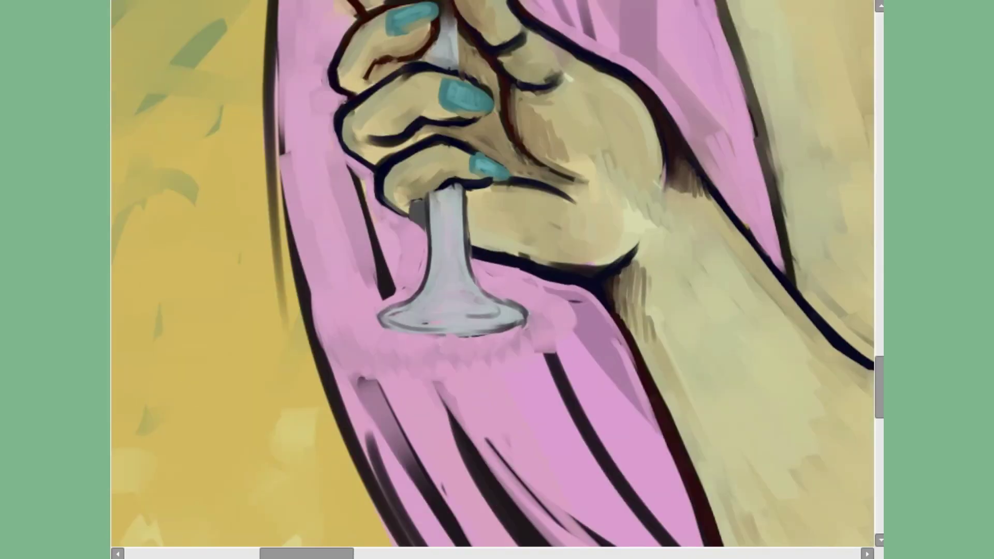
pyautogui.press('-')
pyautogui.press('-')
pyautogui.press('-')
pyautogui.press('+')
pyautogui.press('+')
pyautogui.press('+')
# Paint the bikini bottom in dark red and brown strokes over the sketch lines.
pyautogui.scroll(-3, 347, 311)
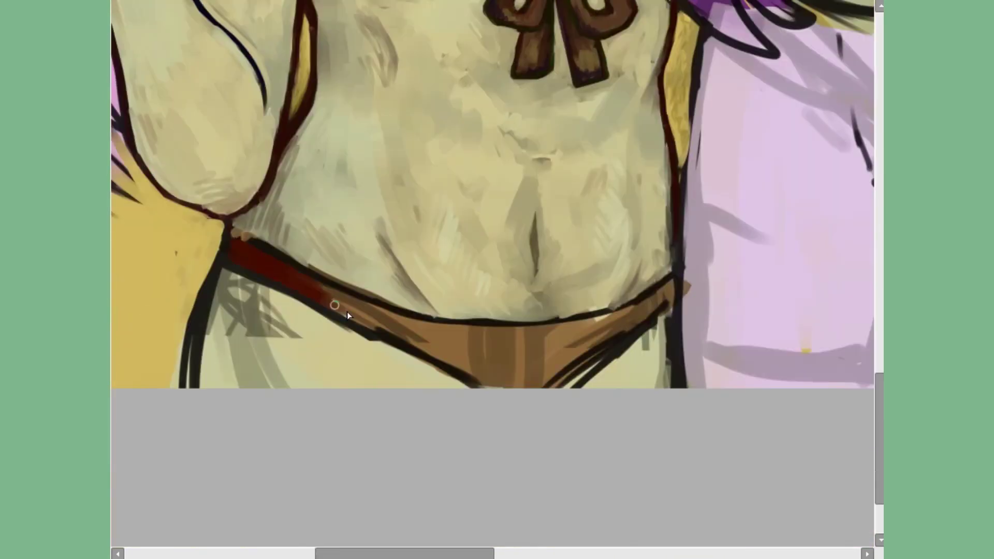
pyautogui.press('m')
pyautogui.press('m')
pyautogui.press('4')
pyautogui.press('4')
pyautogui.press('4')
pyautogui.press('6')
pyautogui.press('6')
pyautogui.press('6')
pyautogui.press('6')
pyautogui.press('6')
pyautogui.press('4')
pyautogui.press('4')
pyautogui.press('4')
pyautogui.press('4')
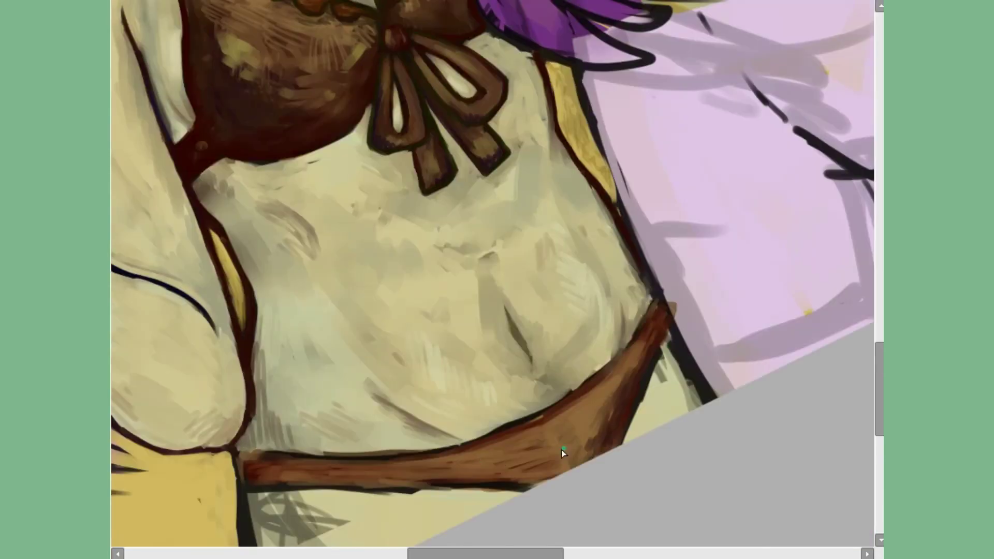
# Redraw the bikini bottom's edges in dark red and navy, add a tan highlight and thin the outer hip outlines.
pyautogui.press('m')
pyautogui.press('m')
pyautogui.press('4')
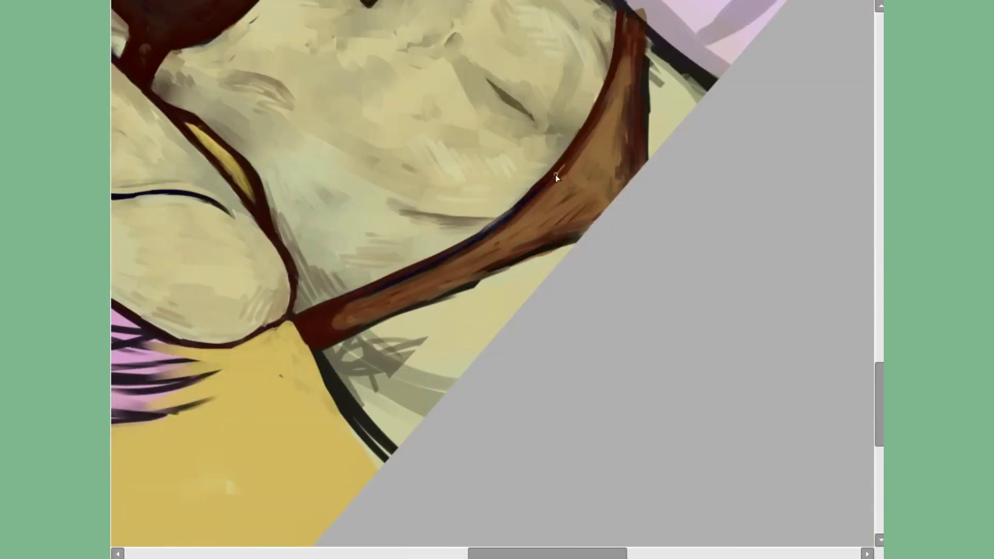
pyautogui.press('6')
pyautogui.press('6')
pyautogui.press('6')
pyautogui.press('6')
pyautogui.press('4')
pyautogui.press('5')
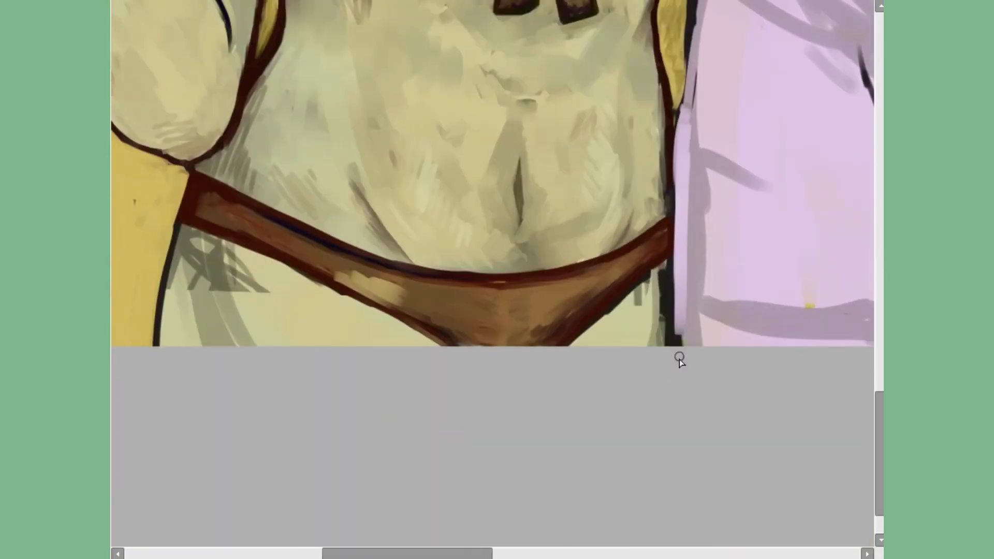
# Paint skin tones over the woman's thighs below the bikini bottom and clean up her hip outline beside the man's shorts.
pyautogui.moveTo(661, 191); pyautogui.dragTo(648, 245)
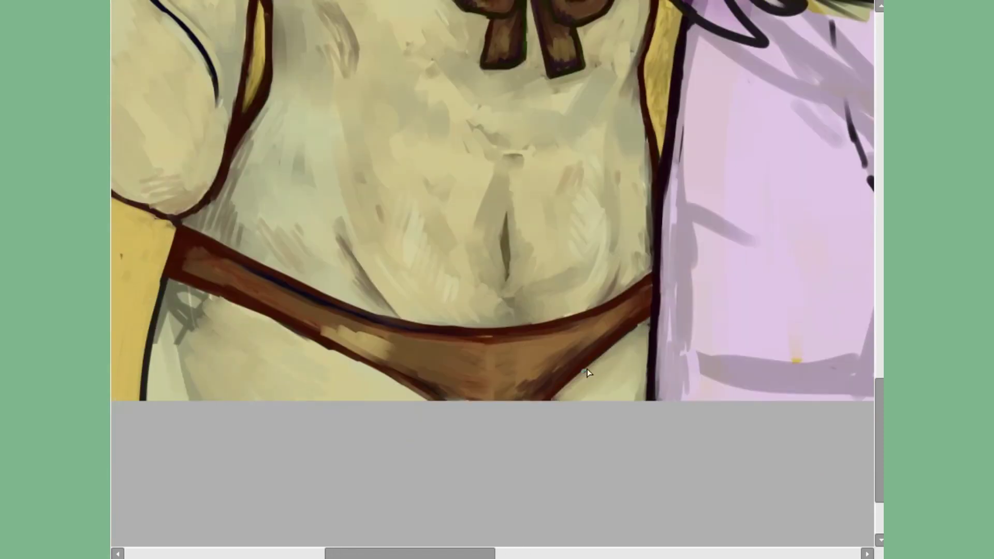
pyautogui.press('-')
pyautogui.press('-')
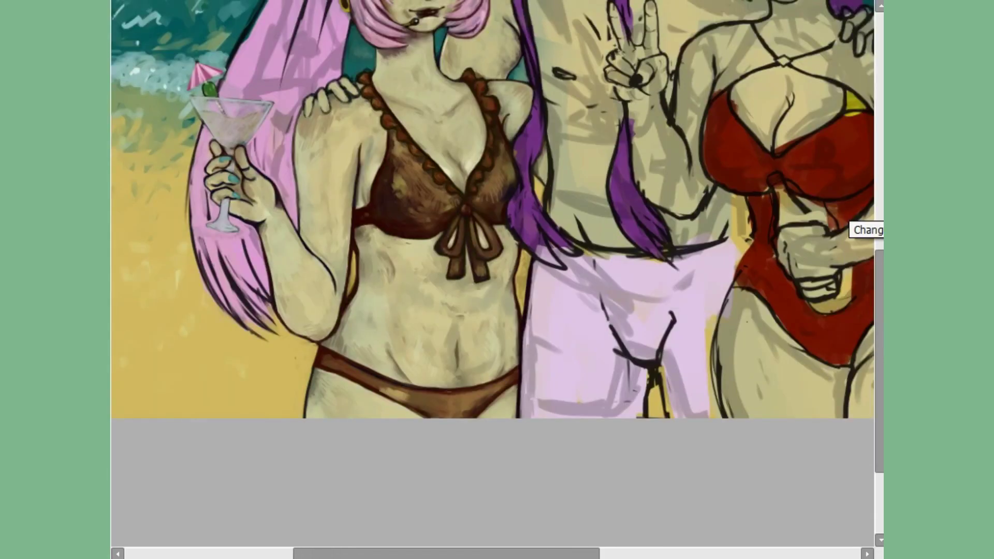
pyautogui.press('-')
pyautogui.press('-')
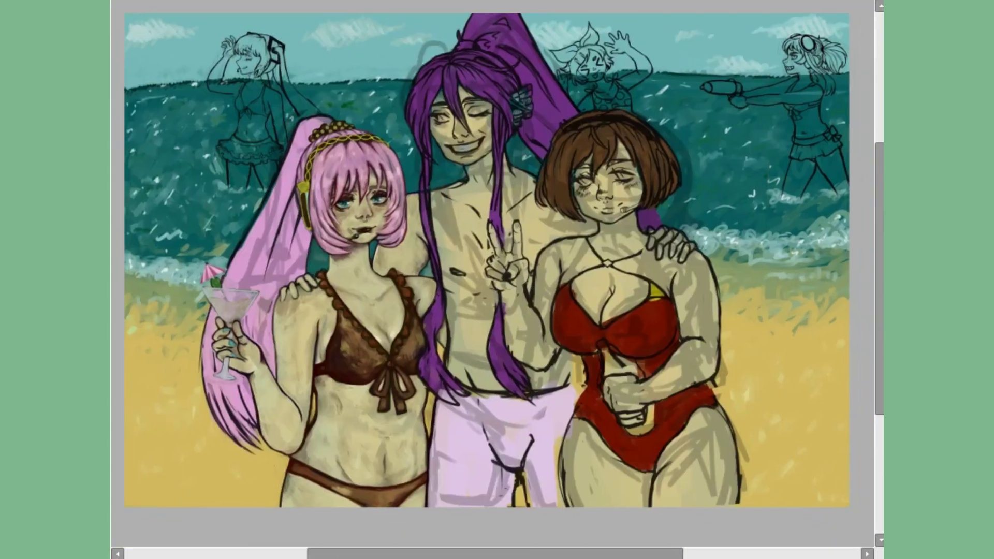
# Paint darker ochre patches across the sand on both sides of the three figures.
pyautogui.moveTo(155, 332); pyautogui.dragTo(140, 409)
pyautogui.moveTo(134, 363); pyautogui.dragTo(173, 348)
pyautogui.moveTo(750, 336); pyautogui.dragTo(828, 466)
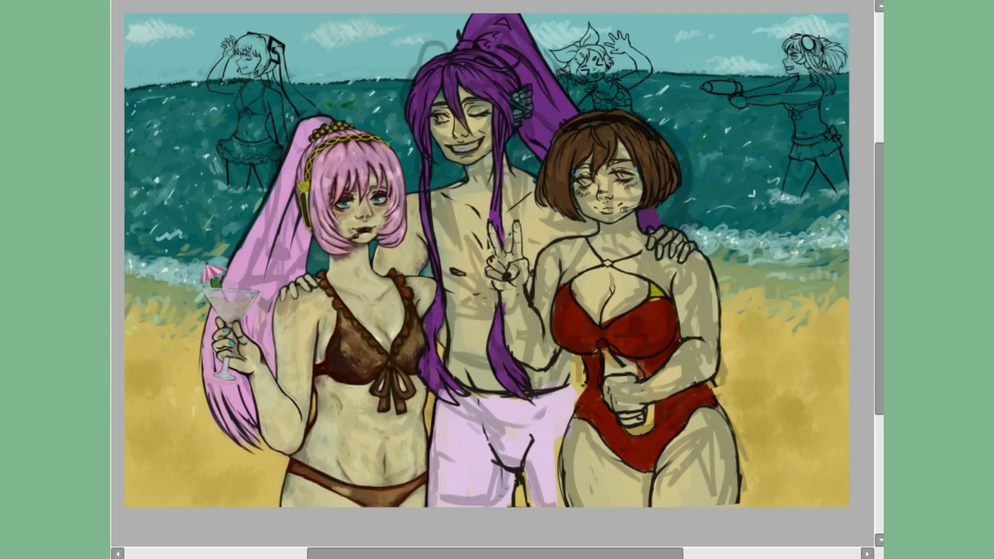
pyautogui.moveTo(124, 400); pyautogui.dragTo(128, 403)
pyautogui.moveTo(212, 440); pyautogui.dragTo(230, 474)
pyautogui.moveTo(746, 308); pyautogui.dragTo(802, 331)
pyautogui.moveTo(750, 492); pyautogui.dragTo(771, 502)
pyautogui.moveTo(776, 465); pyautogui.dragTo(765, 454)
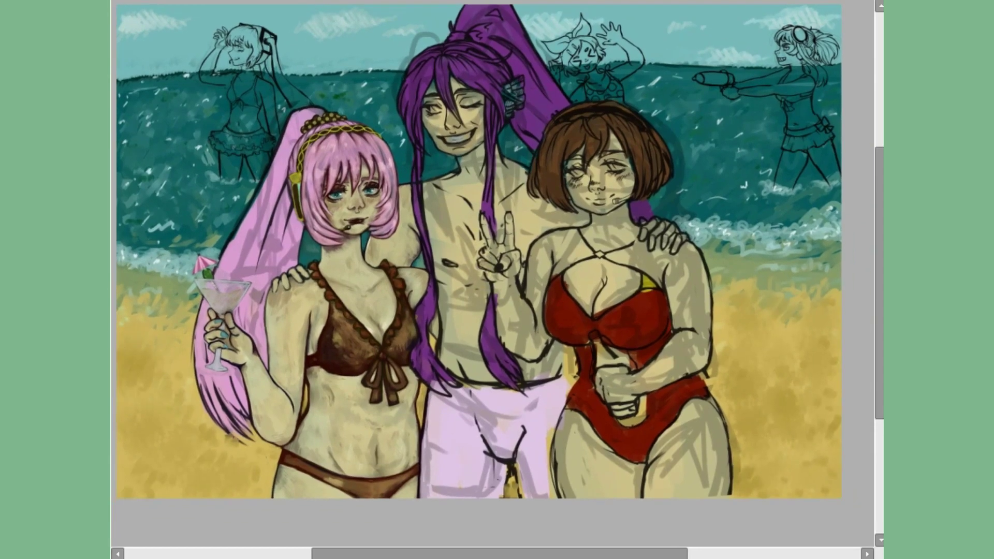
# Paint layered teal waves and white foam dabs across the sea and shoreline, and brighten the clouds with white strokes.
pyautogui.moveTo(166, 75); pyautogui.dragTo(329, 78)
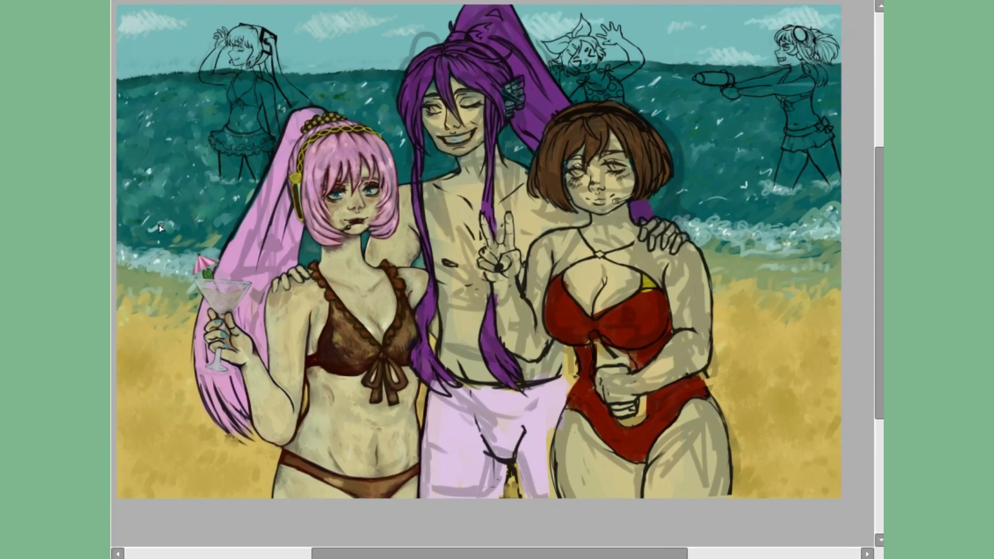
pyautogui.moveTo(138, 147); pyautogui.dragTo(146, 149)
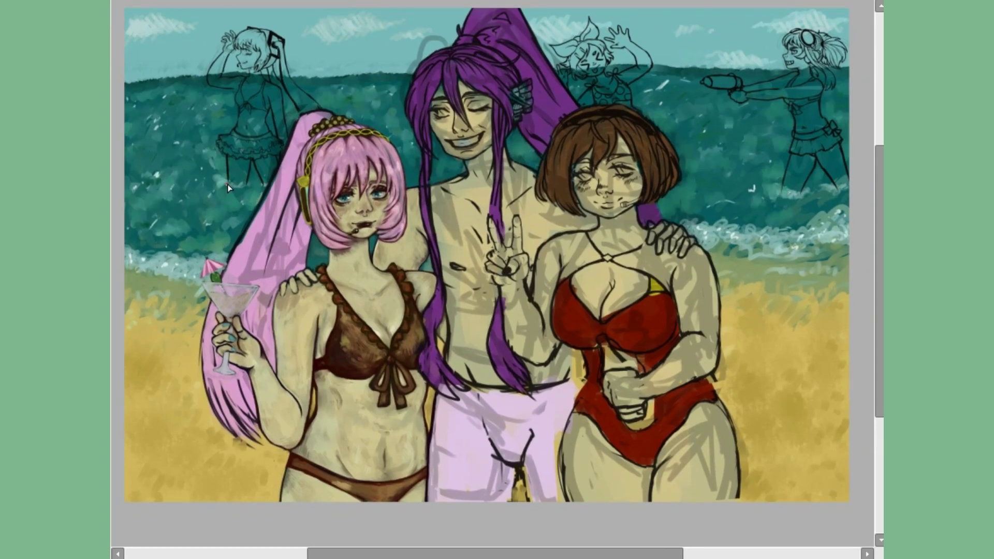
pyautogui.moveTo(688, 232); pyautogui.dragTo(817, 225)
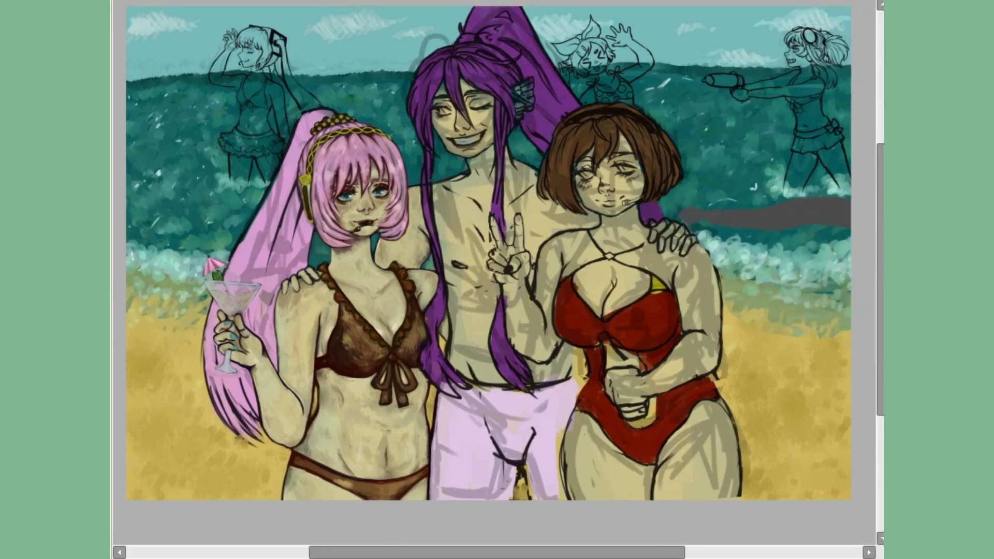
pyautogui.moveTo(709, 209); pyautogui.dragTo(739, 203)
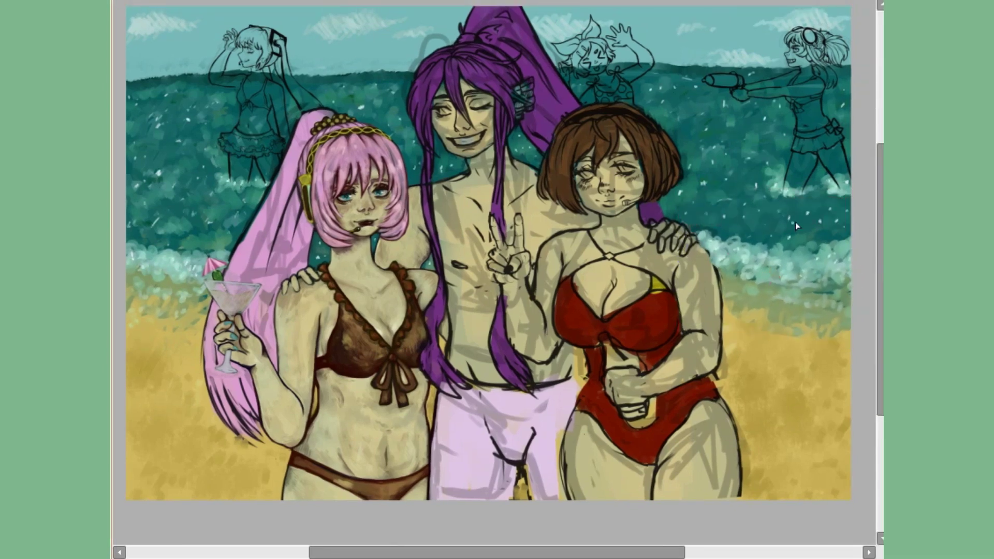
pyautogui.moveTo(795, 222); pyautogui.dragTo(180, 19)
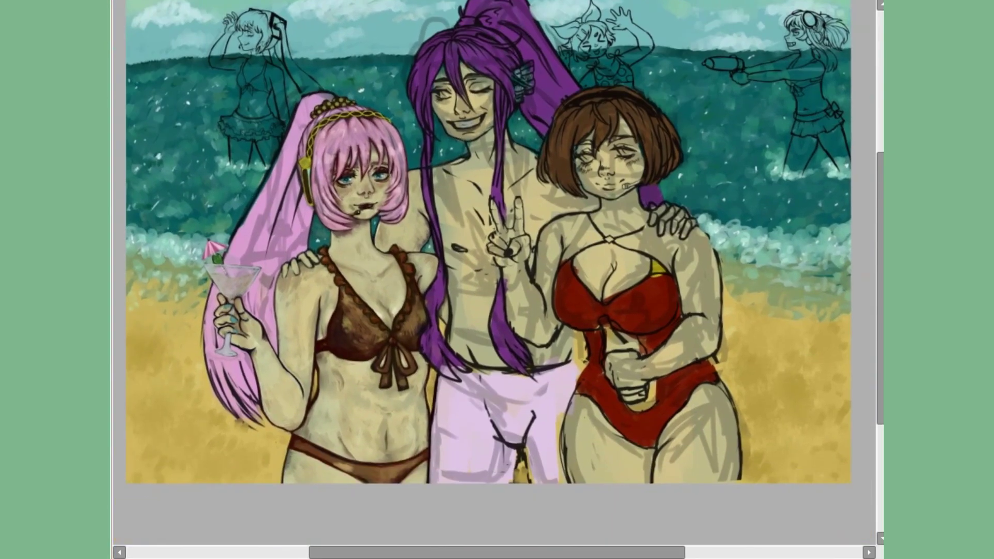
# Paint pink and brown starfish, a pale shell and clusters of dark green pebbles on the sand beside the figures.
pyautogui.scroll(-2, 266, 271)
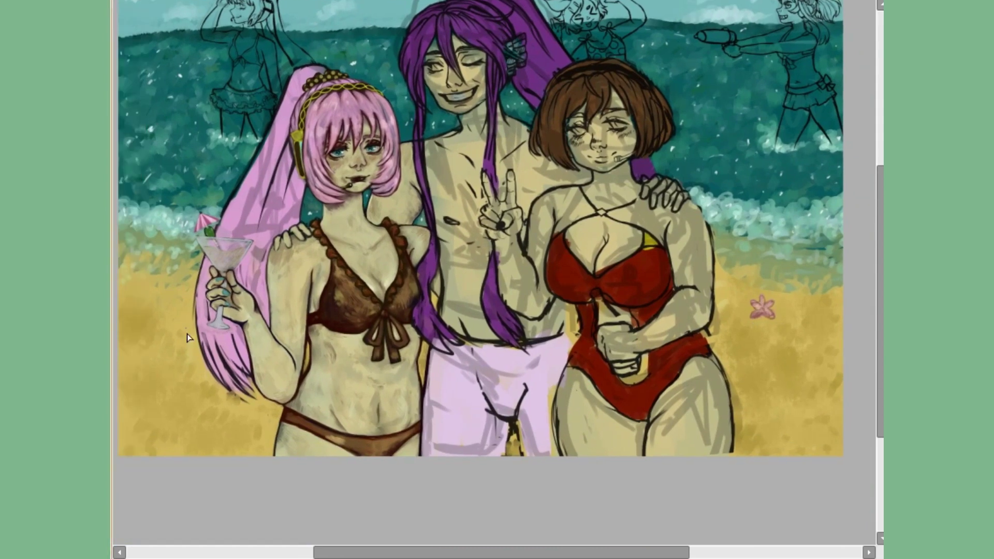
pyautogui.scroll(1, 143, 338)
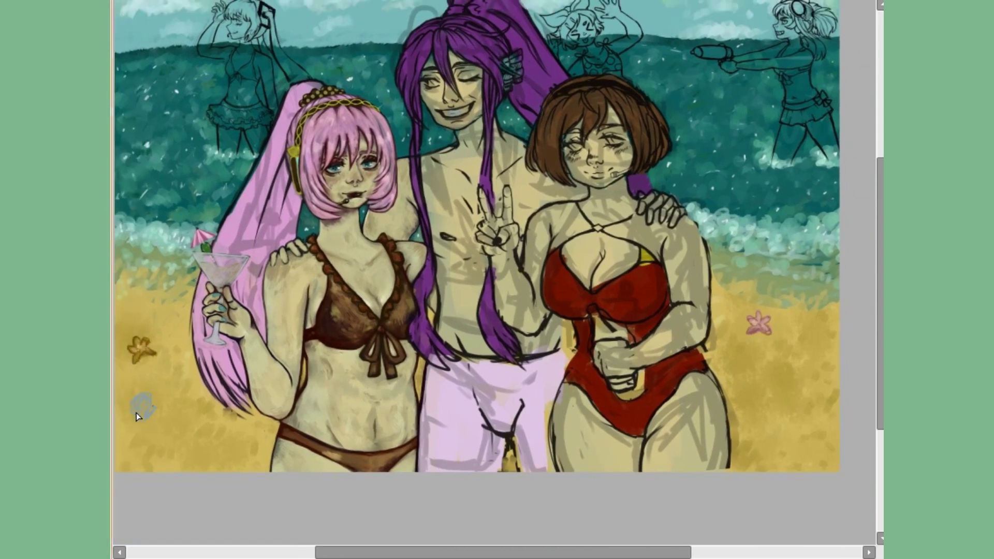
pyautogui.moveTo(137, 401); pyautogui.dragTo(155, 389)
pyautogui.moveTo(215, 444); pyautogui.dragTo(188, 482)
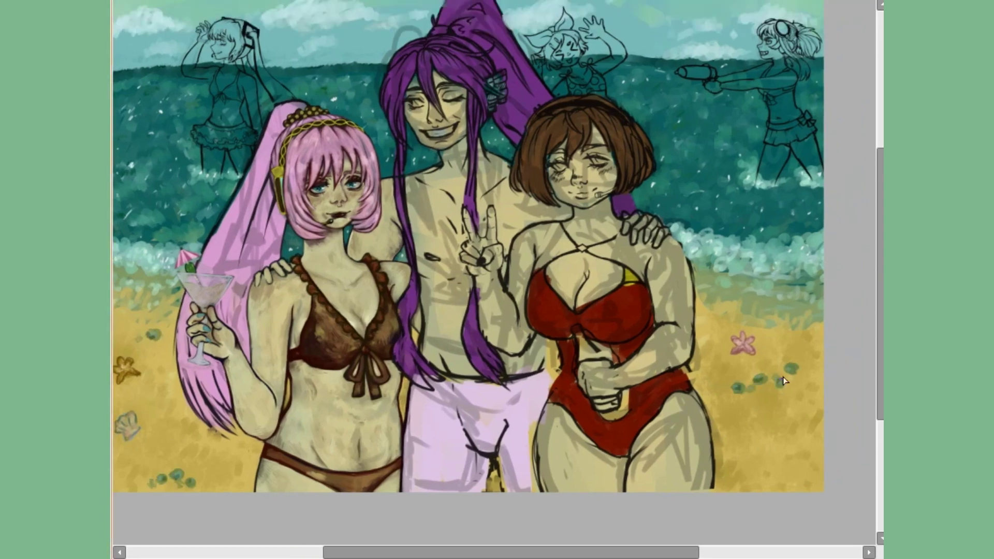
pyautogui.moveTo(148, 337); pyautogui.dragTo(163, 347)
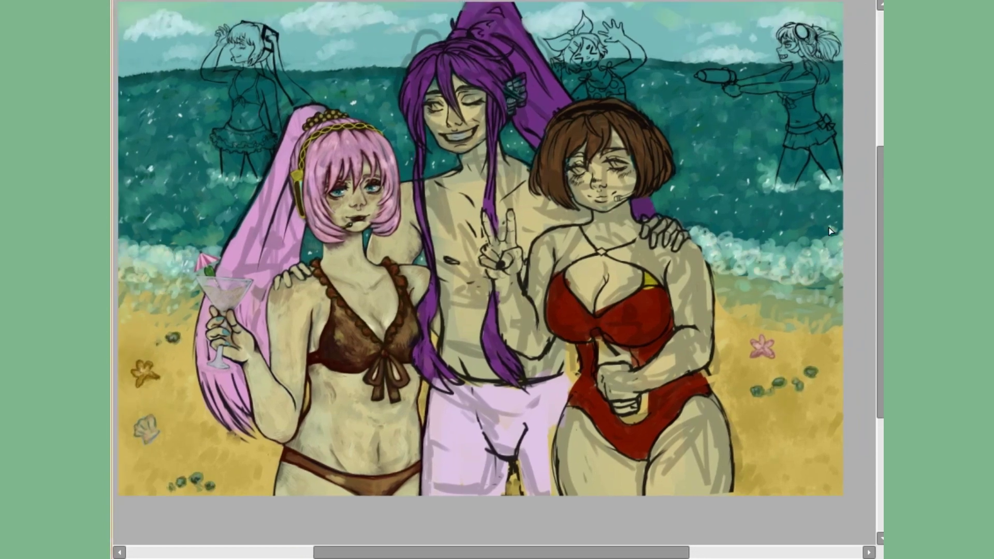
# Paint a mint green seashell with purple ridges on the sand beside the brown-haired woman's thigh.
pyautogui.scroll(-1, 163, 348)
pyautogui.scroll(-1, 732, 466)
pyautogui.scroll(4, 443, 310)
pyautogui.moveTo(414, 290); pyautogui.dragTo(443, 266)
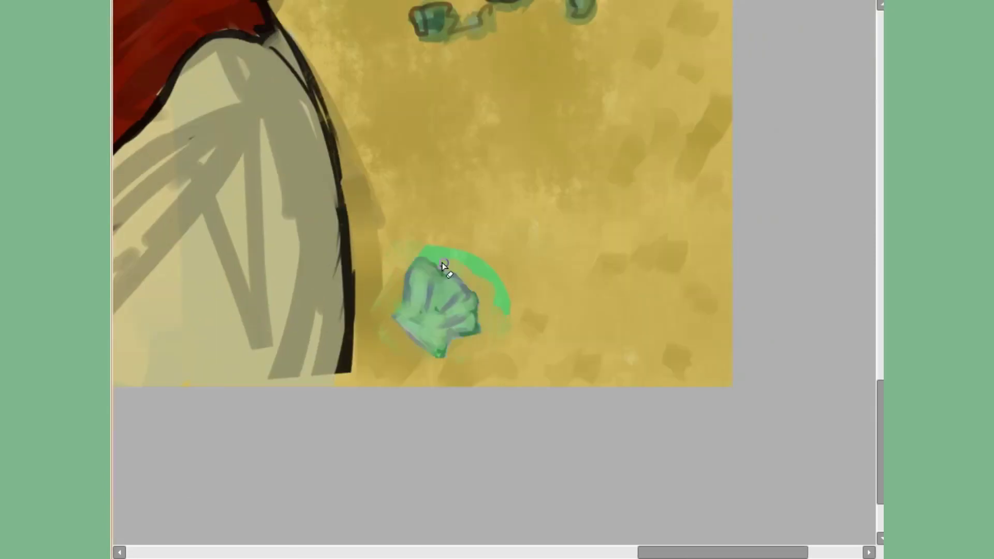
# Soften the horizon with smooth dark teal bands and blend green tones into the sky.
pyautogui.scroll(-4, 444, 266)
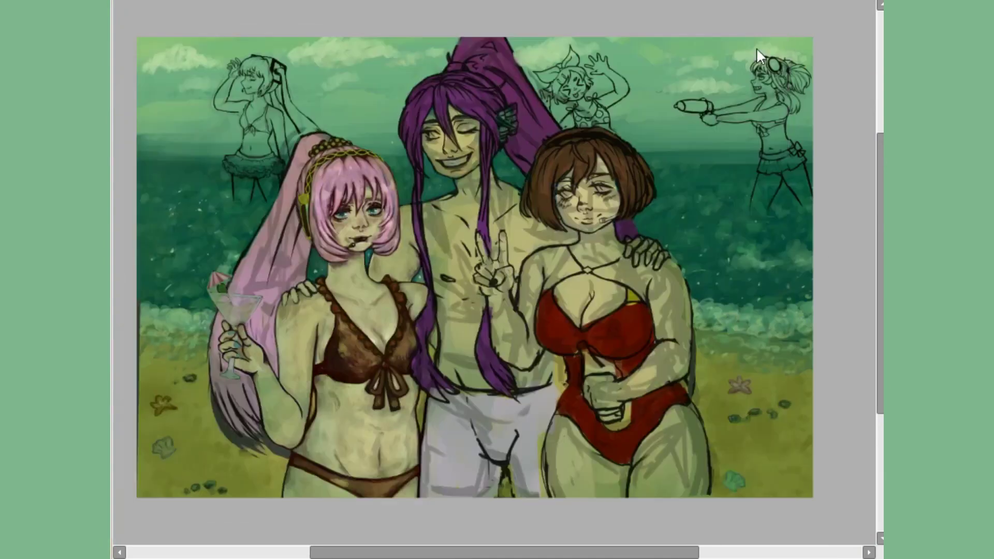
pyautogui.scroll(3, 261, 250)
pyautogui.scroll(-1, 261, 250)
pyautogui.scroll(3, 368, 341)
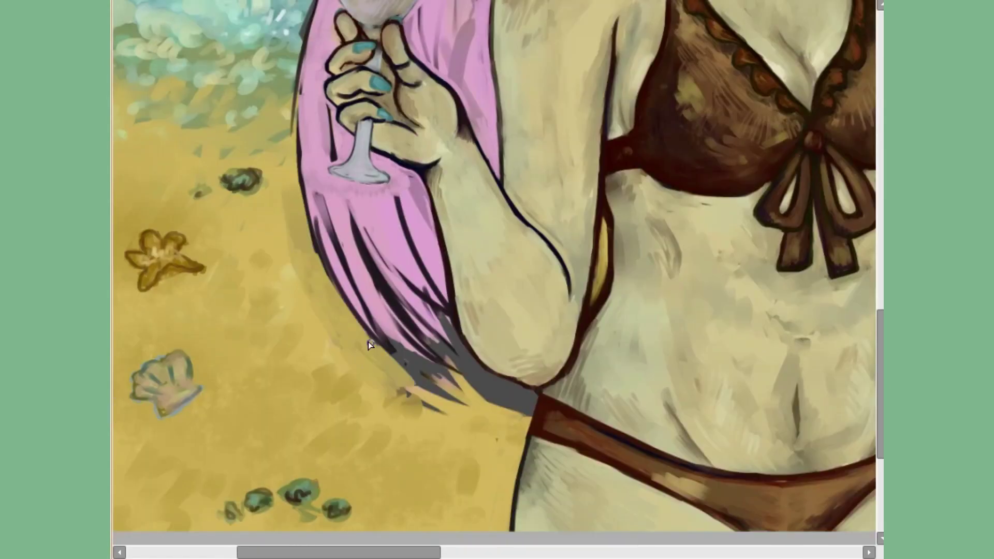
# Redraw the top outline of the pink ponytail in dark maroon and shade the hair around the dotted hair tie.
pyautogui.press('m')
pyautogui.scroll(2, 541, 327)
pyautogui.scroll(-2, 541, 327)
pyautogui.scroll(2, 497, 156)
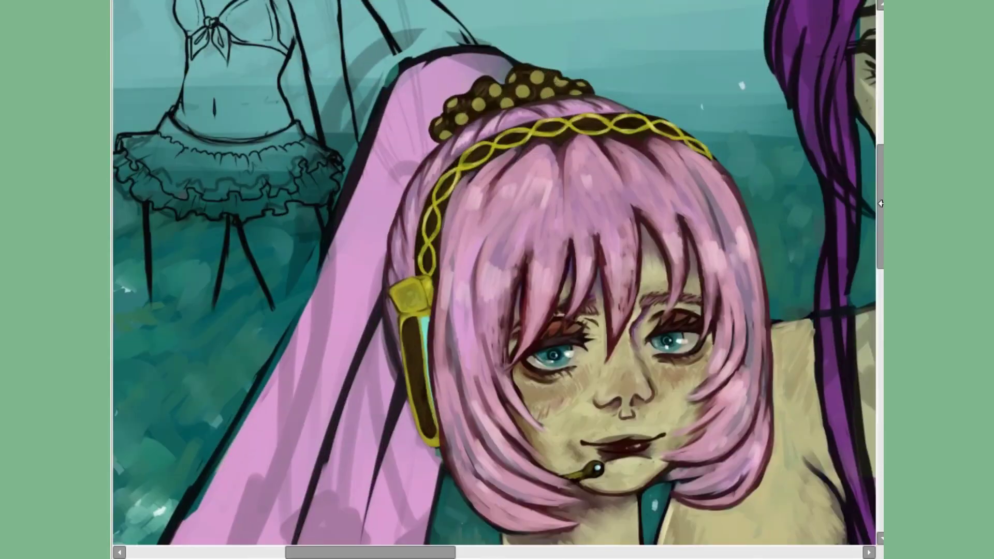
pyautogui.scroll(2, 533, 78)
pyautogui.moveTo(311, 176); pyautogui.dragTo(517, 192)
pyautogui.press('m')
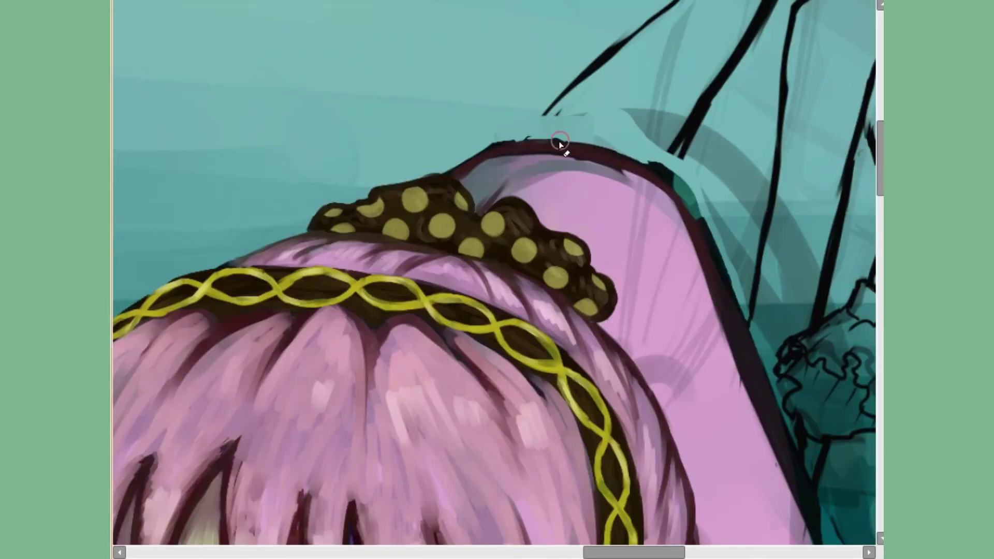
pyautogui.press('m')
pyautogui.moveTo(290, 171); pyautogui.dragTo(248, 300)
pyautogui.moveTo(279, 217); pyautogui.dragTo(325, 242)
pyautogui.scroll(-3, 325, 243)
# Cover the grey sketch shading on the pink ponytail with long pink and mauve strands.
pyautogui.moveTo(429, 254); pyautogui.dragTo(372, 399)
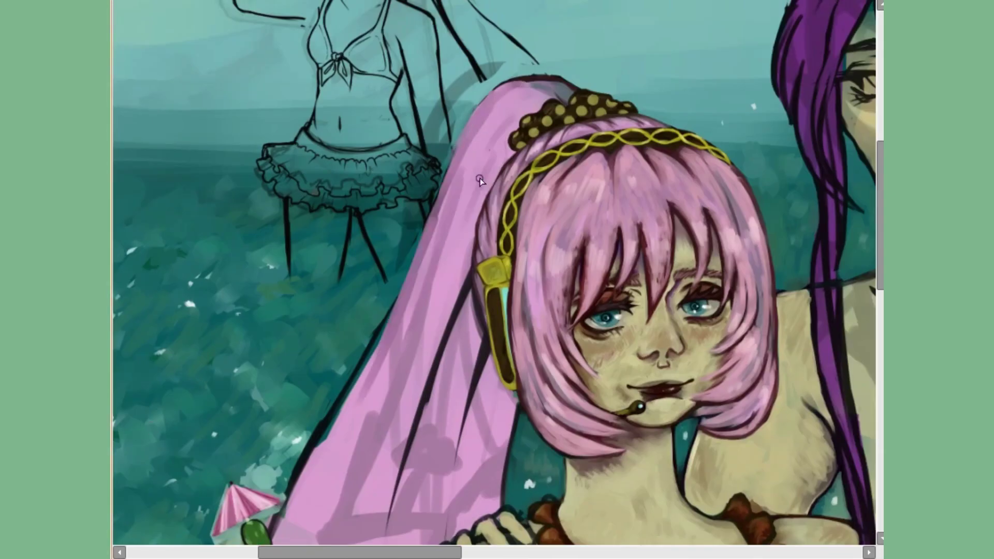
pyautogui.scroll(1, 414, 228)
pyautogui.moveTo(477, 424); pyautogui.dragTo(414, 228)
pyautogui.moveTo(518, 10); pyautogui.dragTo(321, 466)
pyautogui.scroll(1, 321, 466)
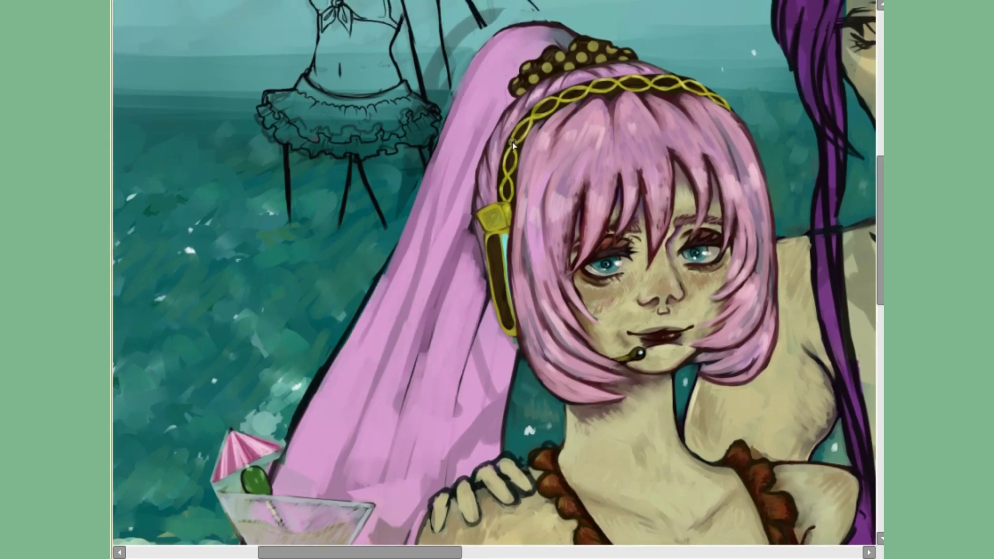
pyautogui.moveTo(466, 83); pyautogui.dragTo(418, 341)
pyautogui.moveTo(487, 83); pyautogui.dragTo(382, 443)
pyautogui.moveTo(504, 336); pyautogui.dragTo(398, 409)
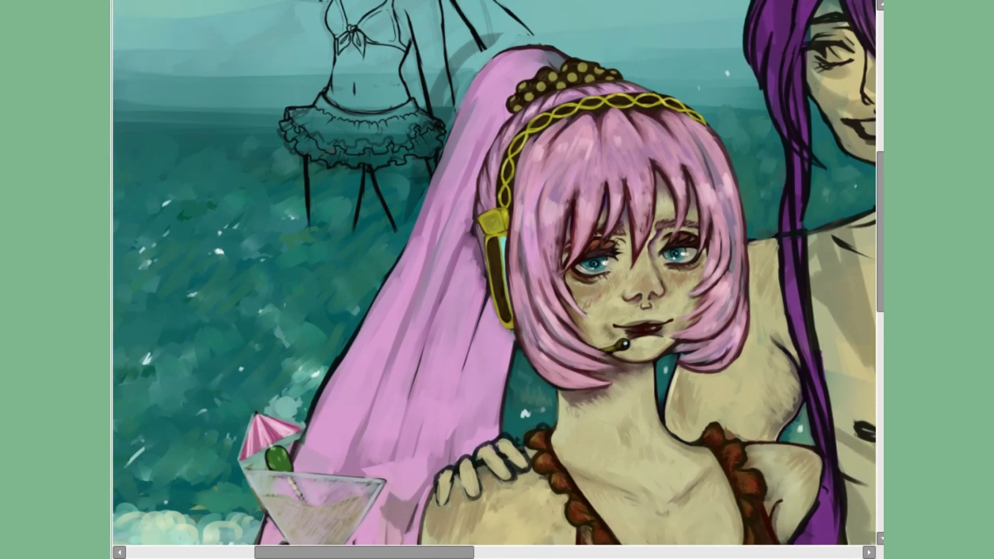
# Add darker mauve strands fanning down from the hair tie and recolour the ponytail's outer outline maroon.
pyautogui.scroll(-1, 597, 114)
pyautogui.moveTo(494, 60); pyautogui.dragTo(378, 300)
pyautogui.scroll(-2, 540, 58)
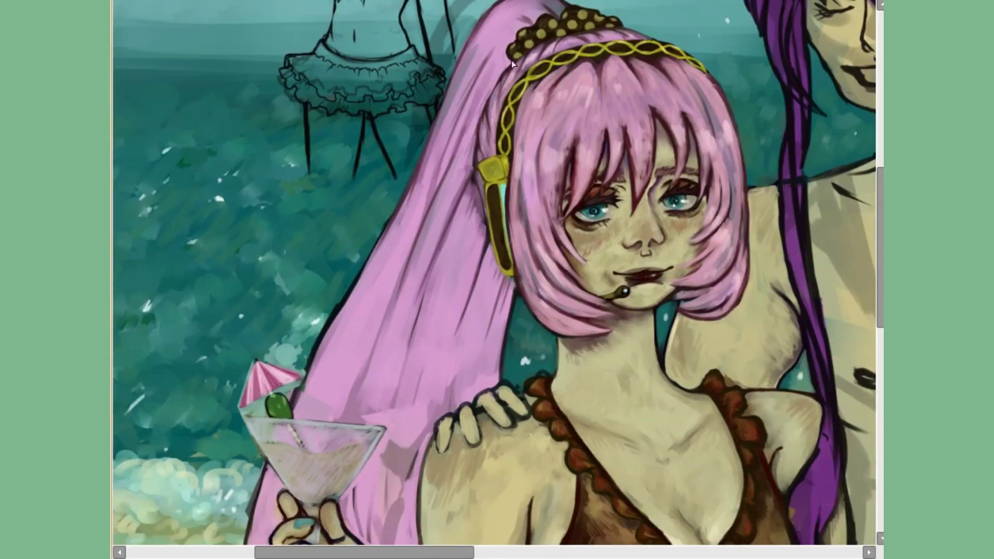
pyautogui.scroll(2, 540, 78)
pyautogui.hotkey('ctrl', 'Left')
pyautogui.hotkey('ctrl', 'Right')
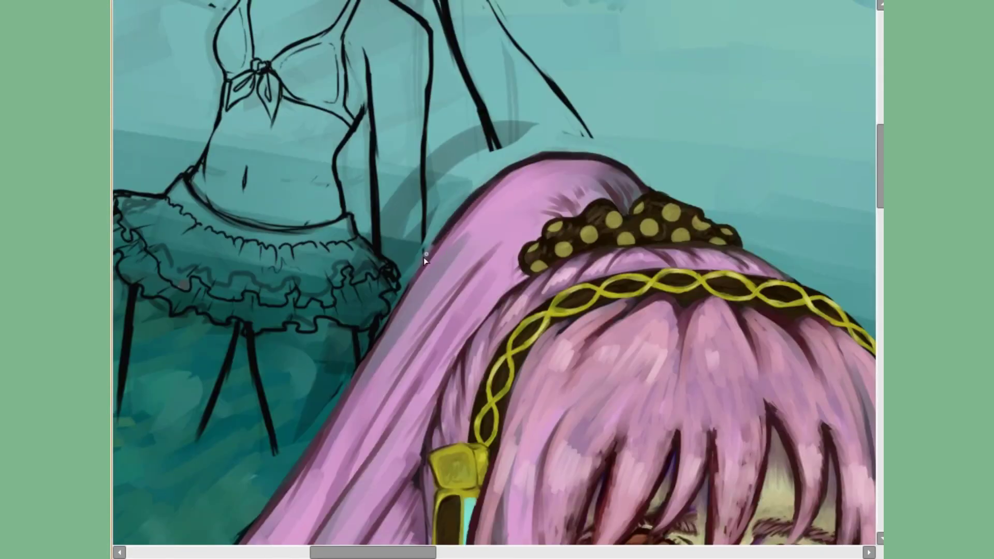
pyautogui.scroll(-5, 425, 261)
pyautogui.moveTo(311, 21); pyautogui.dragTo(140, 347)
pyautogui.scroll(-2, 382, 303)
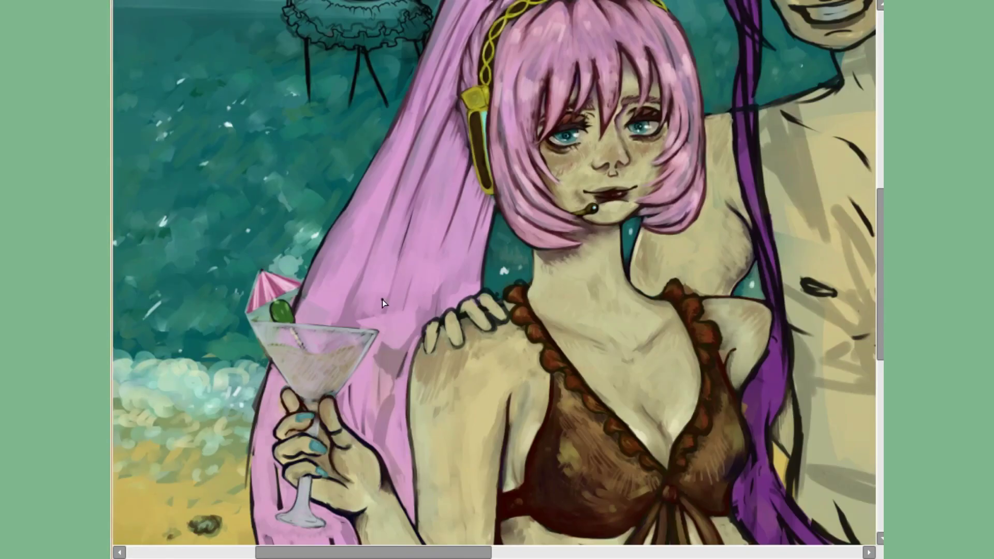
# Extend the dark strands down the ponytail behind the cocktail glass and shade its lower end with maroon lines and purple hatching.
pyautogui.scroll(-3, 382, 303)
pyautogui.hscroll(-3, 382, 302)
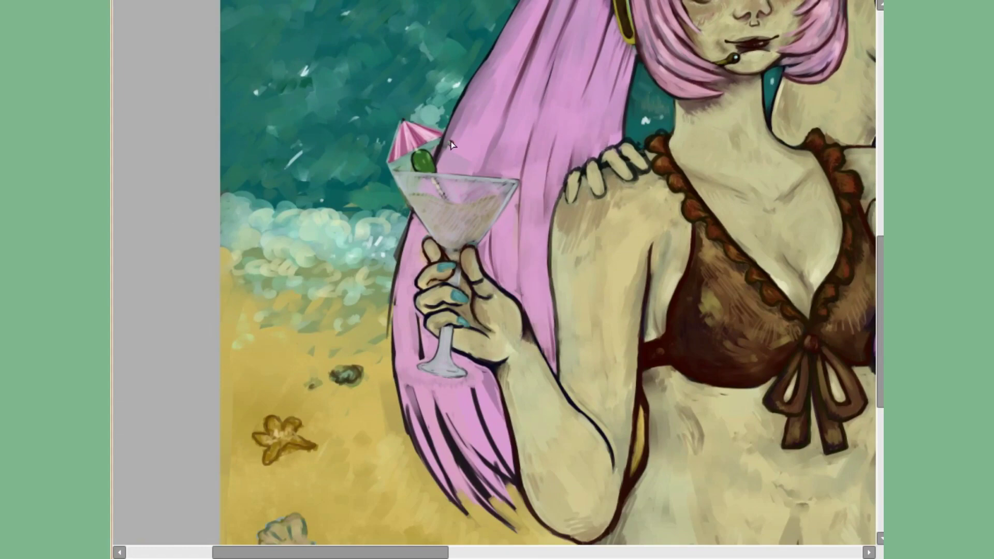
pyautogui.hscroll(3, 451, 145)
pyautogui.scroll(-1, 452, 145)
pyautogui.scroll(2, 638, 34)
pyautogui.hscroll(1, 638, 34)
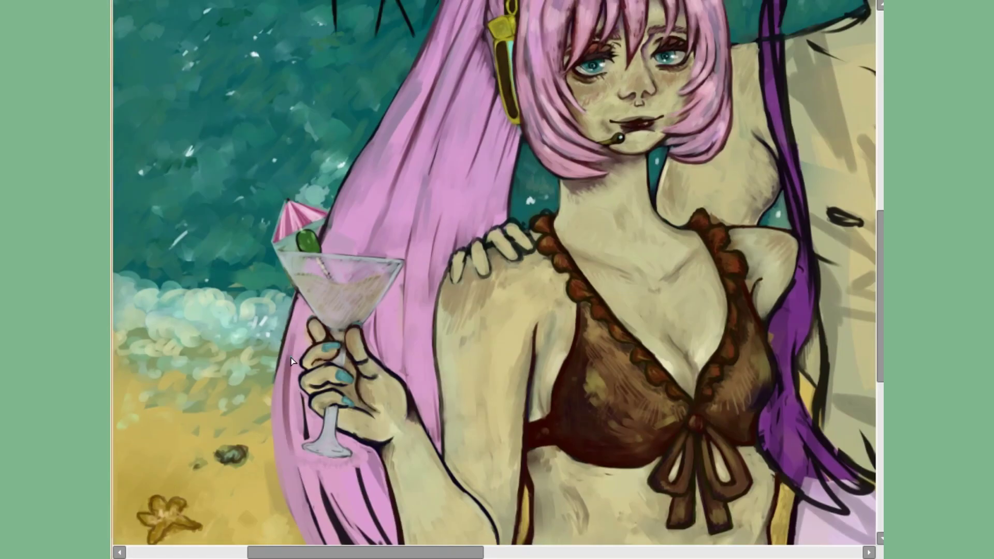
pyautogui.scroll(-3, 292, 361)
pyautogui.hscroll(-1, 292, 361)
pyautogui.scroll(4, 409, 390)
pyautogui.hscroll(1, 409, 390)
pyautogui.scroll(1, 256, 177)
pyautogui.scroll(-5, 256, 178)
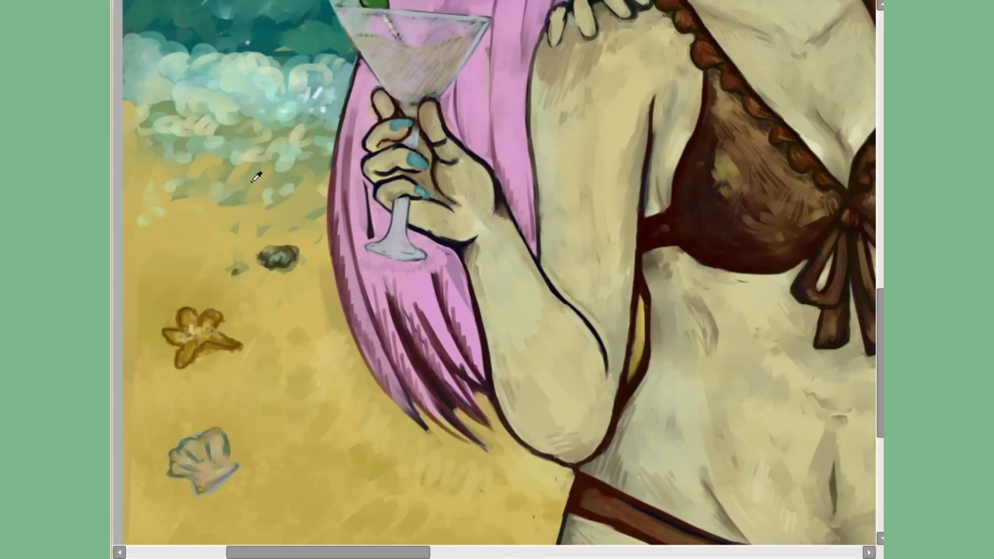
# Sharpen the ponytail's lower tips with maroon lines and blend warm pink between the strands.
pyautogui.scroll(5, 335, 171)
pyautogui.hscroll(2, 335, 171)
pyautogui.scroll(-5, 414, 82)
pyautogui.hscroll(-3, 414, 83)
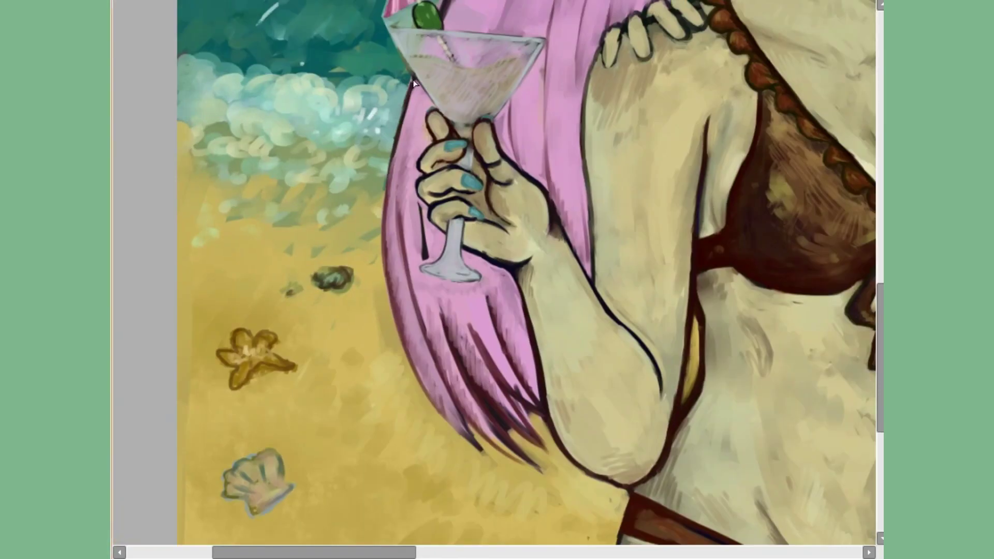
pyautogui.scroll(3, 494, 456)
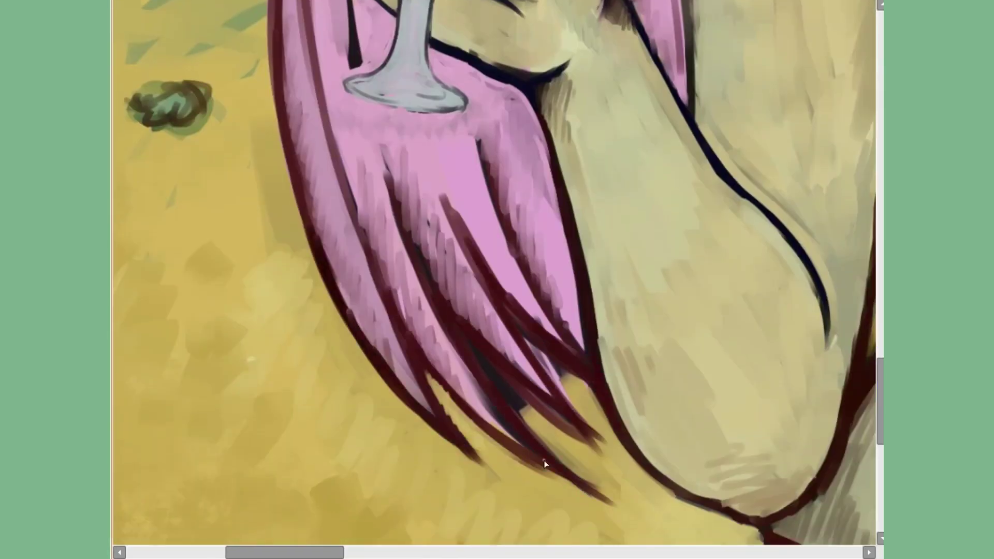
pyautogui.moveTo(545, 464)
pyautogui.mouseDown()
pyautogui.moveTo(573, 395)
pyautogui.moveTo(492, 224)
pyautogui.moveTo(513, 150)
pyautogui.mouseUp()
pyautogui.scroll(-3, 495, 233)
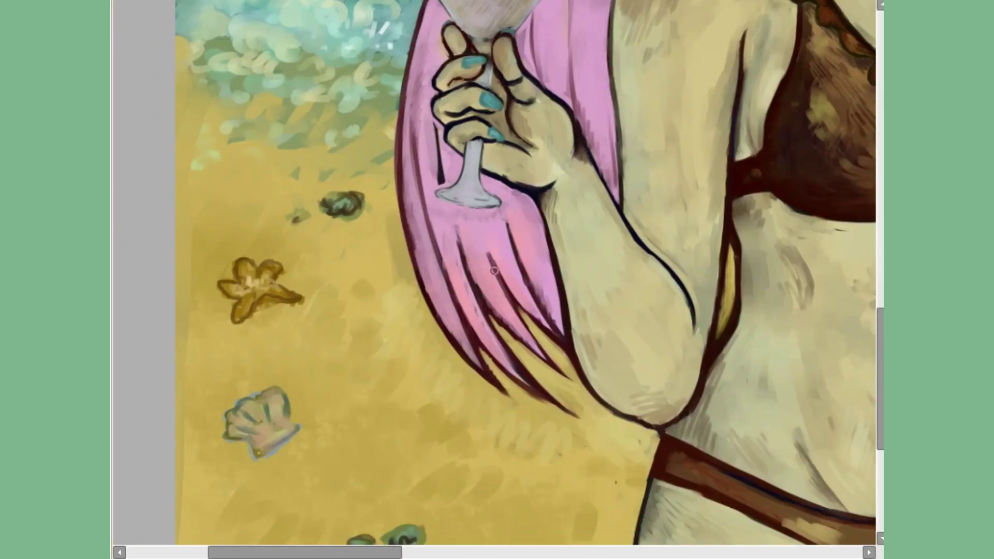
# Add pale pink highlights along the ponytail's strands and save the painting.
pyautogui.scroll(-3, 495, 270)
pyautogui.scroll(1, 550, 134)
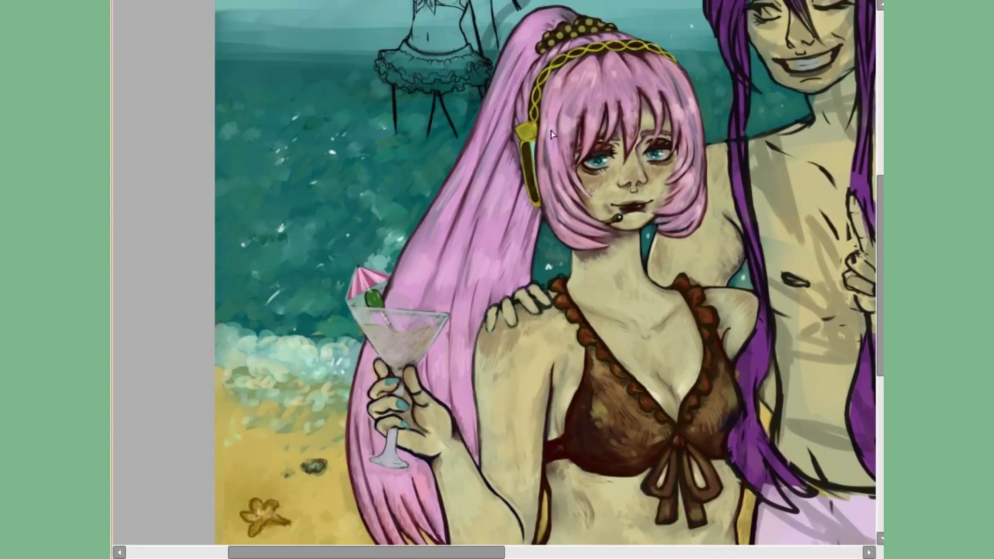
pyautogui.scroll(-3, 808, 163)
pyautogui.scroll(4, 645, 209)
pyautogui.scroll(-5, 645, 208)
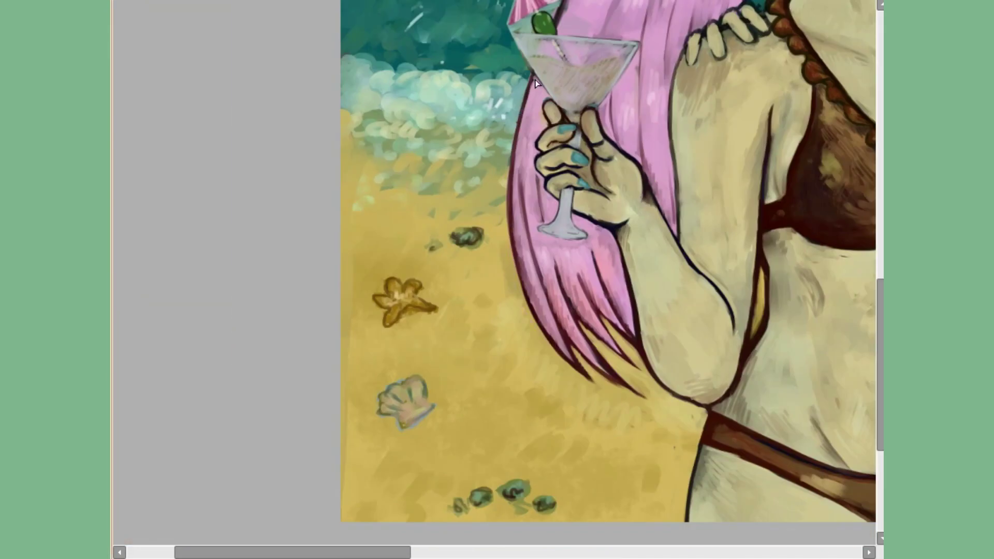
pyautogui.scroll(5, 644, 209)
pyautogui.scroll(-3, 645, 209)
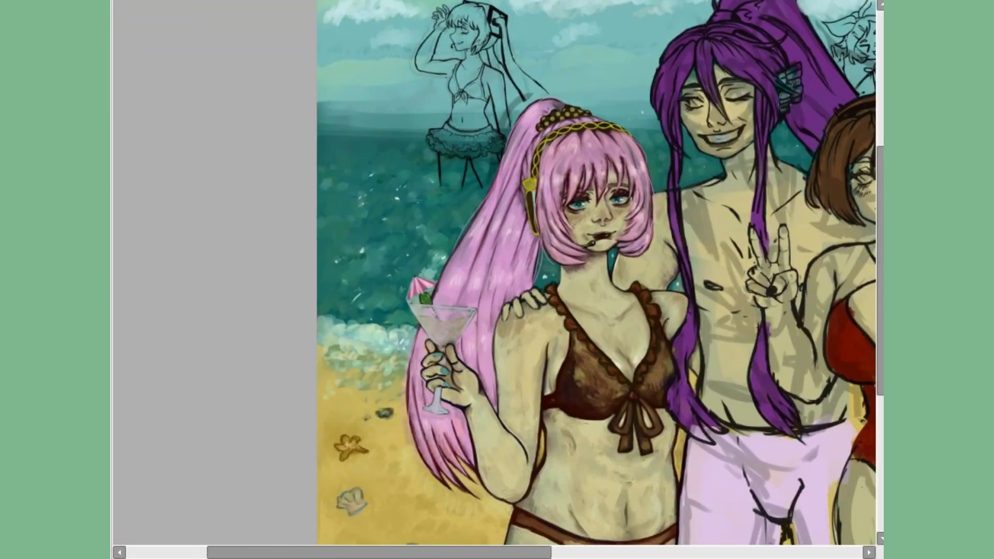
pyautogui.hotkey('ctrl', 's')
# Fill the left background girl's skin with a flat tan and her bikini top with white.
pyautogui.scroll(4, 319, 218)
pyautogui.scroll(1, 318, 219)
pyautogui.moveTo(243, 192)
pyautogui.mouseDown()
pyautogui.moveTo(295, 114)
pyautogui.moveTo(331, 31)
pyautogui.mouseUp()
pyautogui.moveTo(347, 130)
pyautogui.mouseDown()
pyautogui.moveTo(362, 91)
pyautogui.moveTo(403, 200)
pyautogui.moveTo(481, 311)
pyautogui.moveTo(366, 346)
pyautogui.mouseUp()
pyautogui.scroll(-3, 393, 302)
pyautogui.scroll(3, 393, 302)
pyautogui.moveTo(362, 223); pyautogui.dragTo(425, 248)
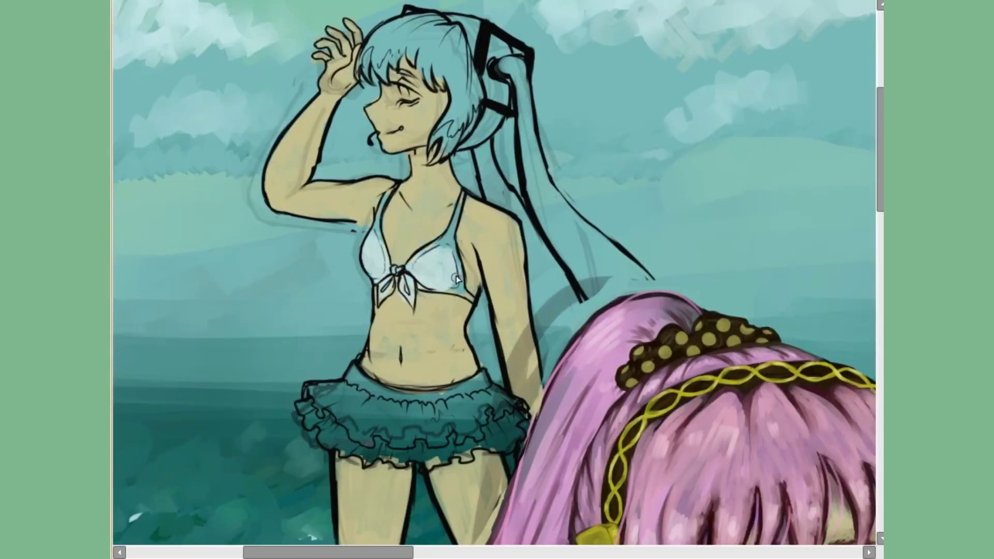
# Colour the left background girl's ruffled skirt in light teal and white and her twin-tailed hair in bright green.
pyautogui.scroll(-1, 331, 388)
pyautogui.moveTo(305, 357)
pyautogui.mouseDown()
pyautogui.moveTo(332, 388)
pyautogui.moveTo(507, 409)
pyautogui.mouseUp()
pyautogui.scroll(3, 394, 310)
pyautogui.moveTo(352, 99)
pyautogui.mouseDown()
pyautogui.moveTo(452, 288)
pyautogui.moveTo(527, 392)
pyautogui.moveTo(494, 270)
pyautogui.moveTo(599, 365)
pyautogui.mouseUp()
pyautogui.scroll(-2, 585, 366)
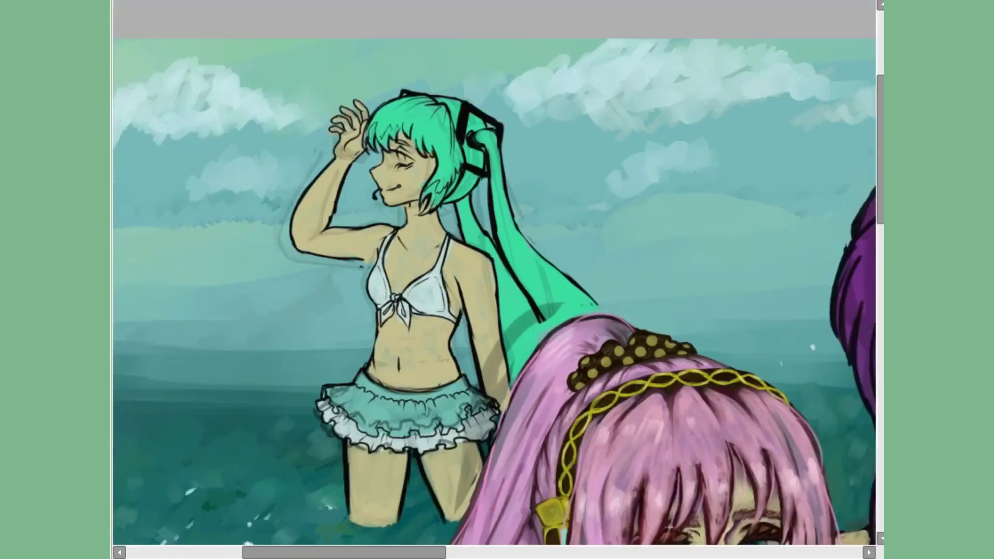
# Paint the green-haired girl's face with a dark green profile outline, pinkish cheek blush, dark lashes and a teal eye.
pyautogui.scroll(5, 458, 215)
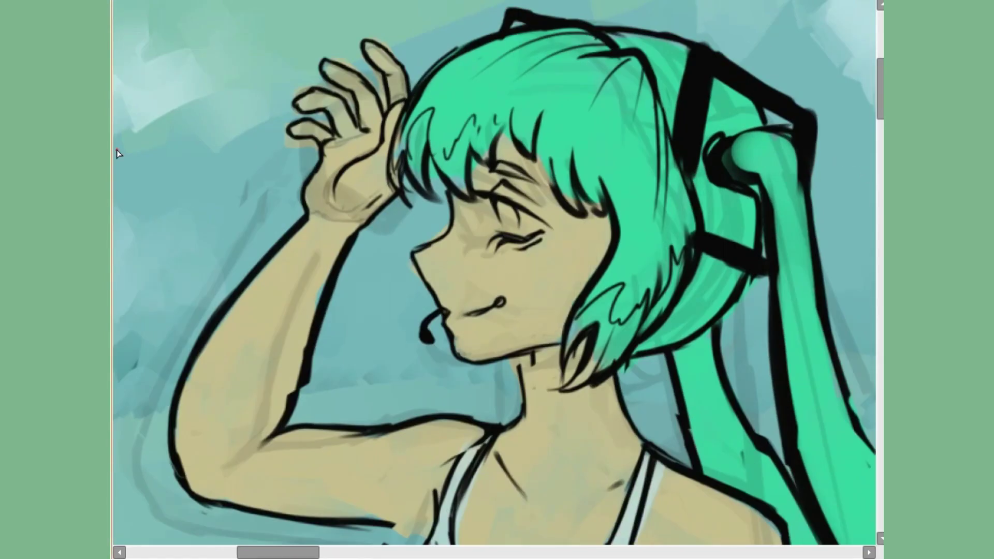
pyautogui.press('h')
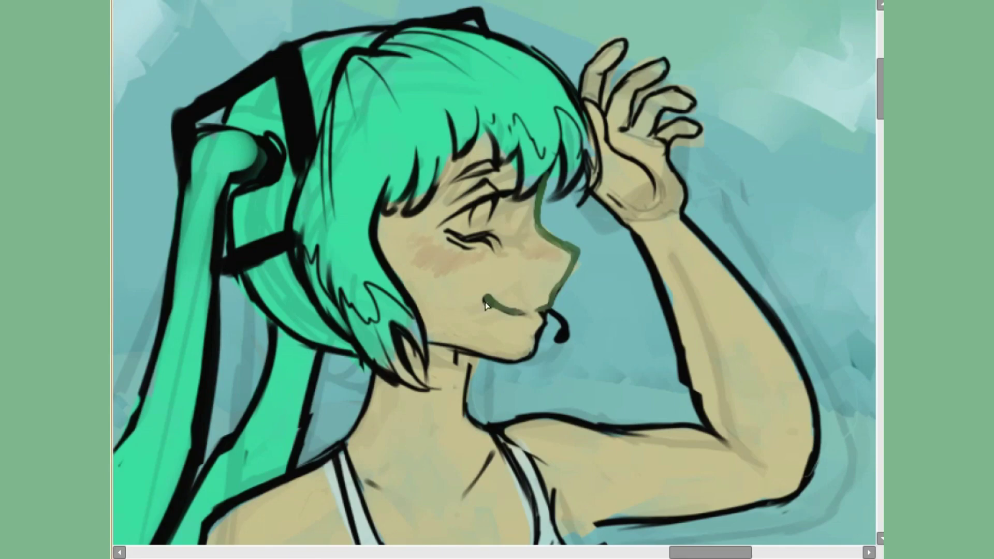
pyautogui.press('h')
pyautogui.press('h')
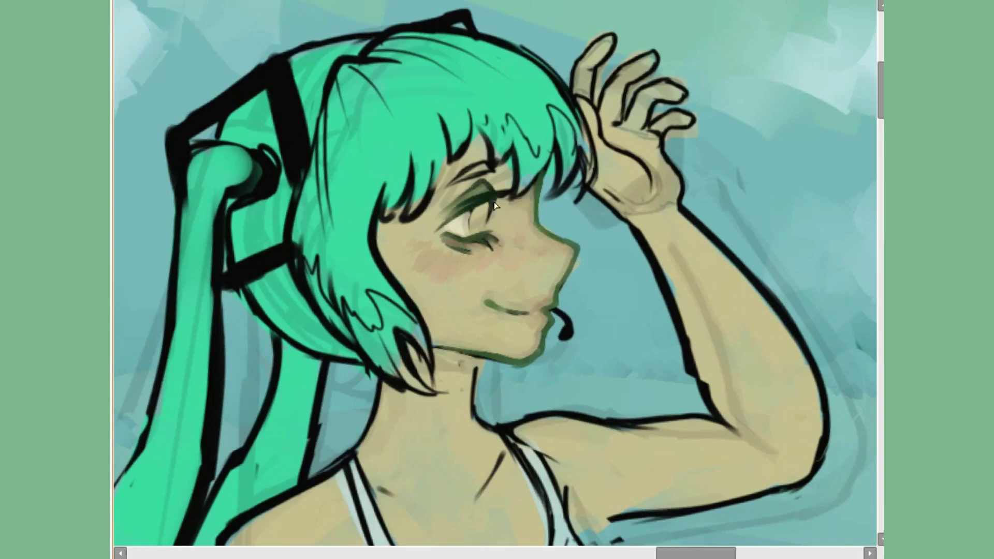
pyautogui.press('h')
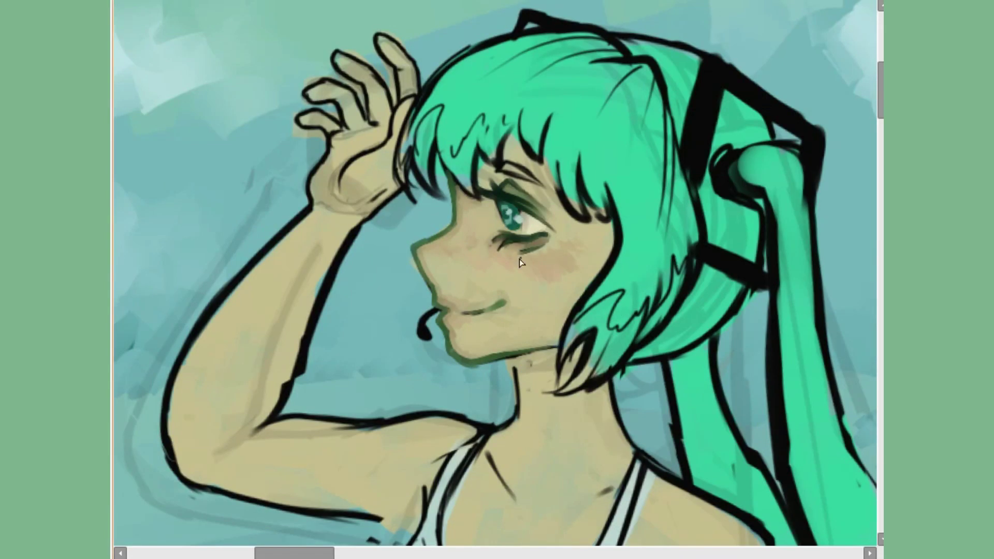
# Deepen the cheek and nose blush with reddish strokes and shade the neck beneath the jaw in dark brown.
pyautogui.moveTo(535, 369); pyautogui.dragTo(572, 355)
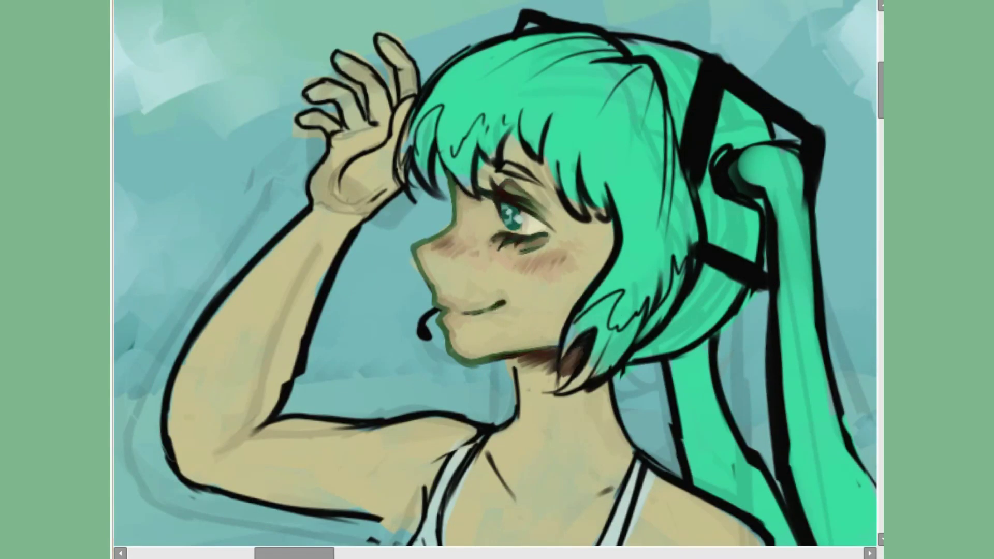
pyautogui.press('h')
pyautogui.press('h')
pyautogui.scroll(-2, 588, 290)
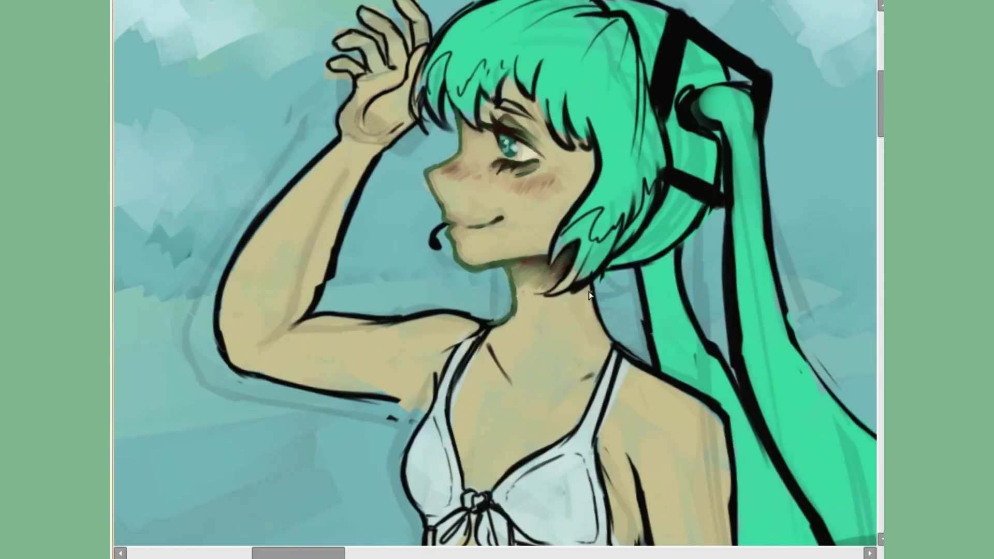
# Shade the green-haired girl's side lock and fringe with dark green strands, softening the black hair outline.
pyautogui.press('h')
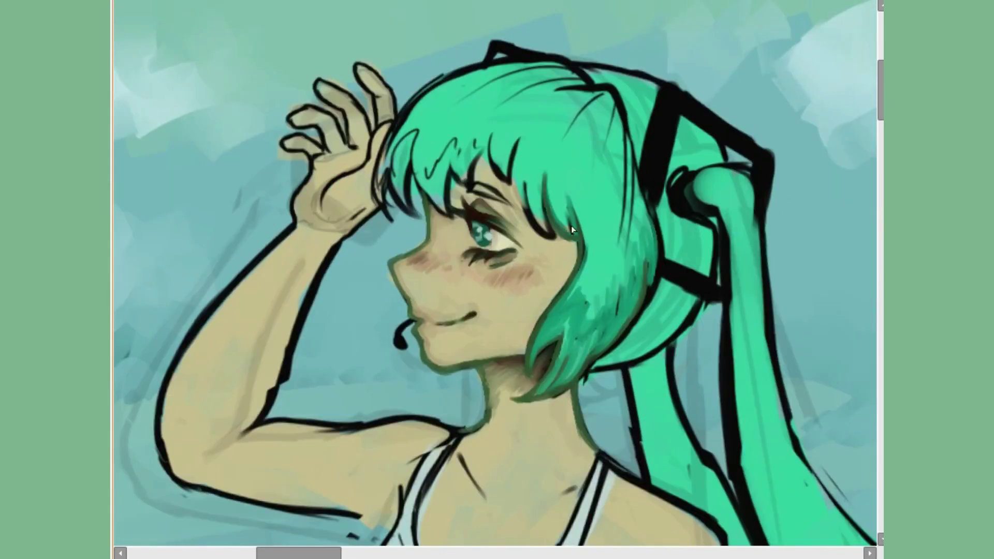
pyautogui.moveTo(518, 166); pyautogui.dragTo(570, 243)
pyautogui.moveTo(394, 150); pyautogui.dragTo(414, 217)
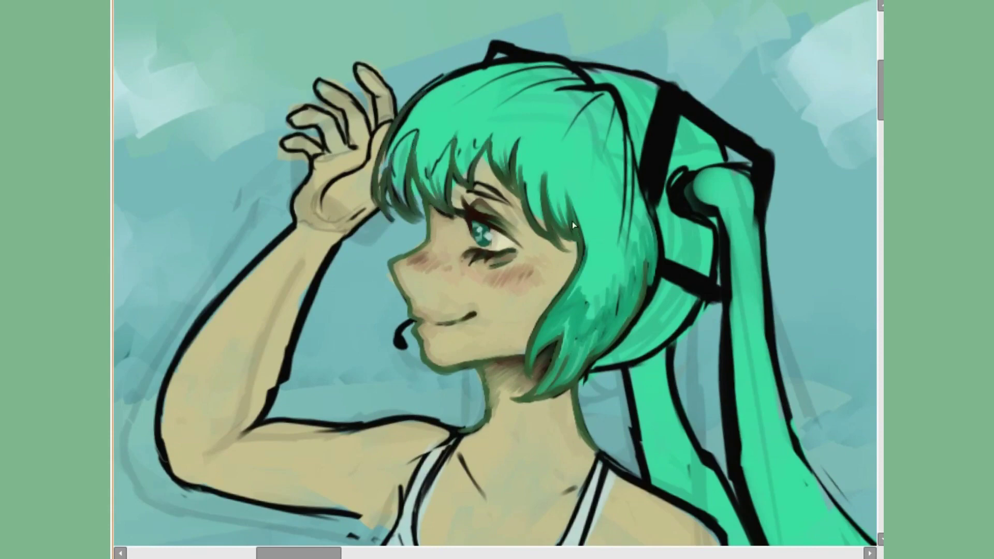
pyautogui.moveTo(658, 130); pyautogui.dragTo(611, 352)
pyautogui.moveTo(403, 119); pyautogui.dragTo(579, 57)
pyautogui.scroll(-1, 581, 92)
pyautogui.moveTo(401, 88); pyautogui.dragTo(448, 127)
pyautogui.moveTo(518, 111); pyautogui.dragTo(541, 197)
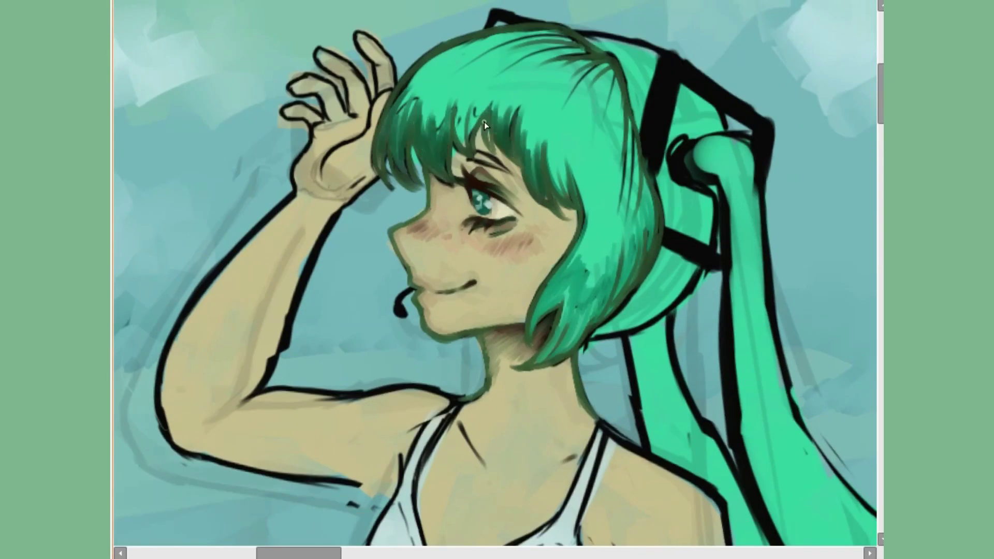
# Brush darker green strands over the crown and side of the green-haired girl's bob.
pyautogui.moveTo(429, 65); pyautogui.dragTo(515, 36)
pyautogui.moveTo(637, 129); pyautogui.dragTo(548, 342)
pyautogui.moveTo(549, 93); pyautogui.dragTo(603, 196)
pyautogui.moveTo(466, 41); pyautogui.dragTo(533, 181)
pyautogui.moveTo(496, 89); pyautogui.dragTo(580, 259)
pyautogui.press('h')
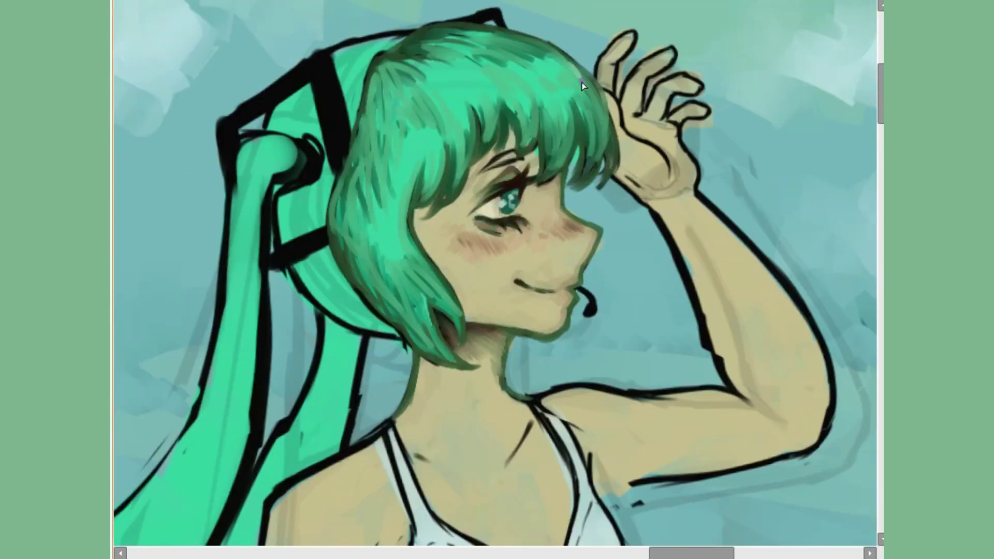
# Add pale mint highlights and peach tints to the hair, darken the parting and paint the eyebrow green.
pyautogui.moveTo(581, 83); pyautogui.dragTo(549, 150)
pyautogui.press('h')
pyautogui.scroll(2, 495, 207)
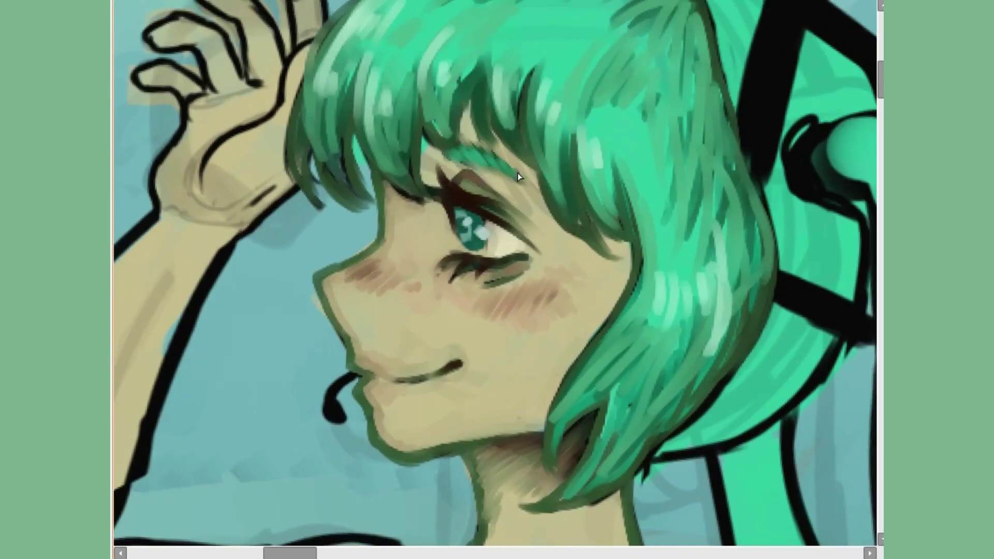
pyautogui.press('h')
pyautogui.press('h')
pyautogui.scroll(1, 587, 66)
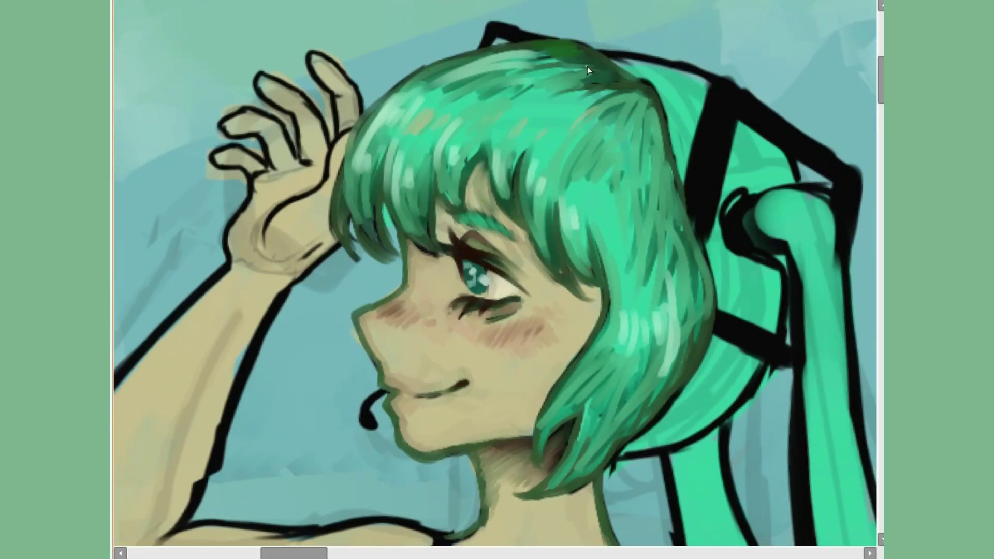
# Add thin green strands beside the cheek and sharpen the edges of the angular black hair ornament.
pyautogui.scroll(-6, 340, 119)
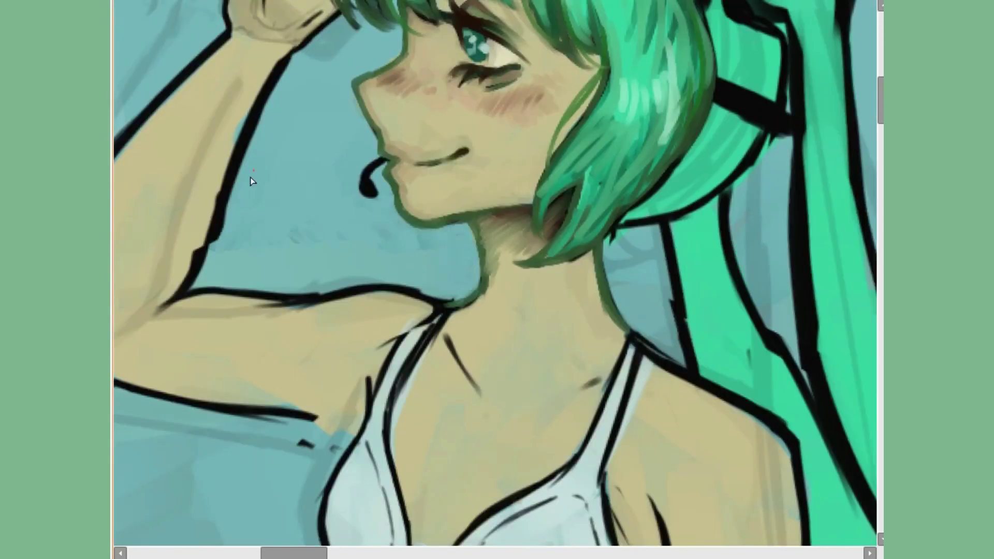
pyautogui.scroll(5, 251, 182)
pyautogui.press('h')
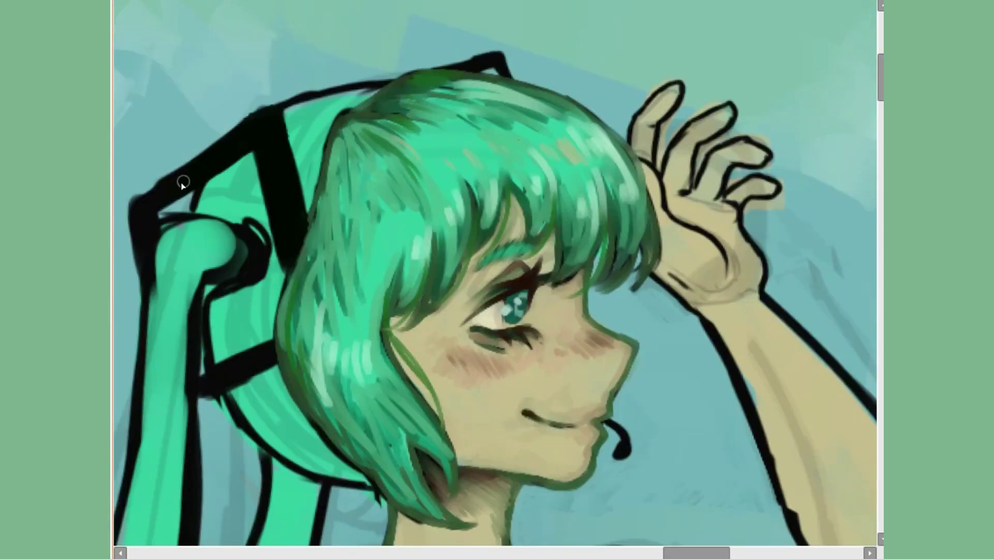
pyautogui.press('h')
pyautogui.moveTo(761, 419); pyautogui.dragTo(553, 339)
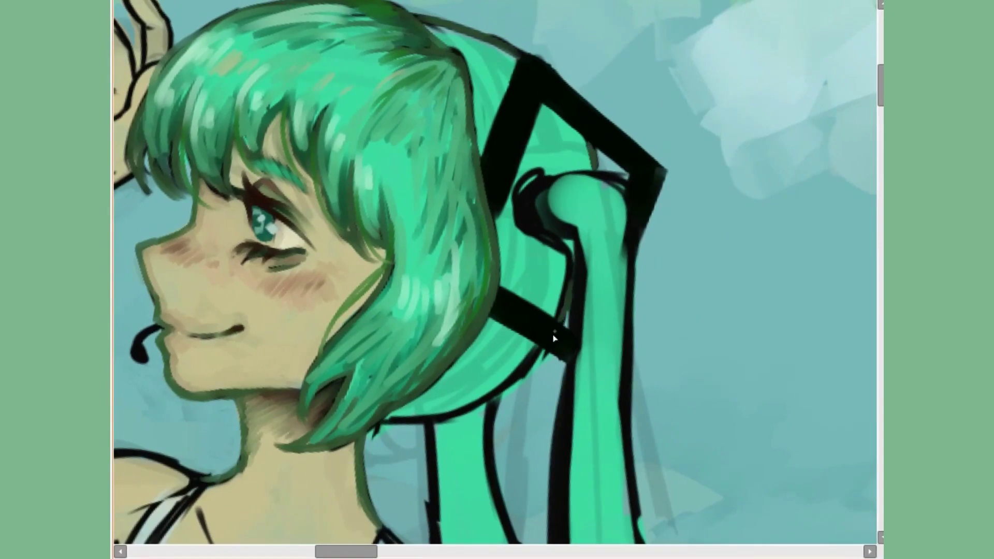
pyautogui.press('h')
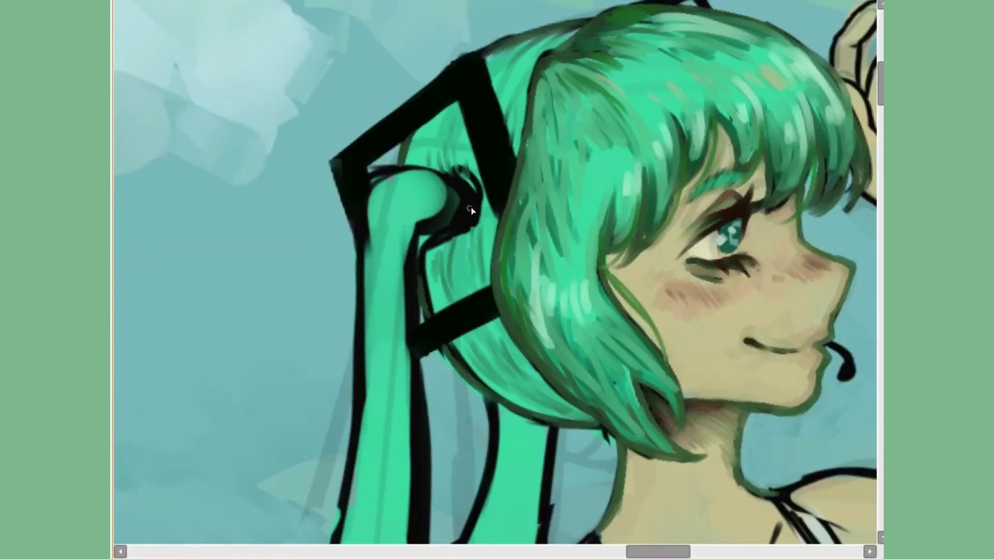
# Paint the round hair tie dark green and texture the hair behind it with dark strands and pale highlights.
pyautogui.moveTo(471, 210); pyautogui.dragTo(451, 223)
pyautogui.press('h')
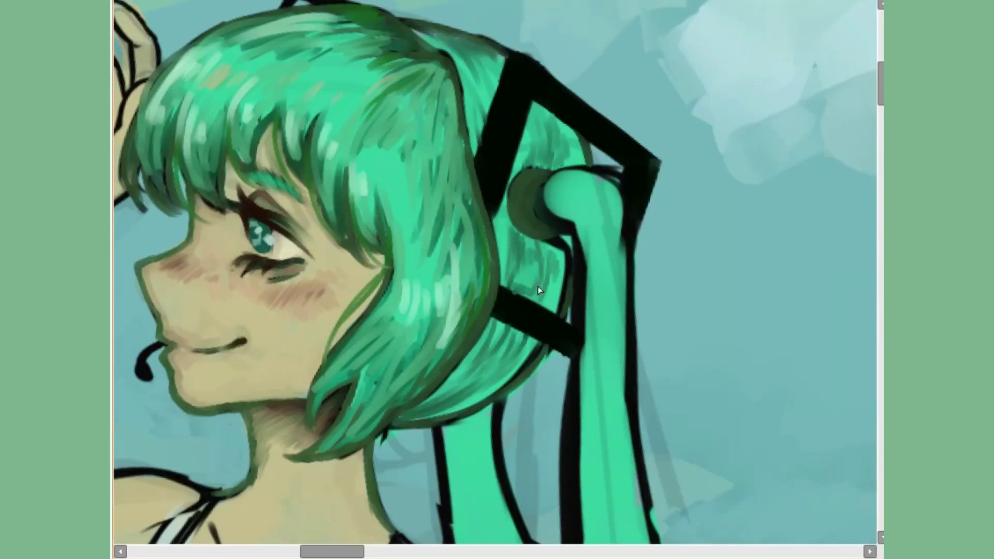
pyautogui.press('h')
pyautogui.moveTo(432, 300); pyautogui.dragTo(423, 256)
pyautogui.moveTo(456, 362); pyautogui.dragTo(439, 262)
pyautogui.press('h')
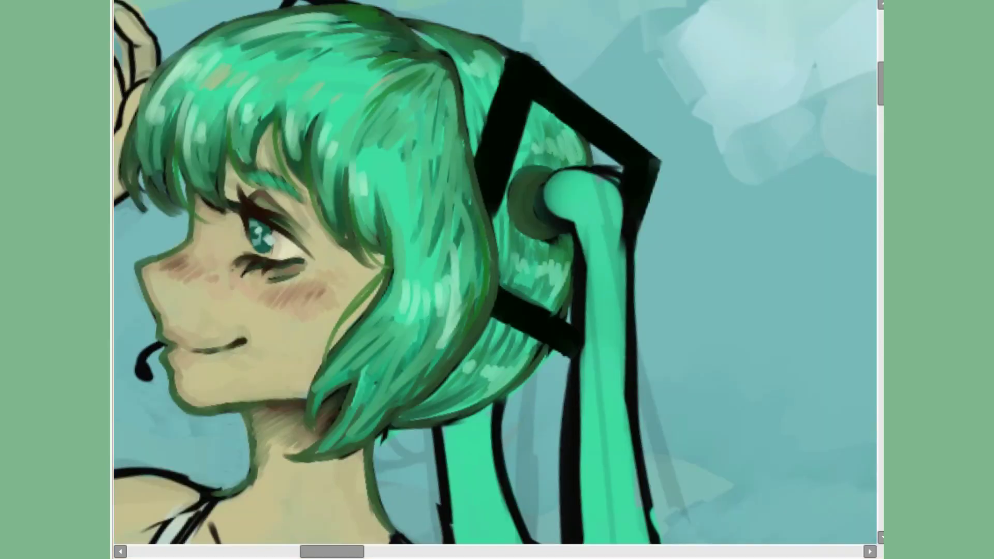
# Paint red stripes inside the bars of the black hair ornament.
pyautogui.moveTo(518, 70)
pyautogui.mouseDown()
pyautogui.moveTo(489, 184)
pyautogui.moveTo(717, 348)
pyautogui.moveTo(847, 313)
pyautogui.mouseUp()
pyautogui.moveTo(429, 232); pyautogui.dragTo(383, 182)
pyautogui.moveTo(455, 155)
pyautogui.mouseDown()
pyautogui.moveTo(380, 229)
pyautogui.moveTo(506, 129)
pyautogui.mouseUp()
pyautogui.moveTo(372, 238); pyautogui.dragTo(363, 212)
pyautogui.moveTo(363, 311); pyautogui.dragTo(393, 218)
# Recolour the raised hand's black outlines in muted dark green and clean up the wrist lines.
pyautogui.press('h')
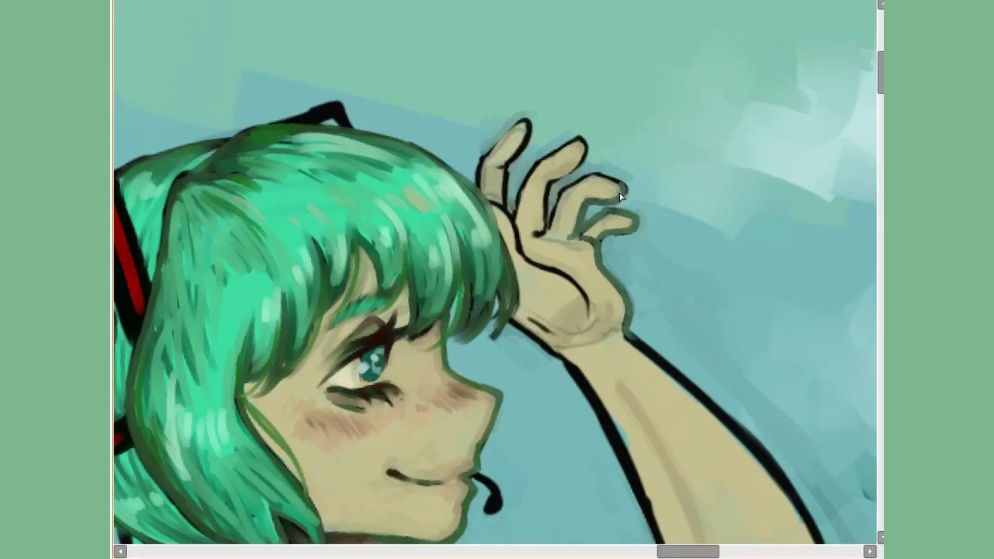
pyautogui.press('h')
pyautogui.moveTo(404, 139); pyautogui.dragTo(457, 191)
pyautogui.press('h')
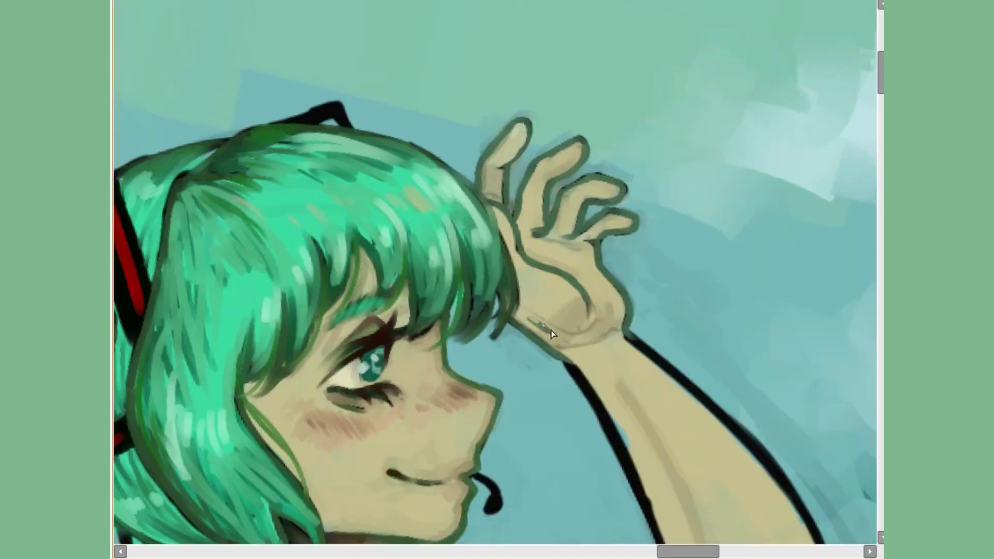
pyautogui.press('h')
# Shade the raised hand and arm with soft brown strokes and recolour the arm's outlines in dark green and brown.
pyautogui.press('-')
pyautogui.press('h')
pyautogui.scroll(-5, 497, 279)
pyautogui.press('h')
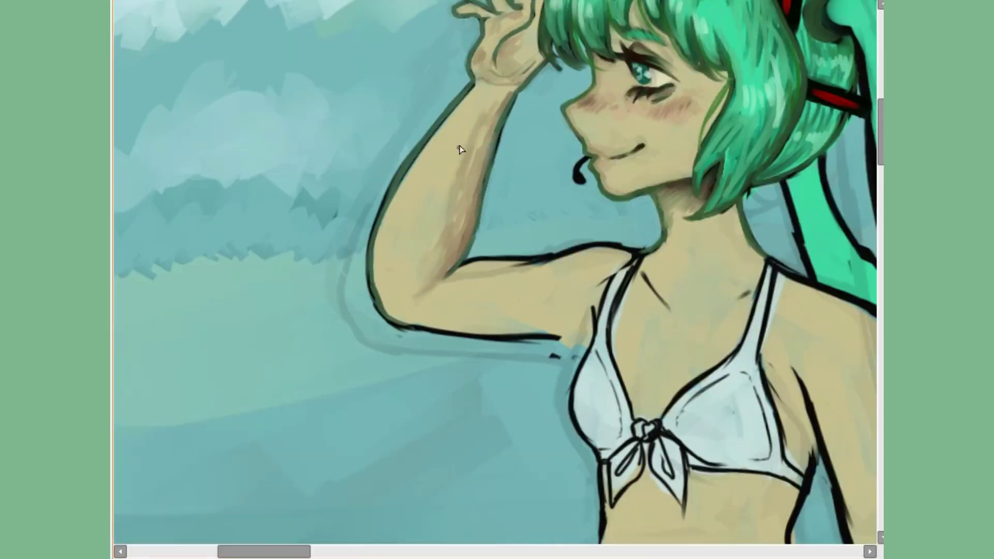
pyautogui.press('h')
pyautogui.press('h')
pyautogui.press('h')
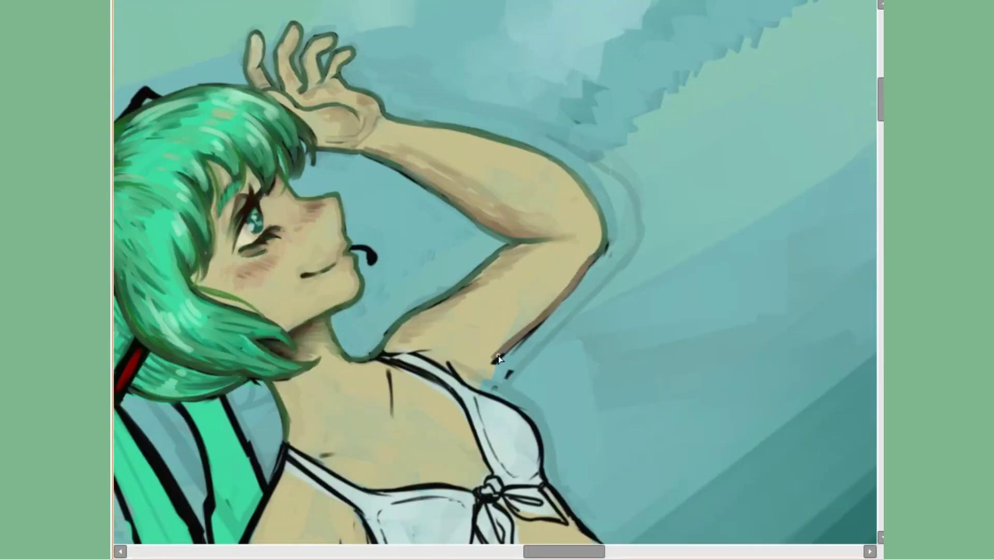
pyautogui.press('h')
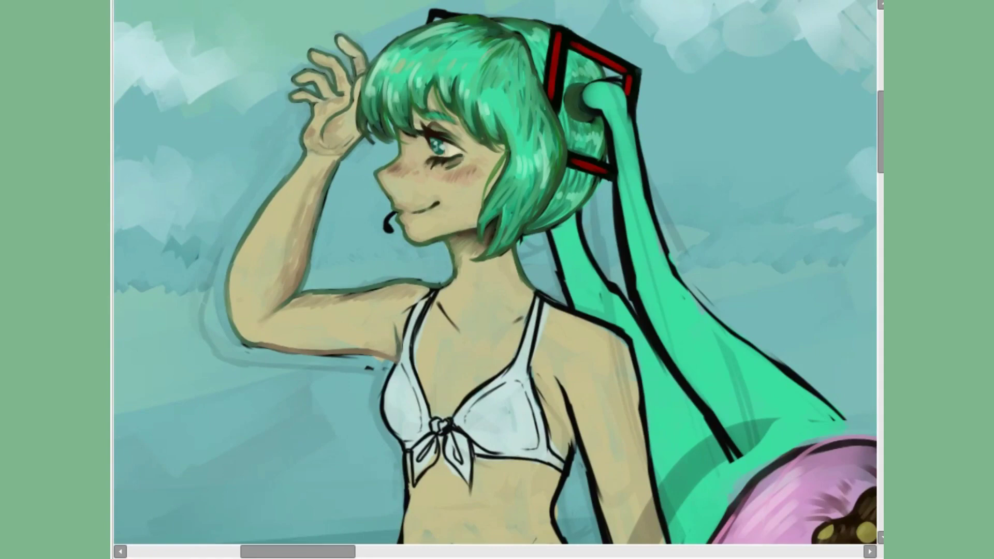
# Recolour the black outlines of the green-haired girl's shoulder and lowered arm in dark green.
pyautogui.scroll(-3, 494, 272)
pyautogui.press('h')
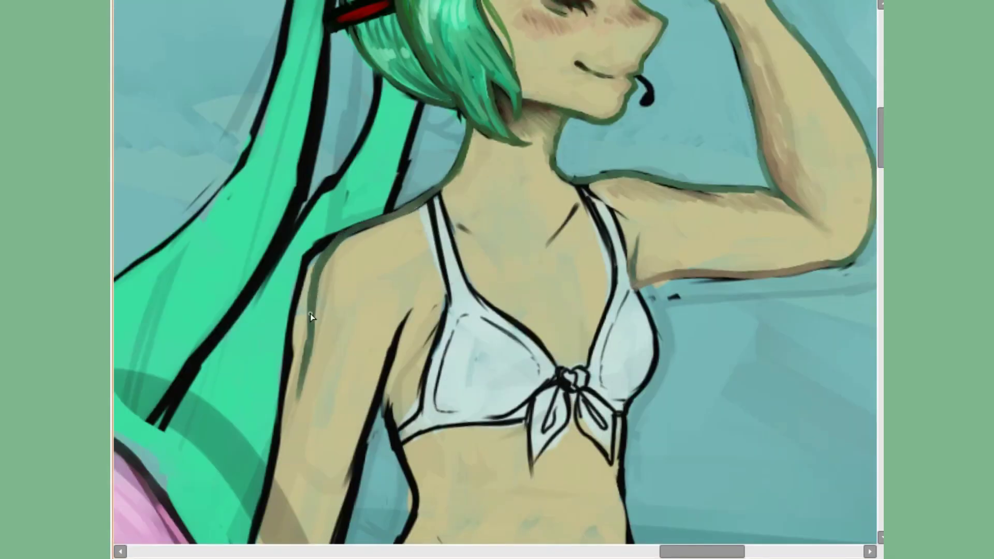
pyautogui.scroll(-3, 309, 313)
pyautogui.scroll(2, 378, 402)
pyautogui.scroll(-3, 313, 306)
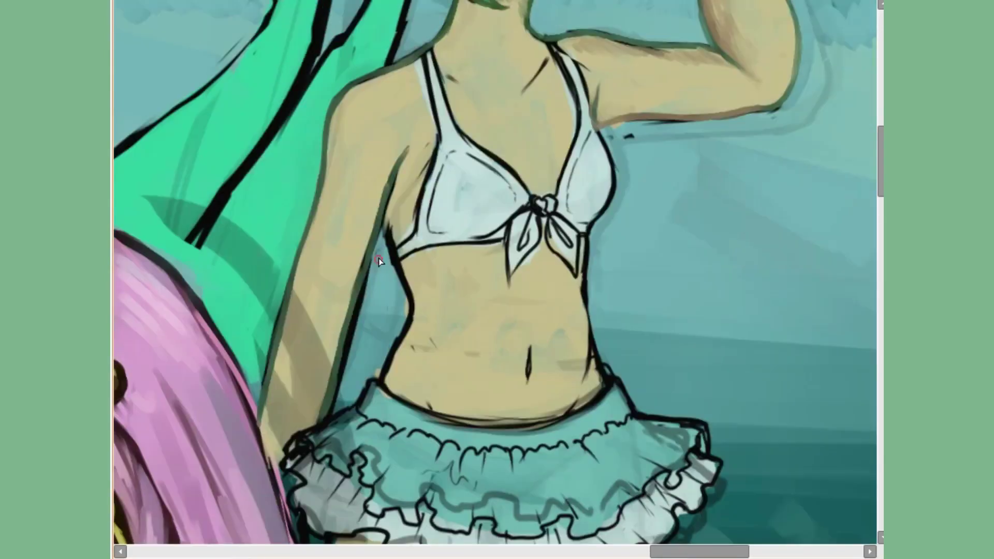
pyautogui.press('h')
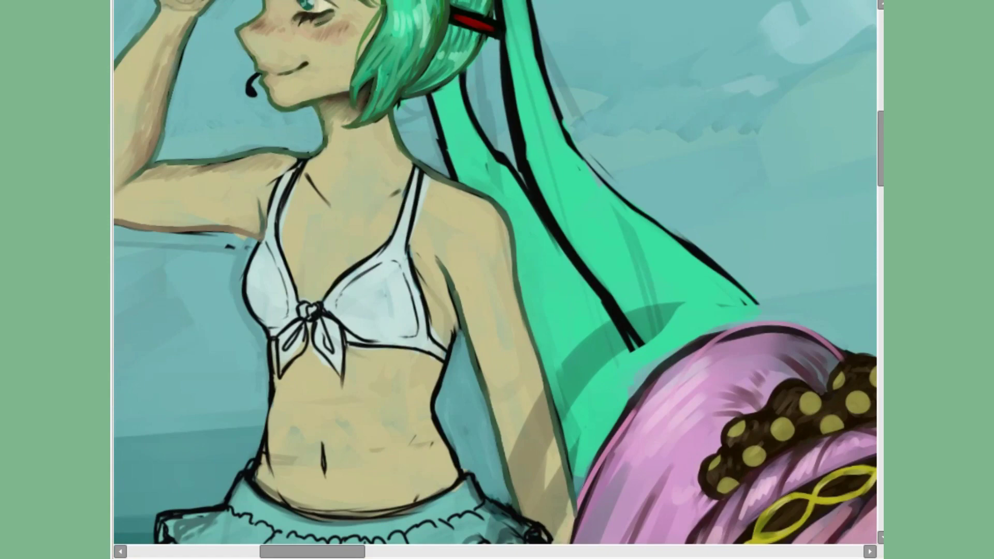
# Shade the shoulder, collarbones, chest and waist of the green-haired girl with soft brown strokes.
pyautogui.moveTo(459, 196); pyautogui.dragTo(497, 243)
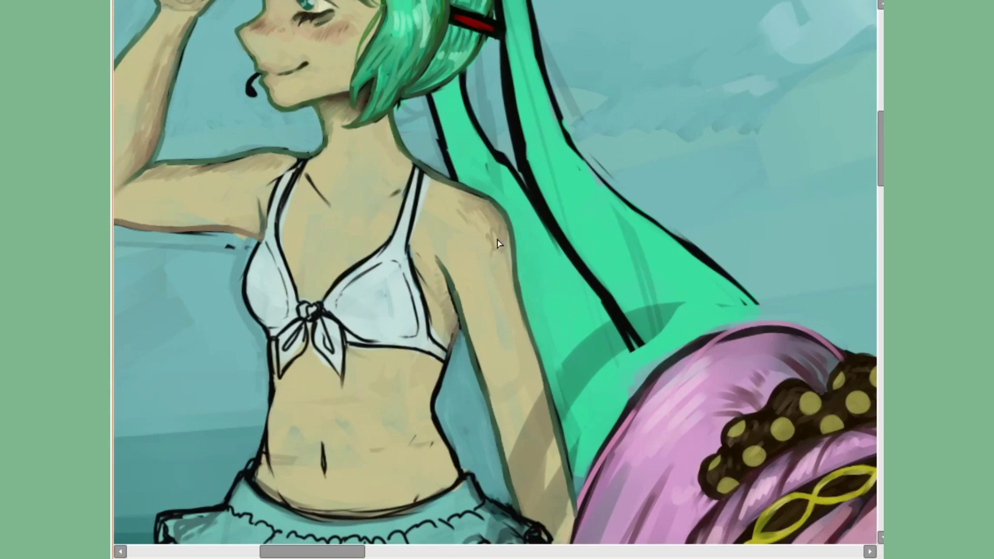
pyautogui.moveTo(273, 379); pyautogui.dragTo(416, 296)
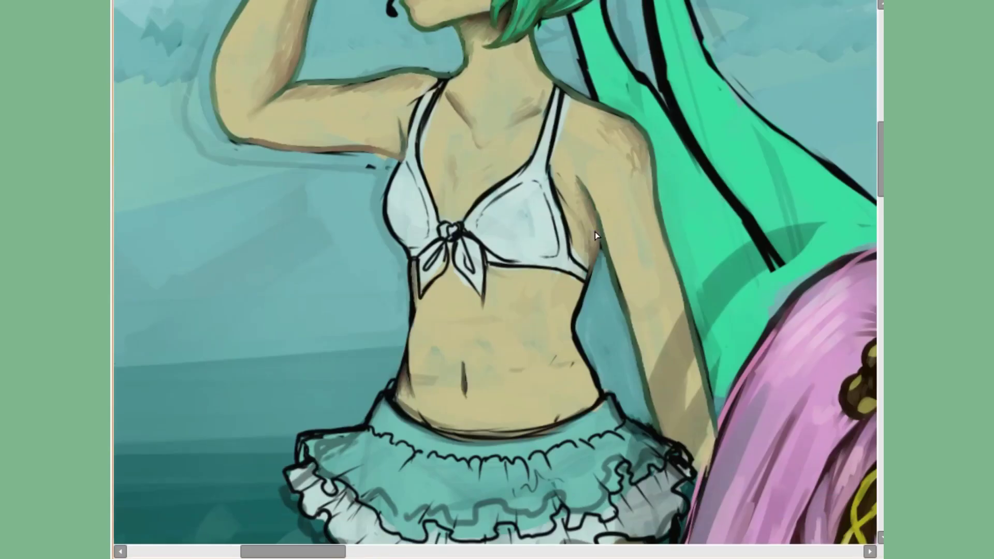
pyautogui.hscroll(3, 595, 231)
# Blend the shadow on the lowered forearm and paint over the stray sketch lines around the raised arm.
pyautogui.scroll(5, 617, 361)
pyautogui.press('h')
pyautogui.press('h')
pyautogui.scroll(-4, 362, 212)
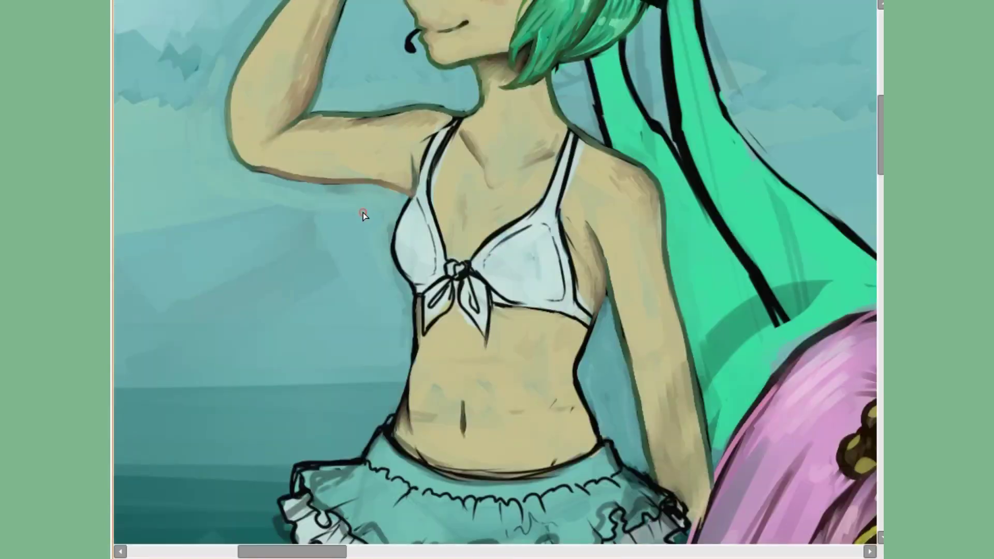
pyautogui.press('h')
# Recolour the waist outlines in dark green and shade the belly and navel with muted brown.
pyautogui.scroll(-3, 772, 217)
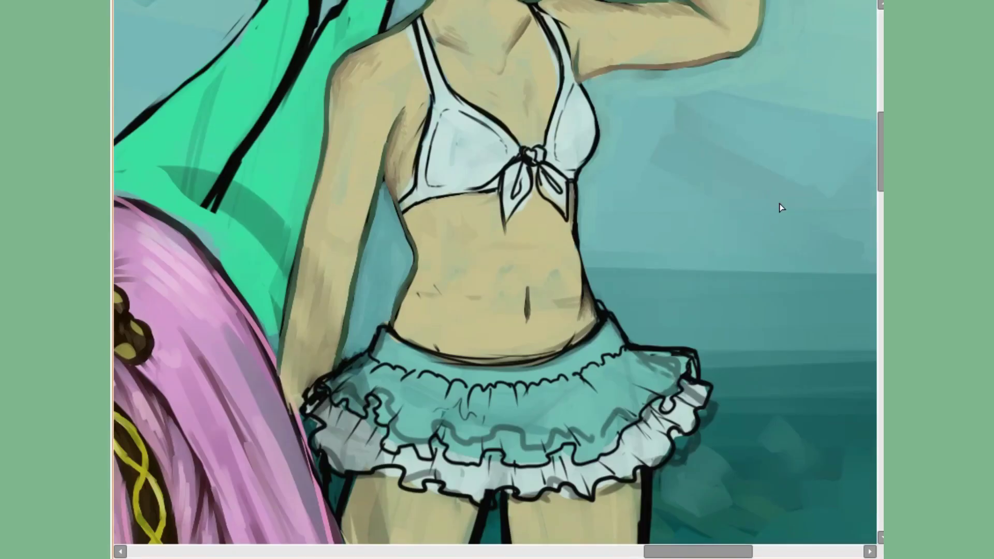
pyautogui.press('h')
pyautogui.scroll(2, 415, 302)
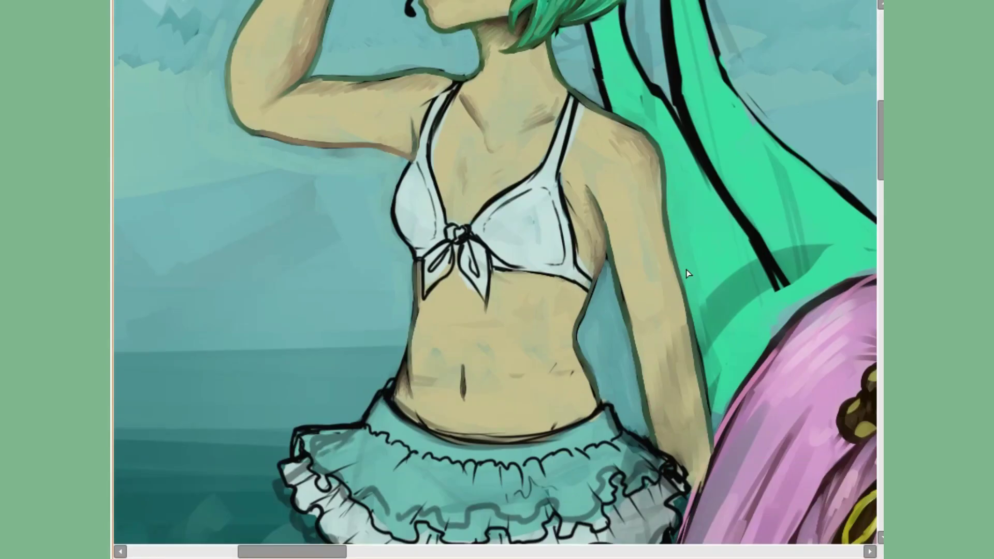
pyautogui.scroll(-2, 688, 273)
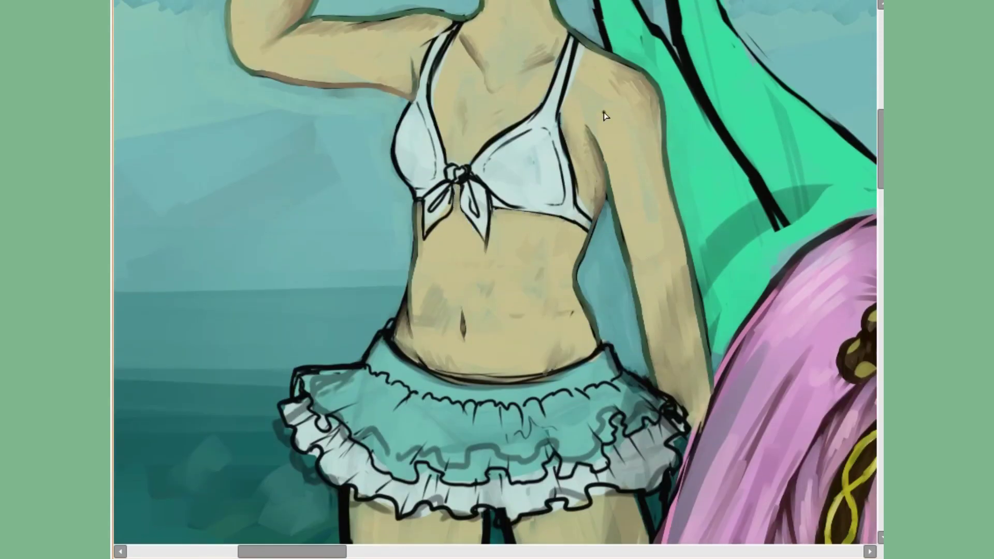
# Recolour the black outlines of the bikini straps and neckline in muted grey-green.
pyautogui.scroll(8, 606, 116)
pyautogui.scroll(-5, 502, 274)
pyautogui.scroll(2, 502, 275)
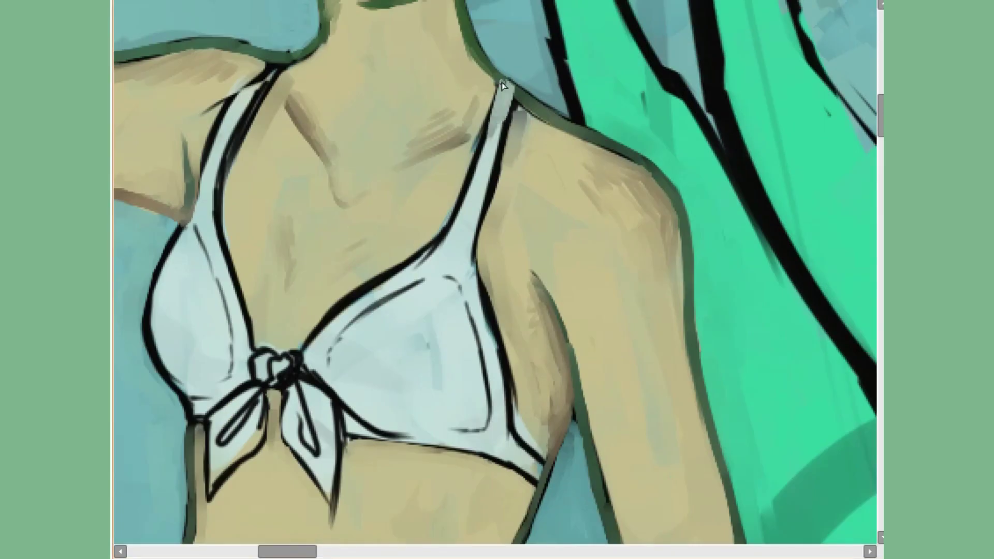
pyautogui.press('h')
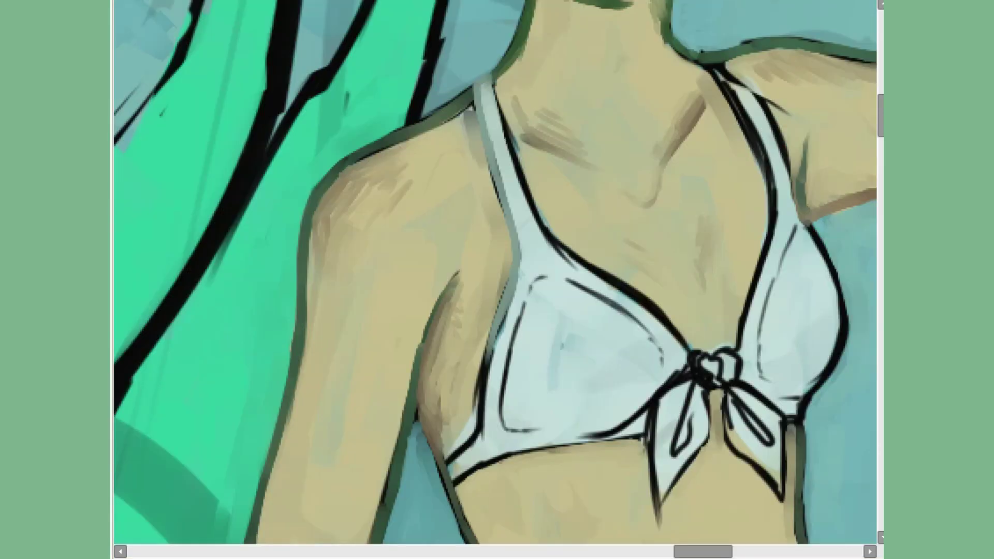
pyautogui.press('h')
pyautogui.press('h')
pyautogui.press('h')
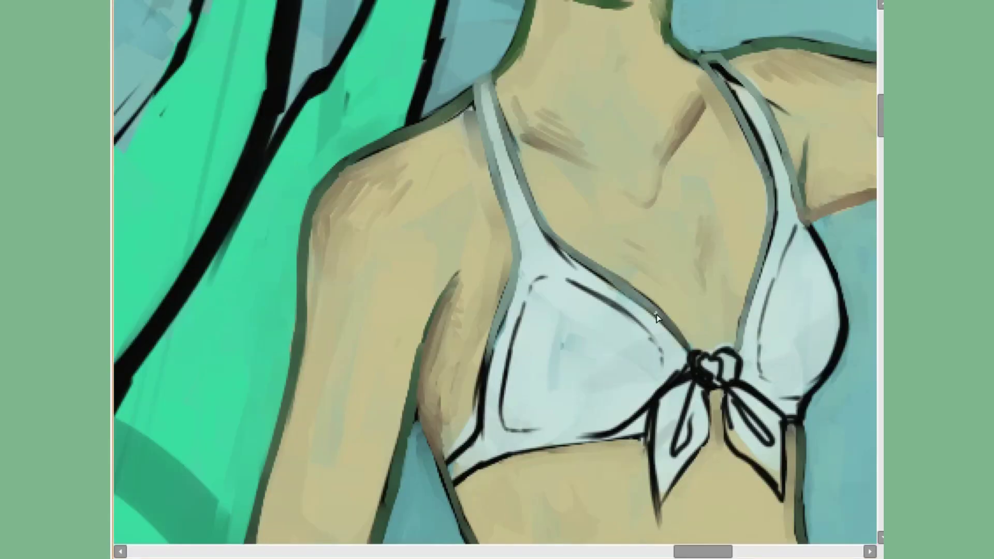
# Recolour the outer and lower edges of the bikini top, its centre knot and ribbon ends in grey-green.
pyautogui.press('h')
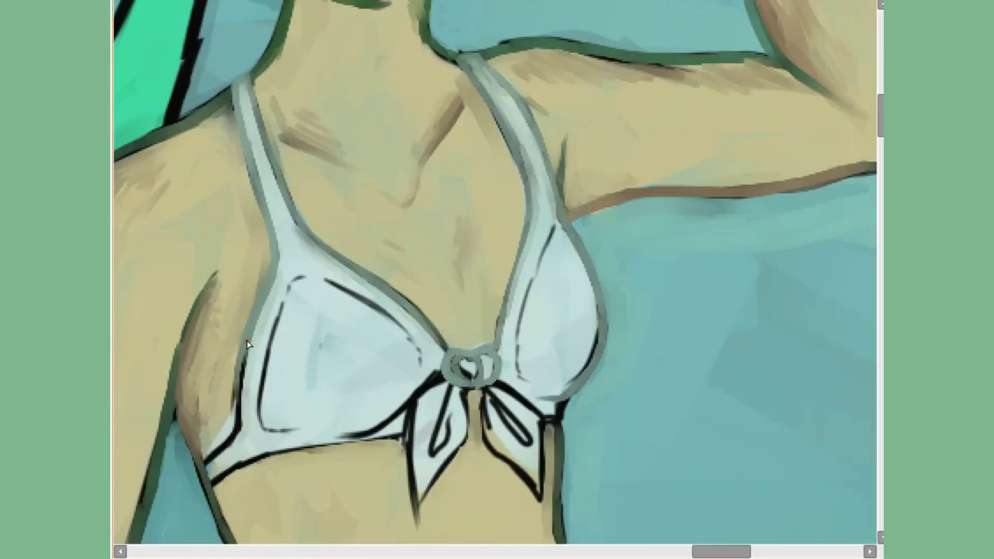
pyautogui.scroll(-3, 460, 89)
pyautogui.hotkey('ctrl', 'z')
pyautogui.hotkey('ctrl', 'z')
pyautogui.hotkey('ctrl', 'z')
pyautogui.hotkey('ctrl', 'z')
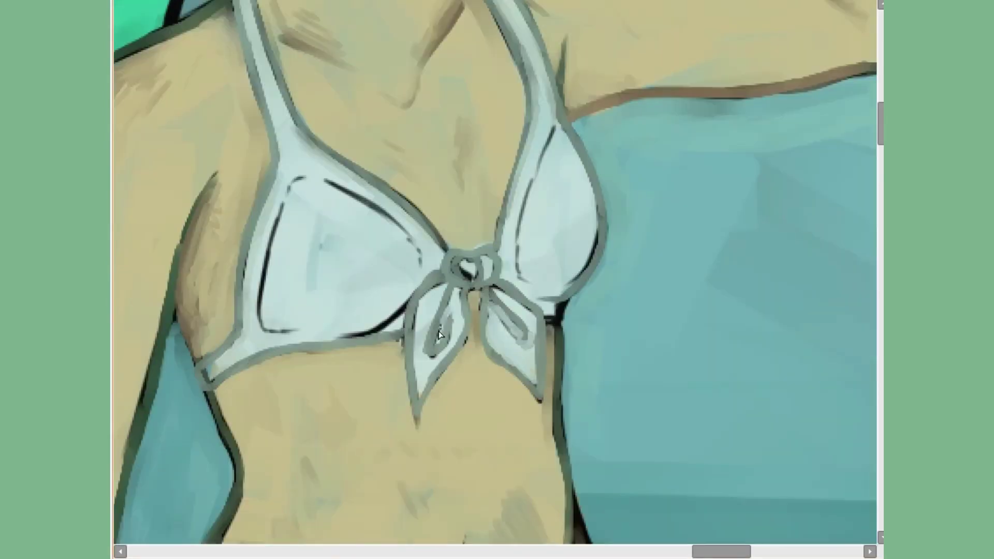
# Recolour the inner seam lines of both bikini cups in grey-green and refine the centre knot.
pyautogui.press('h')
pyautogui.press('h')
pyautogui.press('h')
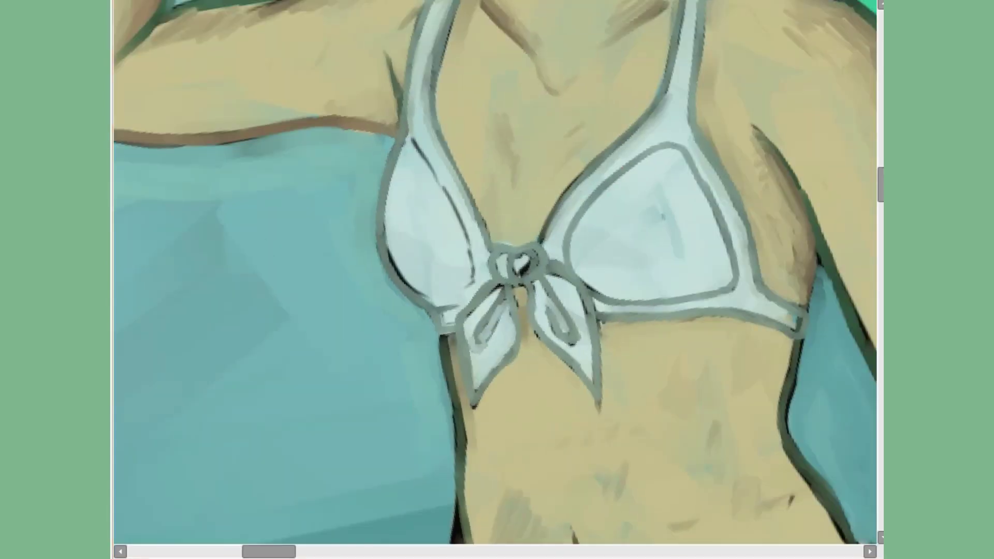
pyautogui.scroll(2, 540, 394)
pyautogui.hotkey('ctrl', 'z')
pyautogui.hotkey('ctrl', 'z')
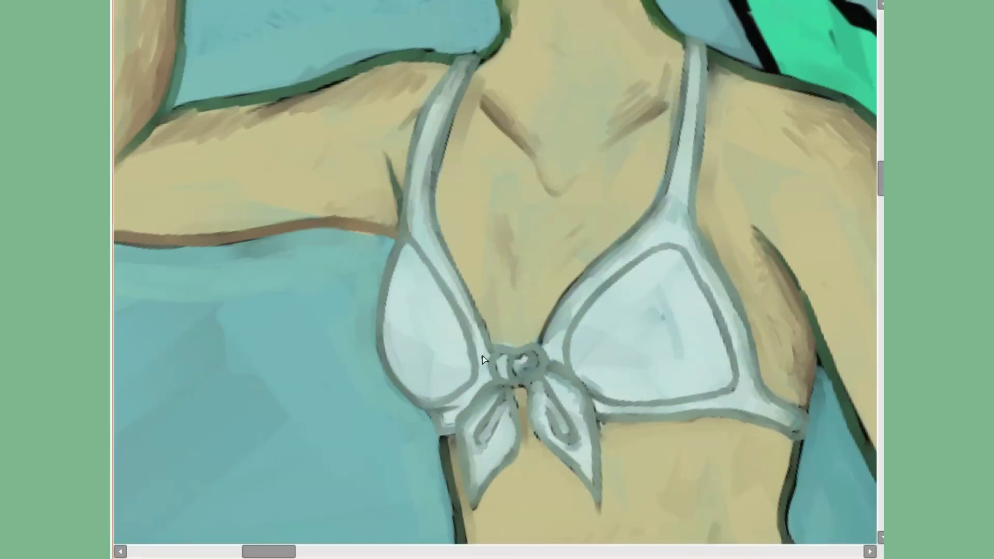
# Paint horizontal teal stripes across both white panels of the bikini top.
pyautogui.scroll(-2, 484, 360)
pyautogui.press('h')
pyautogui.moveTo(596, 264); pyautogui.dragTo(662, 259)
pyautogui.moveTo(650, 217); pyautogui.dragTo(694, 212)
pyautogui.press('h')
pyautogui.moveTo(429, 383); pyautogui.dragTo(585, 377)
pyautogui.moveTo(458, 422); pyautogui.dragTo(493, 429)
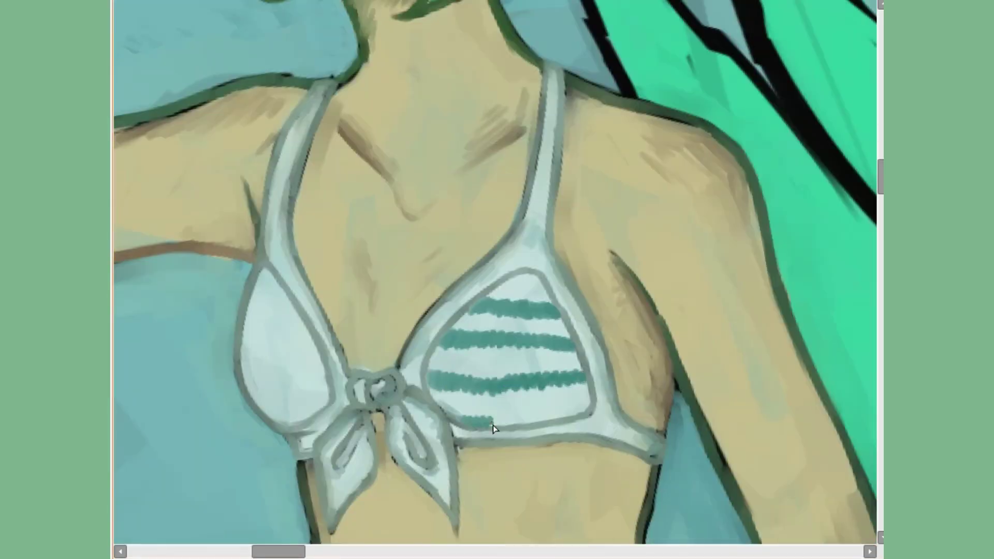
pyautogui.moveTo(248, 310); pyautogui.dragTo(311, 305)
pyautogui.moveTo(244, 373); pyautogui.dragTo(326, 386)
# Recolour the black outline of the skirt's waistband in dark teal.
pyautogui.scroll(-5, 437, 261)
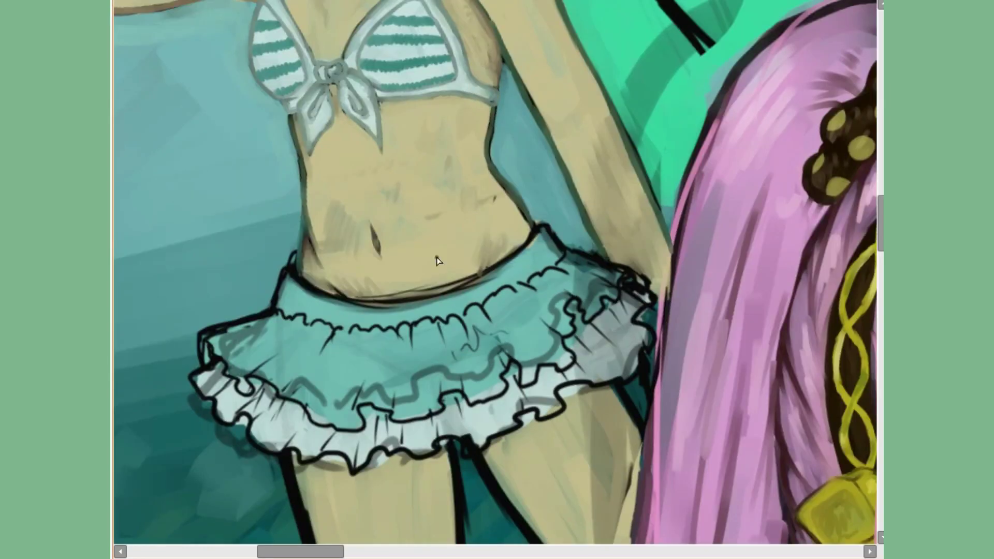
pyautogui.press('h')
pyautogui.press('h')
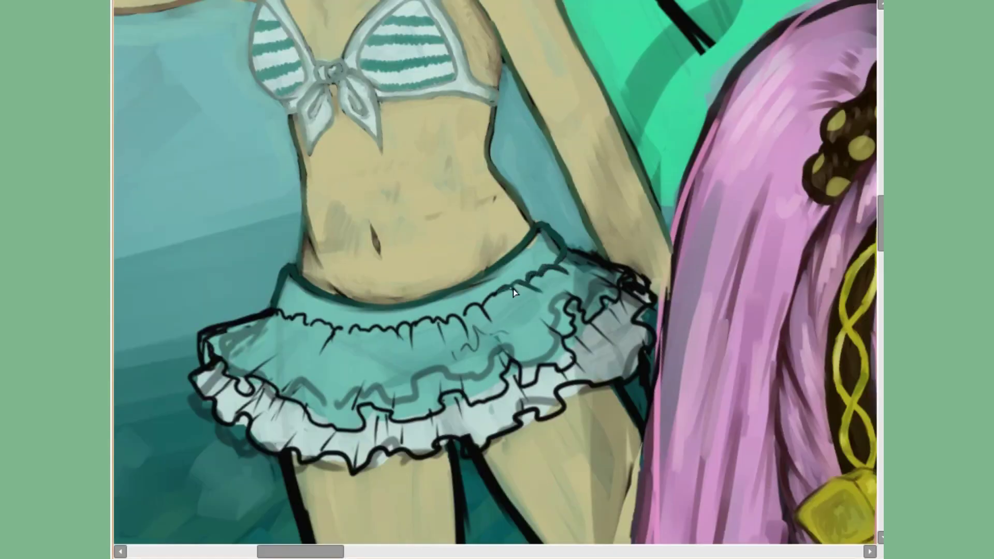
pyautogui.press('h')
pyautogui.press('h')
# Recolour the outlines of the skirt's gathers, side edge and upper ruffle in dark teal.
pyautogui.moveTo(595, 311); pyautogui.dragTo(523, 355)
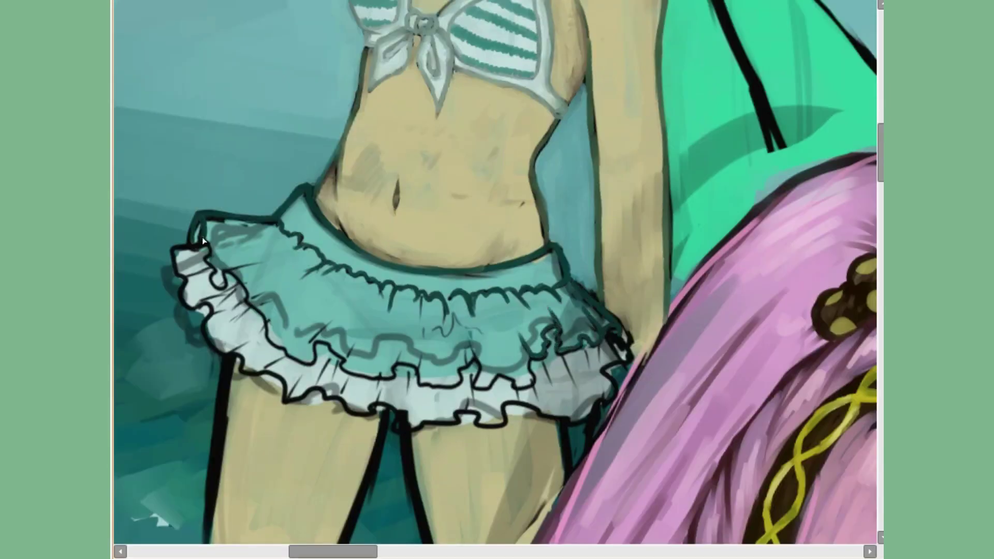
pyautogui.moveTo(279, 244); pyautogui.dragTo(202, 352)
pyautogui.press('h')
pyautogui.moveTo(652, 362); pyautogui.dragTo(505, 372)
pyautogui.press('h')
# Paint over the stray sketch lines on the teal skirt layer and shade its folds with soft green strokes.
pyautogui.moveTo(538, 140)
pyautogui.mouseDown()
pyautogui.moveTo(429, 197)
pyautogui.moveTo(544, 223)
pyautogui.mouseUp()
pyautogui.moveTo(507, 238); pyautogui.dragTo(449, 257)
pyautogui.moveTo(270, 212); pyautogui.dragTo(222, 239)
pyautogui.moveTo(303, 270)
pyautogui.mouseDown()
pyautogui.moveTo(444, 273)
pyautogui.moveTo(456, 231)
pyautogui.mouseUp()
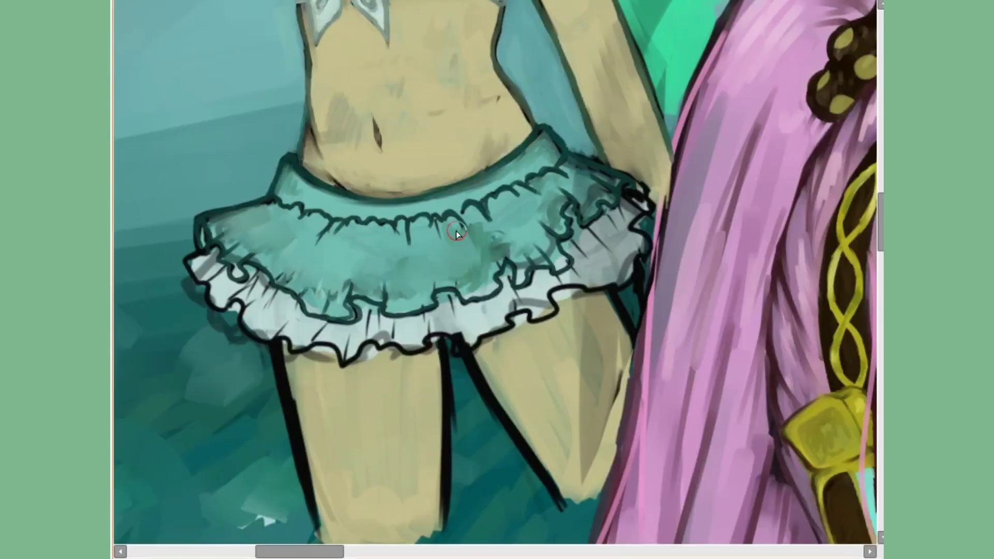
# Deepen the shading on the skirt's teal layer and add small yellow and dark purple accents near its sides.
pyautogui.moveTo(606, 168); pyautogui.dragTo(492, 259)
pyautogui.press('h')
pyautogui.press('h')
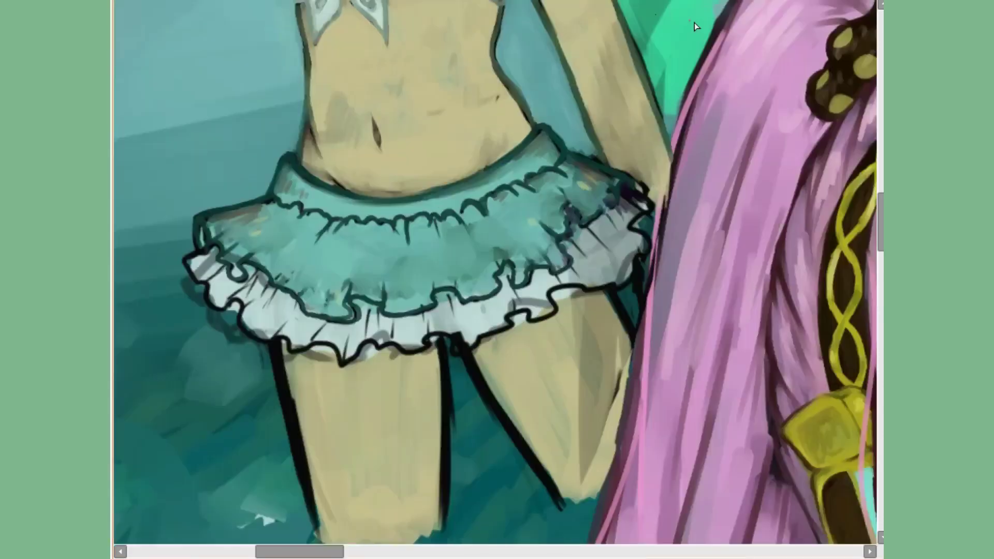
pyautogui.press('-')
pyautogui.press('+')
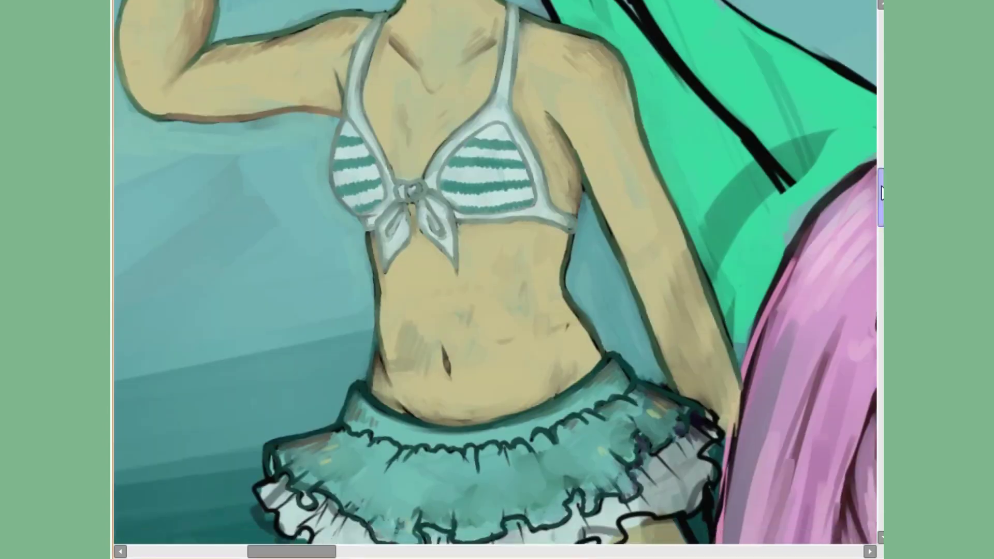
# Repaint the black outline of the skirt's white ruffle in soft grey and blend its pleat shading.
pyautogui.scroll(-5, 275, 170)
pyautogui.press('h')
pyautogui.moveTo(592, 294); pyautogui.dragTo(321, 269)
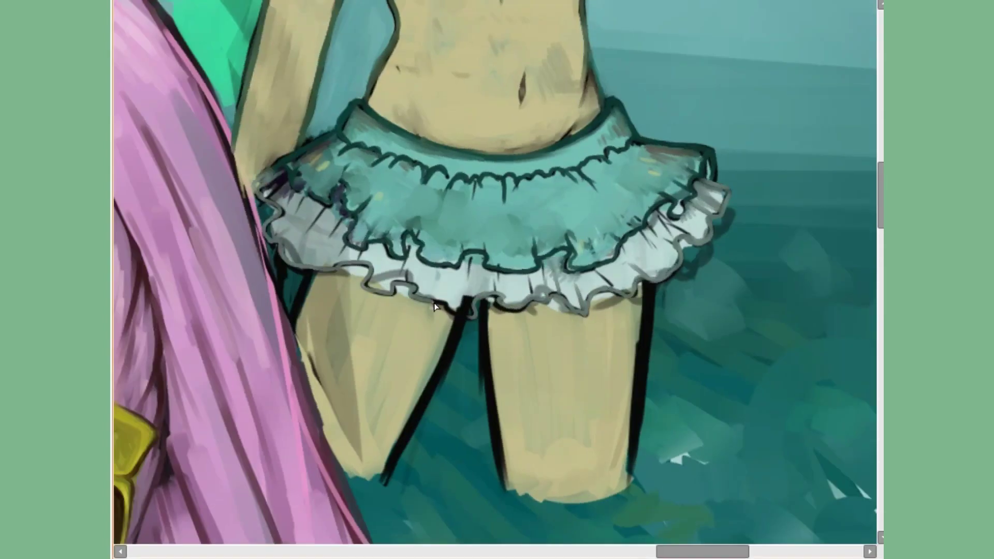
pyautogui.press('h')
pyautogui.scroll(3, 658, 243)
pyautogui.scroll(-2, 657, 244)
pyautogui.moveTo(534, 338); pyautogui.dragTo(554, 383)
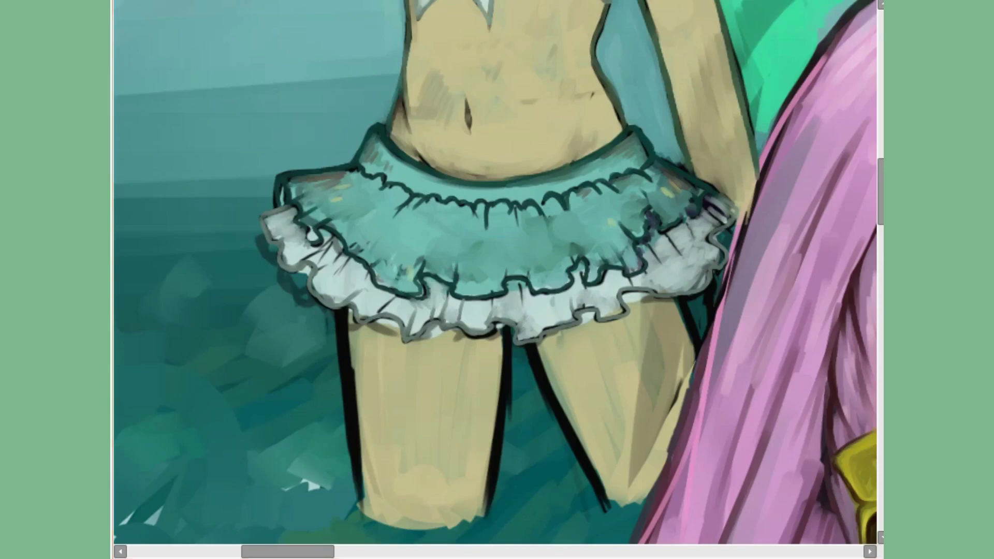
# Shade the green-haired girl's rear thigh with short brown hatching and replace its thick black outline with thin dark green lines.
pyautogui.moveTo(627, 300); pyautogui.dragTo(647, 466)
pyautogui.moveTo(585, 315); pyautogui.dragTo(668, 321)
pyautogui.moveTo(673, 403); pyautogui.dragTo(647, 487)
pyautogui.press('h')
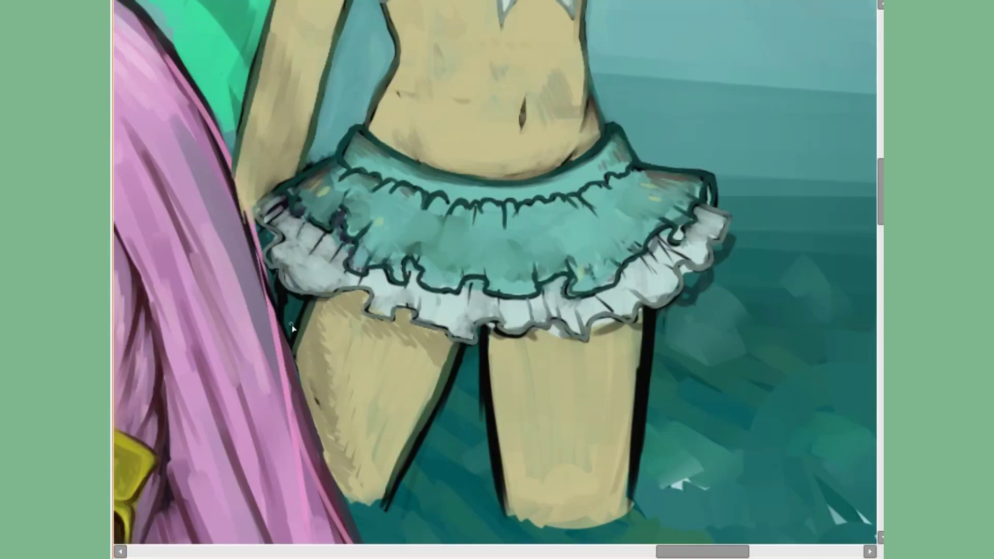
pyautogui.press('h')
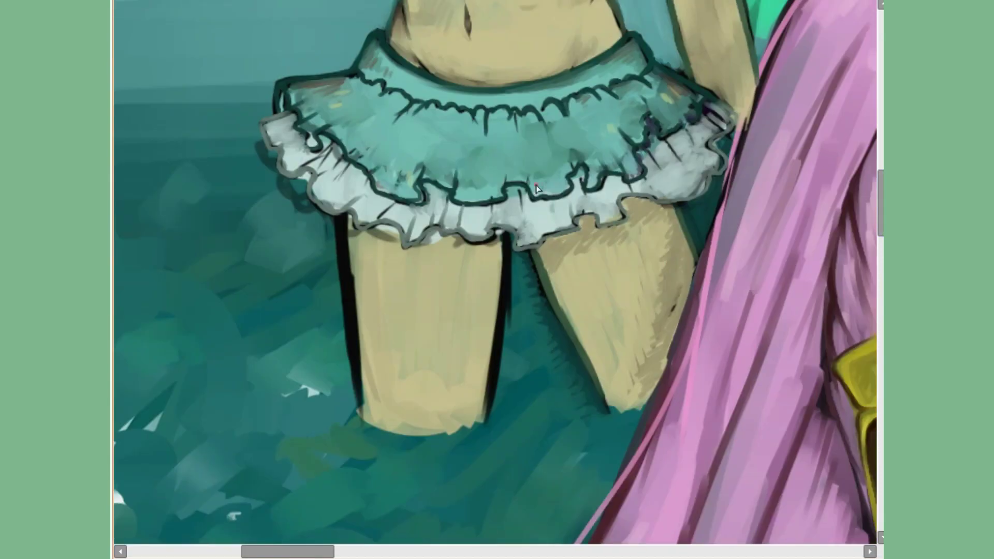
# Paint over the front leg's black outline in dark green and add white foam where the legs meet the water.
pyautogui.scroll(-5, 363, 298)
pyautogui.scroll(6, 364, 298)
pyautogui.moveTo(388, 135); pyautogui.dragTo(408, 419)
pyautogui.moveTo(374, 141); pyautogui.dragTo(398, 416)
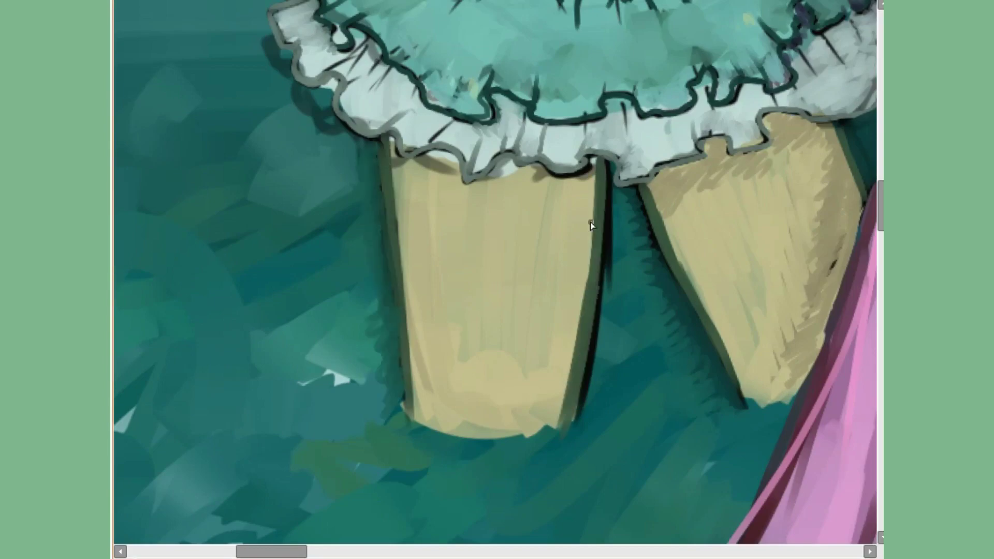
pyautogui.moveTo(592, 226); pyautogui.dragTo(455, 163)
pyautogui.scroll(-3, 455, 163)
pyautogui.moveTo(276, 383)
pyautogui.mouseDown()
pyautogui.moveTo(495, 393)
pyautogui.moveTo(536, 367)
pyautogui.moveTo(529, 410)
pyautogui.moveTo(263, 344)
pyautogui.moveTo(252, 404)
pyautogui.moveTo(593, 353)
pyautogui.mouseUp()
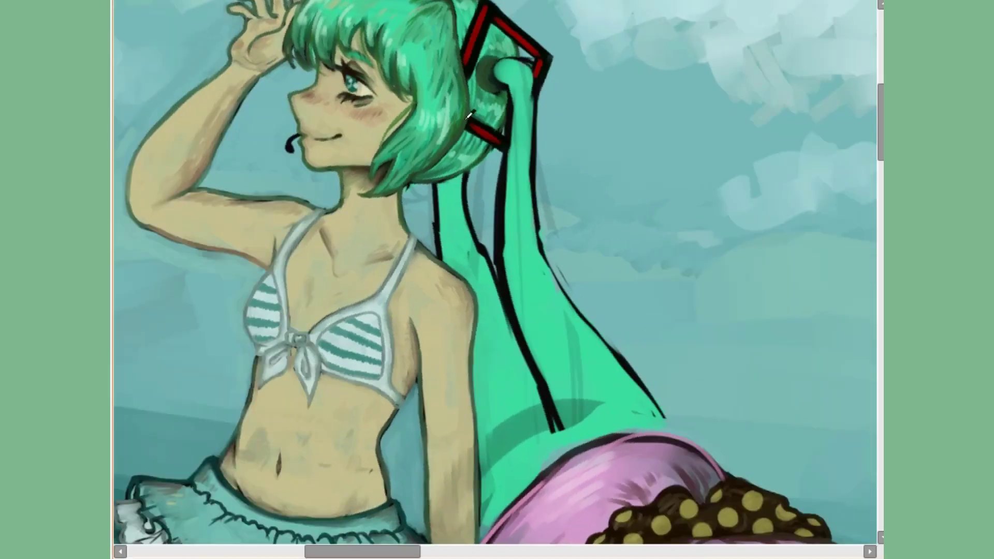
# Refine the black outlines of the green-haired girl's nearer pigtail into thinner dark green lines.
pyautogui.press('h')
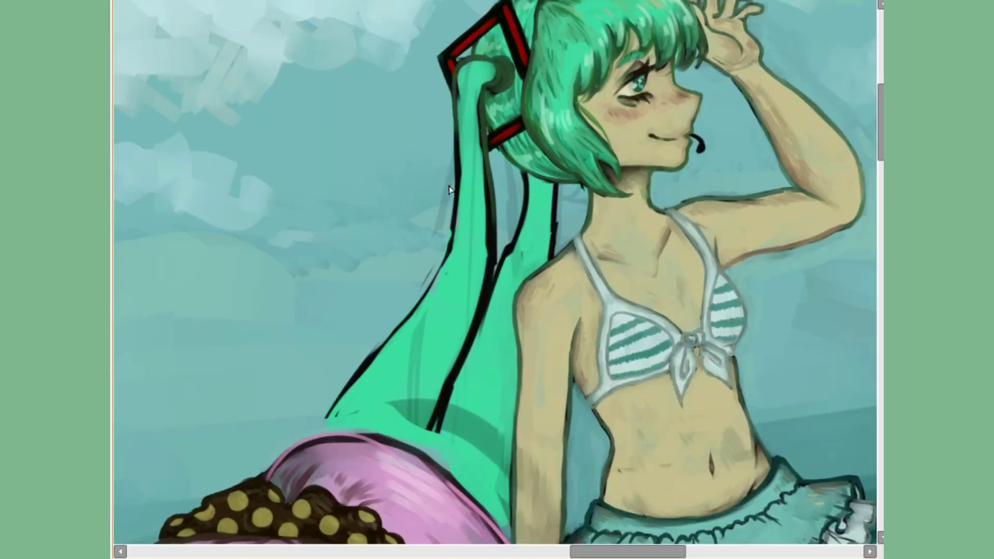
pyautogui.press('h')
pyautogui.press('h')
pyautogui.press('h')
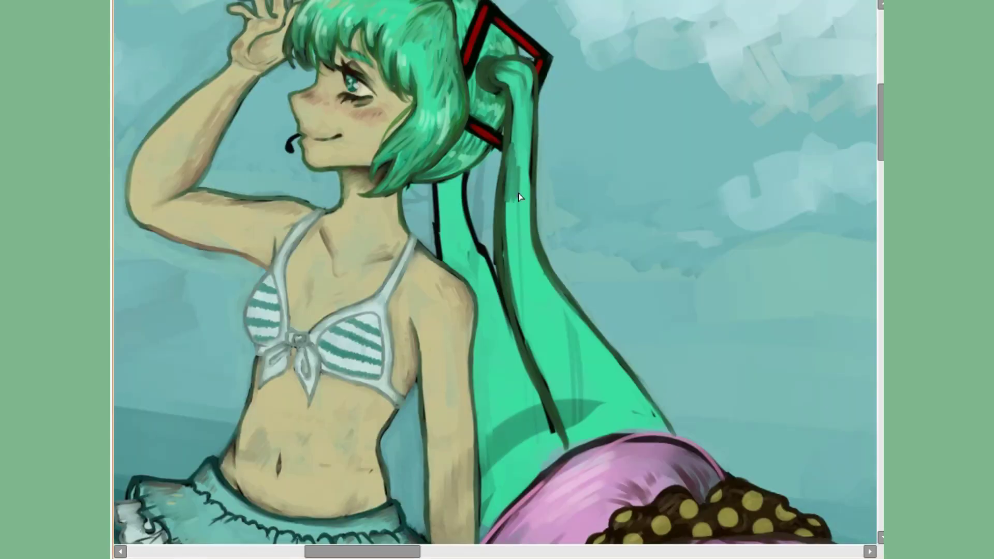
# Shade the nearer pigtail with long dark green strands following the flow of the hair down to its lower end.
pyautogui.moveTo(524, 103); pyautogui.dragTo(536, 292)
pyautogui.moveTo(538, 243); pyautogui.dragTo(595, 414)
pyautogui.press('h')
pyautogui.moveTo(487, 264); pyautogui.dragTo(474, 336)
pyautogui.moveTo(362, 362); pyautogui.dragTo(311, 434)
pyautogui.moveTo(435, 316)
pyautogui.mouseDown()
pyautogui.moveTo(336, 430)
pyautogui.moveTo(378, 358)
pyautogui.mouseUp()
pyautogui.press('h')
pyautogui.moveTo(517, 254); pyautogui.dragTo(513, 347)
pyautogui.moveTo(517, 191); pyautogui.dragTo(548, 347)
pyautogui.moveTo(636, 362); pyautogui.dragTo(570, 425)
pyautogui.moveTo(523, 295); pyautogui.dragTo(552, 394)
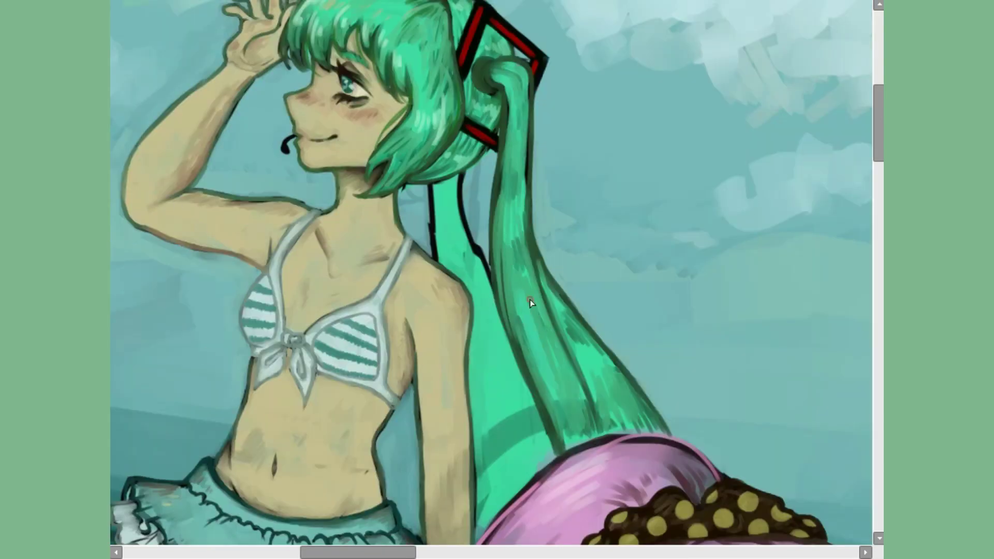
# Add pale mint highlights along the curve and lower strands of the nearer pigtail.
pyautogui.moveTo(520, 129); pyautogui.dragTo(548, 315)
pyautogui.moveTo(497, 248); pyautogui.dragTo(569, 408)
pyautogui.press('h')
pyautogui.scroll(-5, 492, 273)
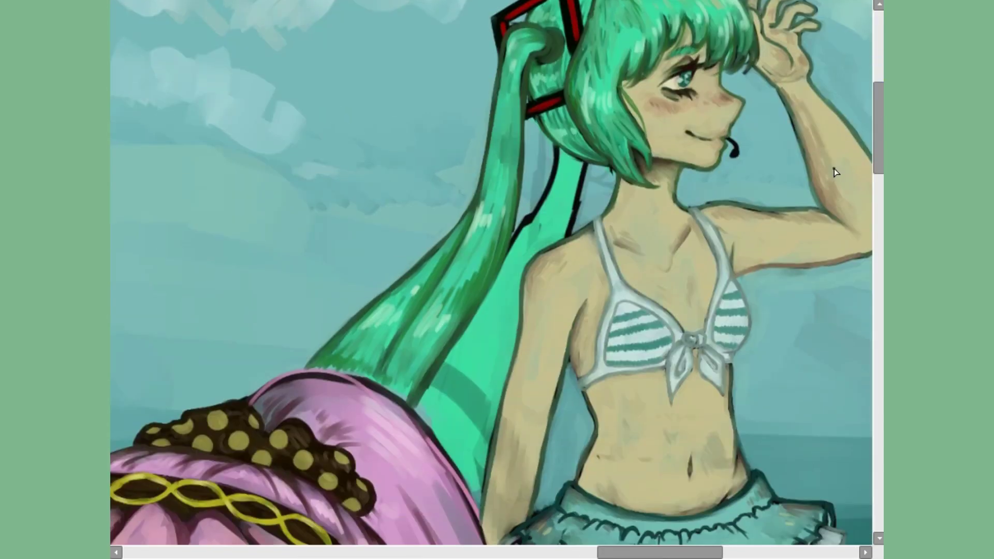
# Repaint the rear pigtail's black outlines in thin dark green and draw strand lines through its lower part.
pyautogui.press('h')
pyautogui.moveTo(430, 155); pyautogui.dragTo(556, 381)
pyautogui.press('h')
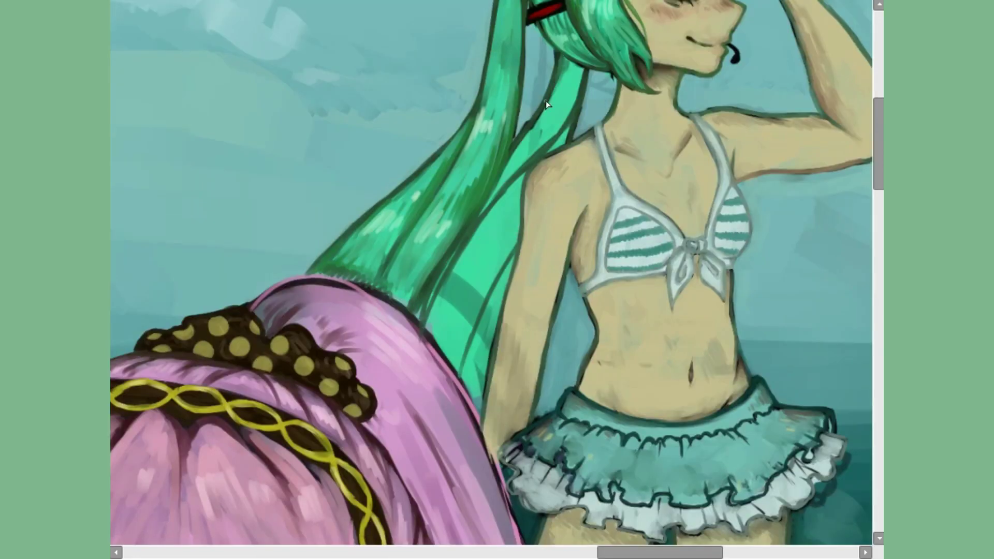
# Shade the rear pigtail with dark and light green strands over the flat base colour and save the painting.
pyautogui.moveTo(497, 191); pyautogui.dragTo(560, 134)
pyautogui.scroll(2, 441, 404)
pyautogui.moveTo(545, 235); pyautogui.dragTo(567, 181)
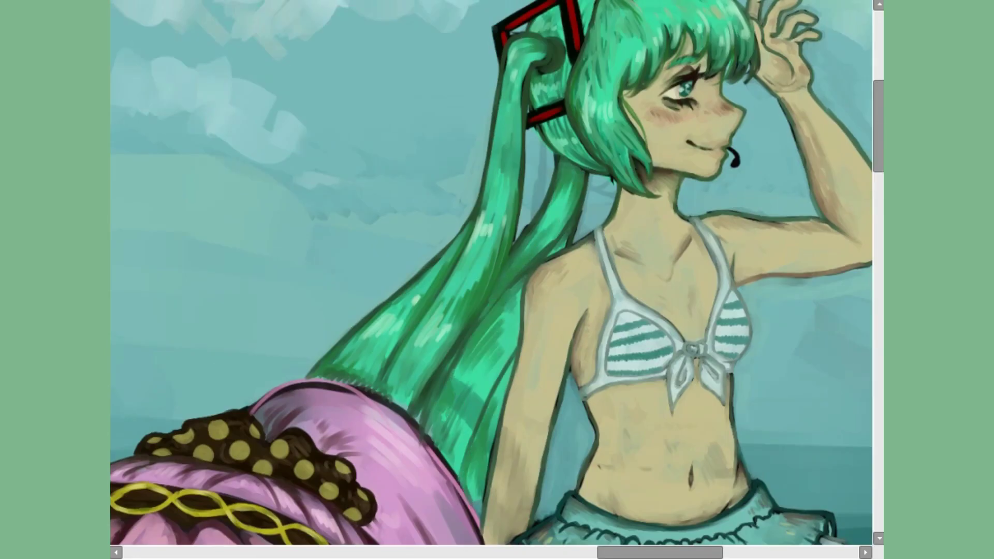
pyautogui.press('h')
pyautogui.hotkey('ctrl', 's')
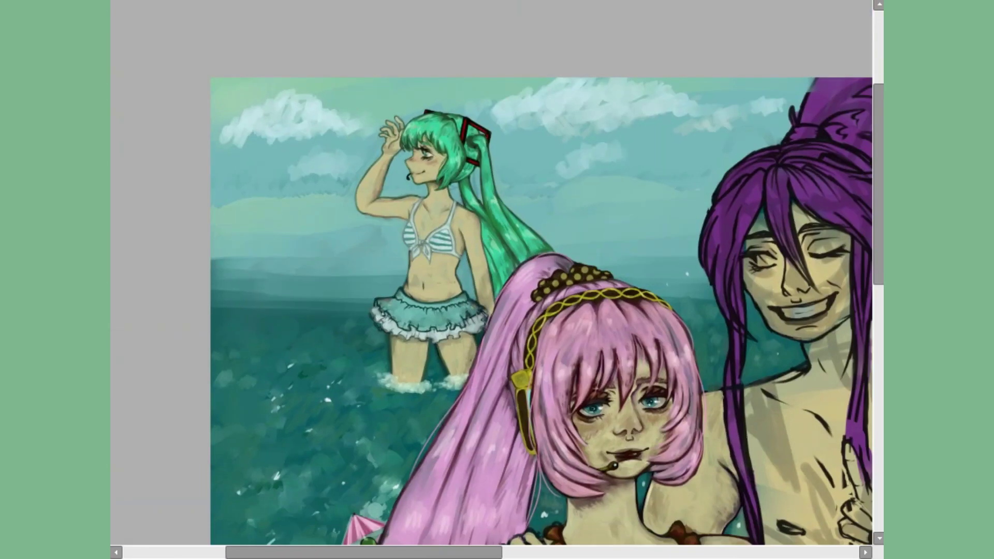
# Paint glossy purple nails on the four fingertips resting on the pink-haired woman's shoulder.
pyautogui.press('-')
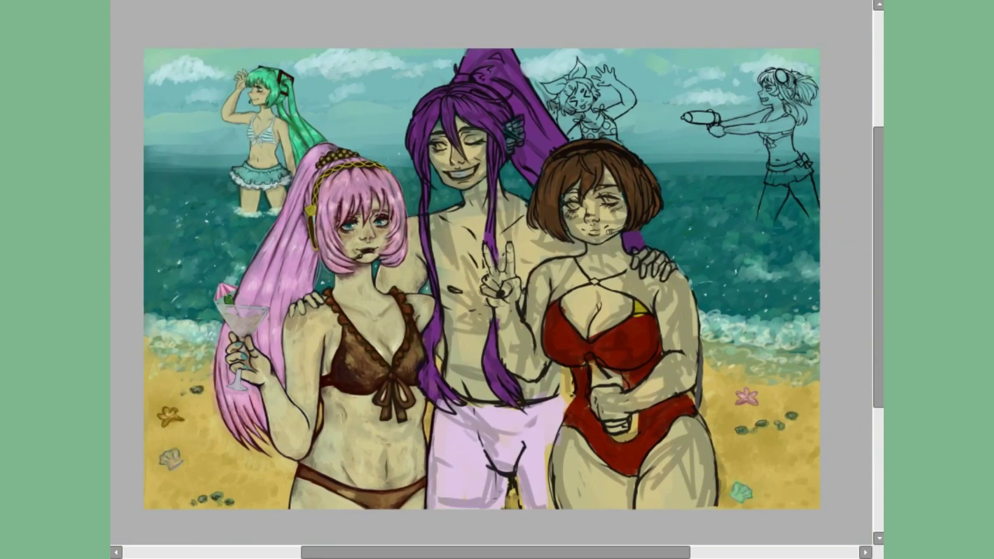
pyautogui.press('+')
pyautogui.press('-')
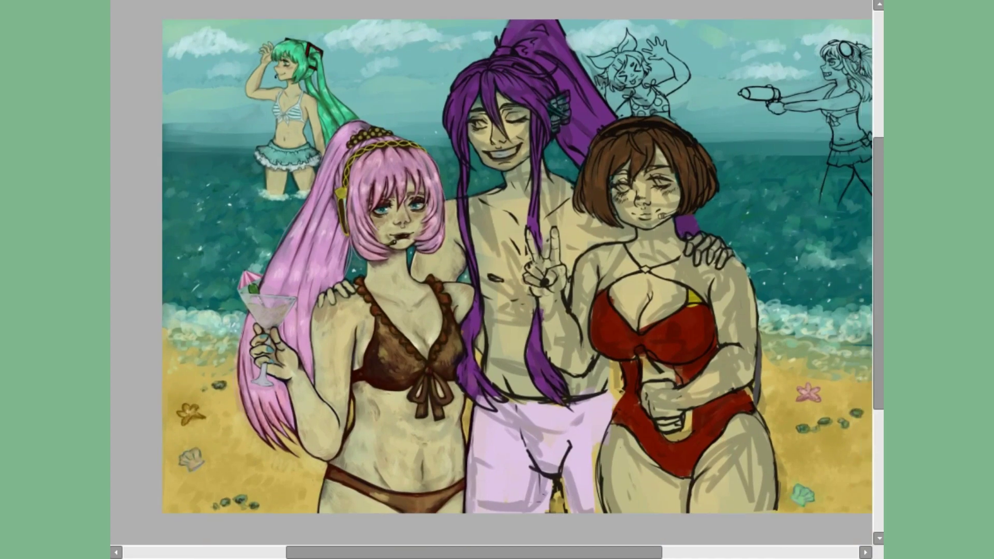
pyautogui.press('+')
pyautogui.moveTo(281, 223)
pyautogui.mouseDown()
pyautogui.moveTo(313, 207)
pyautogui.moveTo(512, 196)
pyautogui.moveTo(374, 191)
pyautogui.mouseUp()
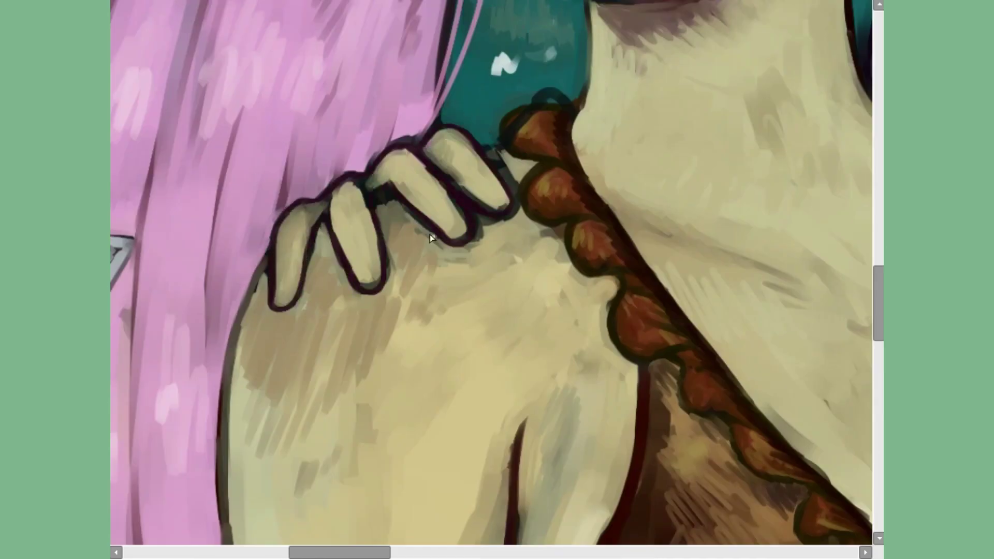
pyautogui.moveTo(431, 238); pyautogui.dragTo(383, 210)
pyautogui.moveTo(375, 288); pyautogui.dragTo(366, 265)
pyautogui.moveTo(458, 233); pyautogui.dragTo(451, 220)
pyautogui.moveTo(509, 208); pyautogui.dragTo(498, 195)
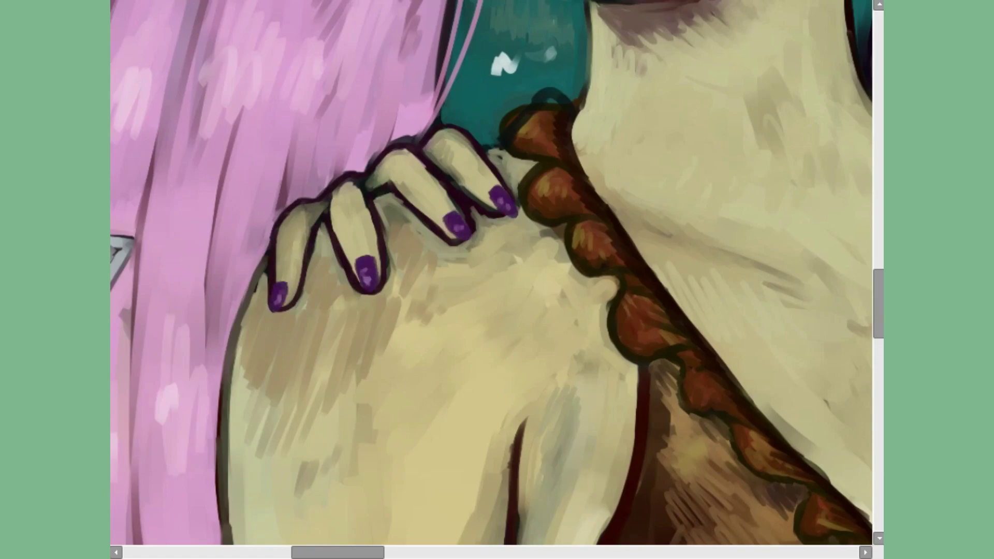
# Repaint the purple-haired man's open eye with dark purple lid lines and start smoothing the skin beneath it.
pyautogui.scroll(-5, 492, 279)
pyautogui.scroll(5, 475, 167)
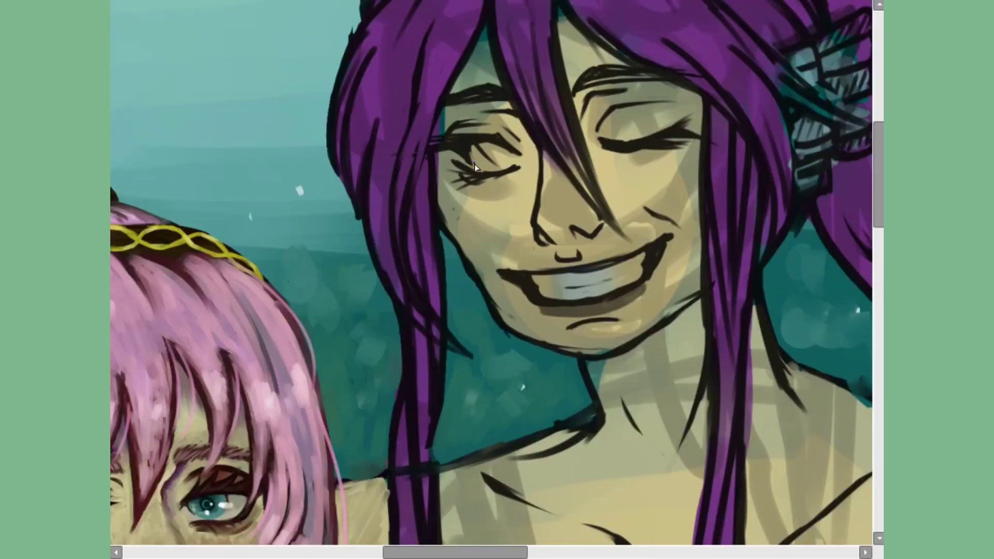
pyautogui.scroll(2, 475, 167)
pyautogui.press('h')
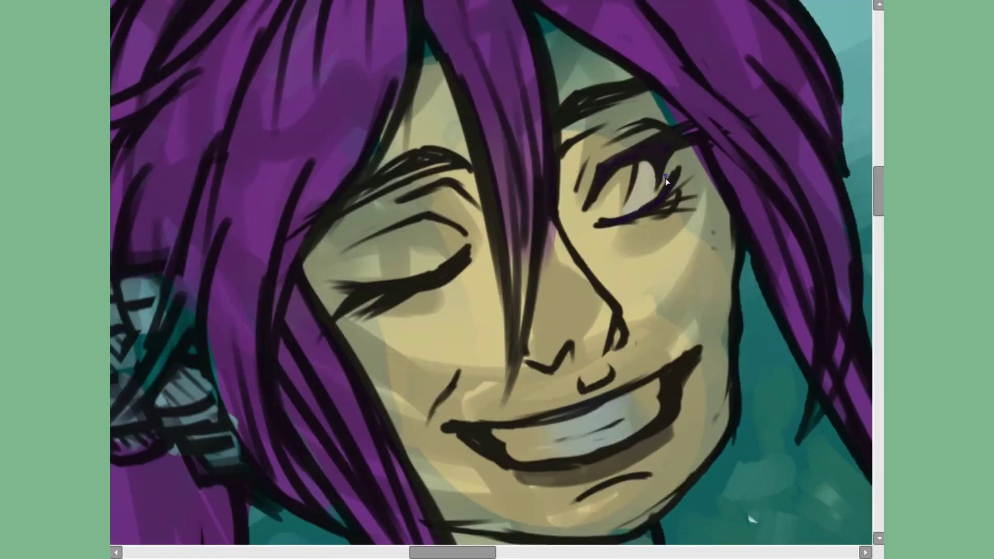
pyautogui.moveTo(665, 178); pyautogui.dragTo(709, 270)
# Blend the blocky skin shading on both of the purple-haired man's cheeks and along his jaw.
pyautogui.press('h')
pyautogui.scroll(-2, 321, 430)
pyautogui.moveTo(311, 336); pyautogui.dragTo(356, 407)
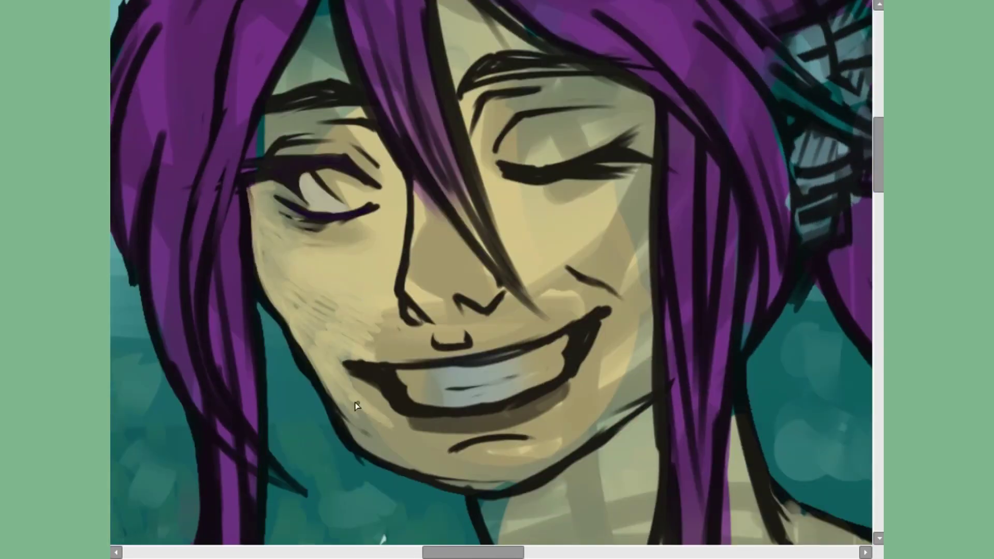
pyautogui.moveTo(580, 316); pyautogui.dragTo(615, 350)
pyautogui.moveTo(641, 223)
pyautogui.mouseDown()
pyautogui.moveTo(608, 378)
pyautogui.moveTo(631, 373)
pyautogui.mouseUp()
pyautogui.scroll(2, 629, 240)
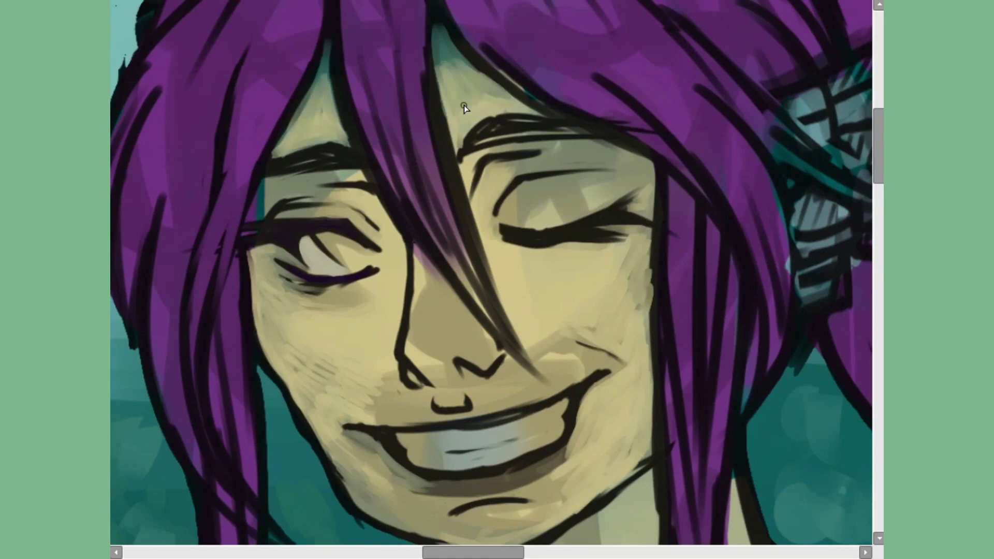
# Smooth the skin shading on the man's forehead, closed eyelid and nose, and tint his open eye lavender.
pyautogui.press('h')
pyautogui.moveTo(487, 167)
pyautogui.mouseDown()
pyautogui.moveTo(443, 193)
pyautogui.moveTo(459, 211)
pyautogui.moveTo(466, 372)
pyautogui.mouseUp()
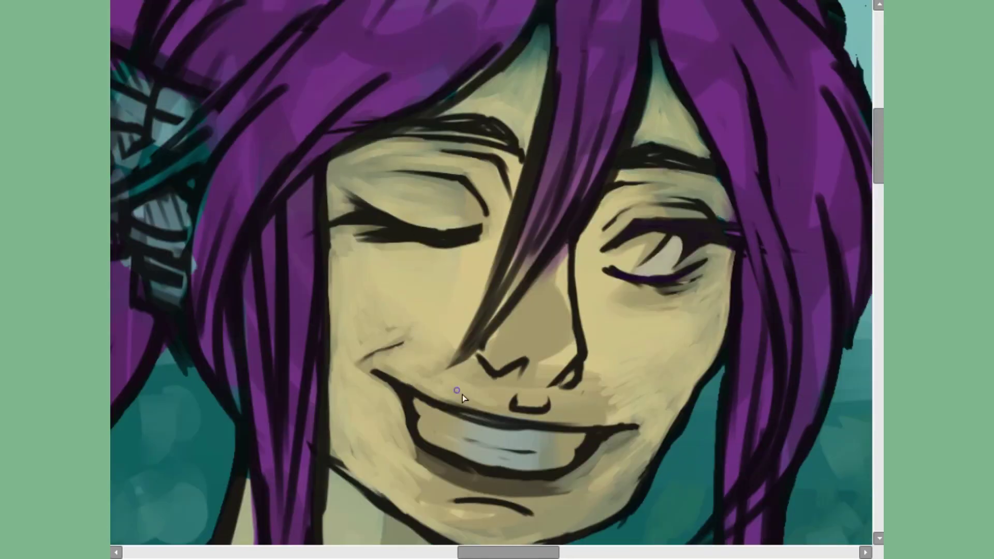
pyautogui.press('h')
pyautogui.moveTo(466, 253); pyautogui.dragTo(435, 342)
pyautogui.scroll(-1, 435, 363)
pyautogui.moveTo(394, 383); pyautogui.dragTo(427, 439)
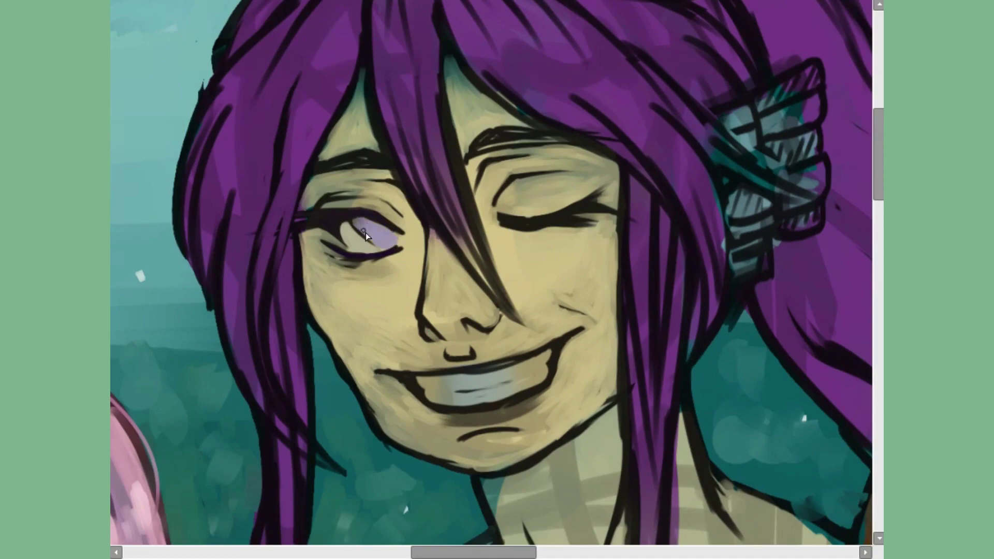
# Refine the man's open eye with fine dark lashes at the outer corner and softened lid lines.
pyautogui.press('h')
pyautogui.press('h')
pyautogui.scroll(1, 576, 244)
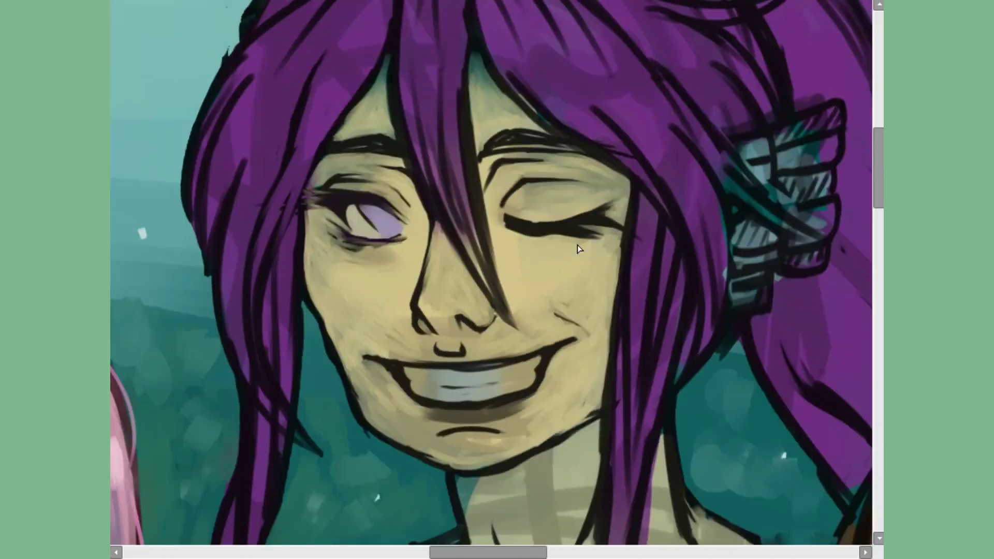
pyautogui.scroll(1, 476, 244)
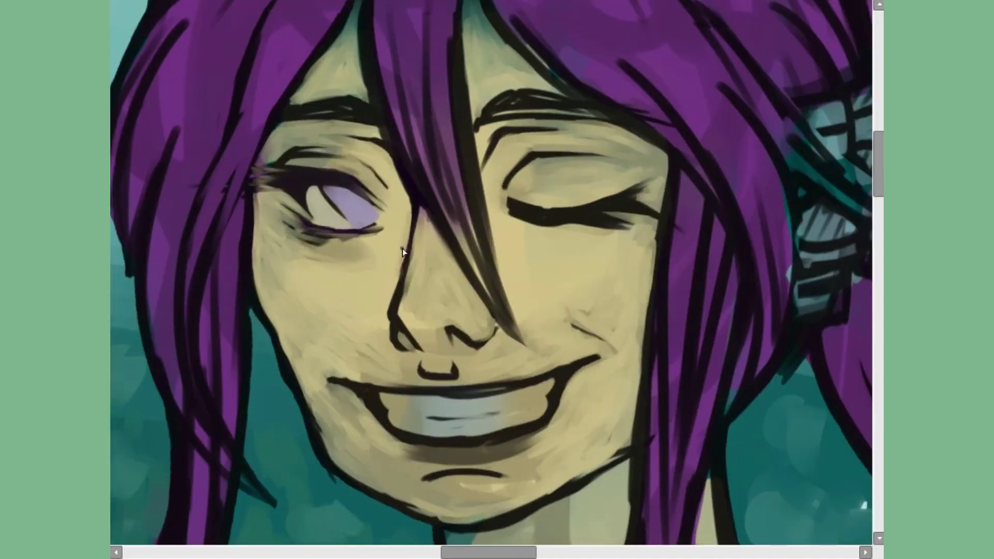
# Repaint the man's nose and jaw outlines in thinner dark purple and hatch a small shadow on the nose.
pyautogui.moveTo(465, 343); pyautogui.dragTo(498, 327)
pyautogui.press('h')
pyautogui.press('h')
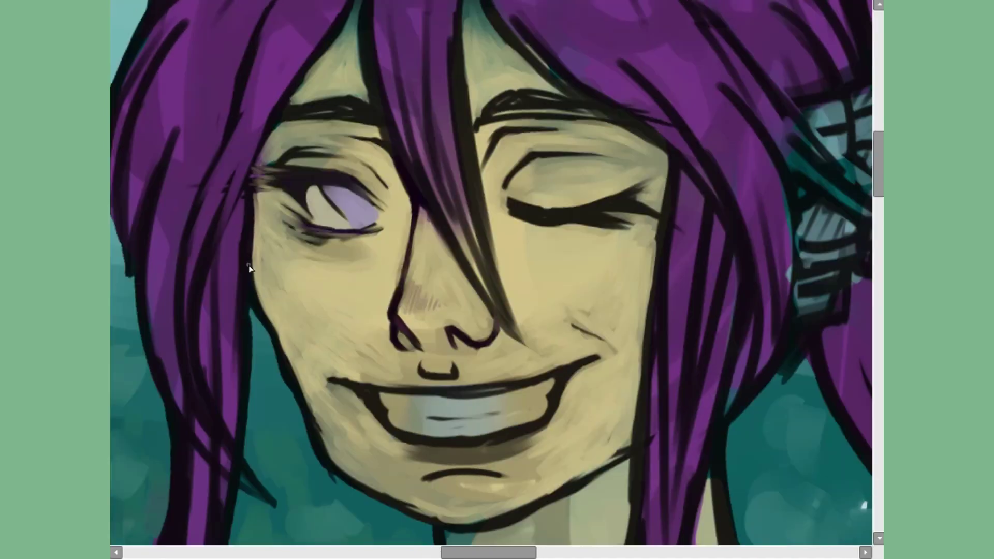
pyautogui.scroll(-1, 602, 396)
pyautogui.press('h')
pyautogui.press('h')
pyautogui.scroll(1, 331, 356)
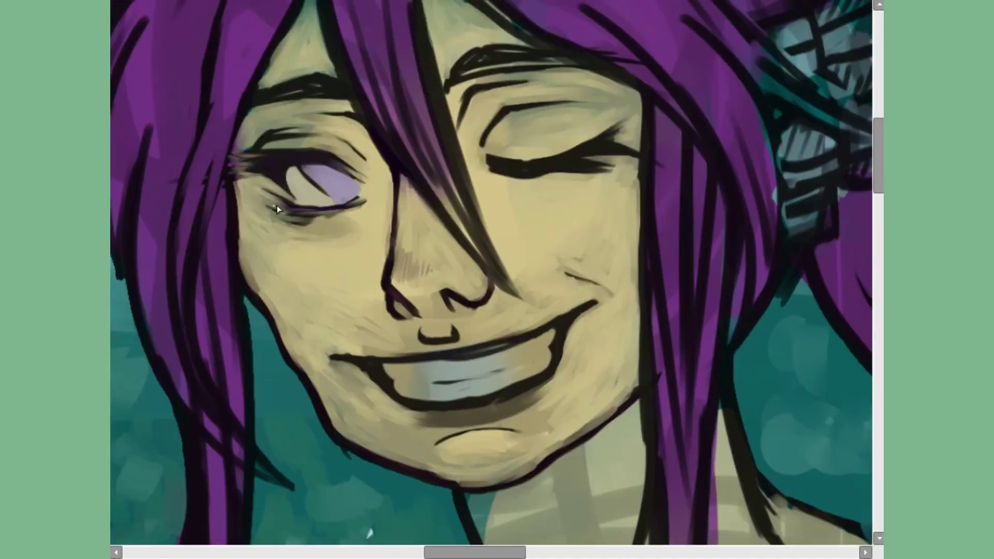
# Hatch short shading strokes beneath both of the man's eyes and darken his lower lip with deep purple.
pyautogui.press('h')
pyautogui.press('h')
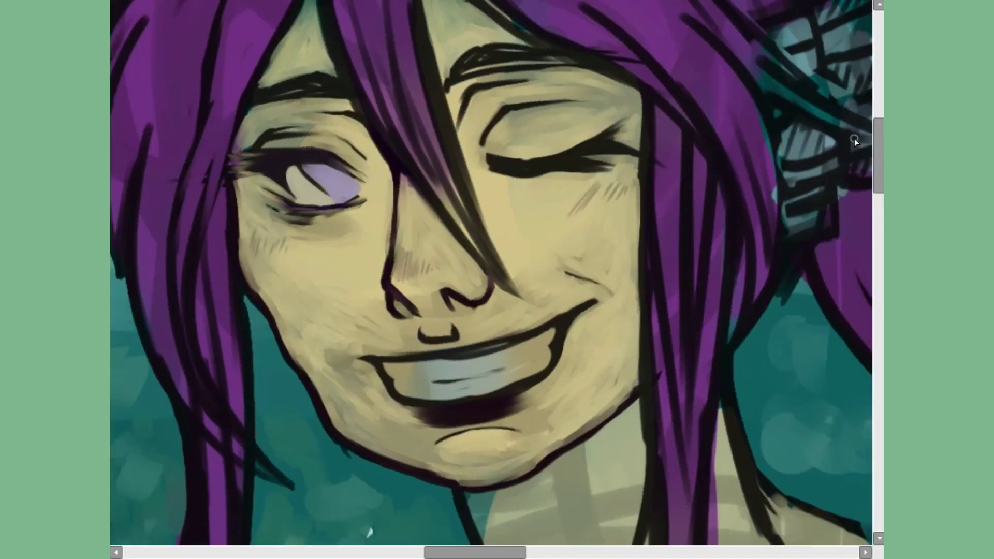
pyautogui.scroll(-1, 492, 279)
# Reshape the outline of the man's smile into smooth dark purple lines with cleaner corners.
pyautogui.press('h')
pyautogui.scroll(1, 492, 280)
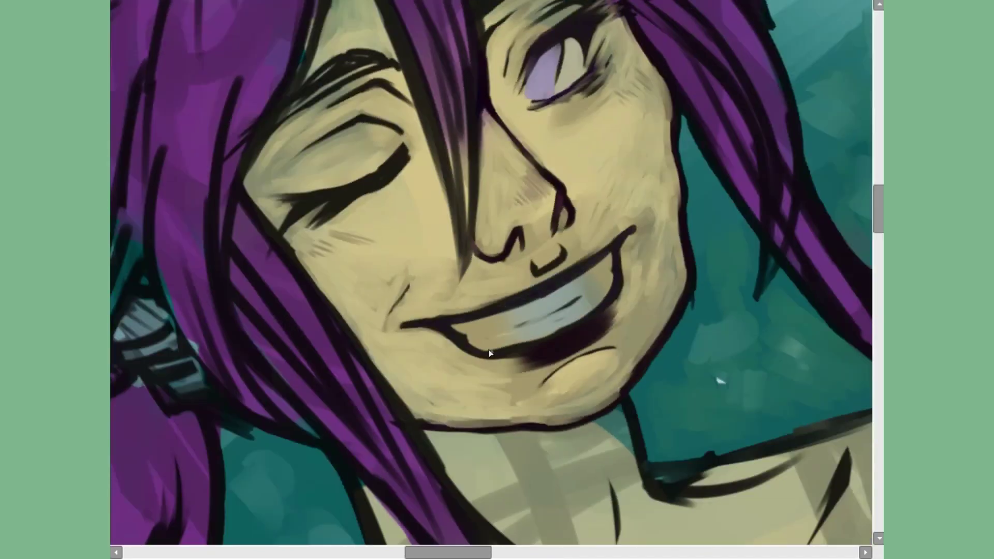
pyautogui.scroll(-1, 492, 280)
pyautogui.press('h')
pyautogui.scroll(1, 351, 295)
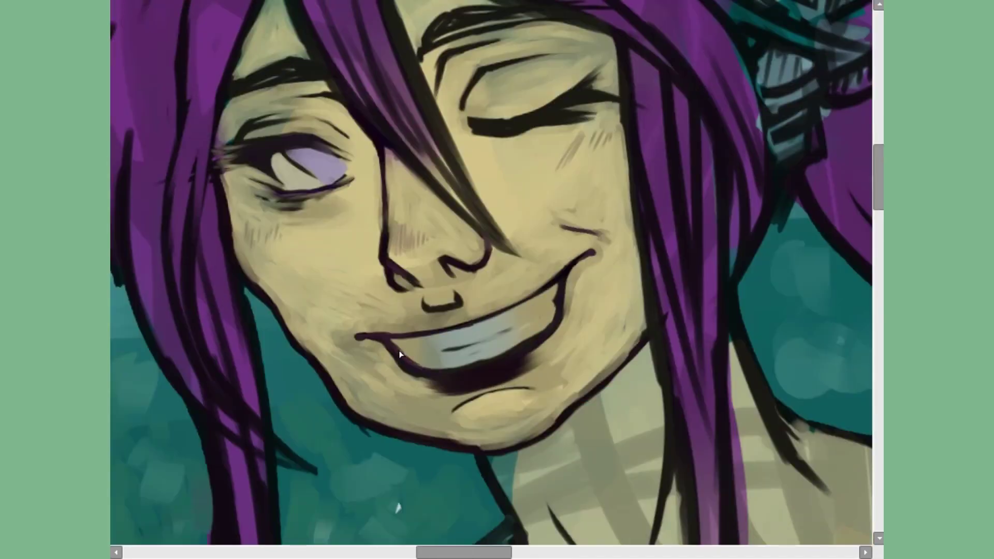
# Paint the man's teeth off-white inside the smile and define the individual teeth with faint grey lines.
pyautogui.press('h')
pyautogui.moveTo(494, 325); pyautogui.dragTo(579, 319)
pyautogui.press('h')
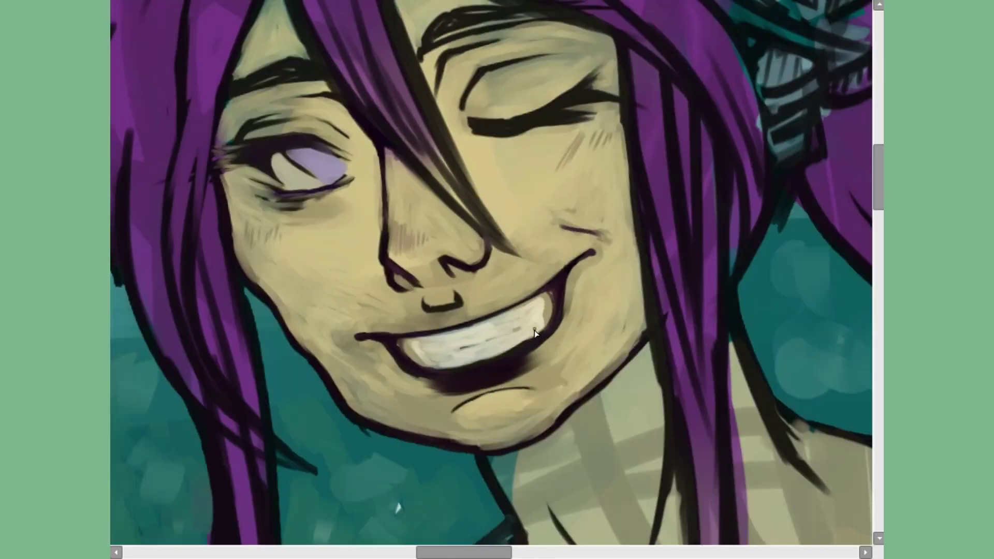
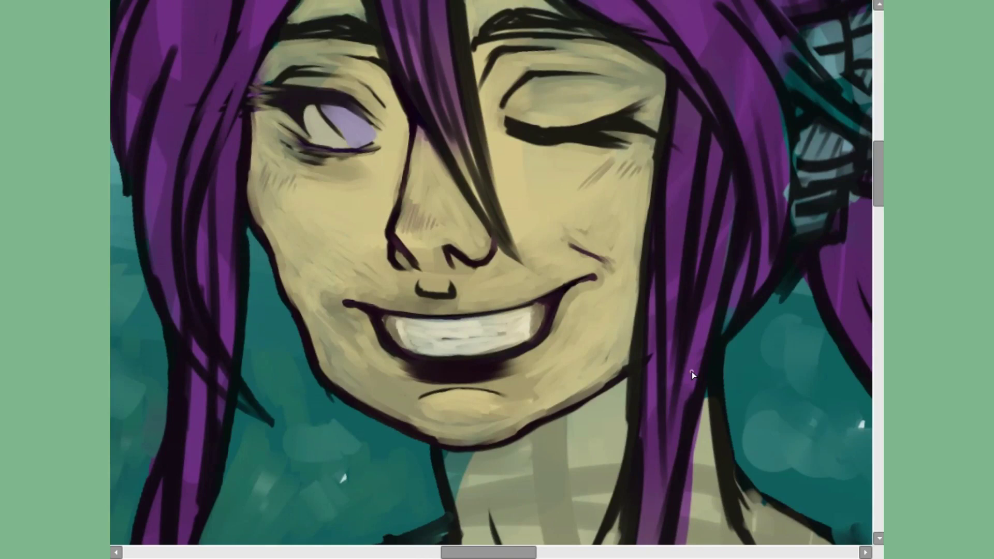
pyautogui.scroll(-1, 271, 193)
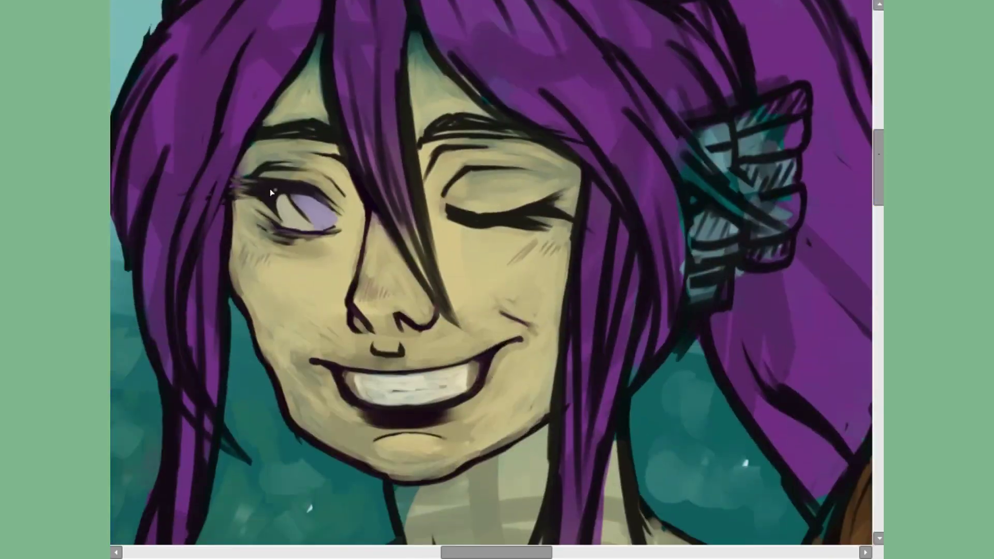
pyautogui.scroll(-2, 409, 365)
pyautogui.scroll(2, 455, 207)
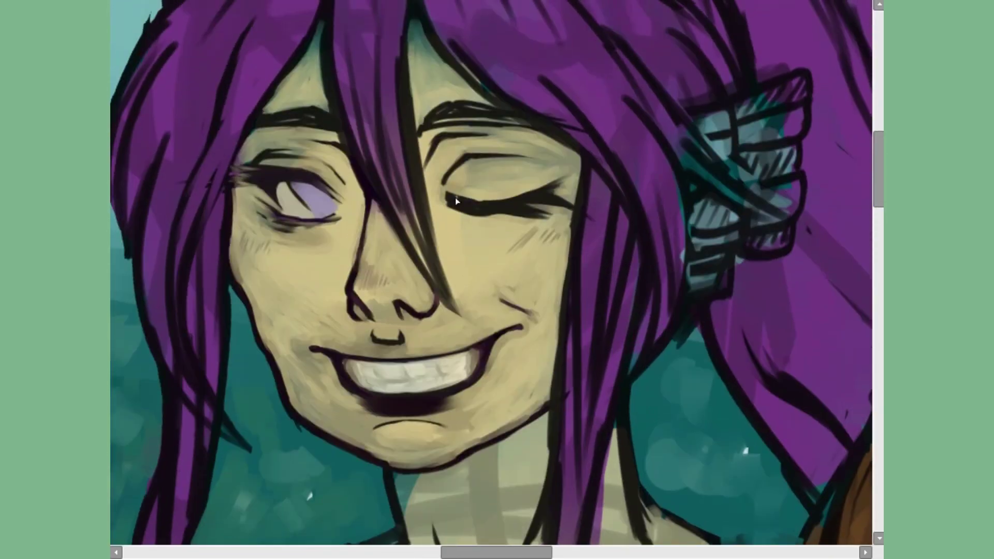
# Reshape the lash line of the man's closed eye and soften its outer corner into the skin.
pyautogui.hotkey('ctrl', 't')
pyautogui.scroll(-3, 497, 181)
pyautogui.press('Return')
pyautogui.scroll(3, 497, 181)
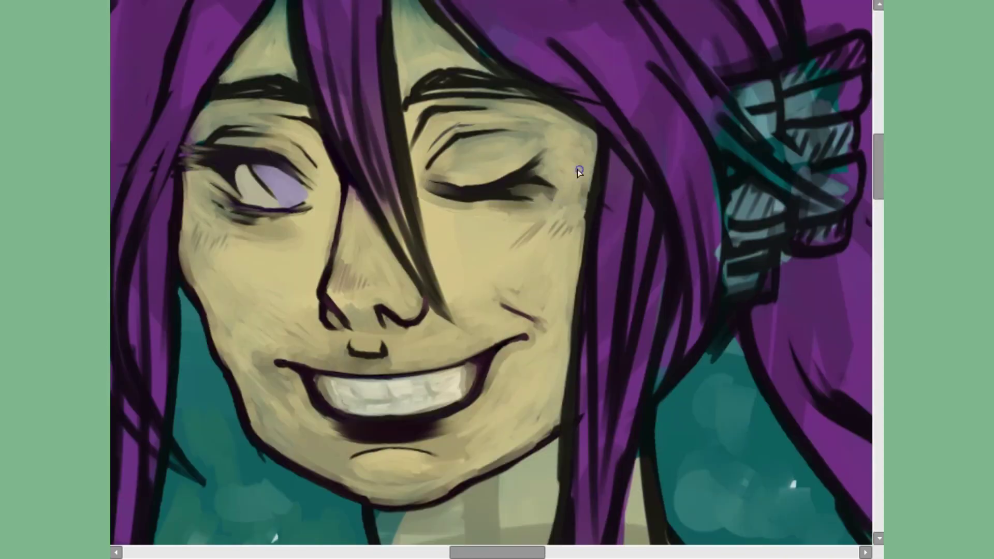
# Blend the man's closed-eye lash line into a soft dark smudge and refine the thin crease above the eyelid.
pyautogui.press('h')
pyautogui.press('h')
pyautogui.press('4')
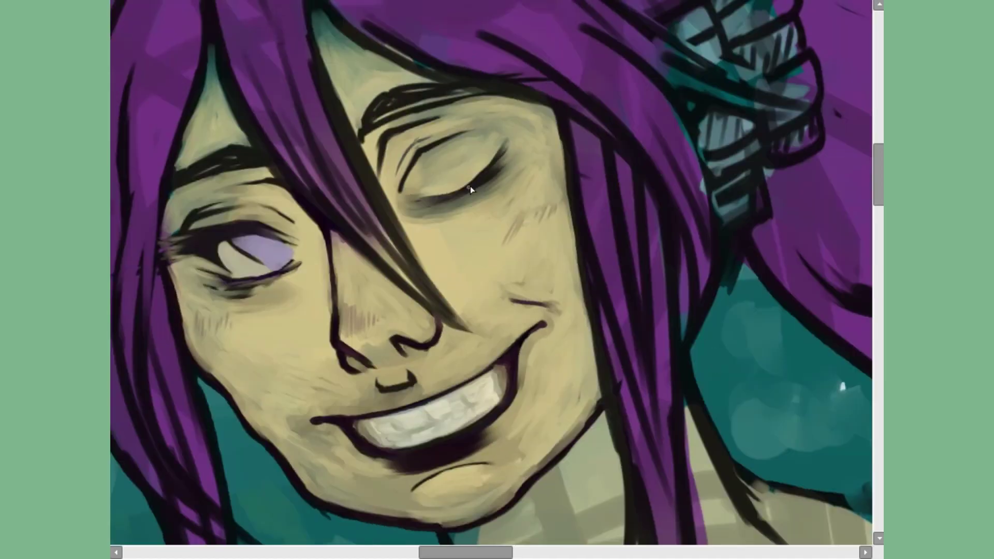
pyautogui.press('6')
pyautogui.press('6')
pyautogui.press('5')
pyautogui.scroll(2, 176, 237)
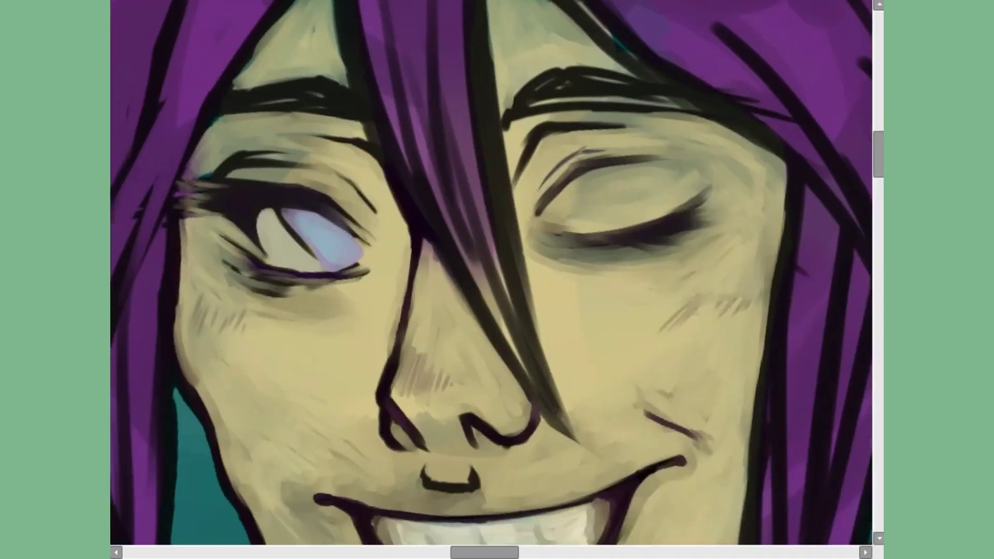
# Paint the man's open eye with a pale blue iris, lightened eye white and small bright highlights.
pyautogui.press('-')
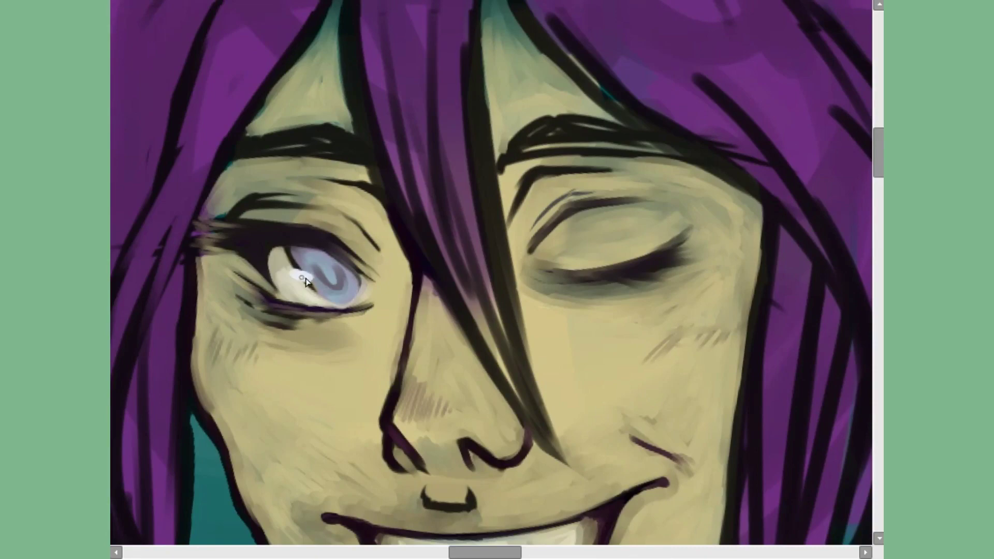
pyautogui.scroll(-5, 305, 281)
pyautogui.scroll(3, 305, 281)
pyautogui.press('4')
pyautogui.press('5')
# Undo a trial crease stroke above the closed eye and dab small highlights onto the man's dark lower lip.
pyautogui.moveTo(628, 258); pyautogui.dragTo(567, 194)
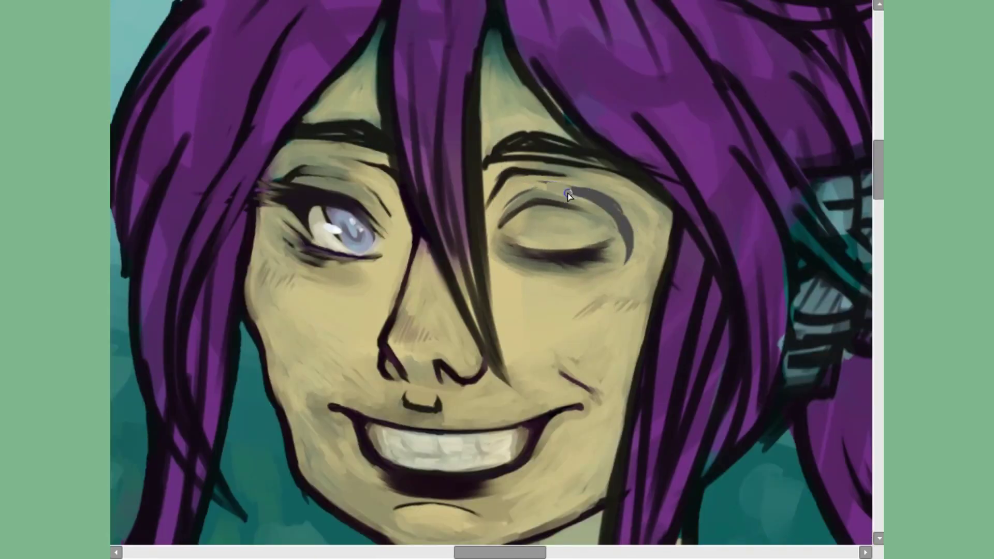
pyautogui.hotkey('ctrl', 'z')
pyautogui.scroll(-2, 492, 46)
pyautogui.press('4')
pyautogui.press('4')
pyautogui.scroll(-2, 435, 156)
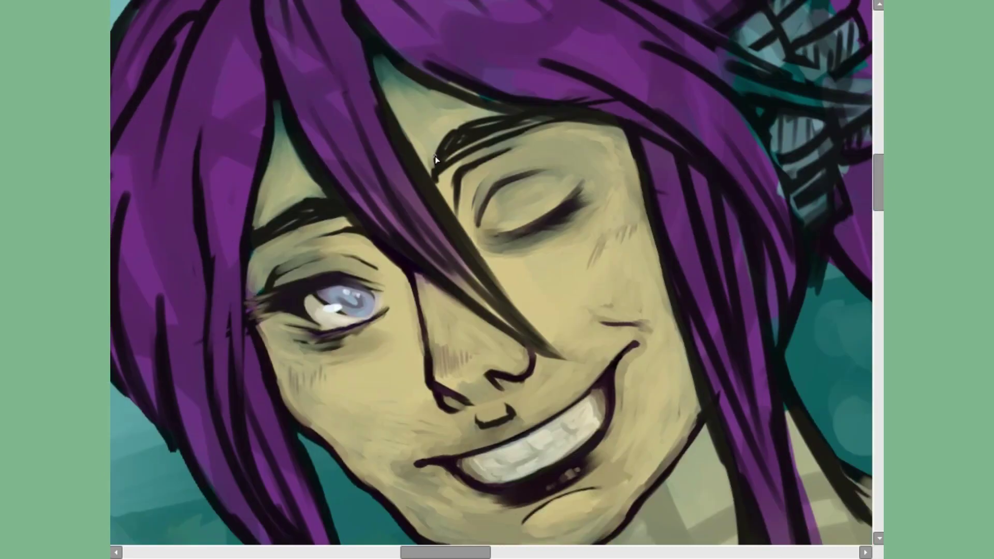
# Repaint both of the man's black eyebrows with short purple hair strokes.
pyautogui.press('5')
pyautogui.moveTo(484, 155)
pyautogui.mouseDown()
pyautogui.moveTo(528, 129)
pyautogui.moveTo(606, 155)
pyautogui.mouseUp()
pyautogui.moveTo(298, 135)
pyautogui.mouseDown()
pyautogui.moveTo(385, 130)
pyautogui.moveTo(389, 140)
pyautogui.mouseUp()
pyautogui.moveTo(483, 155); pyautogui.dragTo(560, 151)
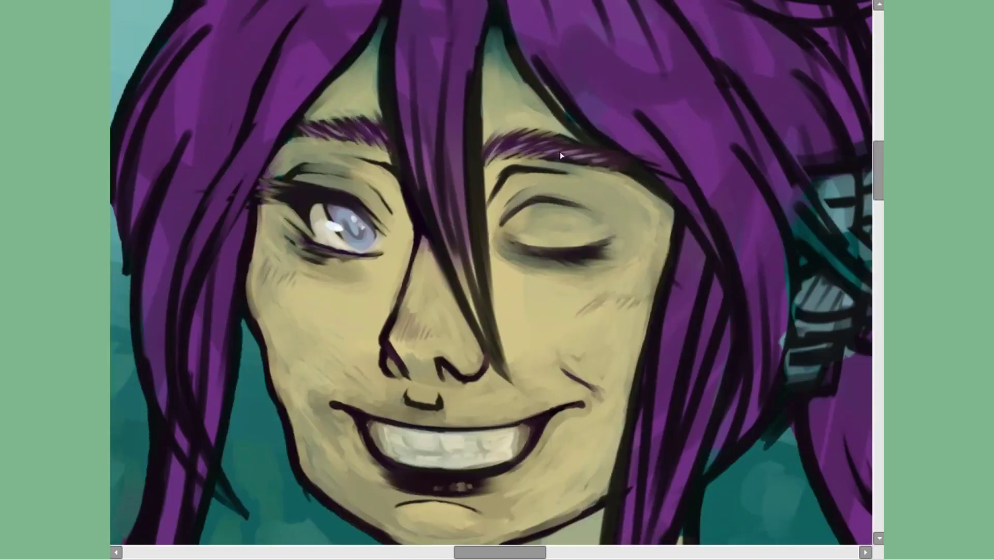
pyautogui.scroll(-2, 560, 155)
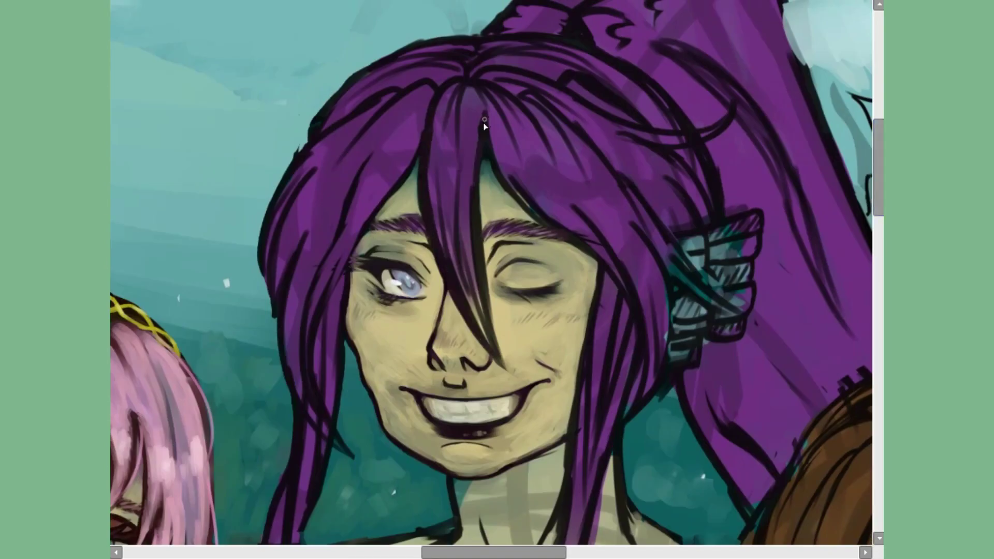
# Paint purple strands and dark shading over the black lines in the man's centre bang and open-eye side hair.
pyautogui.moveTo(484, 124); pyautogui.dragTo(478, 331)
pyautogui.moveTo(451, 83)
pyautogui.mouseDown()
pyautogui.moveTo(455, 217)
pyautogui.moveTo(363, 217)
pyautogui.mouseUp()
pyautogui.moveTo(300, 166); pyautogui.dragTo(290, 394)
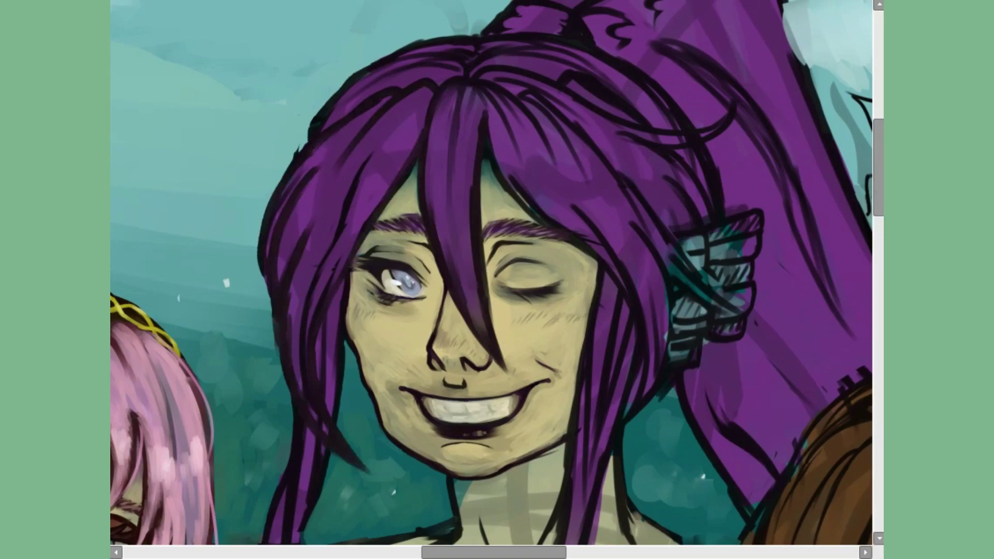
pyautogui.moveTo(362, 99); pyautogui.dragTo(290, 279)
pyautogui.moveTo(305, 228); pyautogui.dragTo(301, 337)
pyautogui.moveTo(331, 134); pyautogui.dragTo(274, 259)
pyautogui.moveTo(479, 166); pyautogui.dragTo(479, 331)
pyautogui.moveTo(438, 160); pyautogui.dragTo(355, 269)
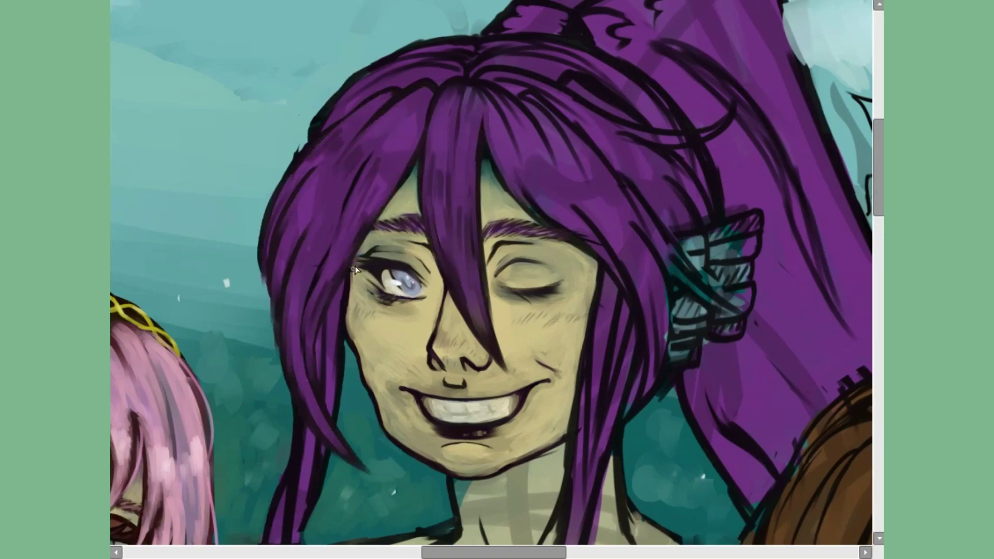
# Blend the black lines of the bangs and side locks beside the man's closed eye into purple strands.
pyautogui.scroll(1, 355, 270)
pyautogui.scroll(-5, 477, 90)
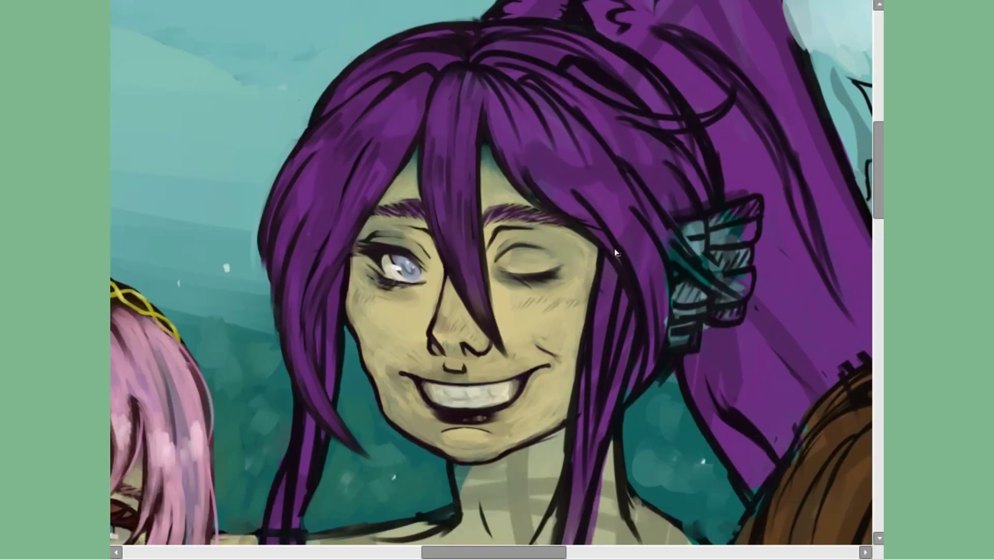
pyautogui.scroll(3, 574, 335)
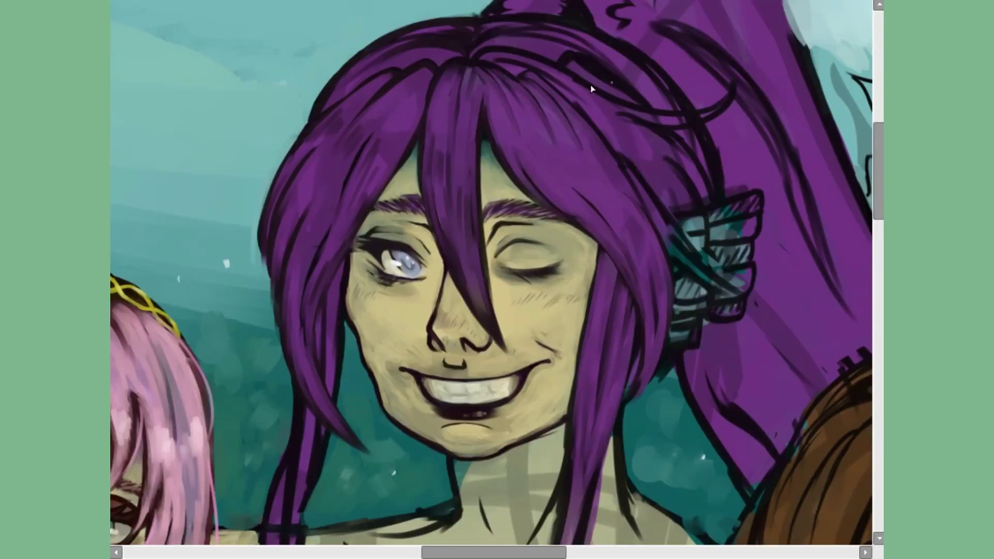
# Shade the hair over the man's crown, add bluish sheen strokes, and paint loose pointed locks near the ear piece.
pyautogui.scroll(-5, 652, 93)
pyautogui.scroll(-2, 651, 92)
pyautogui.press('h')
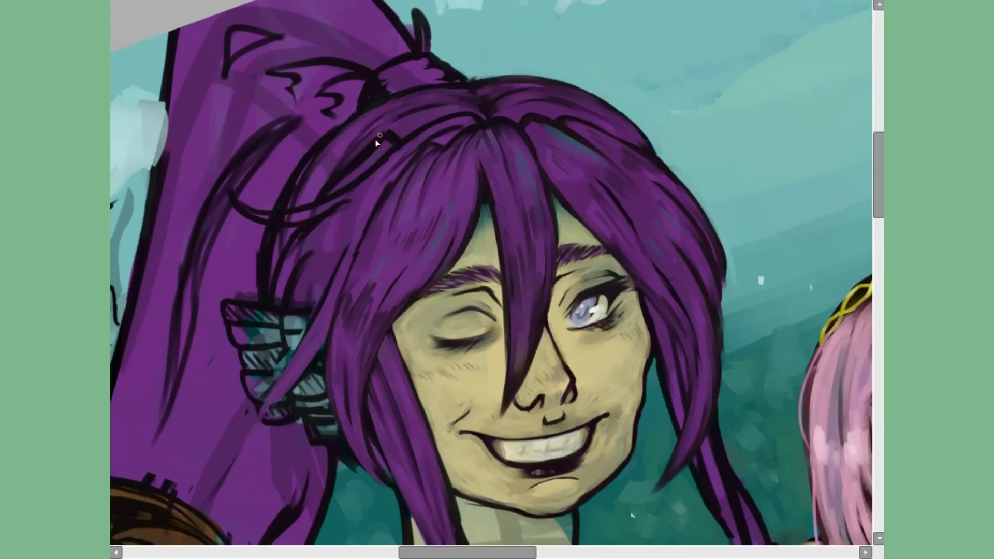
pyautogui.press('h')
pyautogui.press('h')
pyautogui.press('h')
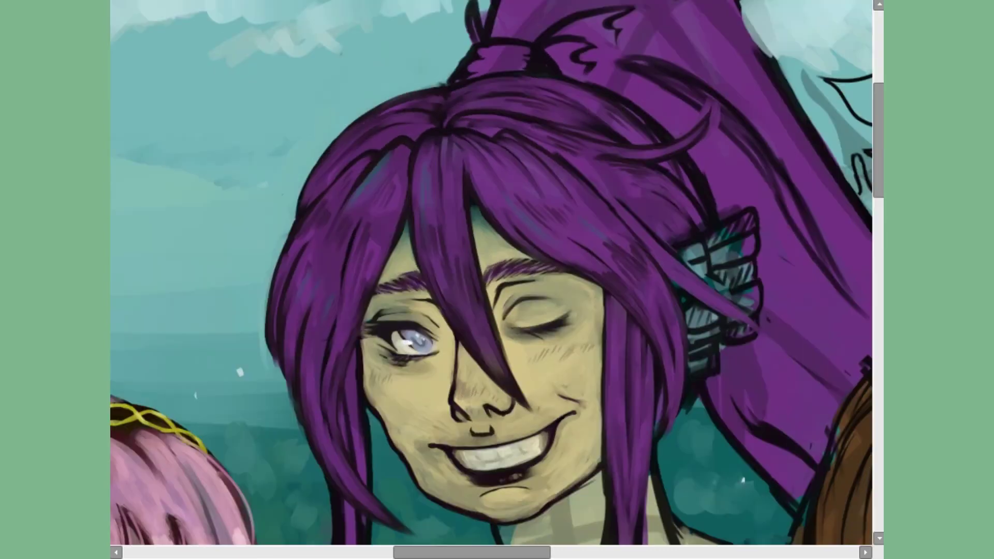
# Refine the man's hanging side locks and draw thin stray hairs looping above the crown and around the face.
pyautogui.scroll(-10, 632, 117)
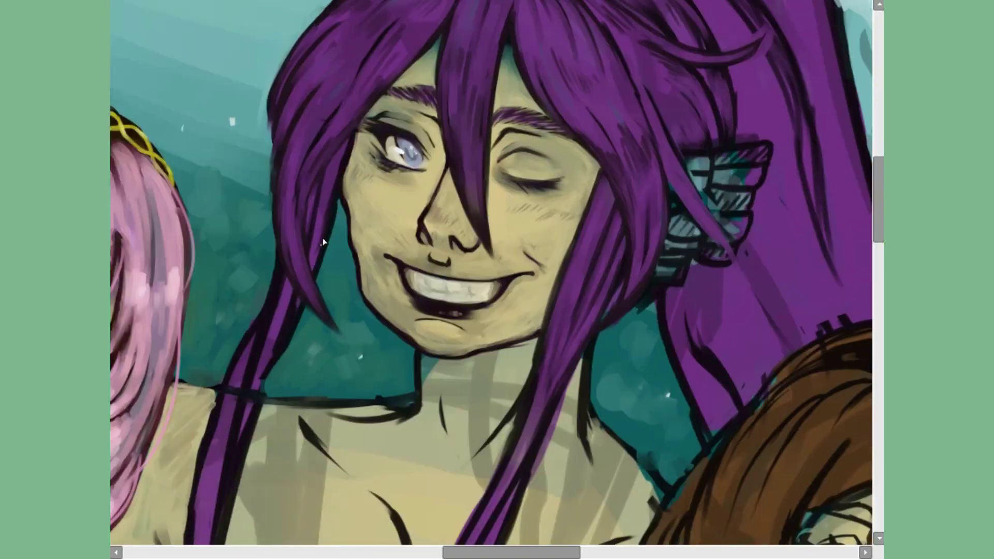
pyautogui.scroll(8, 510, 458)
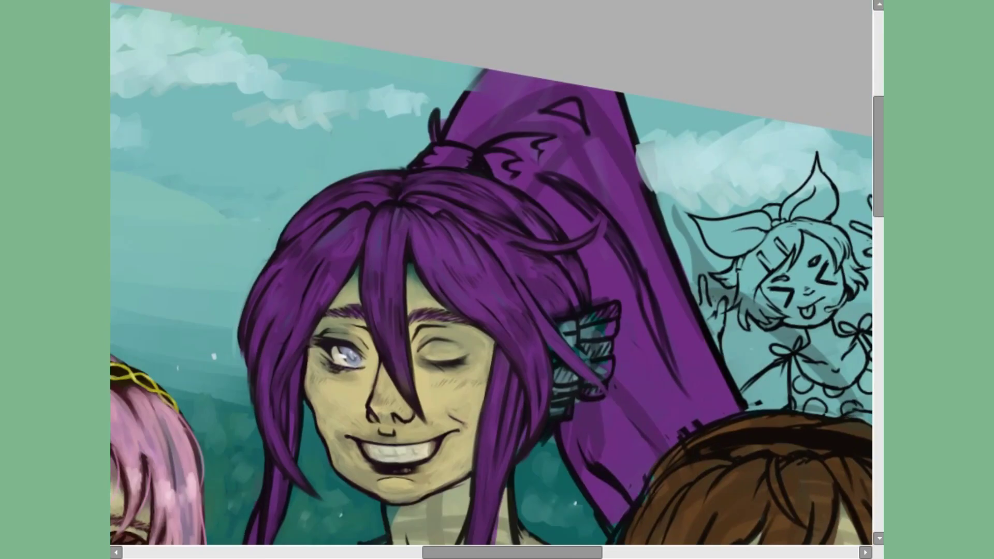
pyautogui.scroll(-2, 497, 280)
pyautogui.moveTo(383, 151); pyautogui.dragTo(450, 83)
pyautogui.scroll(4, 497, 280)
pyautogui.moveTo(315, 253); pyautogui.dragTo(290, 129)
pyautogui.moveTo(292, 129); pyautogui.dragTo(430, 218)
pyautogui.scroll(-4, 581, 259)
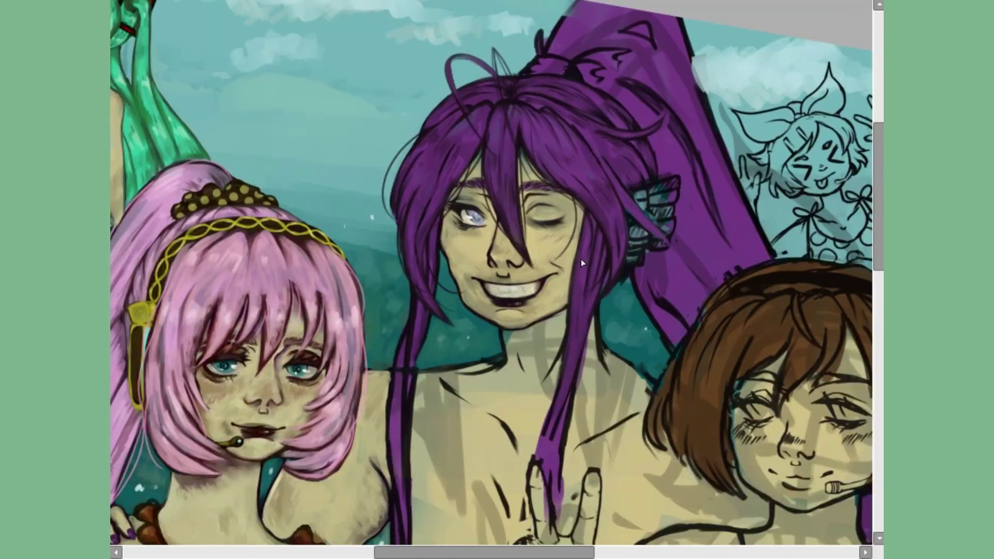
# Colour the looping stray hairs purple and paint the hair tie at the ponytail's base dark grey.
pyautogui.scroll(4, 580, 259)
pyautogui.moveTo(362, 244); pyautogui.dragTo(466, 212)
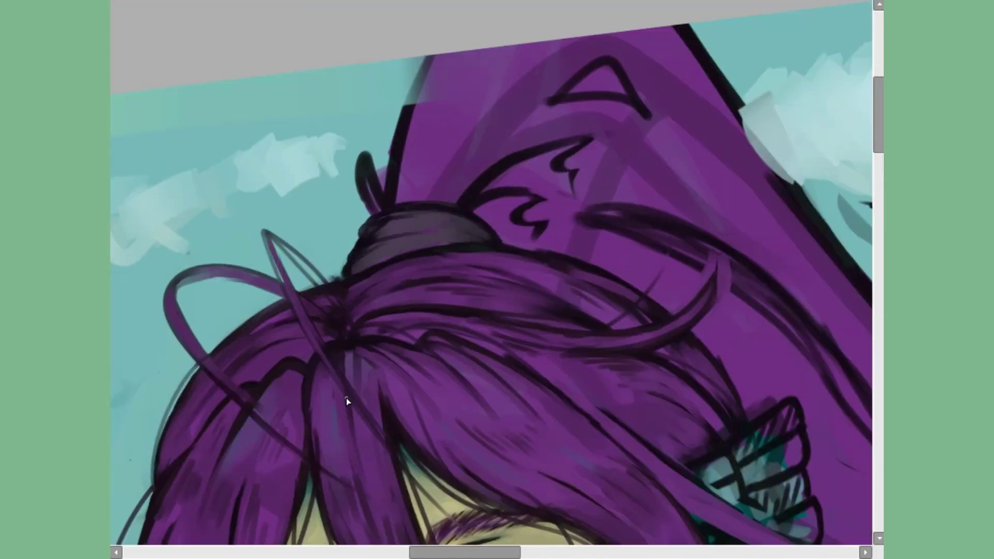
pyautogui.scroll(-5, 339, 305)
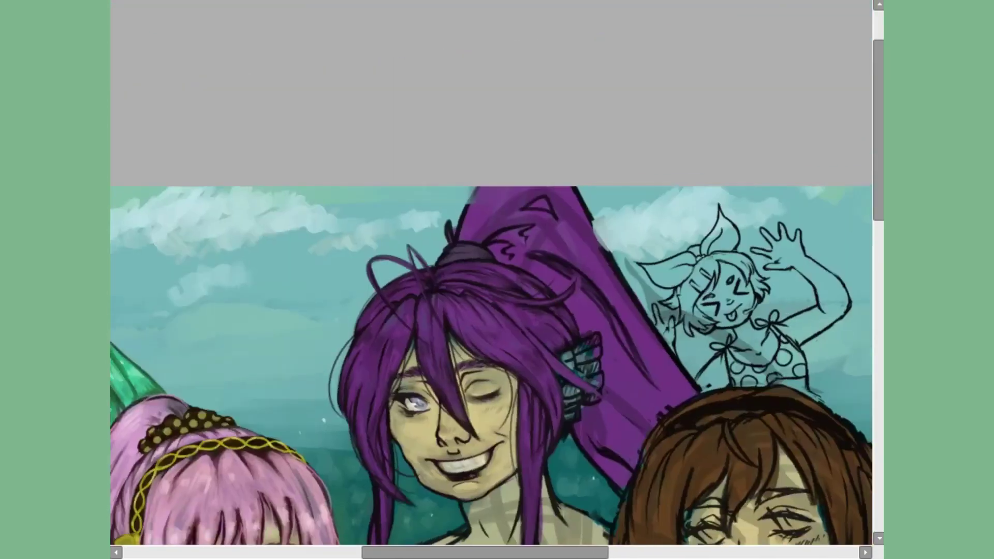
# Draw two long fork-tipped hair ornaments fanning outward from the man's hair tie.
pyautogui.scroll(3, 497, 280)
pyautogui.moveTo(466, 165); pyautogui.dragTo(569, 73)
pyautogui.scroll(2, 574, 68)
pyautogui.moveTo(735, 78); pyautogui.dragTo(550, 209)
pyautogui.press('h')
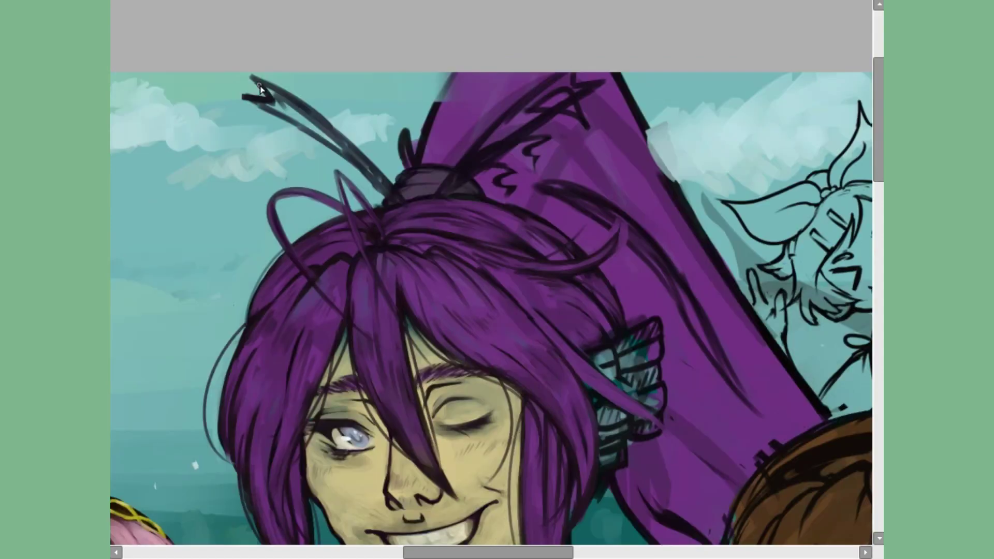
pyautogui.press('h')
pyautogui.click(698, 104)
pyautogui.press('h')
# Shade the man's neck beneath the chin and hatch soft strokes along the neck, shoulder and collarbone.
pyautogui.scroll(-5, 651, 10)
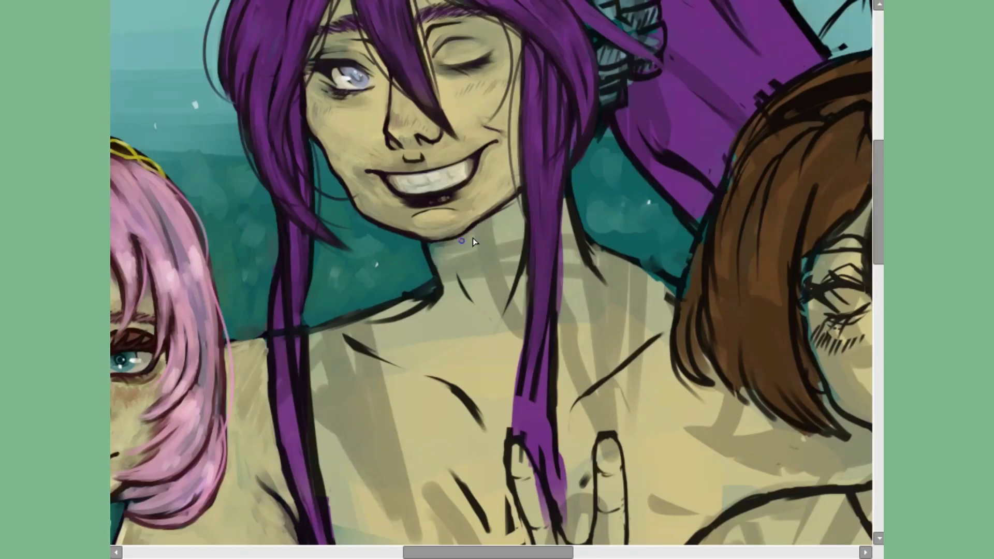
pyautogui.moveTo(505, 207); pyautogui.dragTo(523, 258)
pyautogui.moveTo(466, 218)
pyautogui.mouseDown()
pyautogui.moveTo(523, 243)
pyautogui.moveTo(487, 244)
pyautogui.moveTo(520, 316)
pyautogui.mouseUp()
pyautogui.moveTo(559, 217)
pyautogui.mouseDown()
pyautogui.moveTo(590, 331)
pyautogui.moveTo(623, 378)
pyautogui.mouseUp()
pyautogui.press('h')
pyautogui.scroll(-2, 494, 278)
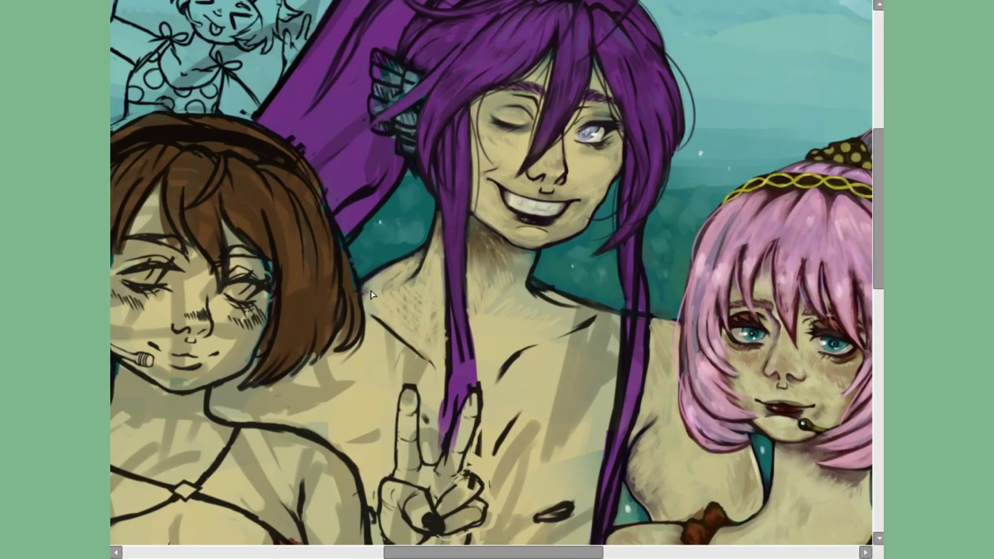
# Blend the man's collarbone and upper chest lines into the skin with soft hatching and shading.
pyautogui.scroll(-2, 370, 294)
pyautogui.press('h')
pyautogui.scroll(3, 436, 306)
pyautogui.moveTo(466, 290); pyautogui.dragTo(569, 311)
pyautogui.moveTo(393, 310); pyautogui.dragTo(466, 425)
pyautogui.scroll(-3, 437, 306)
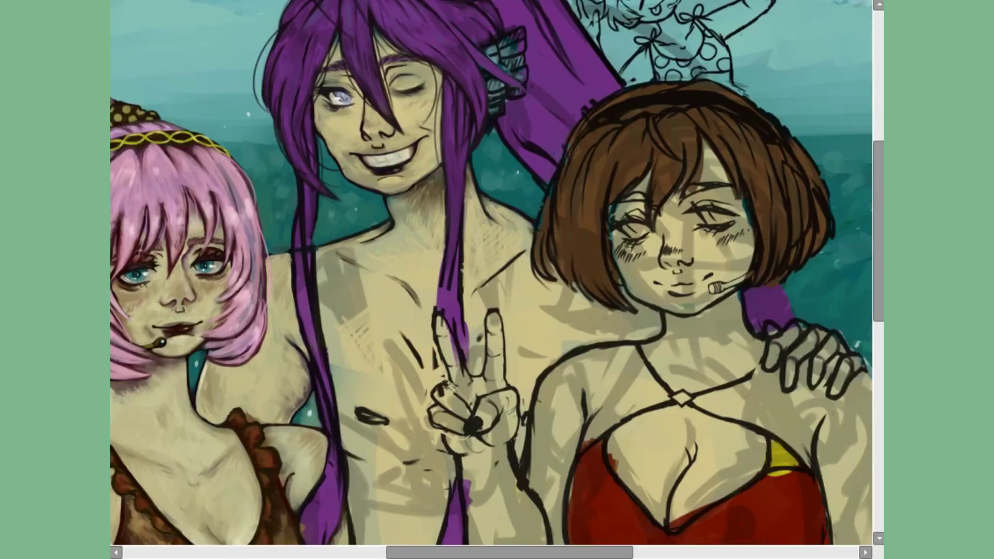
pyautogui.moveTo(384, 393); pyautogui.dragTo(421, 341)
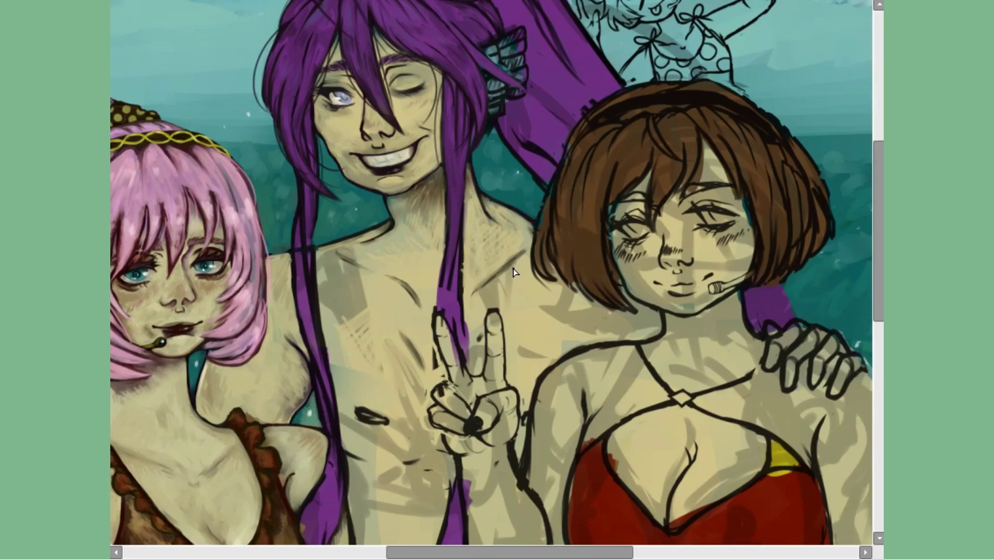
# Smooth the skin shading across the man's chest and abdomen, adding soft shadow beneath the chest.
pyautogui.scroll(-3, 514, 273)
pyautogui.scroll(2, 394, 242)
pyautogui.moveTo(427, 284); pyautogui.dragTo(451, 351)
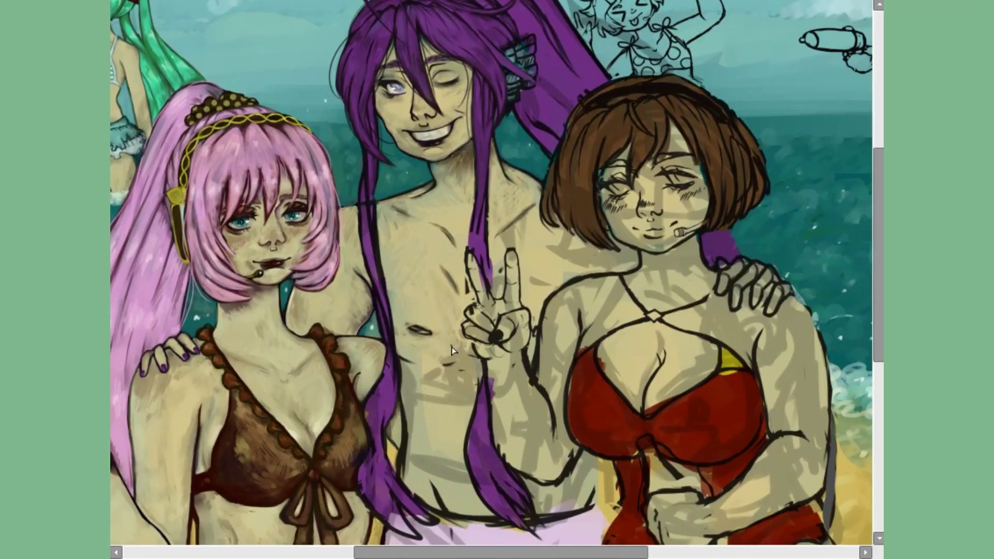
pyautogui.moveTo(412, 378)
pyautogui.mouseDown()
pyautogui.moveTo(418, 453)
pyautogui.moveTo(465, 497)
pyautogui.mouseUp()
pyautogui.moveTo(409, 275); pyautogui.dragTo(451, 316)
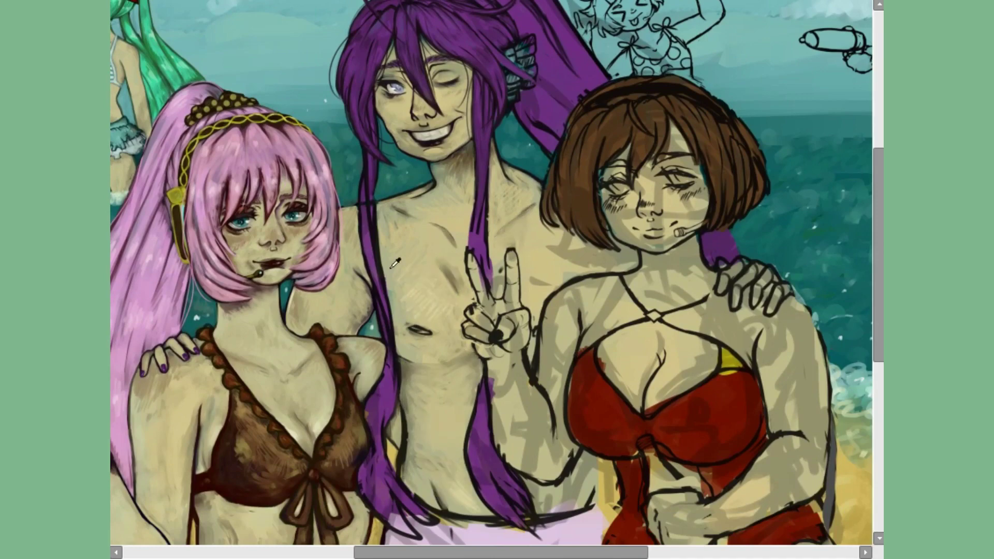
# Blend the rough shadows on the man's shoulder and the waist area beneath his raised arm.
pyautogui.scroll(-2, 435, 416)
pyautogui.moveTo(539, 202); pyautogui.dragTo(572, 155)
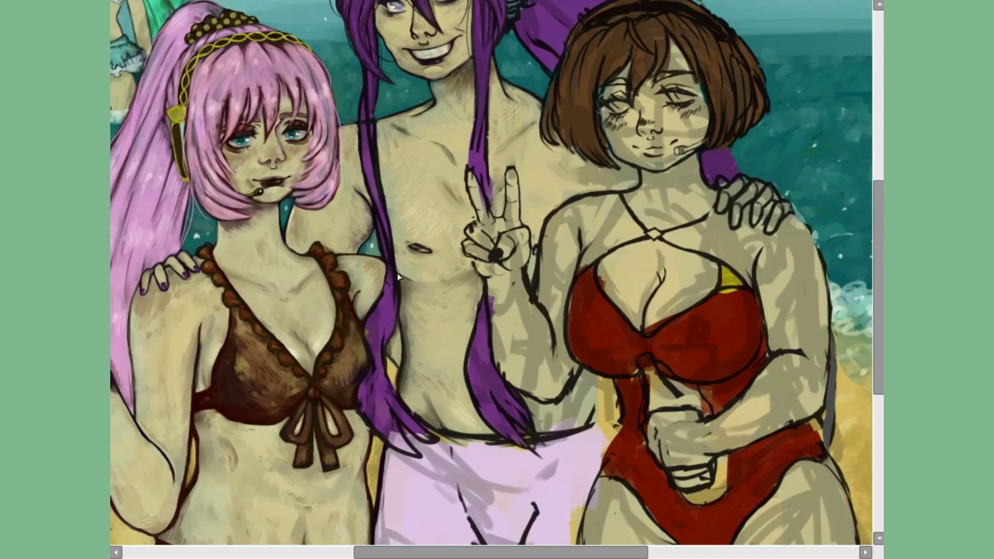
pyautogui.scroll(-1, 397, 273)
pyautogui.scroll(1, 583, 353)
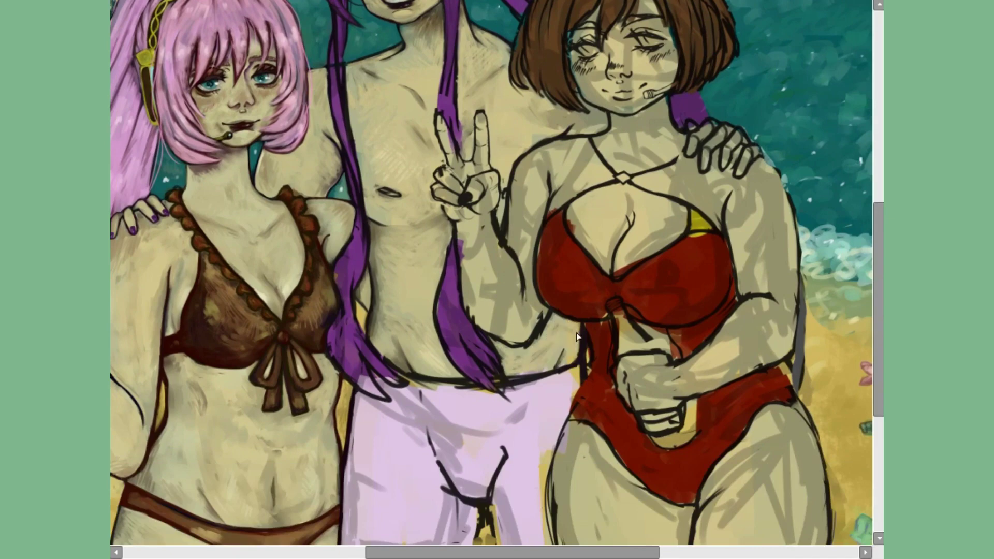
pyautogui.scroll(2, 578, 337)
pyautogui.scroll(2, 596, 401)
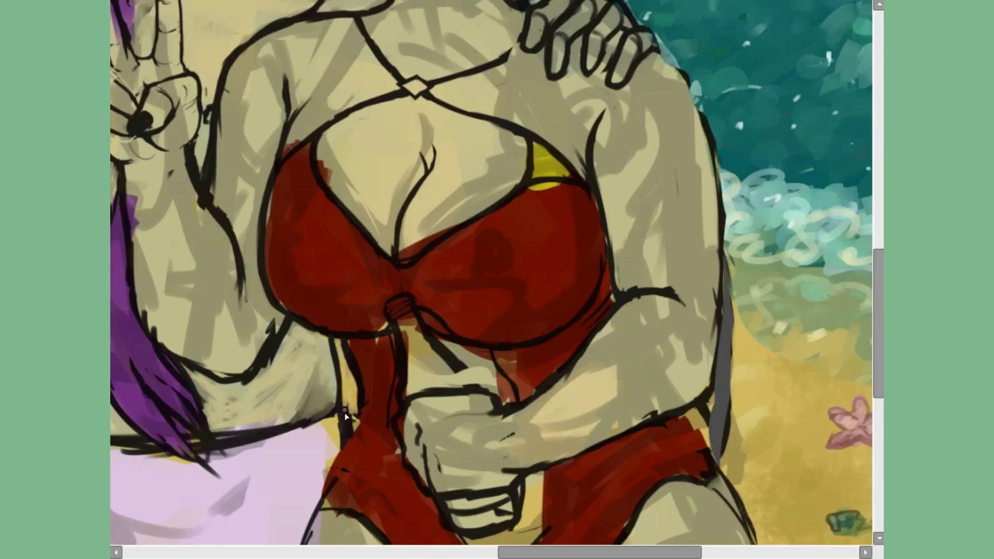
# Redraw the waistband of the man's lilac shorts in dark purple, shade the fabric folds, and save the illustration.
pyautogui.hscroll(-3, 344, 412)
pyautogui.scroll(-1, 344, 412)
pyautogui.press('h')
pyautogui.press('h')
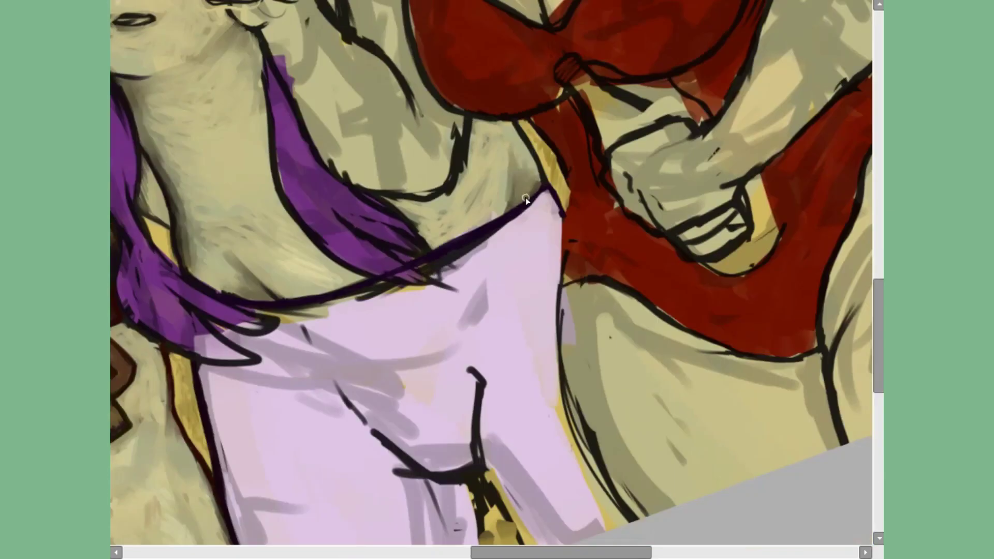
pyautogui.moveTo(437, 290); pyautogui.dragTo(333, 388)
pyautogui.hotkey('ctrl', 's')
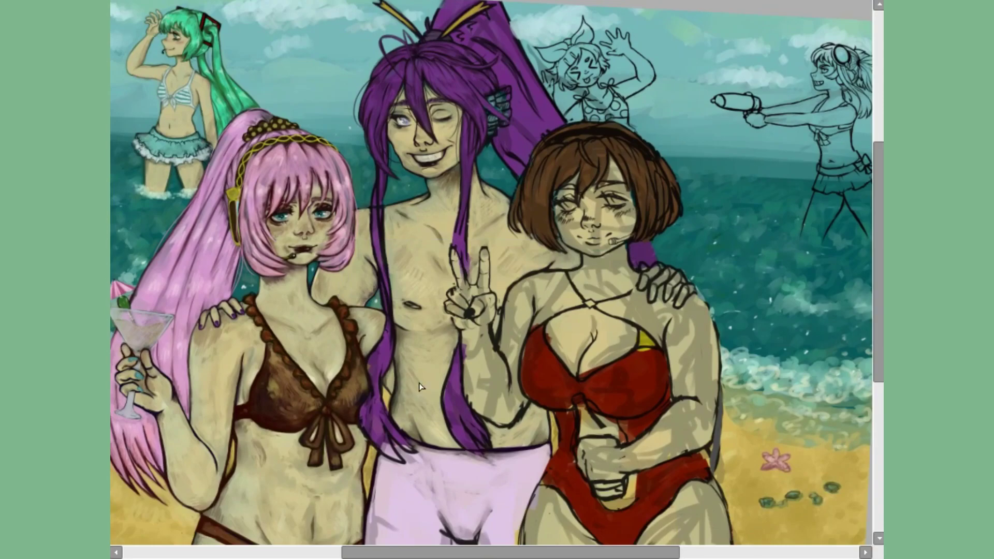
# Paste several eggplant copies onto the man's lilac shorts, moving and rotating each to start a scattered pattern.
pyautogui.scroll(-3, 525, 467)
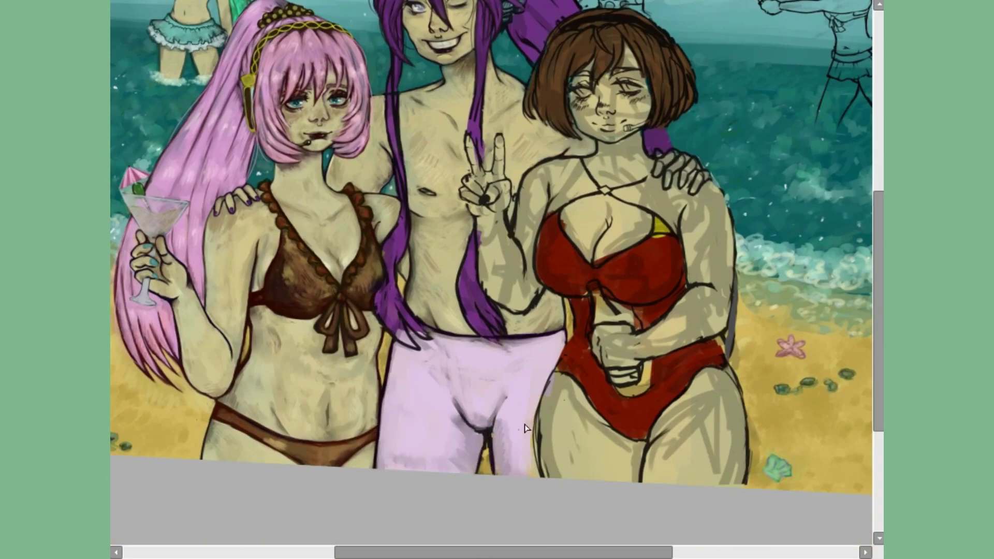
pyautogui.scroll(3, 524, 429)
pyautogui.moveTo(306, 280)
pyautogui.mouseDown()
pyautogui.moveTo(326, 363)
pyautogui.moveTo(305, 317)
pyautogui.moveTo(523, 228)
pyautogui.mouseUp()
pyautogui.hotkey('ctrl', 'v')
pyautogui.hotkey('ctrl', 'v')
pyautogui.moveTo(319, 311); pyautogui.dragTo(321, 212)
pyautogui.hotkey('ctrl', 'v')
pyautogui.hotkey('ctrl', 'v')
pyautogui.hotkey('ctrl', 'v')
pyautogui.moveTo(318, 310); pyautogui.dragTo(254, 300)
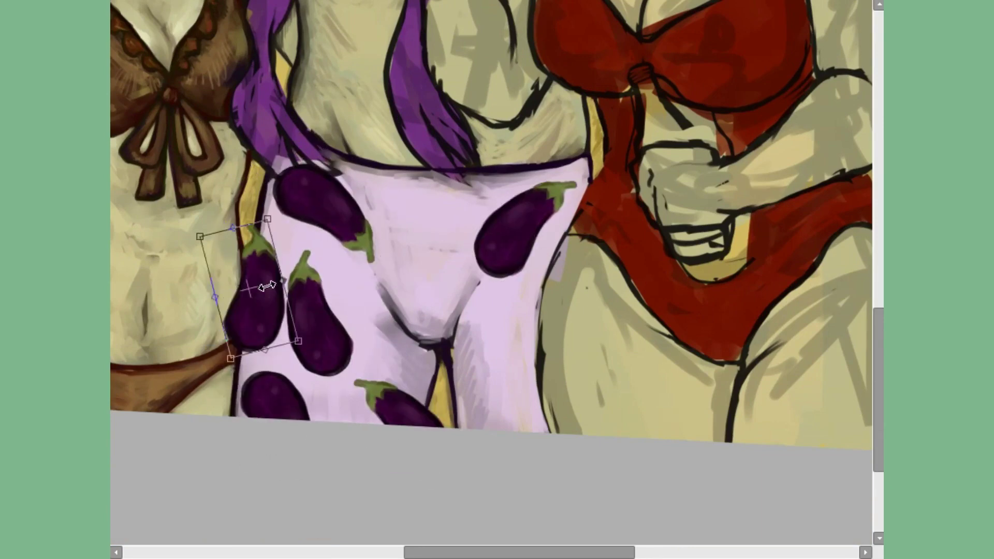
# Paste more eggplants to fill the remaining gaps at the centre, waistband and outer leg of the shorts.
pyautogui.hotkey('ctrl', 'v')
pyautogui.moveTo(318, 310); pyautogui.dragTo(499, 399)
pyautogui.hotkey('ctrl', 'v')
pyautogui.moveTo(318, 311); pyautogui.dragTo(409, 306)
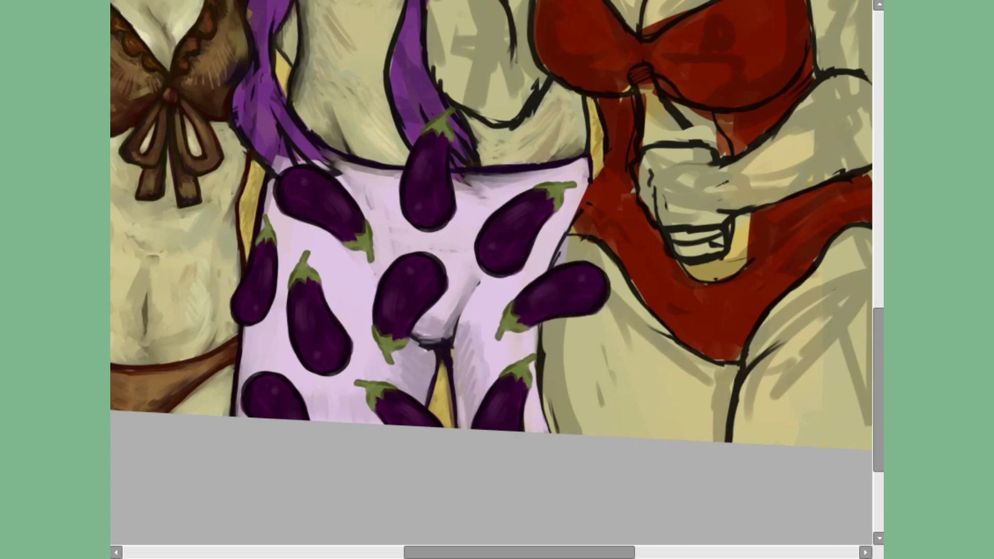
# Trim the eggplant pattern to the shorts' outline, blend it into the fabric, and redefine the dark inner-leg lines.
pyautogui.scroll(-3, 603, 295)
pyautogui.scroll(4, 402, 402)
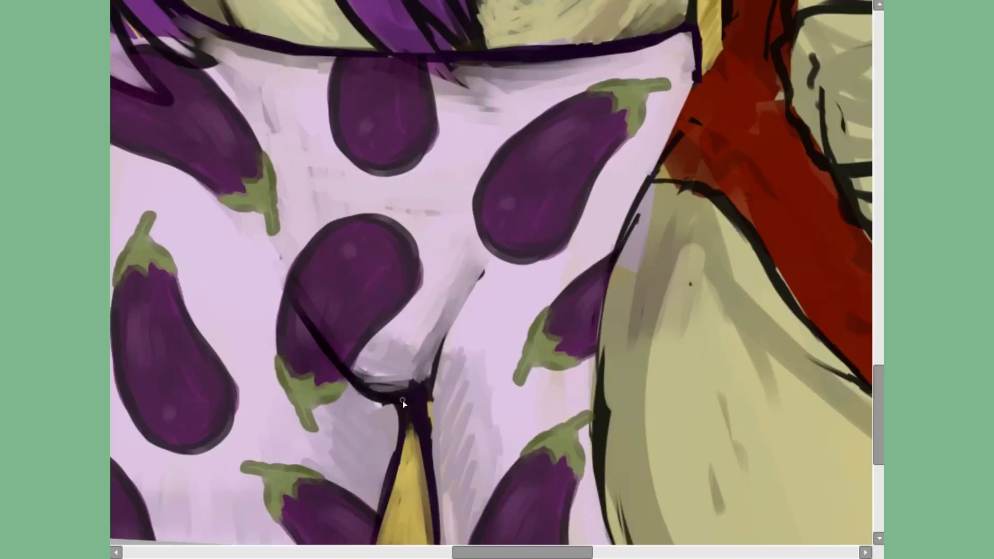
pyautogui.scroll(-4, 420, 357)
pyautogui.scroll(5, 500, 171)
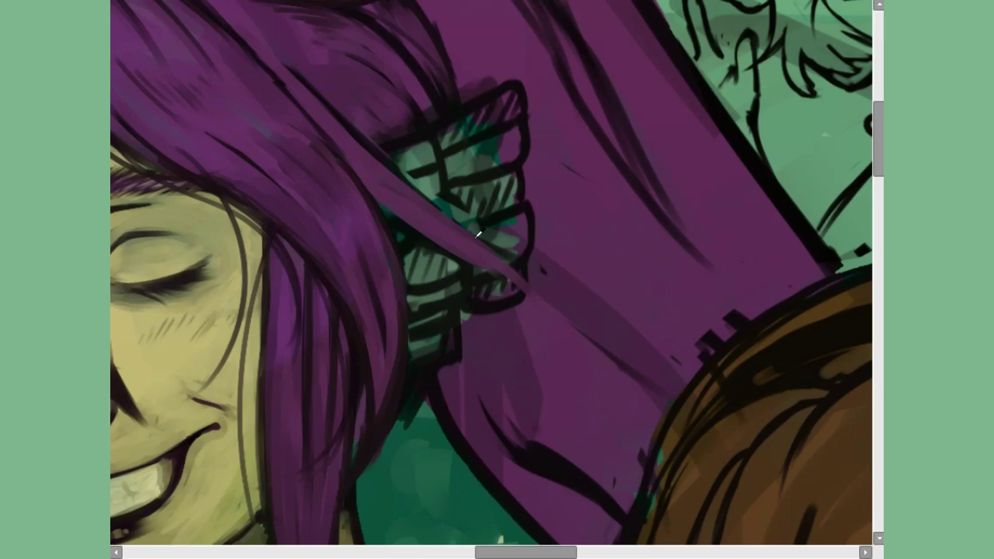
# Paint the man's layered hair ornament behind the loose strand in alternating yellow and dark olive-black bands with dark edges.
pyautogui.scroll(1, 478, 234)
pyautogui.moveTo(478, 234)
pyautogui.mouseDown()
pyautogui.moveTo(511, 211)
pyautogui.moveTo(473, 355)
pyautogui.moveTo(464, 184)
pyautogui.moveTo(456, 308)
pyautogui.mouseUp()
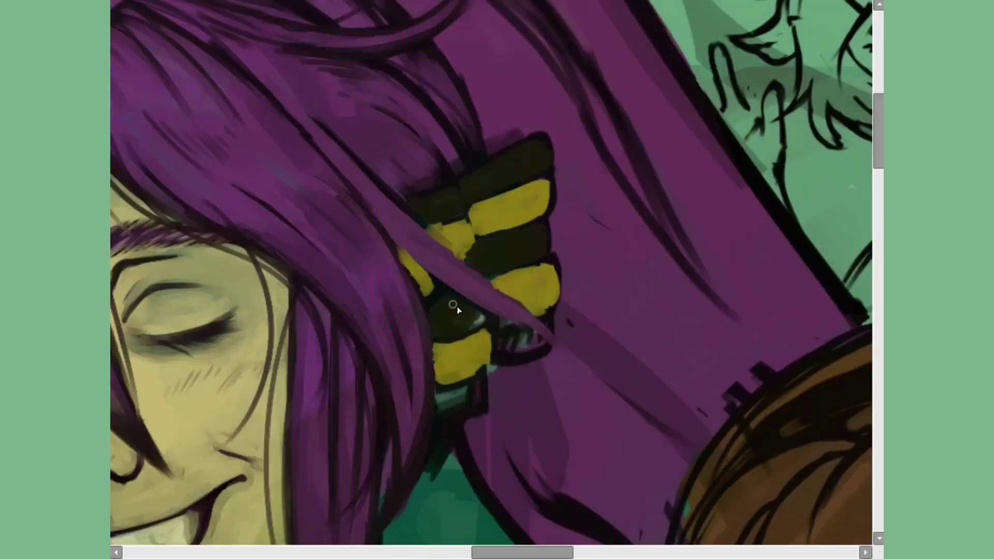
pyautogui.press('4')
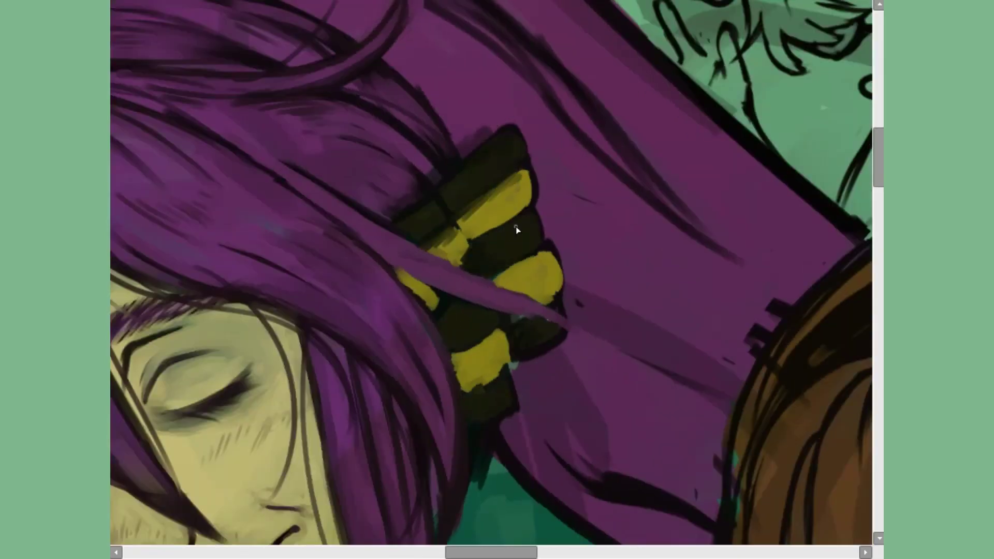
pyautogui.scroll(-2, 523, 217)
pyautogui.moveTo(466, 332); pyautogui.dragTo(509, 378)
pyautogui.press('5')
pyautogui.scroll(-2, 847, 214)
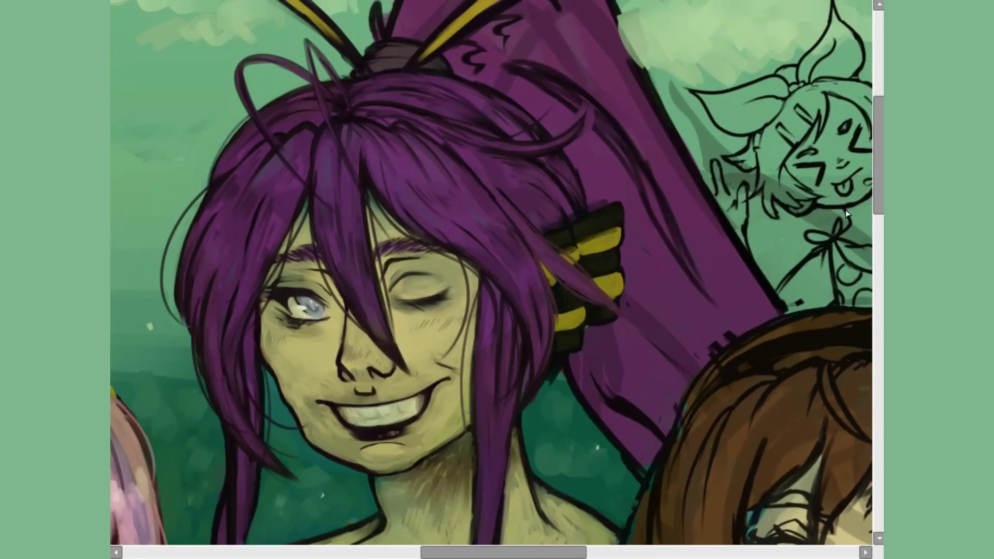
# Add pale lilac highlight strokes across the crown, fringe and side sections of the man's purple hair.
pyautogui.moveTo(236, 218); pyautogui.dragTo(203, 262)
pyautogui.moveTo(360, 237); pyautogui.dragTo(327, 292)
pyautogui.moveTo(222, 288); pyautogui.dragTo(210, 396)
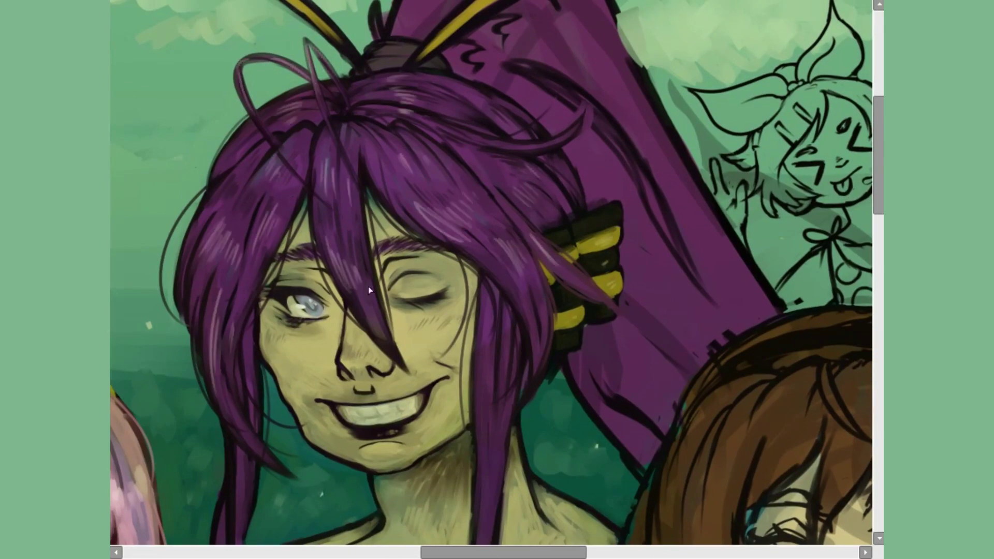
pyautogui.moveTo(489, 497); pyautogui.dragTo(550, 336)
# Shade and highlight the man's long purple lock that hangs past the peace-sign hand down to the waistband.
pyautogui.scroll(-2, 579, 243)
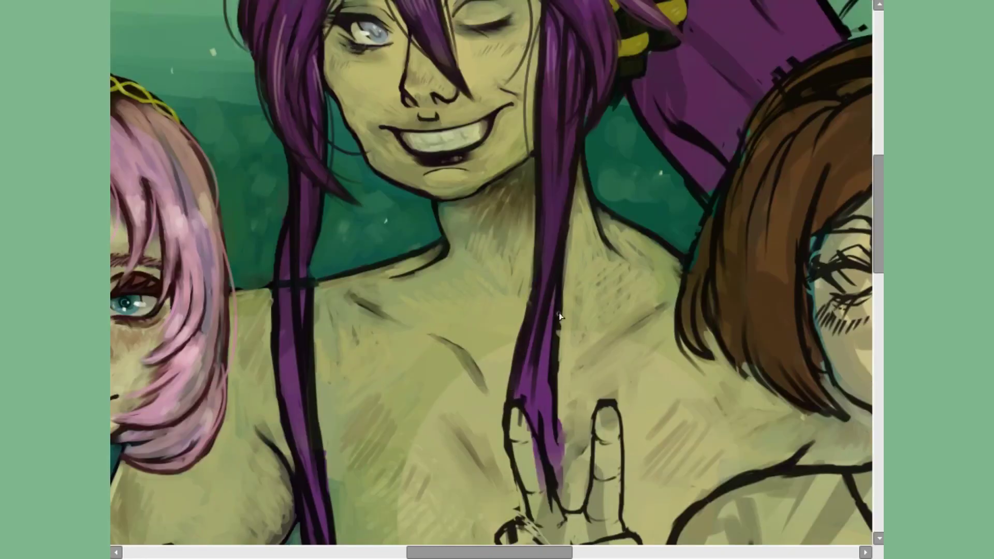
pyautogui.moveTo(530, 274); pyautogui.dragTo(557, 512)
pyautogui.moveTo(548, 321); pyautogui.dragTo(543, 487)
pyautogui.scroll(-10, 512, 321)
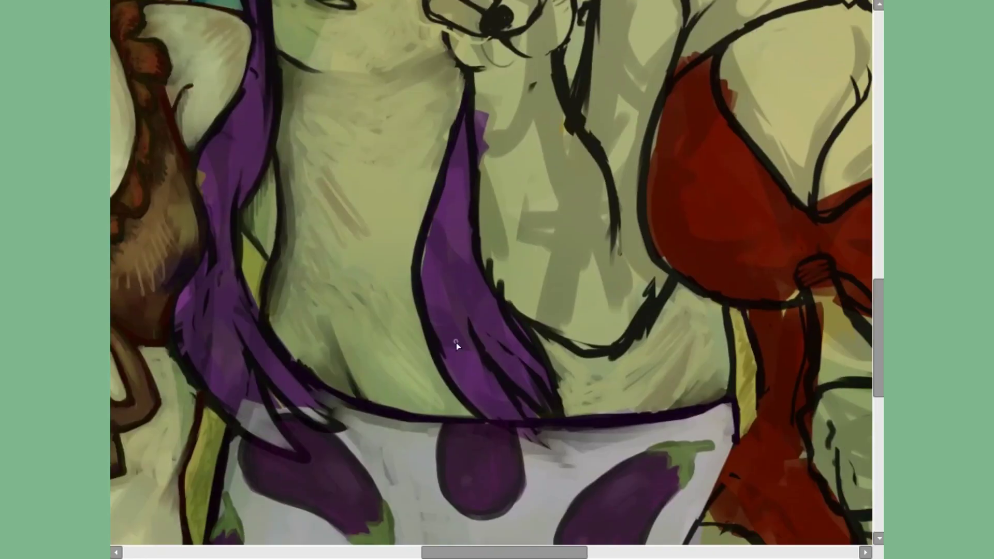
pyautogui.moveTo(455, 342); pyautogui.dragTo(481, 414)
pyautogui.moveTo(497, 331); pyautogui.dragTo(548, 440)
pyautogui.moveTo(440, 243); pyautogui.dragTo(450, 383)
pyautogui.scroll(8, 437, 155)
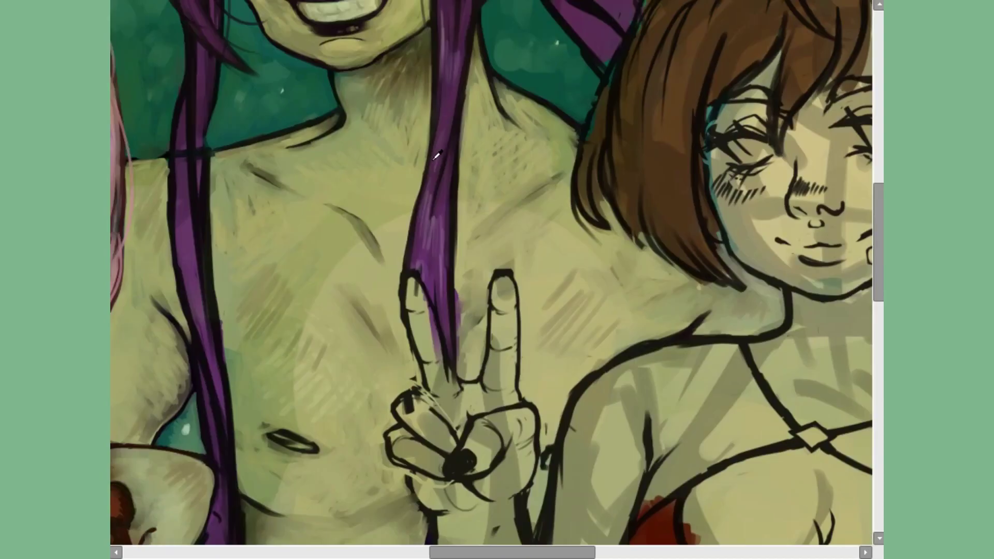
# Smooth and shade the man's other long lock beside the brown bikini, taper both locks' tips over the shorts, and save the illustration.
pyautogui.scroll(-8, 437, 155)
pyautogui.scroll(-2, 723, 77)
pyautogui.scroll(8, 645, 231)
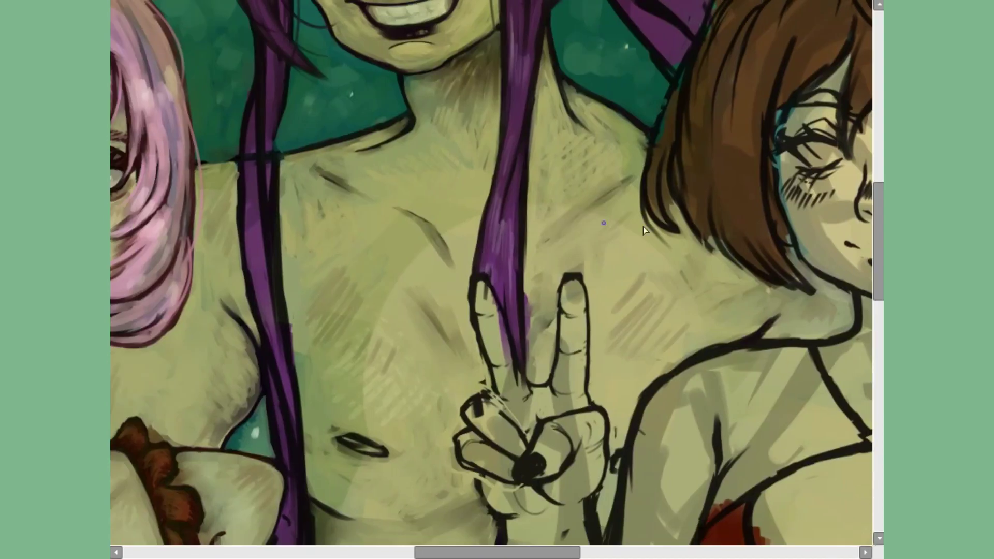
pyautogui.scroll(-8, 644, 230)
pyautogui.scroll(-5, 654, 230)
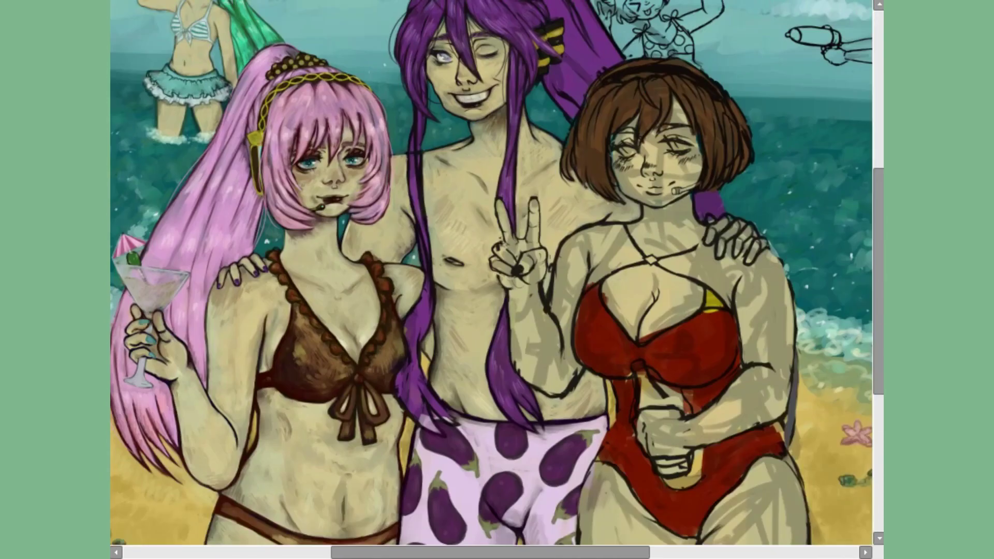
pyautogui.scroll(5, 463, 79)
pyautogui.scroll(3, 735, 92)
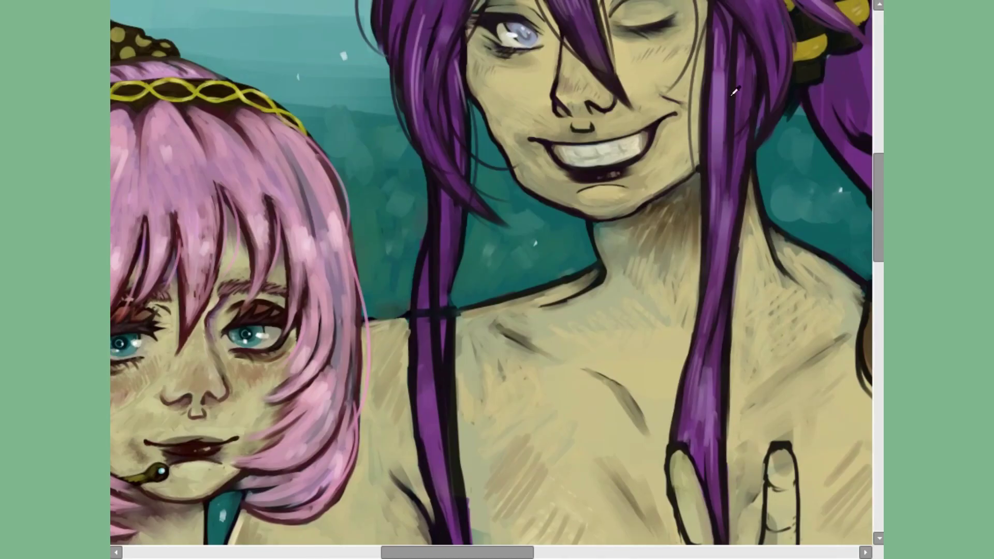
pyautogui.scroll(-6, 420, 231)
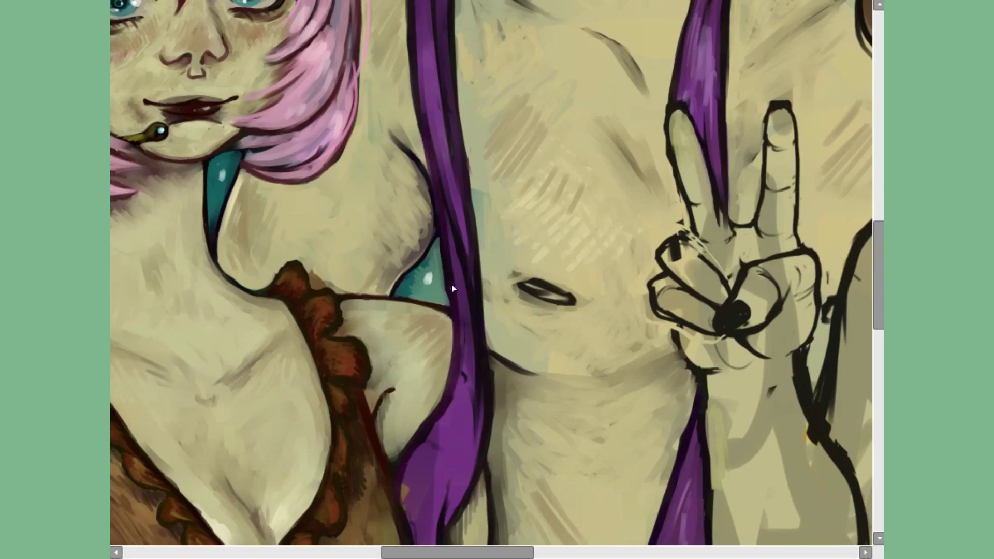
pyautogui.scroll(-5, 452, 285)
pyautogui.scroll(-2, 411, 298)
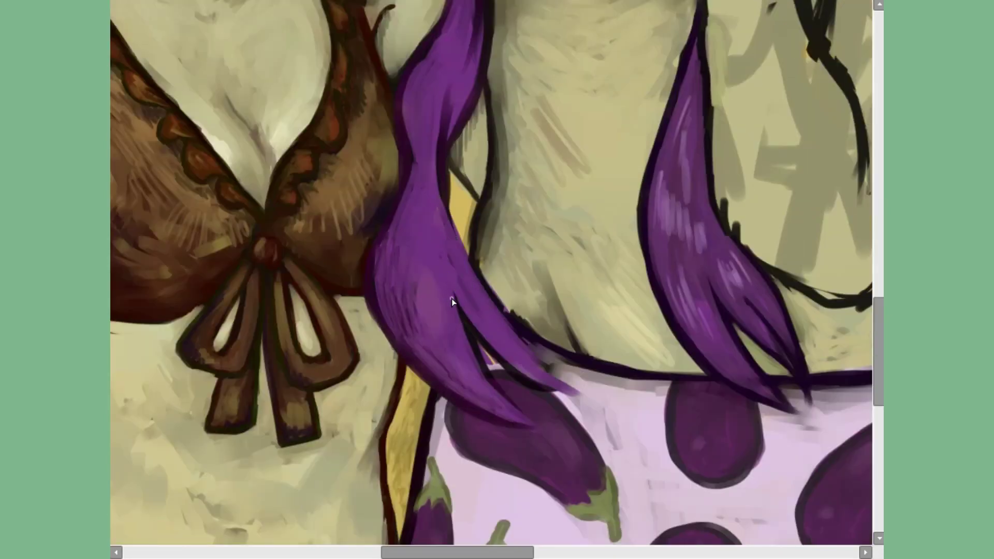
pyautogui.scroll(-5, 451, 298)
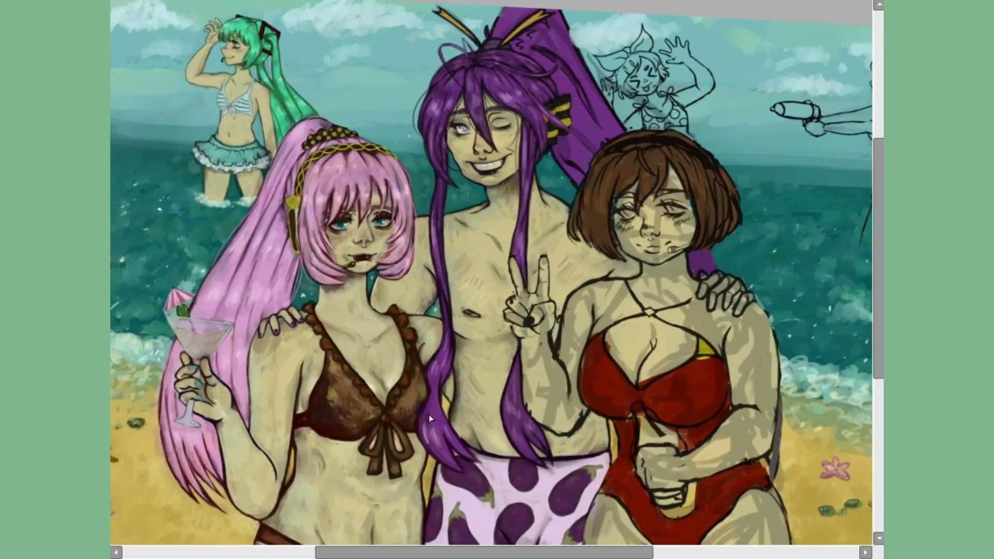
pyautogui.scroll(-1, 412, 175)
pyautogui.hotkey('ctrl', 's')
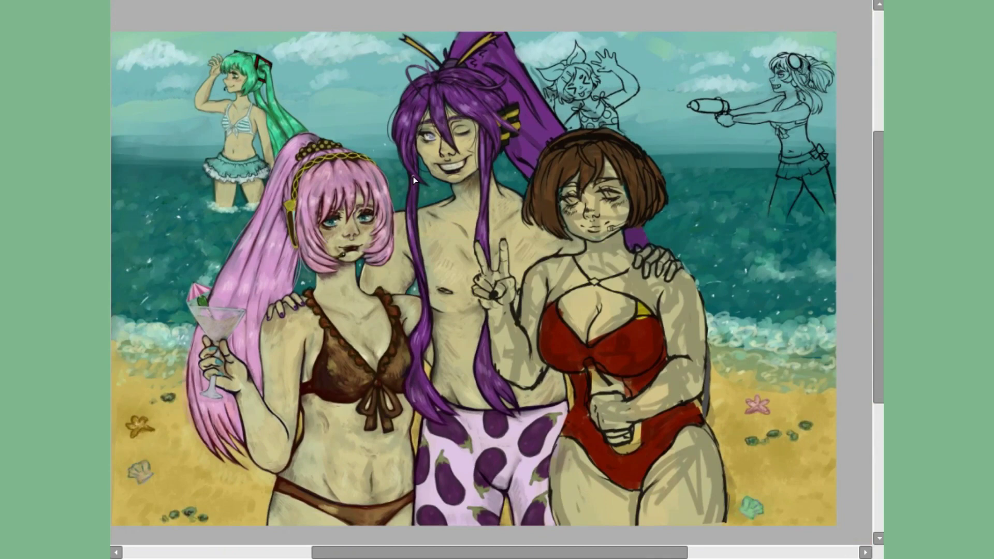
# Paint over the rough black strokes inside the man's purple ponytail and draw dark strand lines fanning from the hair tie.
pyautogui.scroll(3, 274, 213)
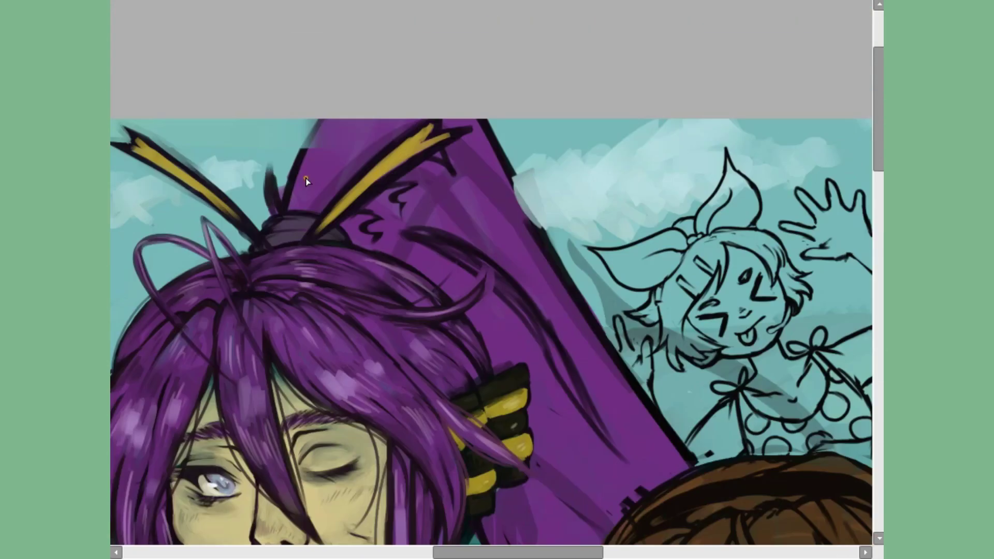
pyautogui.moveTo(456, 188); pyautogui.dragTo(414, 124)
pyautogui.press('m')
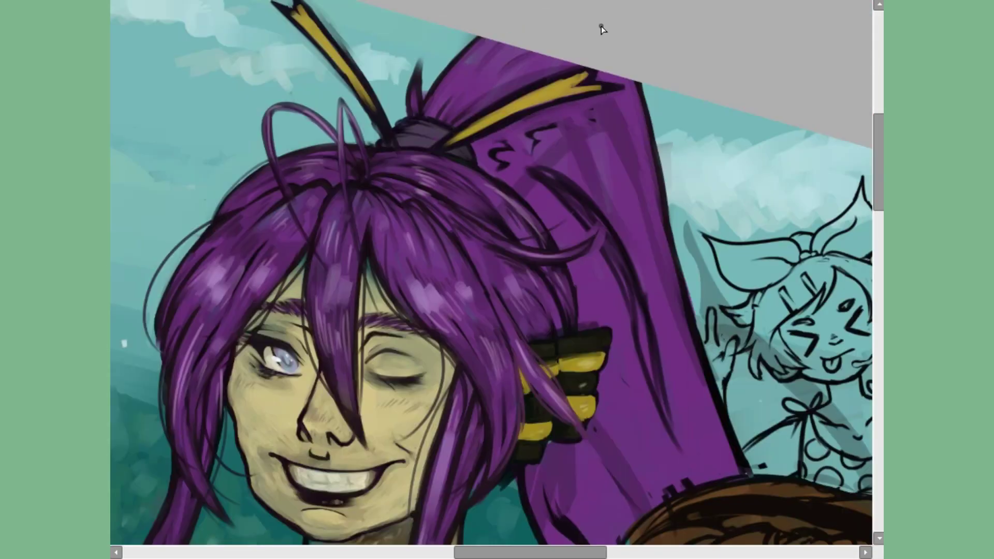
pyautogui.press('m')
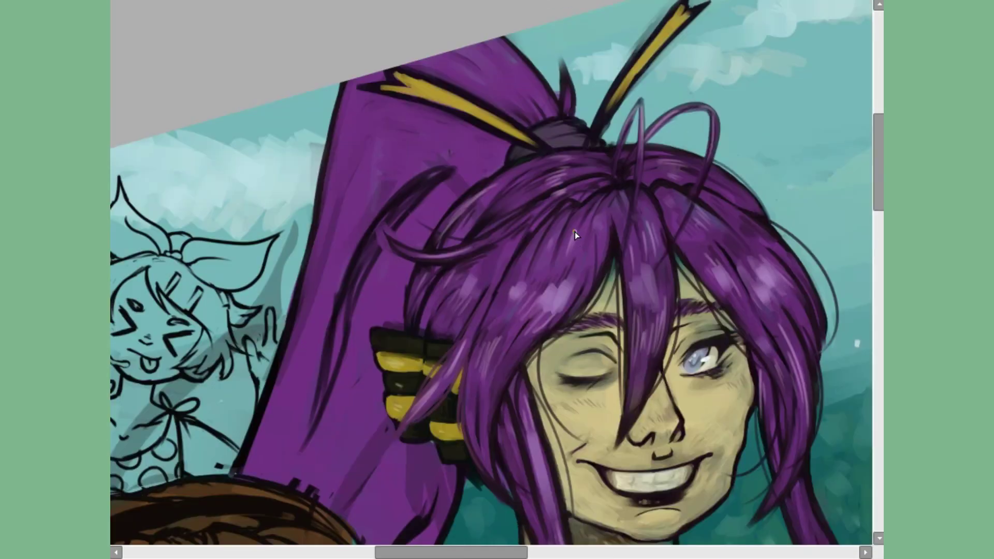
pyautogui.press('m')
pyautogui.press('m')
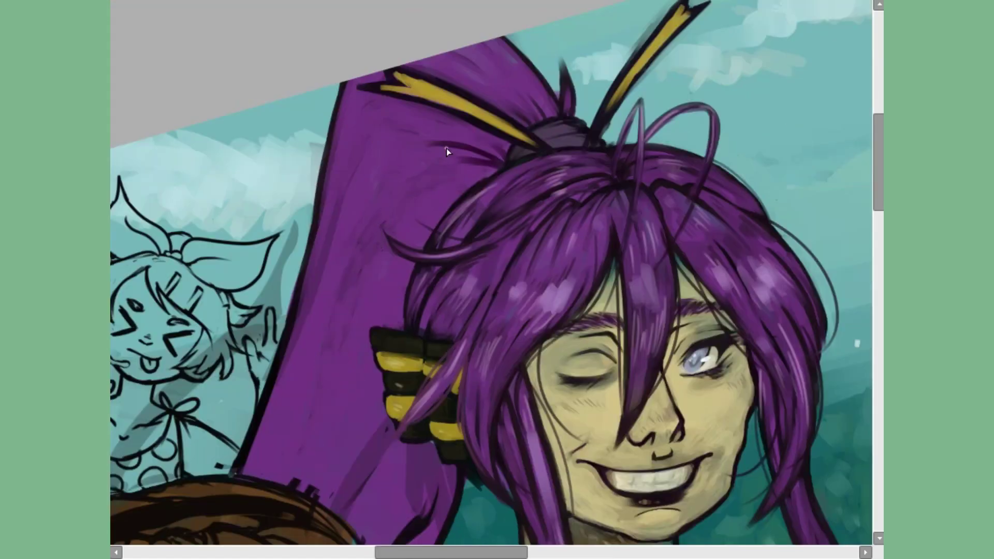
pyautogui.press('m')
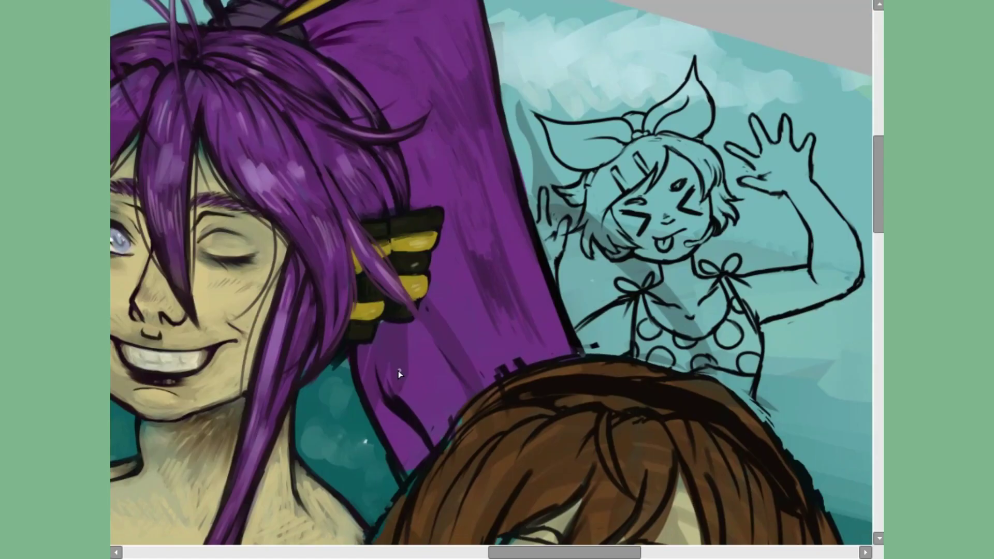
# Build up the purple ponytail with dark and pale lilac strands, and add loose strands along its outer edges.
pyautogui.scroll(2, 376, 113)
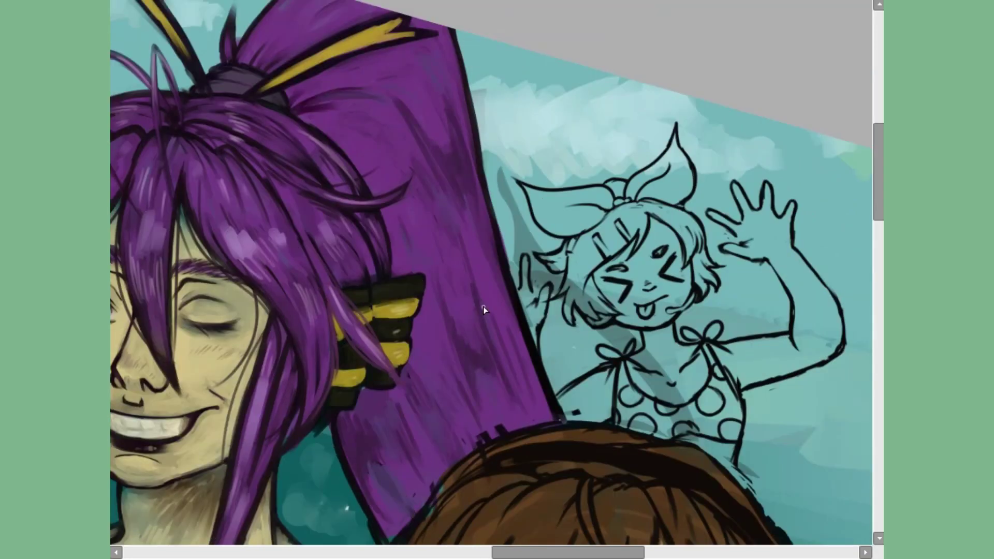
pyautogui.press('-')
pyautogui.scroll(-1, 604, 270)
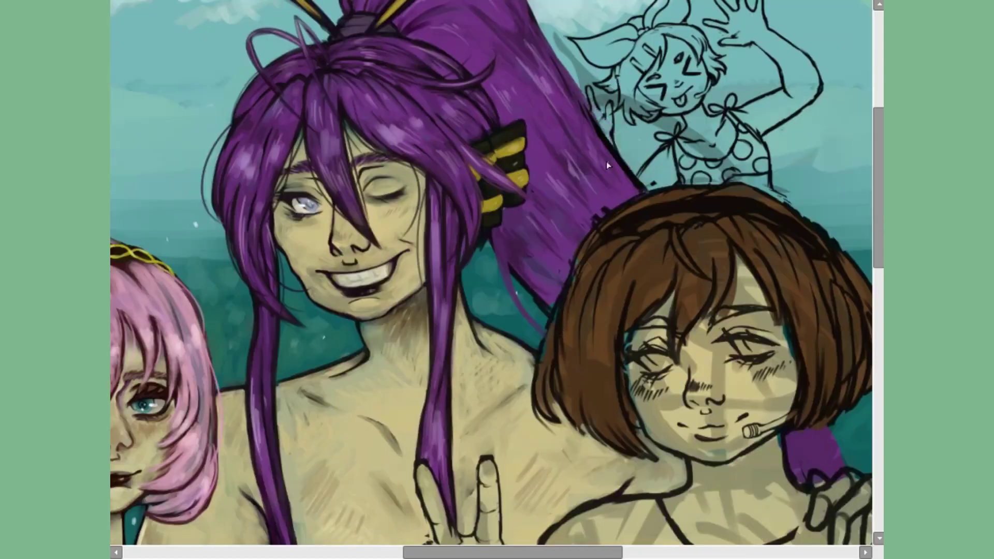
pyautogui.scroll(2, 607, 160)
pyautogui.hscroll(1, 607, 160)
pyautogui.hscroll(-1, 604, 212)
pyautogui.scroll(1, 604, 212)
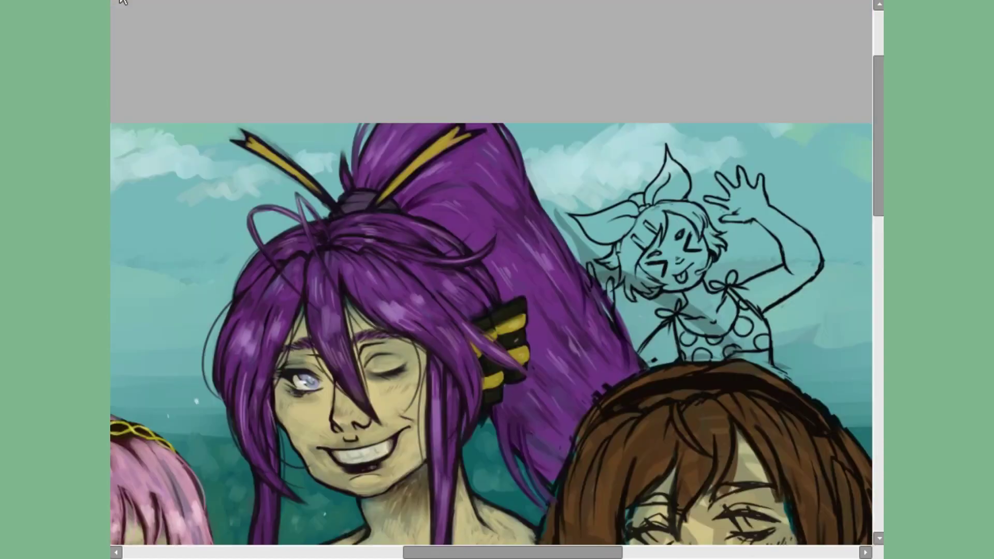
pyautogui.scroll(-5, 605, 212)
pyautogui.hscroll(-1, 425, 212)
pyautogui.press('-')
pyautogui.press('-')
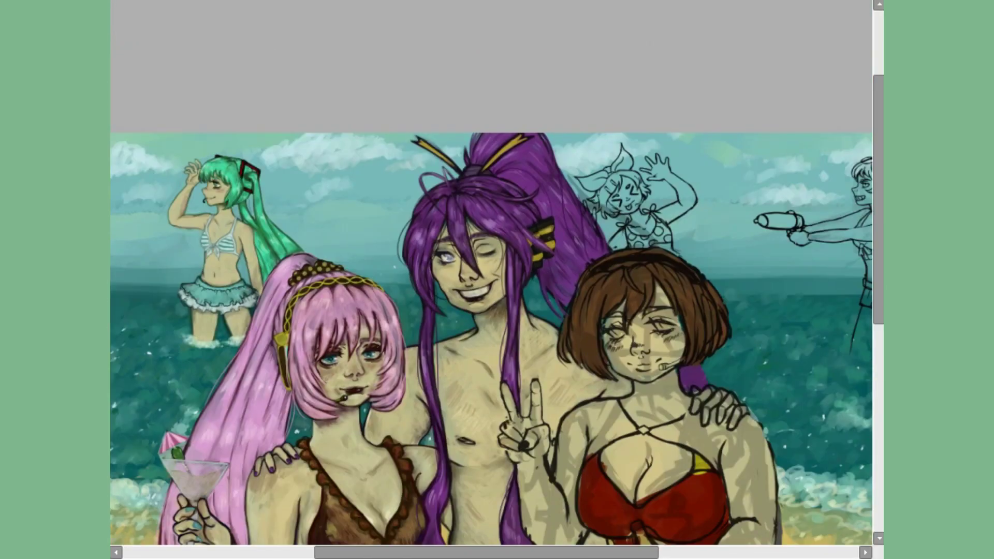
# Fill the face, neck, arms and hands of the waving girl in the background with a flat beige skin tone.
pyautogui.scroll(-3, 492, 279)
pyautogui.hscroll(2, 491, 280)
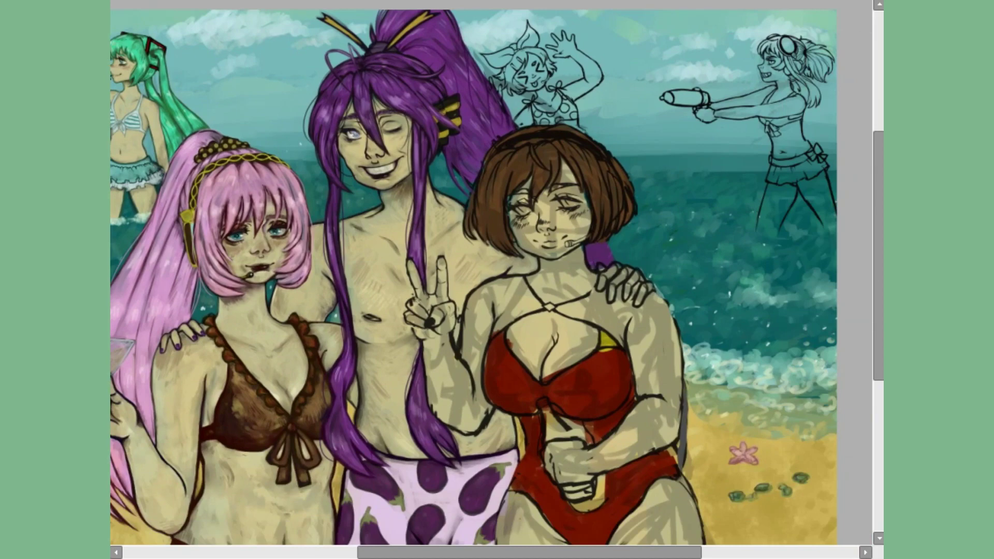
pyautogui.hscroll(-1, 492, 280)
pyautogui.scroll(3, 548, 78)
pyautogui.scroll(1, 492, 279)
pyautogui.moveTo(394, 290)
pyautogui.mouseDown()
pyautogui.moveTo(414, 259)
pyautogui.moveTo(465, 228)
pyautogui.moveTo(436, 464)
pyautogui.moveTo(678, 259)
pyautogui.moveTo(616, 98)
pyautogui.mouseUp()
pyautogui.scroll(-4, 175, 168)
pyautogui.hscroll(2, 175, 168)
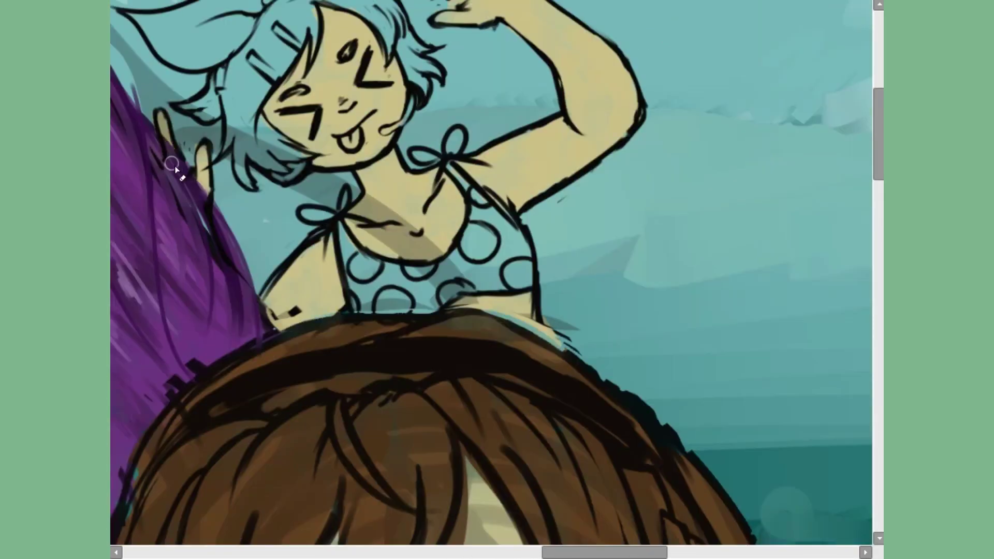
pyautogui.scroll(4, 175, 168)
pyautogui.hscroll(-2, 175, 168)
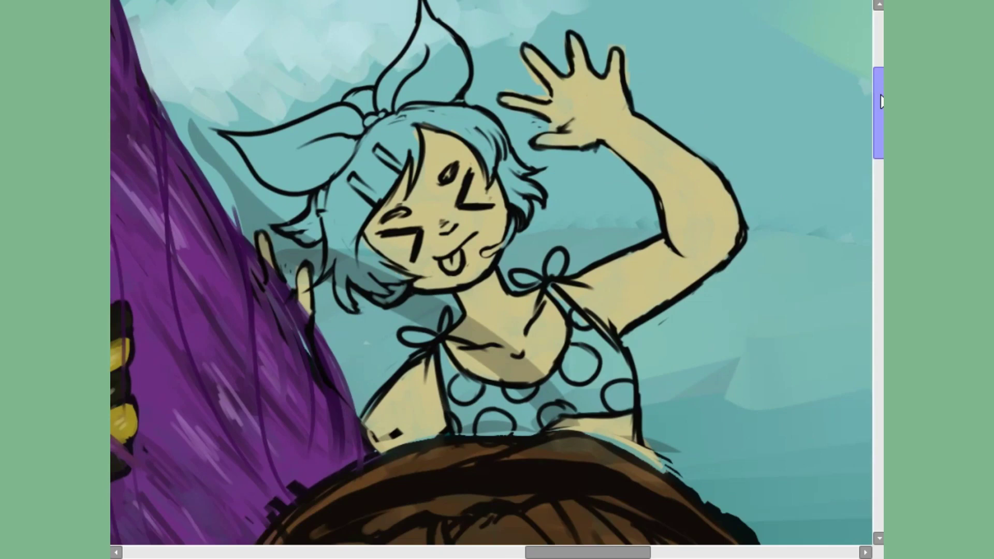
# Fill the waving girl's hair with bright yellow and her large hair bow with off-white.
pyautogui.moveTo(372, 171)
pyautogui.mouseDown()
pyautogui.moveTo(348, 299)
pyautogui.moveTo(310, 228)
pyautogui.moveTo(465, 162)
pyautogui.mouseUp()
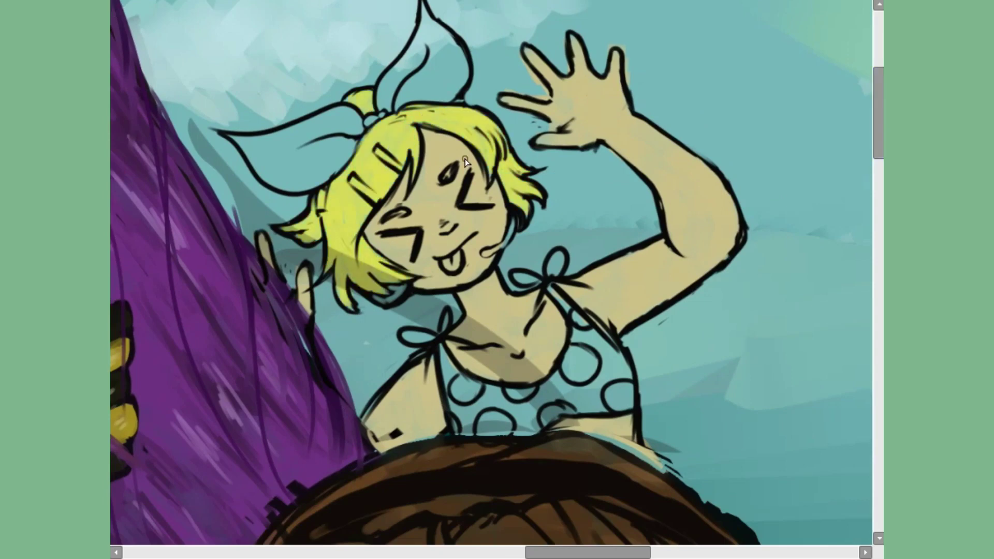
pyautogui.moveTo(386, 92); pyautogui.dragTo(445, 42)
pyautogui.moveTo(310, 129); pyautogui.dragTo(243, 142)
# Fill the waving girl's bikini top with off-white and colour its polka dots pink, yellow and light blue.
pyautogui.scroll(-3, 244, 142)
pyautogui.hscroll(1, 243, 142)
pyautogui.moveTo(445, 243); pyautogui.dragTo(565, 217)
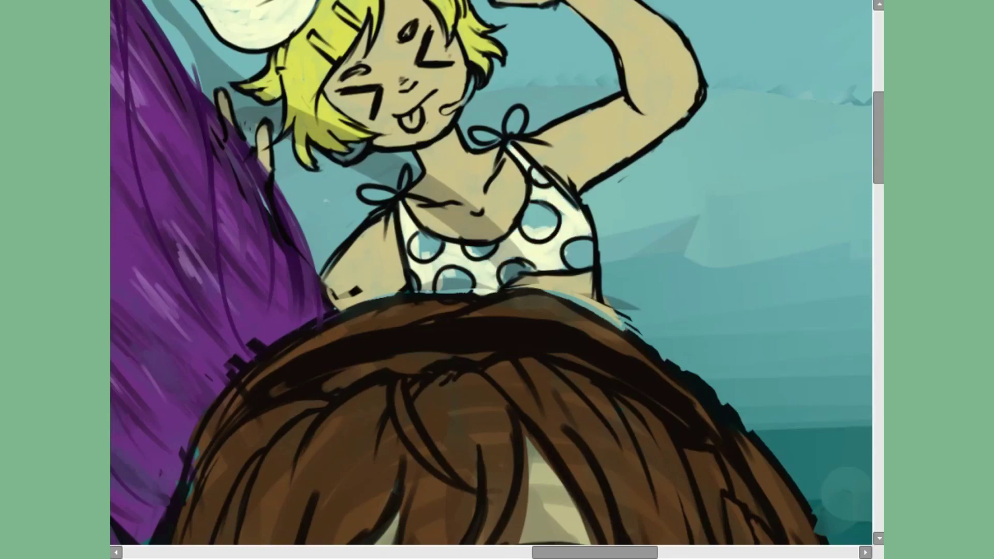
pyautogui.moveTo(427, 241); pyautogui.dragTo(538, 217)
pyautogui.scroll(3, 427, 241)
pyautogui.hscroll(-2, 427, 242)
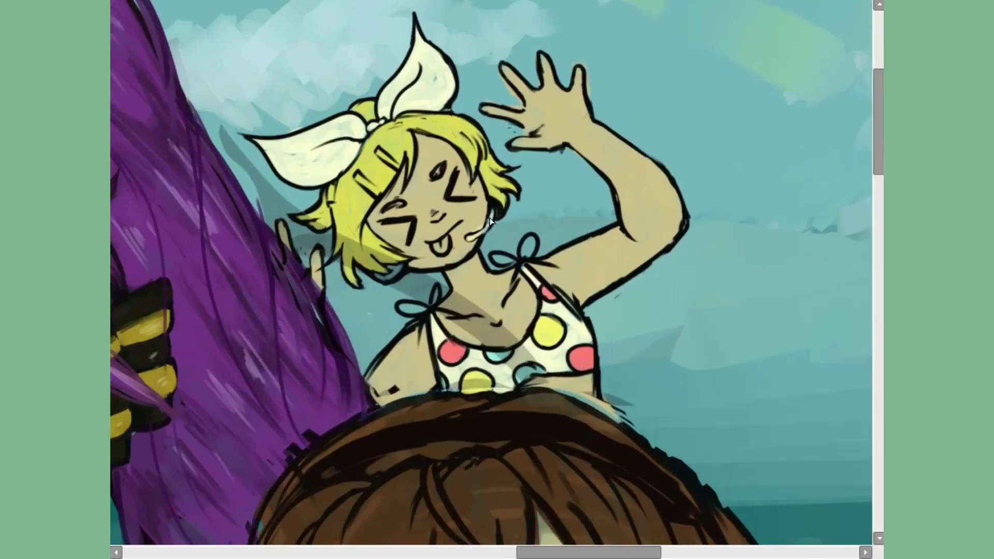
# Colour the waving girl's headset microphone white and tongue red, and repaint one black eyebrow in yellow.
pyautogui.scroll(2, 489, 238)
pyautogui.moveTo(494, 163); pyautogui.dragTo(468, 199)
pyautogui.press('m')
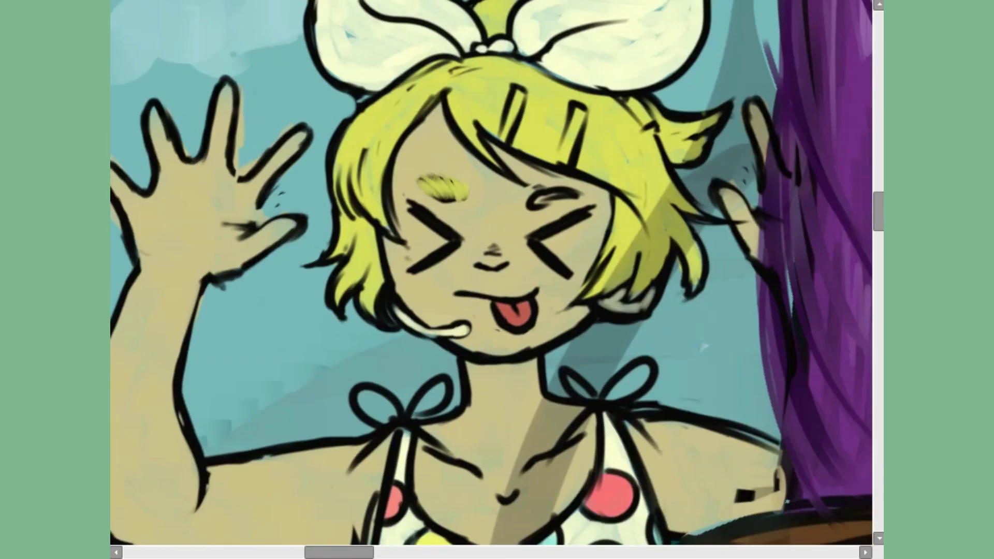
pyautogui.moveTo(430, 123)
pyautogui.mouseDown()
pyautogui.moveTo(394, 170)
pyautogui.moveTo(466, 135)
pyautogui.mouseUp()
pyautogui.press('m')
# Replace the black outlines of the blonde girl's fringe and side locks with olive-brown lines and shade the strands.
pyautogui.moveTo(448, 54); pyautogui.dragTo(611, 134)
pyautogui.moveTo(564, 166); pyautogui.dragTo(362, 248)
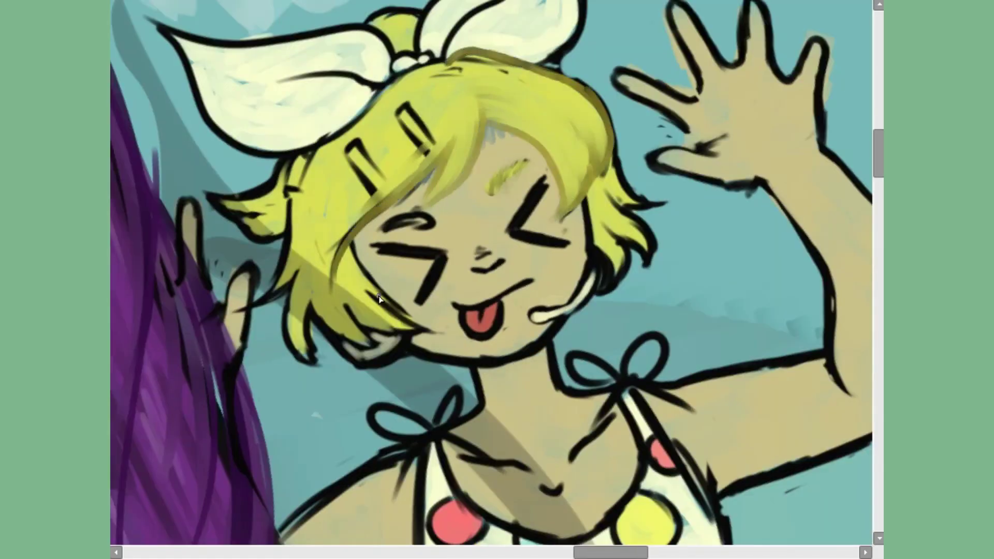
pyautogui.moveTo(383, 290); pyautogui.dragTo(424, 331)
pyautogui.moveTo(336, 352); pyautogui.dragTo(290, 290)
pyautogui.moveTo(647, 279); pyautogui.dragTo(631, 196)
pyautogui.moveTo(424, 150); pyautogui.dragTo(331, 280)
pyautogui.moveTo(606, 202); pyautogui.dragTo(637, 280)
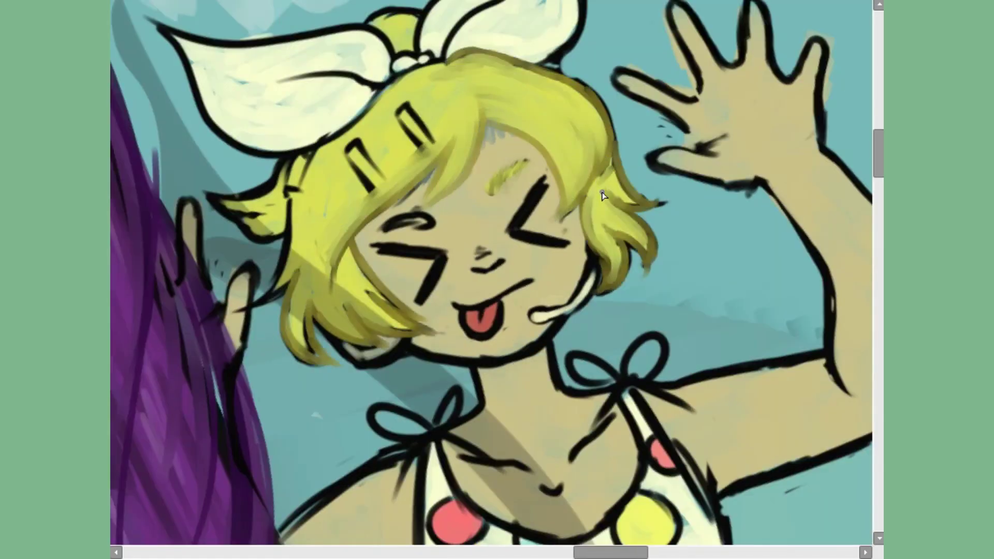
# Blend olive shading and yellow highlights through the blonde girl's side hair and crown, and recolour her remaining black eyebrow yellow.
pyautogui.moveTo(622, 163); pyautogui.dragTo(605, 207)
pyautogui.moveTo(295, 358); pyautogui.dragTo(328, 316)
pyautogui.moveTo(290, 269); pyautogui.dragTo(327, 348)
pyautogui.moveTo(258, 197); pyautogui.dragTo(295, 305)
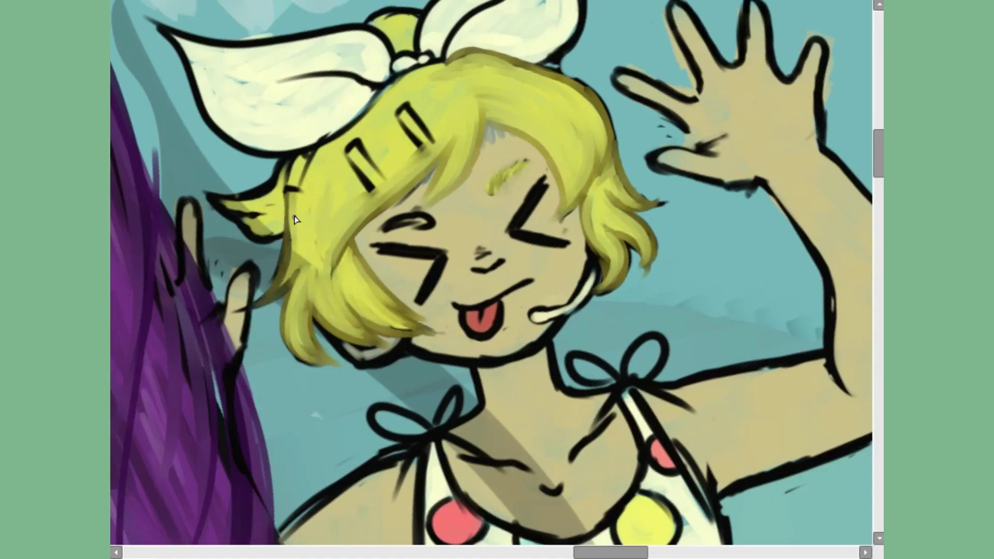
pyautogui.moveTo(378, 98); pyautogui.dragTo(280, 290)
pyautogui.moveTo(424, 70); pyautogui.dragTo(295, 212)
pyautogui.moveTo(569, 86); pyautogui.dragTo(611, 155)
pyautogui.moveTo(388, 223); pyautogui.dragTo(430, 220)
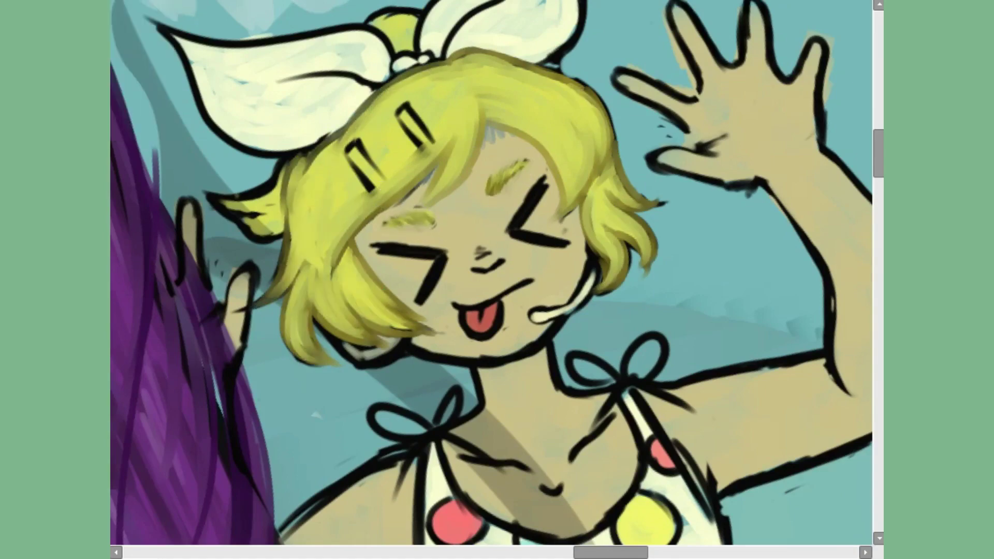
pyautogui.scroll(1, 512, 222)
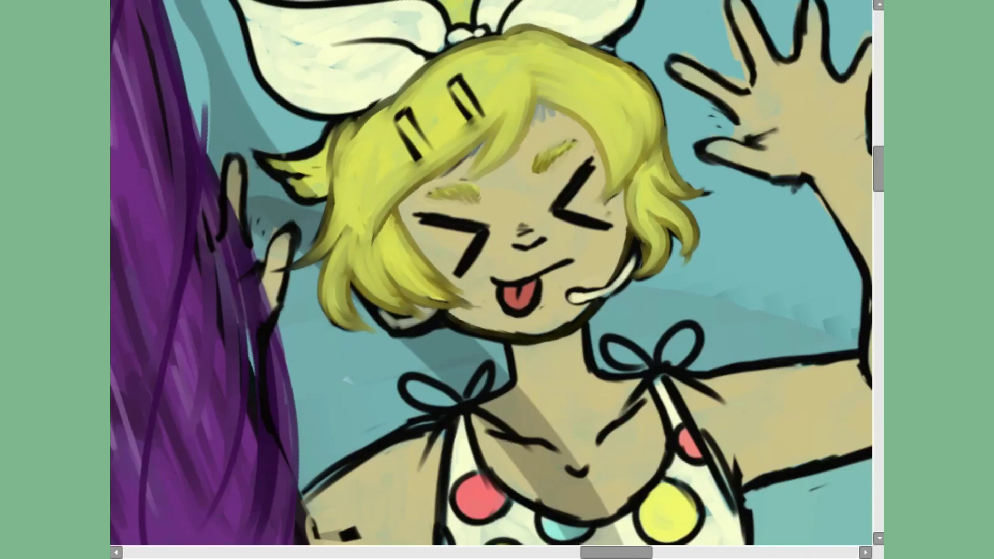
# Hatch soft reddish-brown blush on the blonde girl's cheeks, nose and forehead.
pyautogui.moveTo(530, 230)
pyautogui.mouseDown()
pyautogui.moveTo(512, 222)
pyautogui.moveTo(616, 238)
pyautogui.mouseUp()
pyautogui.moveTo(473, 243); pyautogui.dragTo(500, 282)
pyautogui.moveTo(546, 135); pyautogui.dragTo(561, 121)
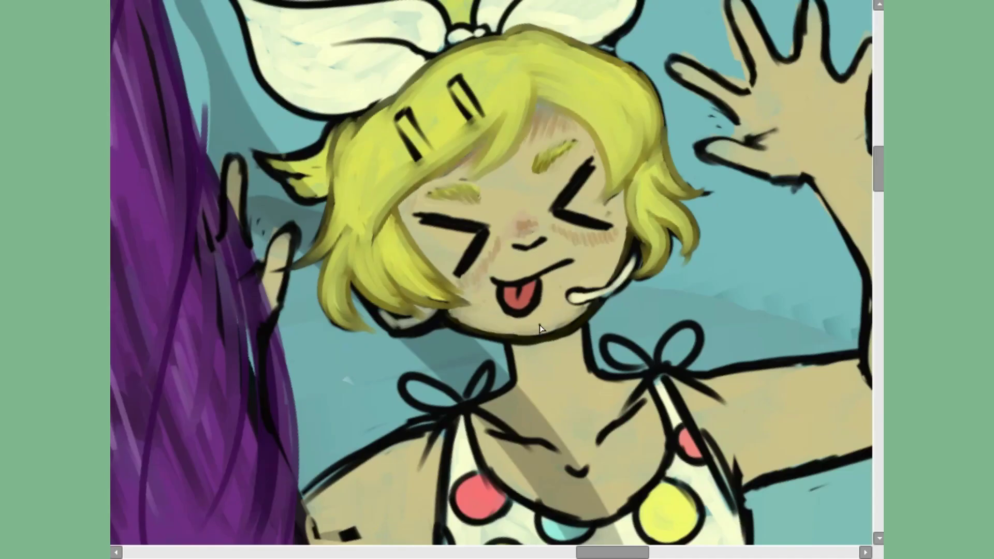
# Shade the blonde girl's headset microphone in grey and replace her tongue's black outline with darker red shading.
pyautogui.moveTo(629, 266); pyautogui.dragTo(601, 293)
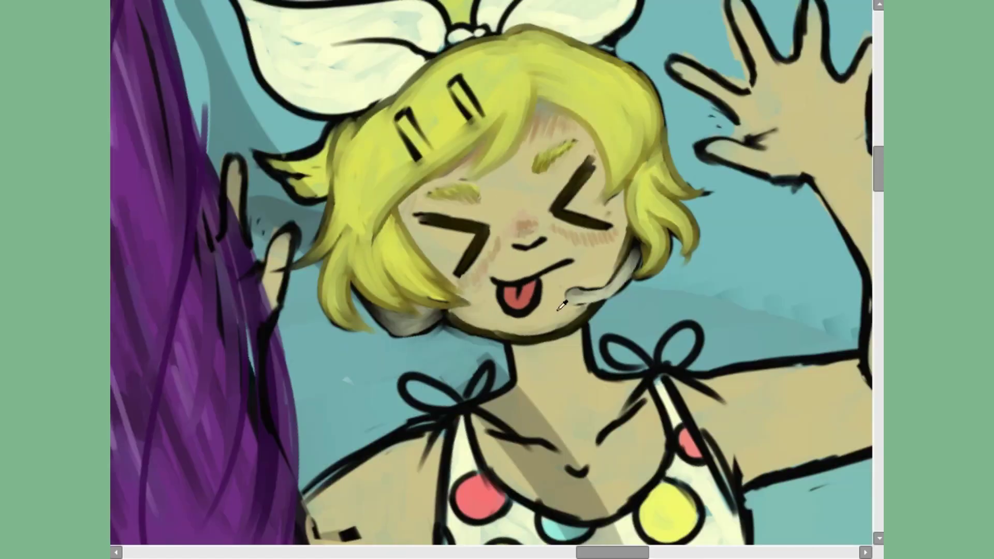
pyautogui.moveTo(515, 298); pyautogui.dragTo(461, 247)
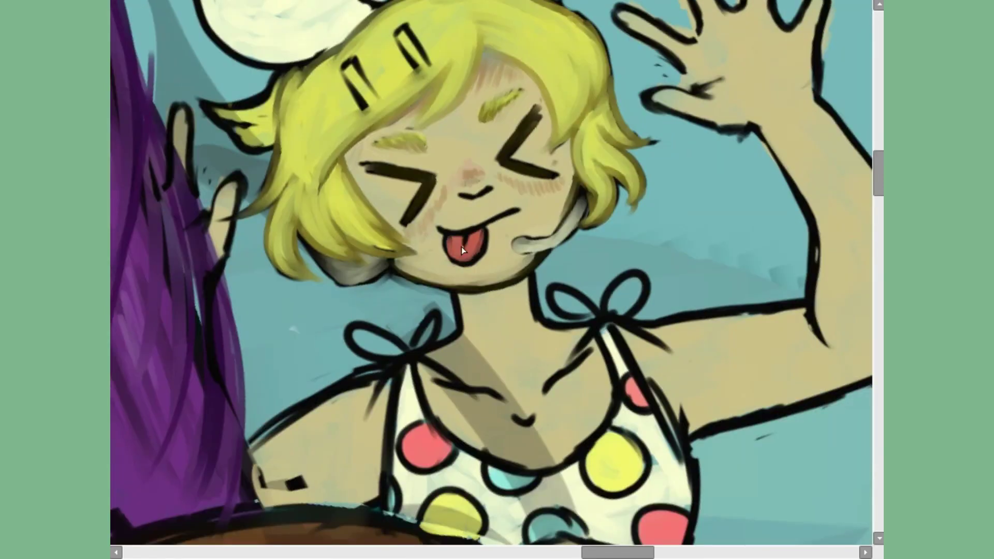
pyautogui.hotkey('ctrl', '-')
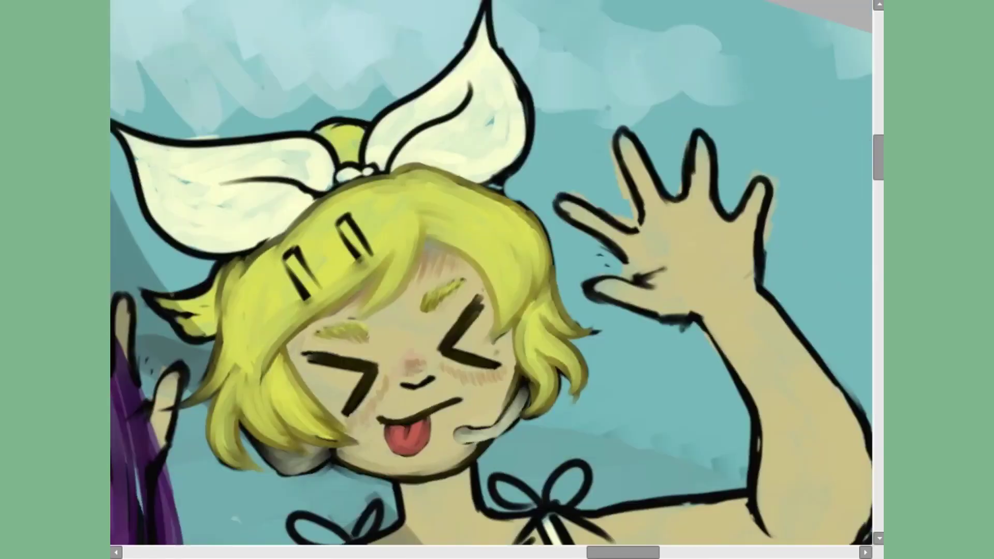
pyautogui.hotkey('ctrl', '+')
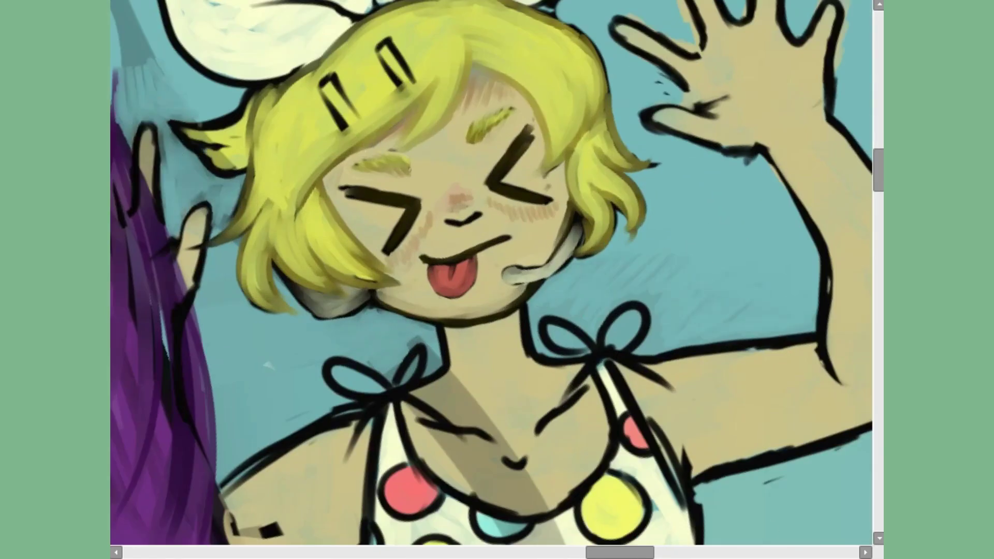
# Brush blue background tones around the blonde girl's shoulders and inside the loops of her bikini strap bows.
pyautogui.moveTo(653, 287)
pyautogui.mouseDown()
pyautogui.moveTo(751, 342)
pyautogui.moveTo(861, 556)
pyautogui.mouseUp()
pyautogui.moveTo(590, 553); pyautogui.dragTo(390, 247)
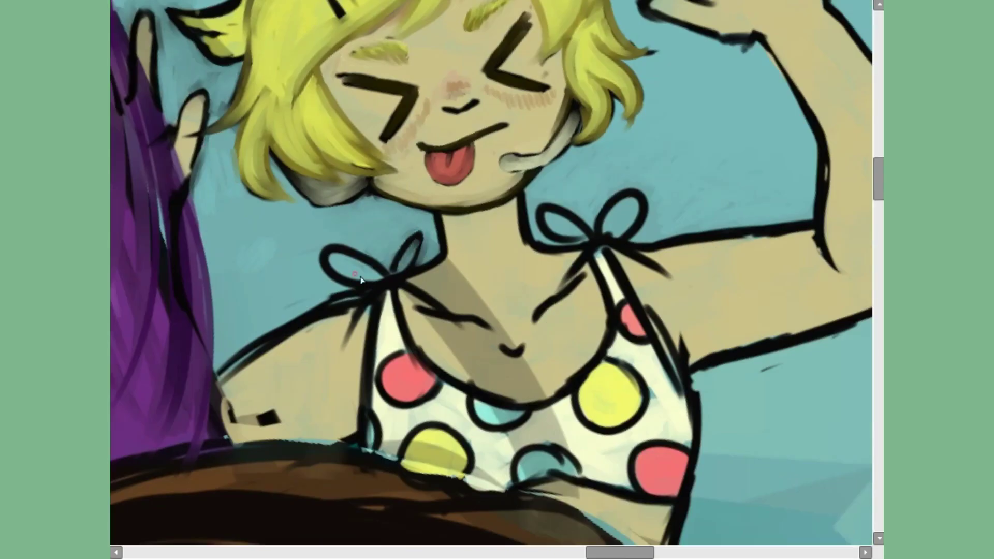
pyautogui.moveTo(361, 279); pyautogui.dragTo(411, 381)
pyautogui.scroll(-2, 411, 381)
pyautogui.scroll(4, 390, 309)
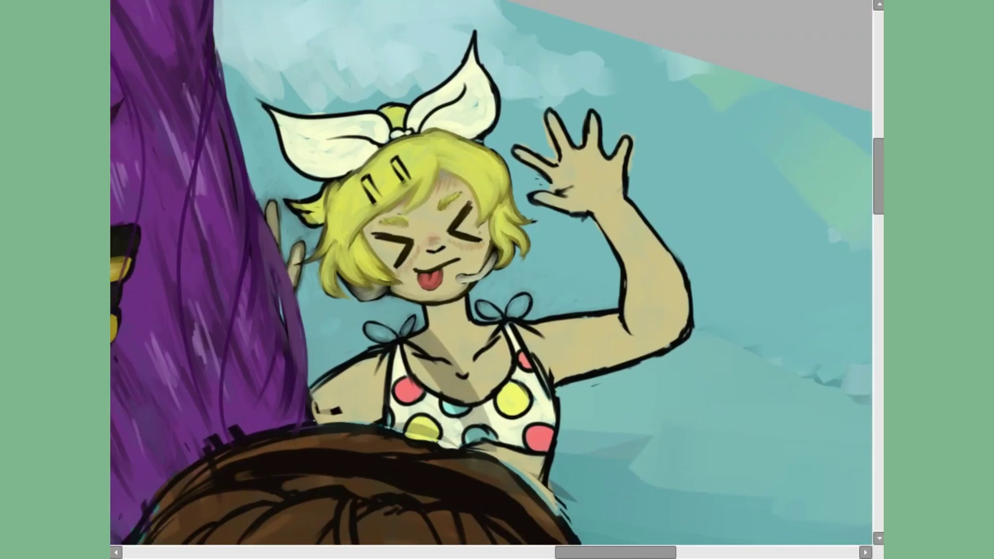
# Replace the black outline of the hair tuft beside the hair bow with olive-brown lines and yellow shading.
pyautogui.scroll(-3, 275, 290)
pyautogui.scroll(2, 227, 351)
pyautogui.moveTo(226, 351)
pyautogui.mouseDown()
pyautogui.moveTo(299, 318)
pyautogui.moveTo(244, 362)
pyautogui.mouseUp()
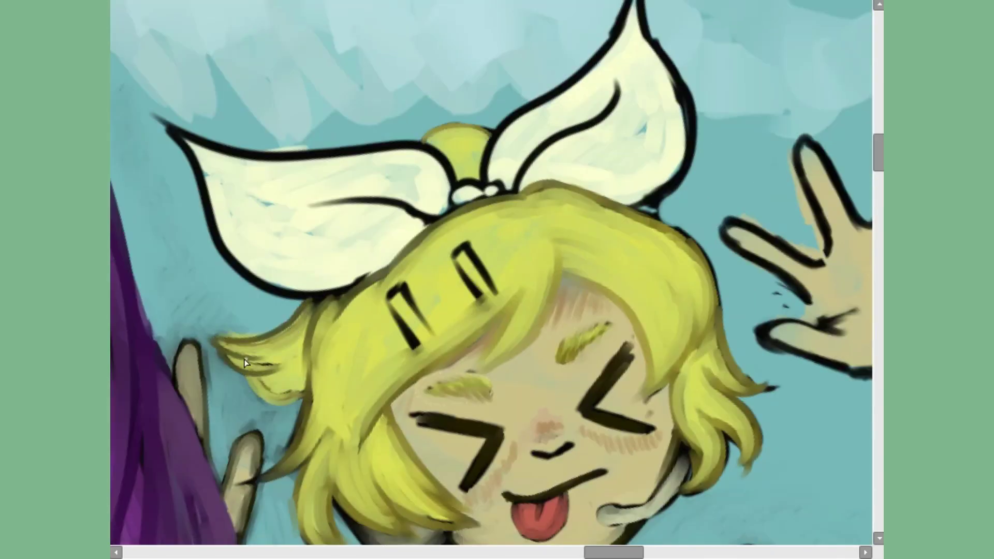
# Repaint the black lines of the hair bow's knot and the ribbon nearest the raised hand in soft grey.
pyautogui.moveTo(487, 184); pyautogui.dragTo(595, 67)
pyautogui.moveTo(437, 321); pyautogui.dragTo(536, 236)
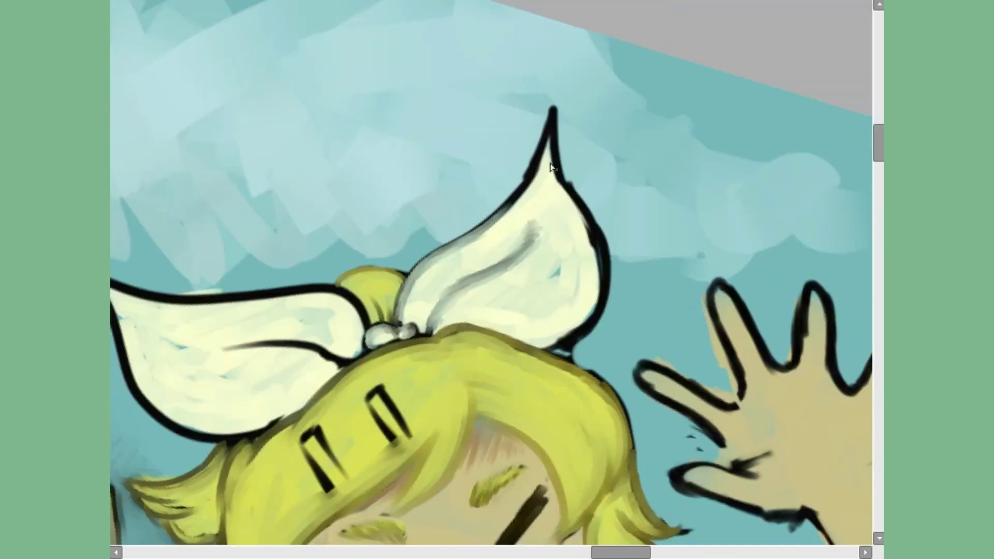
pyautogui.moveTo(552, 111); pyautogui.dragTo(492, 220)
pyautogui.moveTo(556, 150)
pyautogui.mouseDown()
pyautogui.moveTo(568, 201)
pyautogui.moveTo(596, 311)
pyautogui.mouseUp()
pyautogui.moveTo(533, 163); pyautogui.dragTo(471, 230)
pyautogui.moveTo(606, 267); pyautogui.dragTo(551, 346)
# Repaint the black outline and fold of the hair bow's other ribbon in soft grey.
pyautogui.press('Insert')
pyautogui.press('End')
pyautogui.press('End')
pyautogui.moveTo(761, 210); pyautogui.dragTo(668, 277)
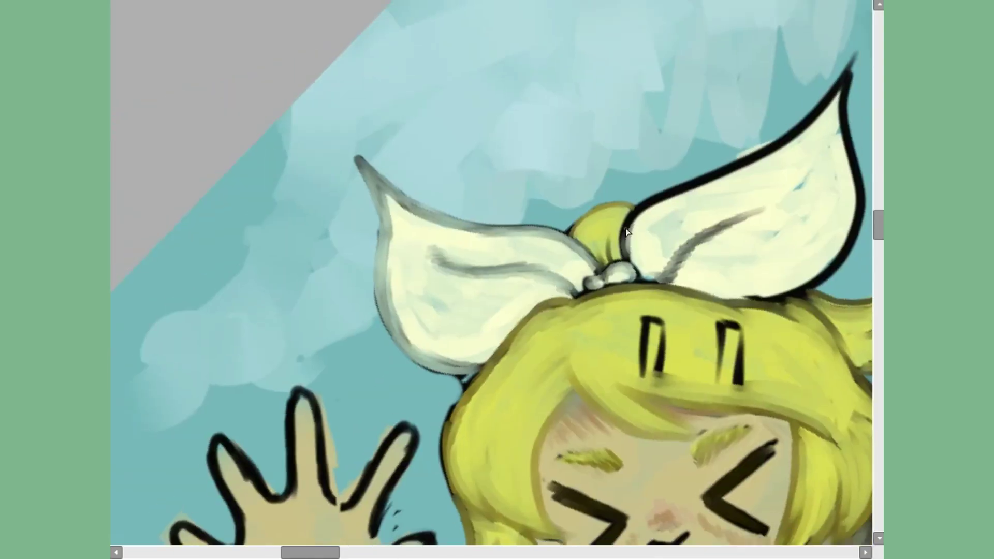
pyautogui.press('Delete')
pyautogui.moveTo(651, 44); pyautogui.dragTo(625, 214)
pyautogui.press('Insert')
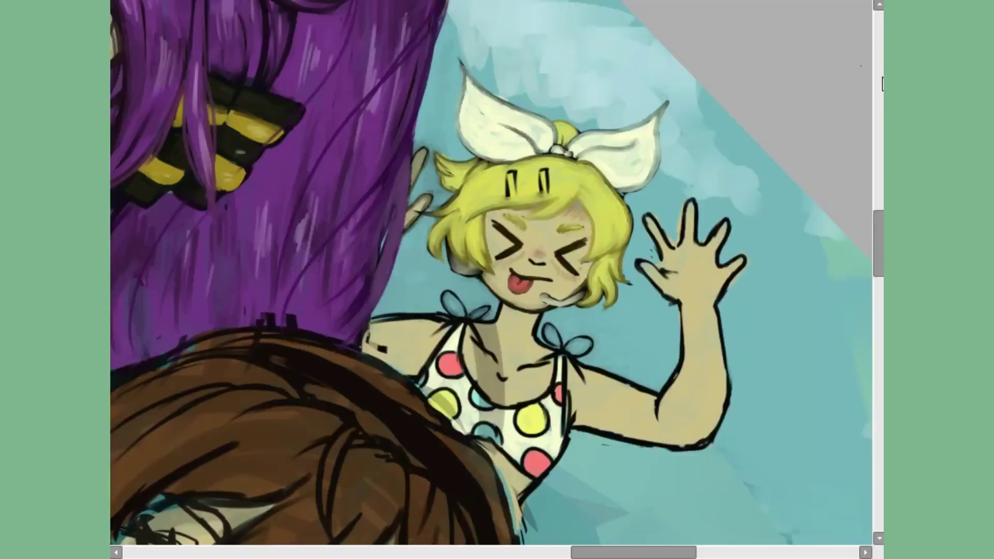
# Paint the blonde girl's two hair clips pale blue over their black outlines.
pyautogui.moveTo(484, 168)
pyautogui.mouseDown()
pyautogui.moveTo(510, 235)
pyautogui.moveTo(512, 227)
pyautogui.mouseUp()
pyautogui.moveTo(414, 205); pyautogui.dragTo(453, 277)
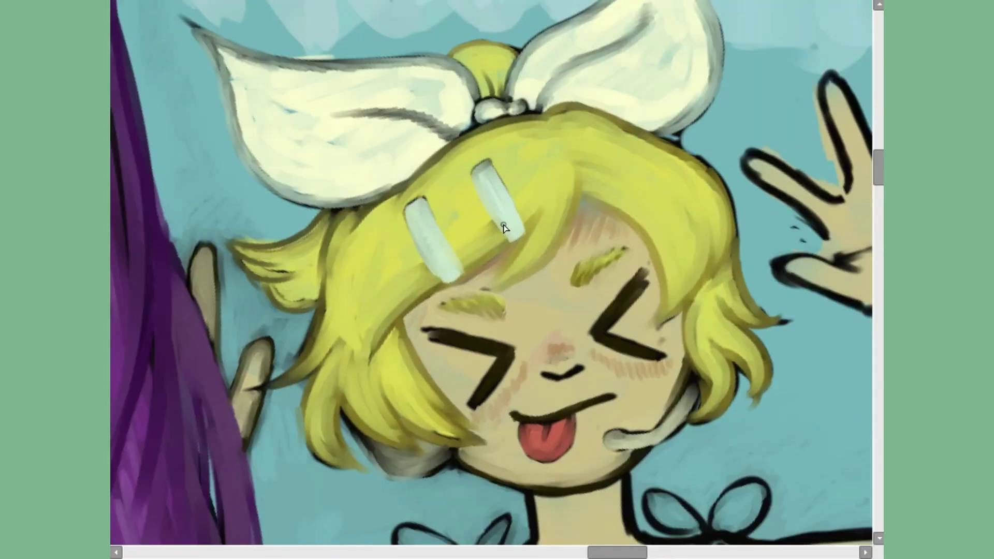
# Shade the blonde girl's lowered shoulder, paint out the diagonal chest shadow and soften her collarbone lines.
pyautogui.scroll(-5, 504, 228)
pyautogui.moveTo(389, 316); pyautogui.dragTo(196, 383)
pyautogui.moveTo(363, 293); pyautogui.dragTo(218, 440)
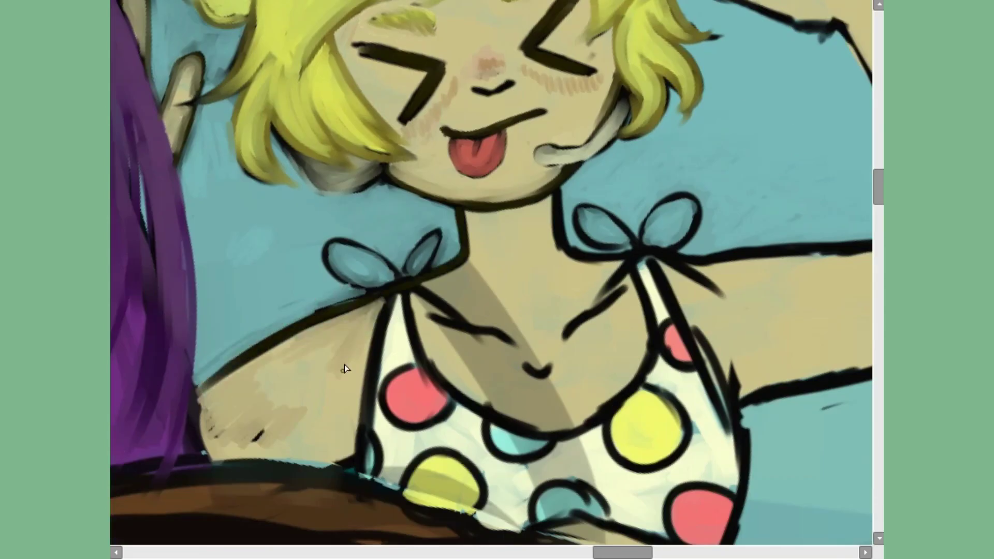
pyautogui.moveTo(249, 365); pyautogui.dragTo(199, 434)
pyautogui.hscroll(2, 529, 234)
pyautogui.moveTo(439, 273)
pyautogui.mouseDown()
pyautogui.moveTo(475, 326)
pyautogui.moveTo(401, 326)
pyautogui.moveTo(428, 311)
pyautogui.moveTo(466, 380)
pyautogui.moveTo(502, 379)
pyautogui.moveTo(593, 279)
pyautogui.moveTo(596, 304)
pyautogui.mouseUp()
pyautogui.hscroll(4, 597, 304)
pyautogui.hscroll(-2, 281, 164)
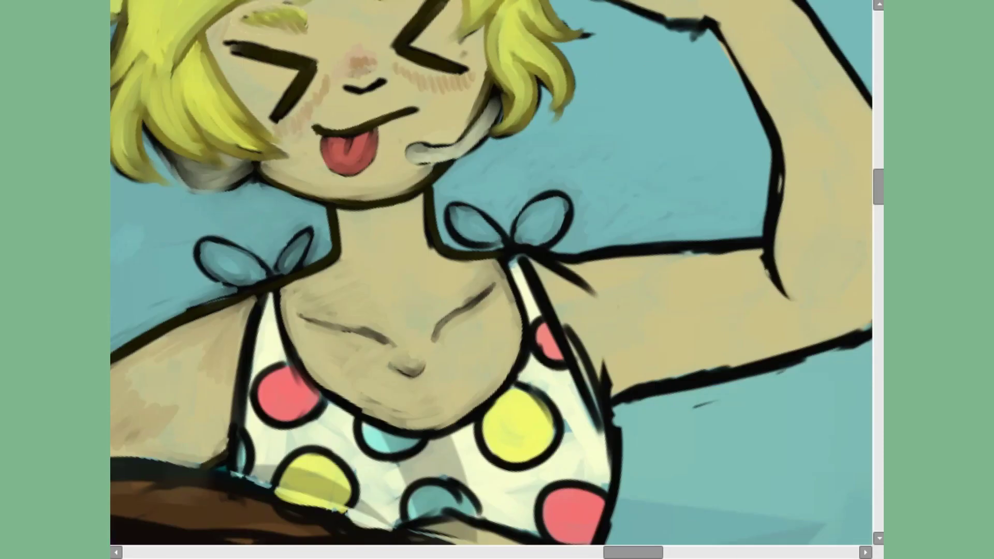
# Replace the black outlines of the bikini top's straps, neckline, sides and hem with soft grey edges.
pyautogui.moveTo(259, 290)
pyautogui.mouseDown()
pyautogui.moveTo(244, 414)
pyautogui.moveTo(253, 337)
pyautogui.mouseUp()
pyautogui.press('m')
pyautogui.press('m')
pyautogui.moveTo(517, 264); pyautogui.dragTo(611, 497)
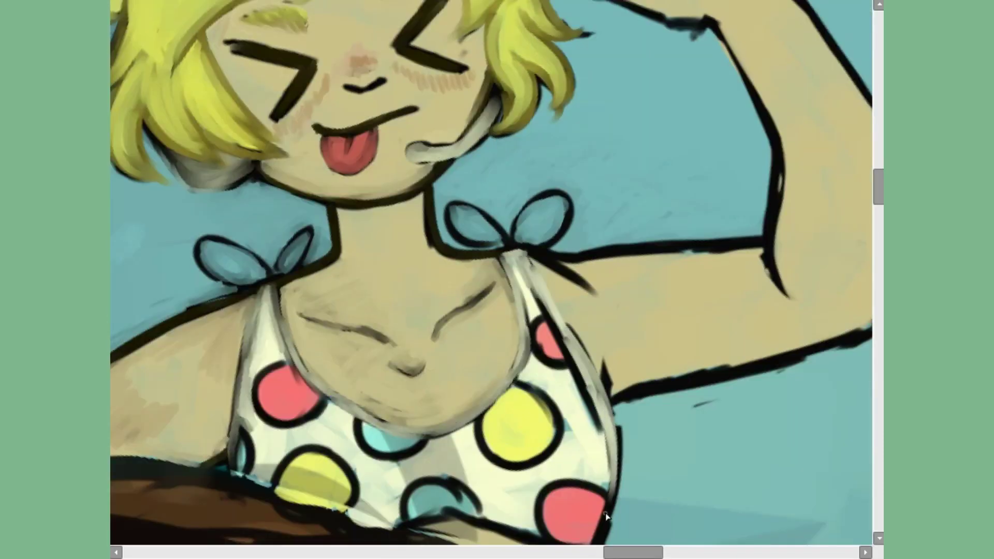
pyautogui.moveTo(595, 373); pyautogui.dragTo(616, 538)
pyautogui.moveTo(259, 290); pyautogui.dragTo(244, 430)
pyautogui.scroll(-3, 583, 444)
pyautogui.moveTo(564, 368)
pyautogui.mouseDown()
pyautogui.moveTo(601, 430)
pyautogui.moveTo(522, 308)
pyautogui.mouseUp()
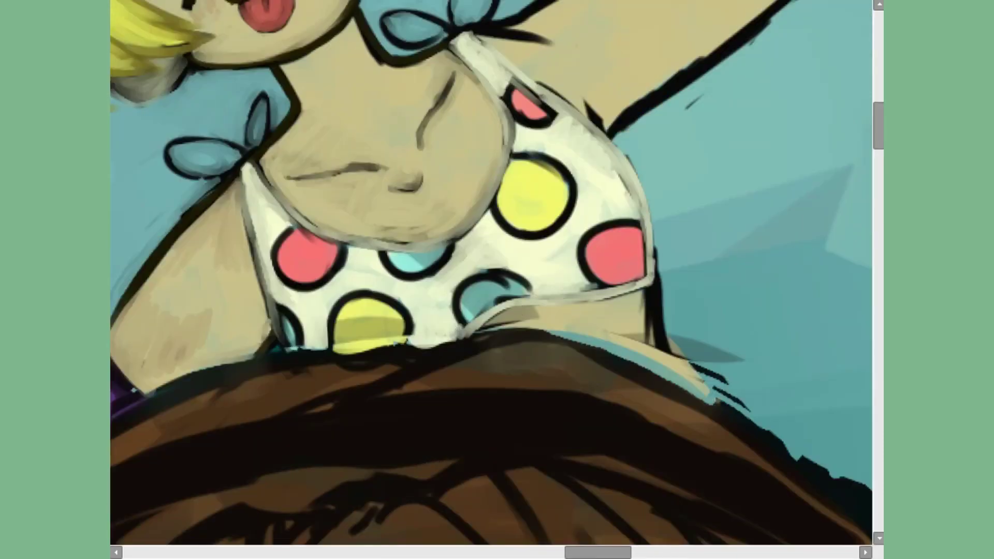
# Paint over the polka dots' black outlines and shade the pink, yellow and blue dots to look rounded.
pyautogui.moveTo(331, 249); pyautogui.dragTo(280, 290)
pyautogui.moveTo(585, 227); pyautogui.dragTo(636, 287)
pyautogui.moveTo(518, 170); pyautogui.dragTo(559, 218)
pyautogui.moveTo(342, 311); pyautogui.dragTo(394, 340)
pyautogui.moveTo(386, 256); pyautogui.dragTo(404, 272)
pyautogui.moveTo(461, 290); pyautogui.dragTo(501, 297)
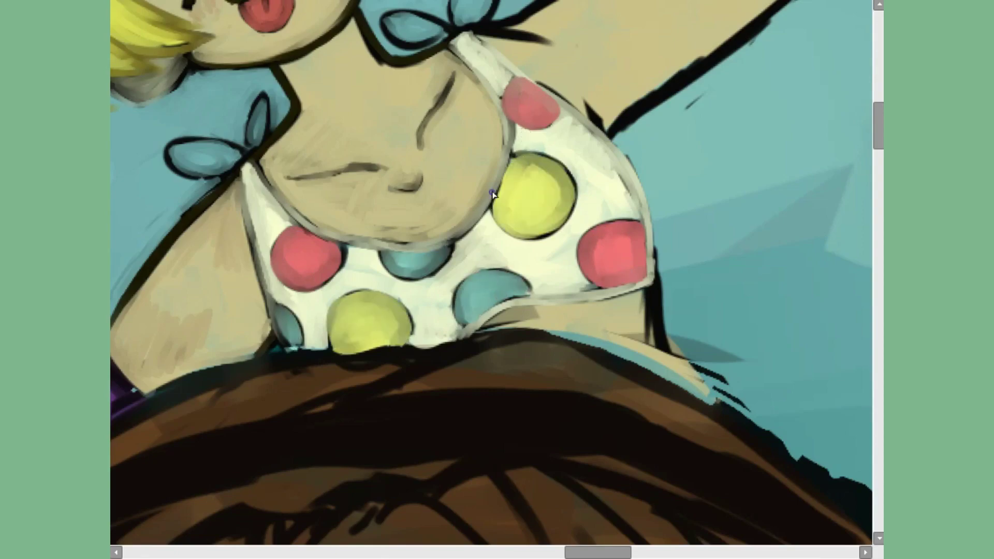
# Repaint the bows on both bikini straps in light grey over their black lines.
pyautogui.moveTo(296, 343); pyautogui.dragTo(676, 157)
pyautogui.moveTo(543, 135); pyautogui.dragTo(492, 192)
pyautogui.moveTo(284, 179)
pyautogui.mouseDown()
pyautogui.moveTo(255, 231)
pyautogui.moveTo(178, 207)
pyautogui.mouseUp()
pyautogui.hotkey('ctrl', '-')
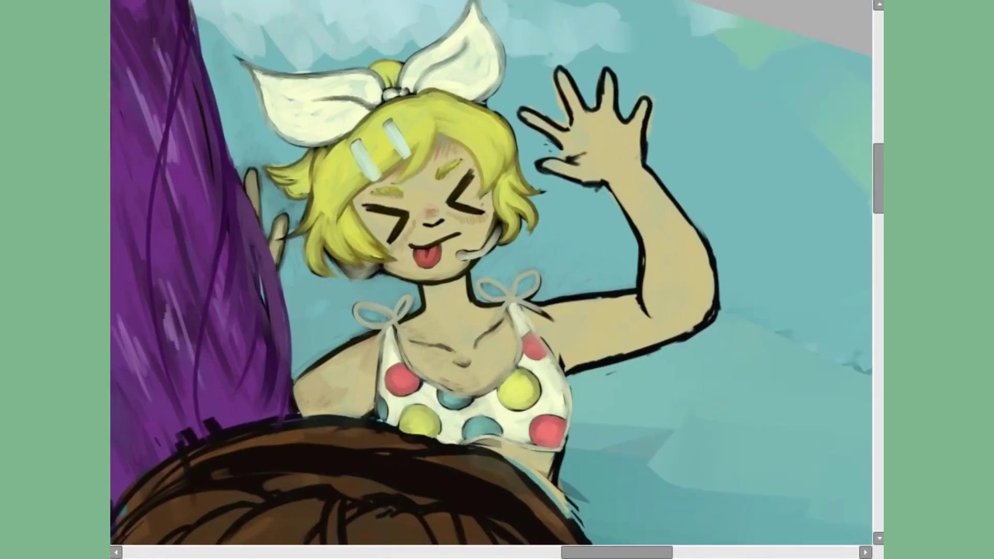
# Hatch tan shading on the raised palm and elbow, and cover the stray skin colour around the fingers with blue.
pyautogui.scroll(3, 713, 443)
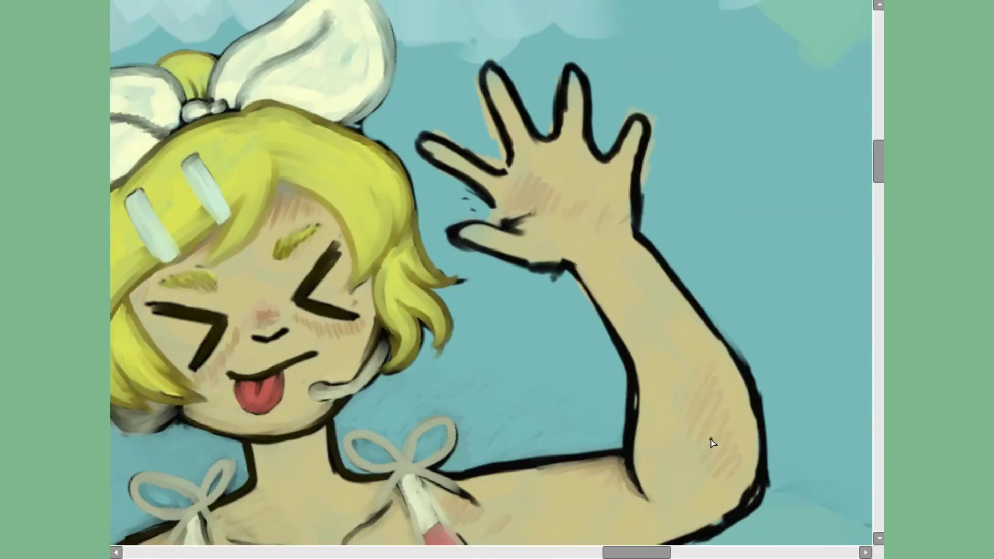
pyautogui.moveTo(430, 140); pyautogui.dragTo(496, 166)
pyautogui.moveTo(456, 227); pyautogui.dragTo(548, 274)
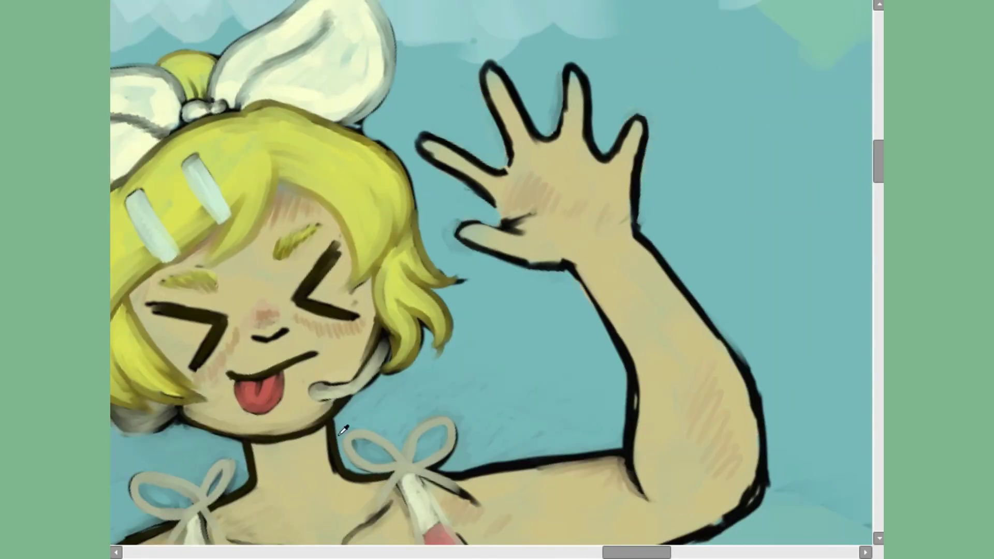
# Thin and smooth the black outlines of the raised hand and arm, and hatch tan shading under the chin.
pyautogui.press('m')
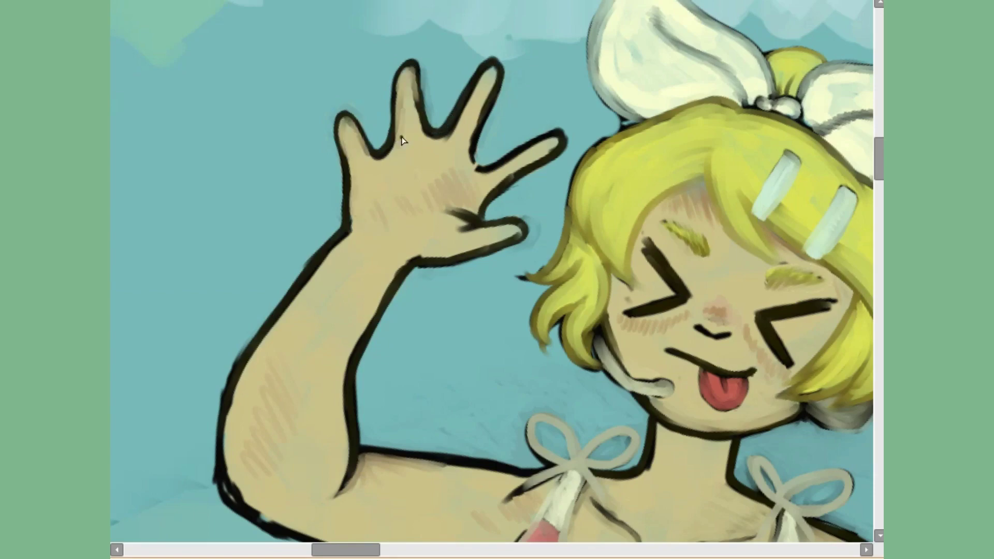
pyautogui.press('m')
pyautogui.moveTo(638, 244); pyautogui.dragTo(571, 174)
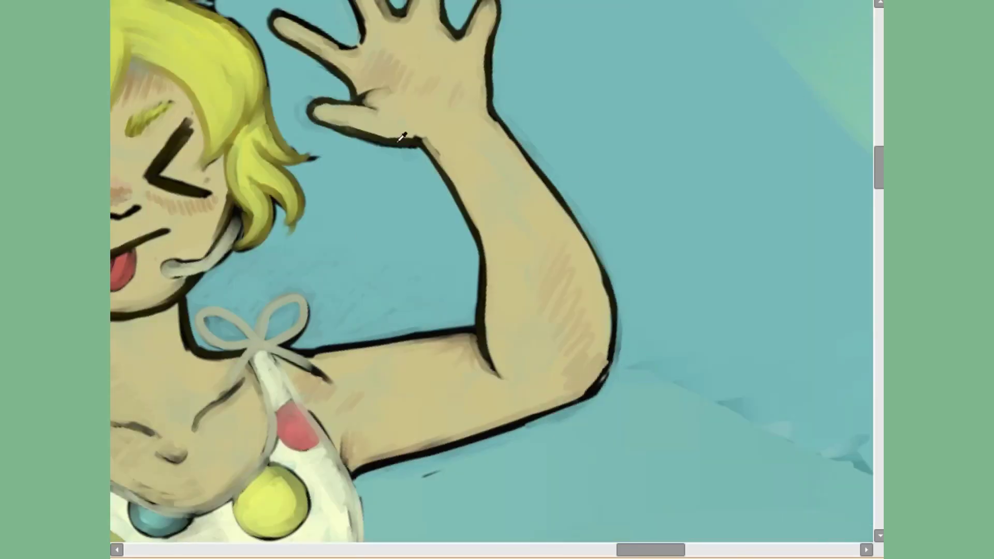
pyautogui.press('m')
pyautogui.scroll(-5, 231, 453)
pyautogui.press('m')
pyautogui.scroll(4, 466, 208)
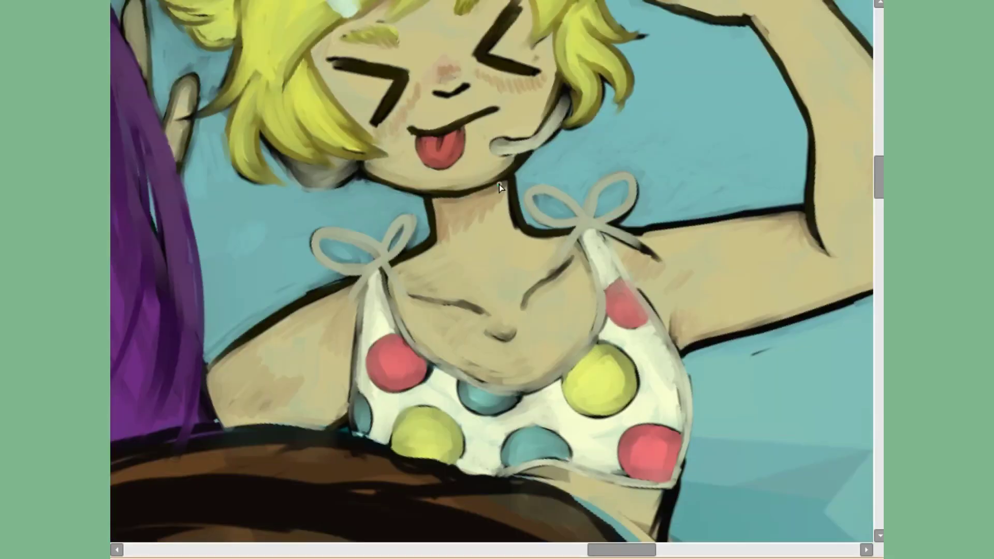
# Clean up the blonde girl's waist outline and brush sea blue over the angular patches behind her.
pyautogui.scroll(-5, 499, 185)
pyautogui.press('m')
pyautogui.scroll(5, 499, 185)
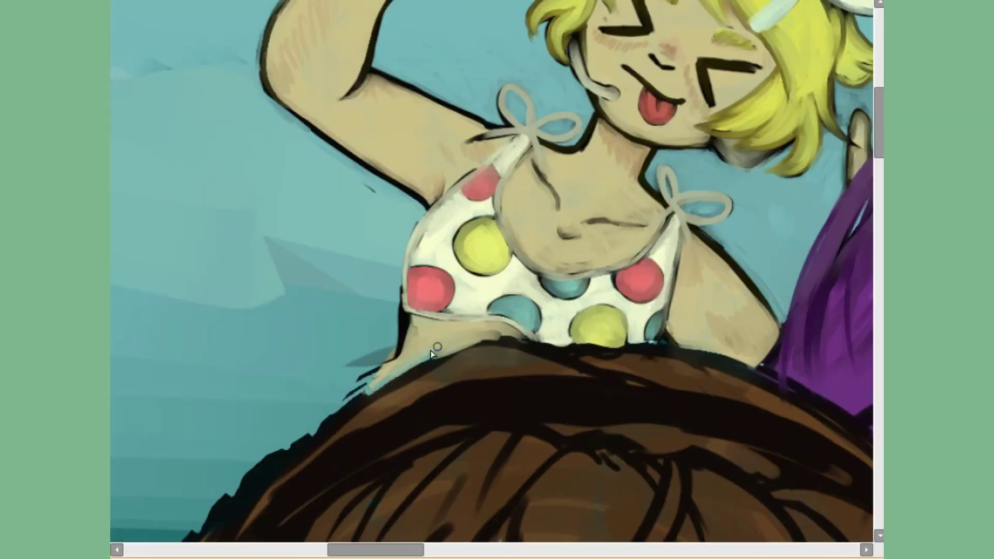
pyautogui.moveTo(352, 238); pyautogui.dragTo(301, 430)
pyautogui.moveTo(372, 399); pyautogui.dragTo(402, 346)
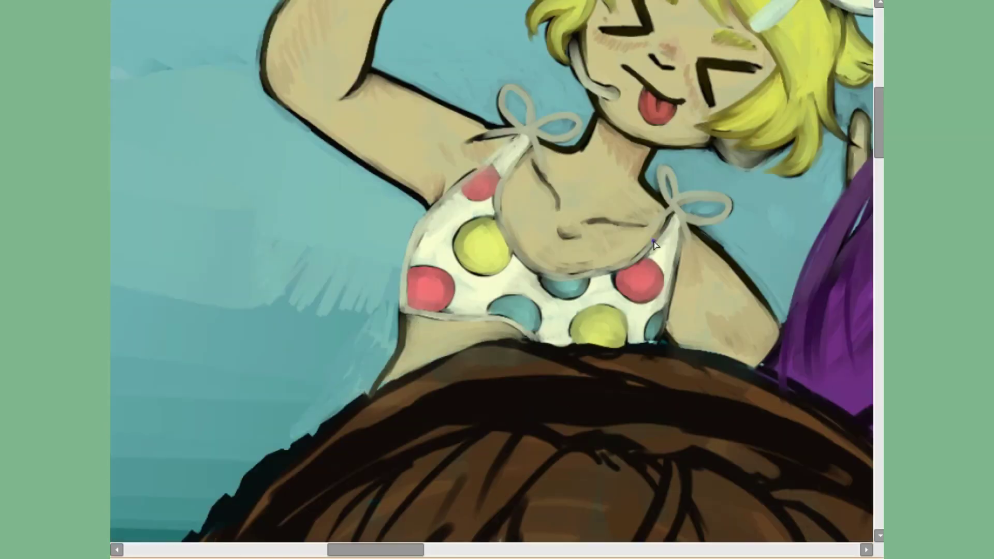
# Fill the hand and far arm of the girl holding the water gun with tan skin colour.
pyautogui.scroll(-5, 653, 245)
pyautogui.press('m')
pyautogui.scroll(5, 539, 228)
pyautogui.moveTo(290, 362); pyautogui.dragTo(352, 393)
pyautogui.moveTo(352, 336); pyautogui.dragTo(549, 295)
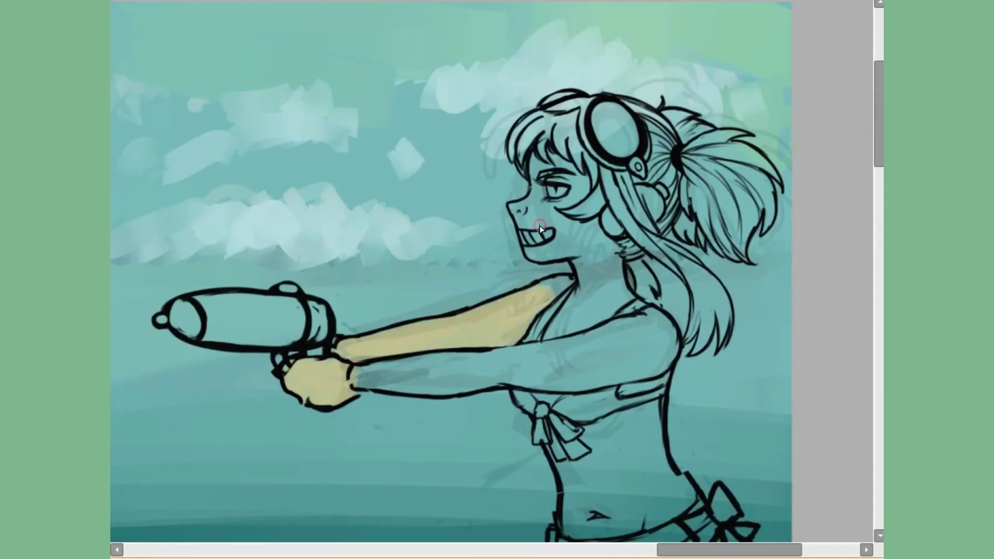
# Fill the water-gun girl's face, neck, near arm, torso and legs with tan skin colour.
pyautogui.moveTo(540, 226); pyautogui.dragTo(558, 378)
pyautogui.moveTo(595, 311)
pyautogui.mouseDown()
pyautogui.moveTo(539, 227)
pyautogui.moveTo(570, 196)
pyautogui.mouseUp()
pyautogui.moveTo(518, 363)
pyautogui.mouseDown()
pyautogui.moveTo(562, 259)
pyautogui.moveTo(471, 157)
pyautogui.mouseUp()
pyautogui.moveTo(517, 280)
pyautogui.mouseDown()
pyautogui.moveTo(591, 234)
pyautogui.moveTo(588, 275)
pyautogui.moveTo(621, 289)
pyautogui.mouseUp()
pyautogui.scroll(-5, 406, 348)
pyautogui.moveTo(406, 348); pyautogui.dragTo(609, 355)
pyautogui.scroll(5, 609, 355)
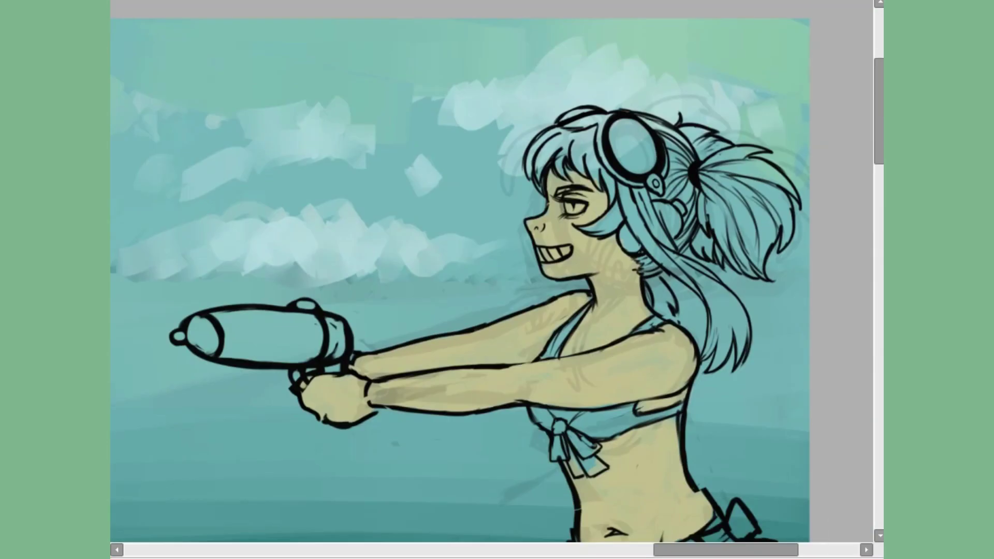
# Fill the water-gun girl's fringe, side locks and ponytail with bright green.
pyautogui.moveTo(538, 171)
pyautogui.mouseDown()
pyautogui.moveTo(555, 136)
pyautogui.moveTo(621, 191)
pyautogui.mouseUp()
pyautogui.press('m')
pyautogui.moveTo(259, 295); pyautogui.dragTo(269, 362)
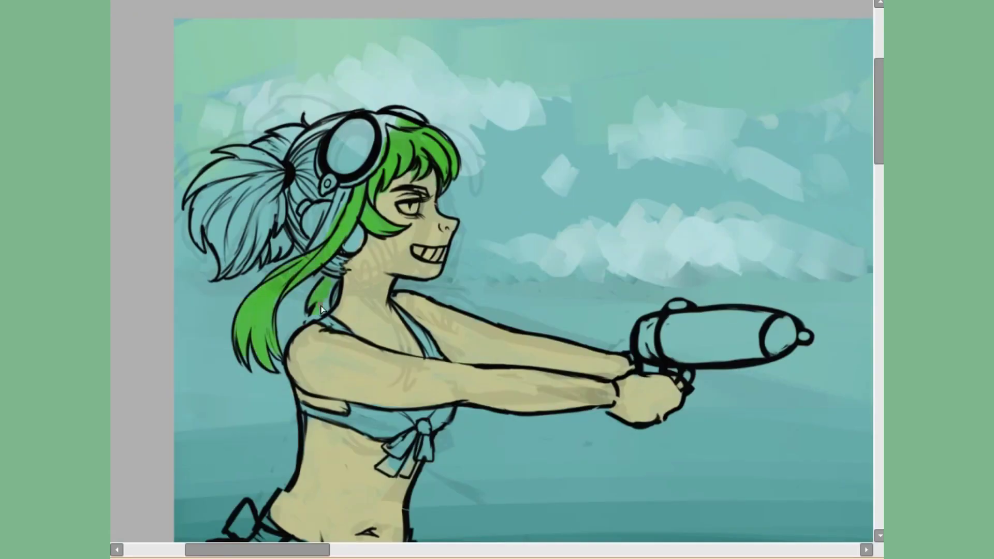
pyautogui.moveTo(311, 155); pyautogui.dragTo(310, 243)
pyautogui.press('m')
pyautogui.moveTo(707, 231); pyautogui.dragTo(581, 132)
pyautogui.scroll(-2, 760, 96)
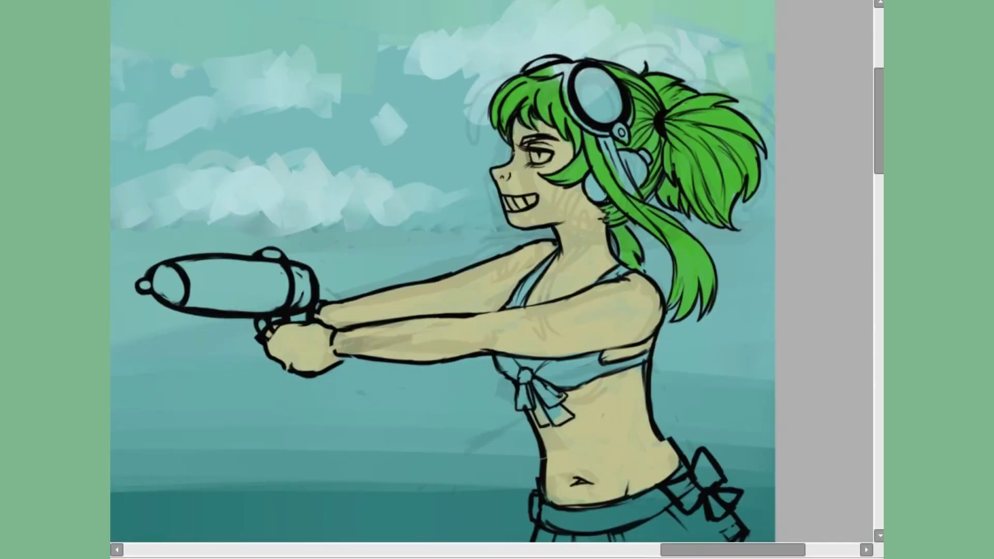
# Colour the water-gun girl's bikini top and belt dark green, and her straps, front bow and skirt orange.
pyautogui.scroll(-3, 760, 97)
pyautogui.moveTo(492, 271); pyautogui.dragTo(543, 269)
pyautogui.moveTo(490, 399)
pyautogui.mouseDown()
pyautogui.moveTo(650, 373)
pyautogui.moveTo(635, 402)
pyautogui.mouseUp()
pyautogui.moveTo(474, 271)
pyautogui.mouseDown()
pyautogui.moveTo(476, 290)
pyautogui.moveTo(488, 292)
pyautogui.mouseUp()
pyautogui.moveTo(487, 445)
pyautogui.mouseDown()
pyautogui.moveTo(521, 485)
pyautogui.moveTo(672, 430)
pyautogui.mouseUp()
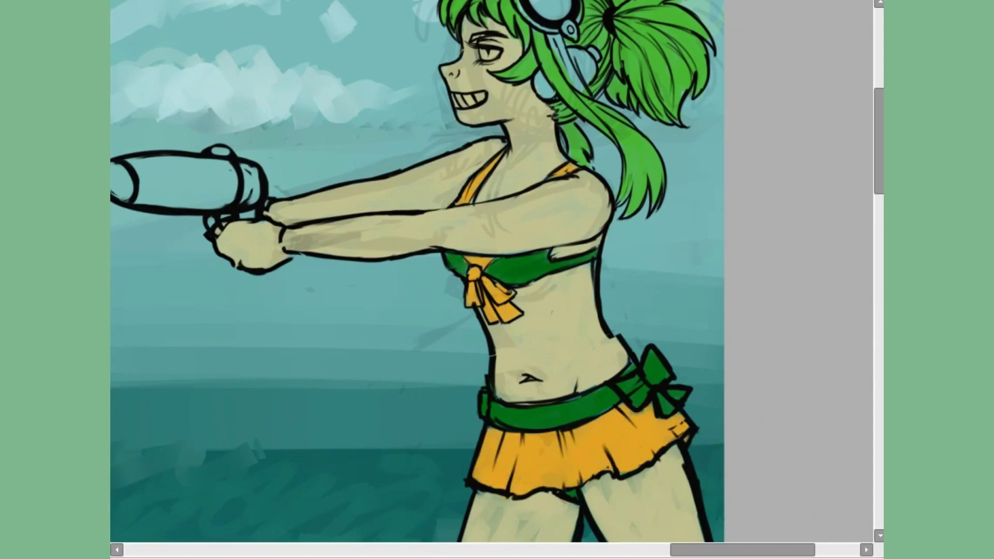
# Colour the water-gun girl's goggle lenses red and her goggle frame and headphones off-white.
pyautogui.scroll(3, 574, 254)
pyautogui.click(565, 200)
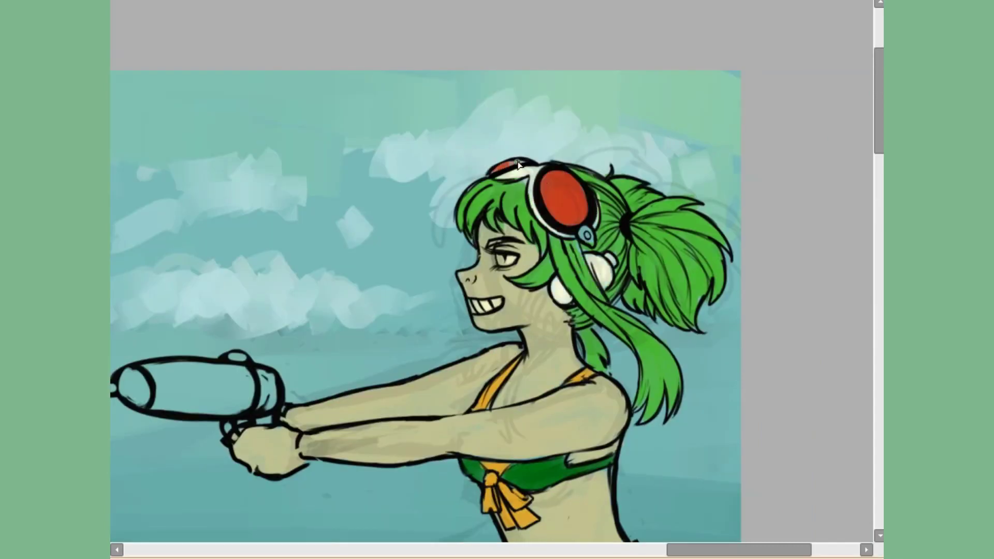
pyautogui.click(516, 164)
# Colour the water gun's body orange, its nozzle and cap dark green, and its end sections light green.
pyautogui.moveTo(155, 393); pyautogui.dragTo(381, 300)
pyautogui.click(381, 301)
pyautogui.click(446, 287)
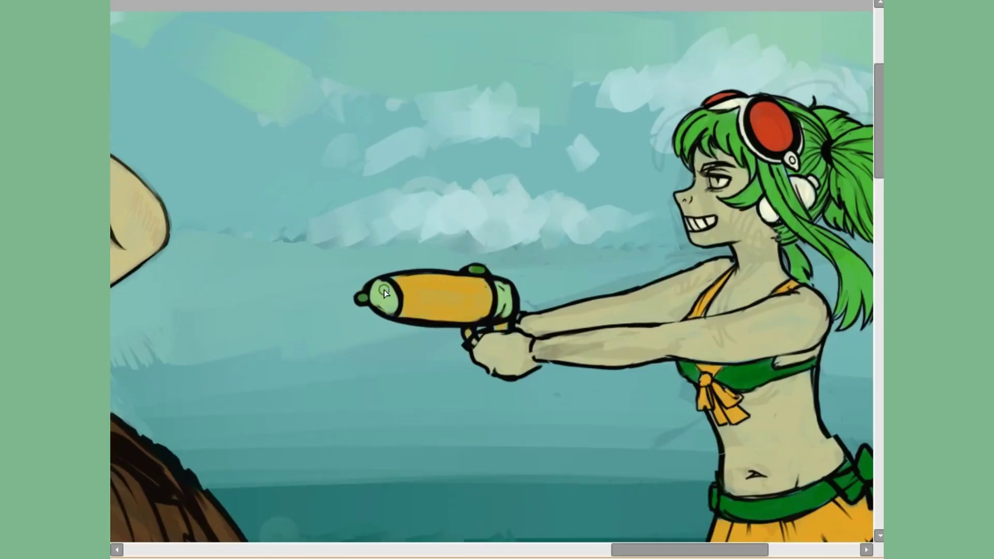
# Replace the black outlines of the water-gun girl's nose, mouth and jaw with muted green lines.
pyautogui.scroll(-2, 384, 293)
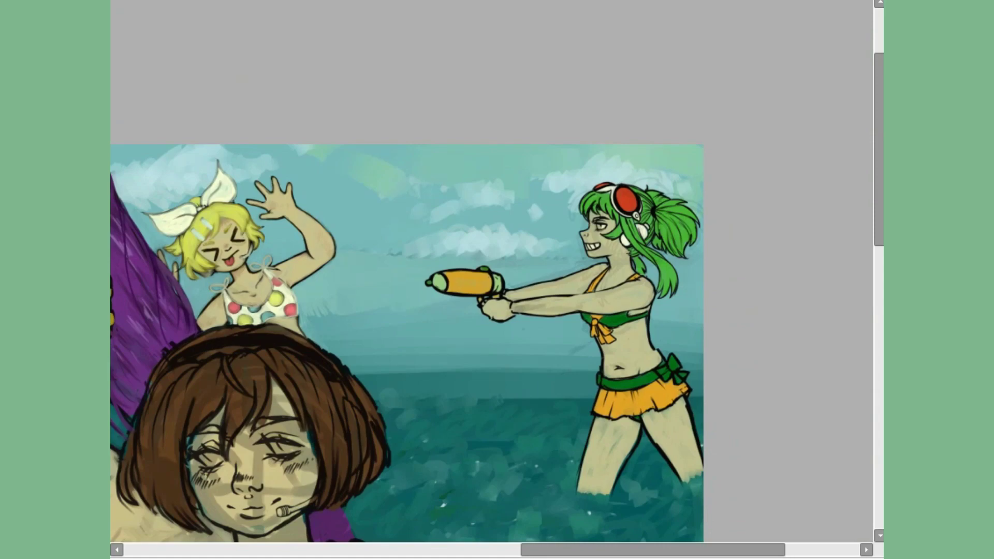
pyautogui.scroll(4, 402, 312)
pyautogui.press('m')
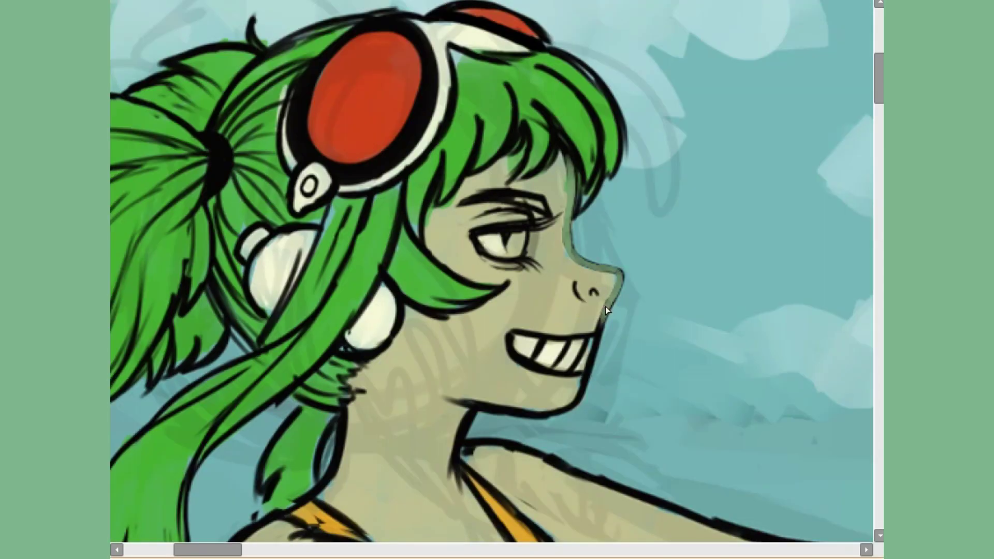
pyautogui.press('m')
pyautogui.moveTo(440, 417)
pyautogui.mouseDown()
pyautogui.moveTo(362, 274)
pyautogui.moveTo(538, 399)
pyautogui.mouseUp()
pyautogui.moveTo(388, 337); pyautogui.dragTo(476, 331)
pyautogui.moveTo(368, 310); pyautogui.dragTo(459, 178)
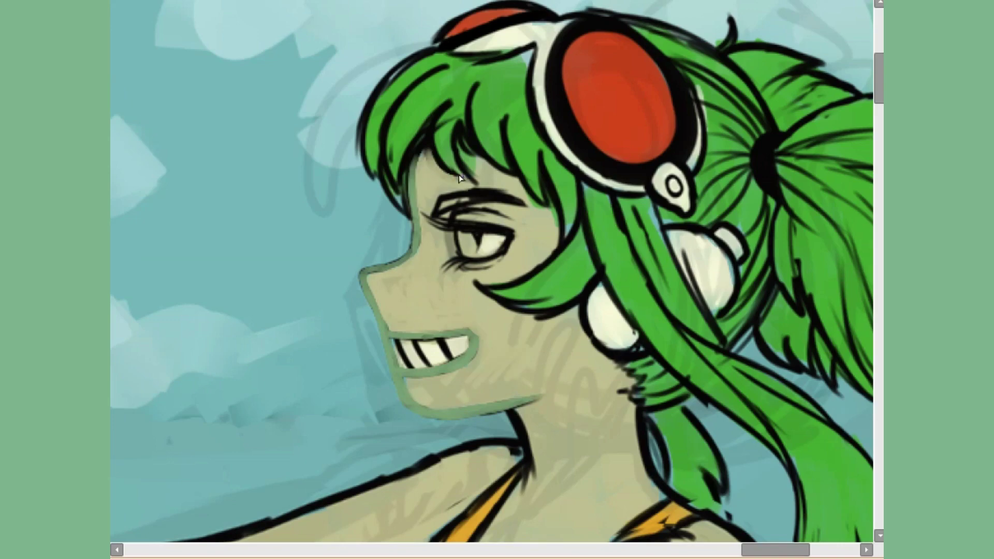
# Shade the water-gun girl's jaw and neck with soft red-brown tones and recolour her tooth and front neck lines muted green.
pyautogui.press('m')
pyautogui.moveTo(440, 401); pyautogui.dragTo(460, 455)
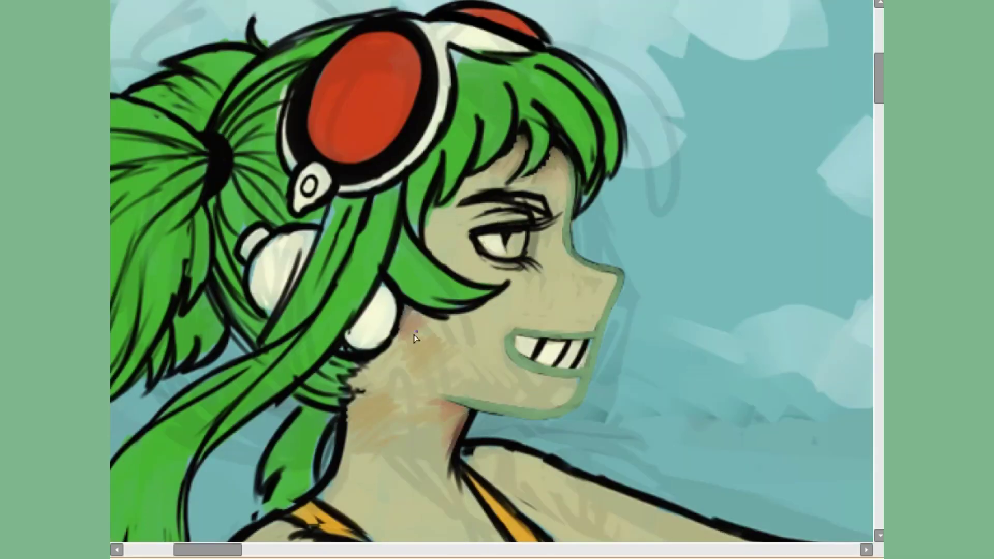
pyautogui.press('m')
pyautogui.moveTo(396, 362); pyautogui.dragTo(425, 346)
pyautogui.scroll(-5, 419, 344)
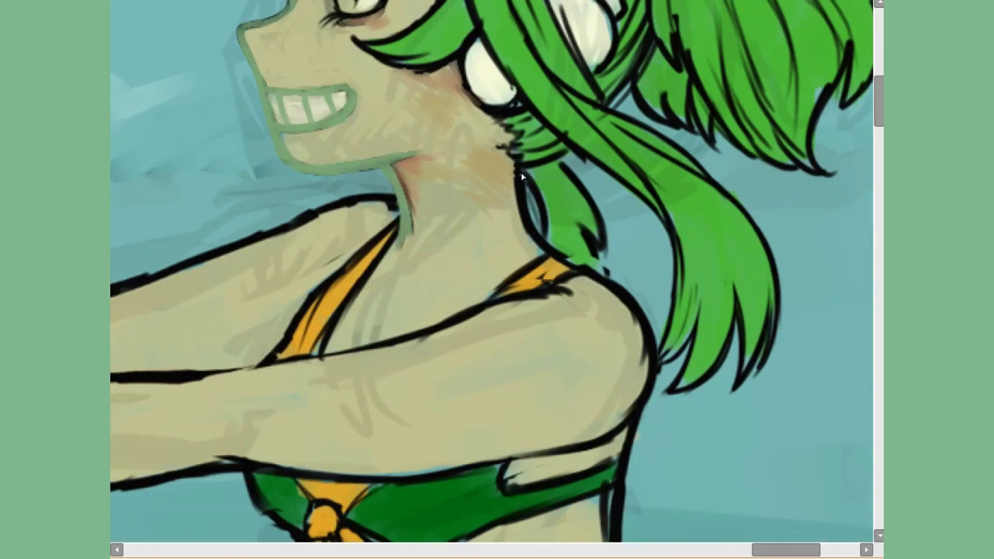
# Replace the black outlines of her nape and near shoulder with muted green and blend the cheek and neck shading.
pyautogui.press('m')
pyautogui.press('m')
pyautogui.moveTo(660, 355)
pyautogui.mouseDown()
pyautogui.moveTo(707, 334)
pyautogui.moveTo(639, 221)
pyautogui.moveTo(602, 387)
pyautogui.mouseUp()
pyautogui.scroll(3, 282, 81)
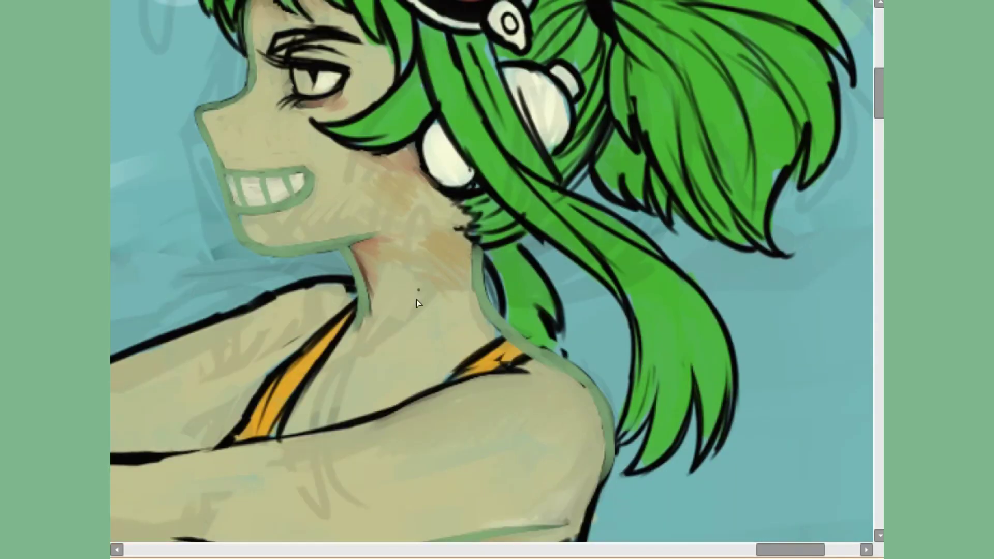
pyautogui.scroll(-3, 416, 299)
pyautogui.scroll(4, 417, 299)
pyautogui.scroll(1, 435, 354)
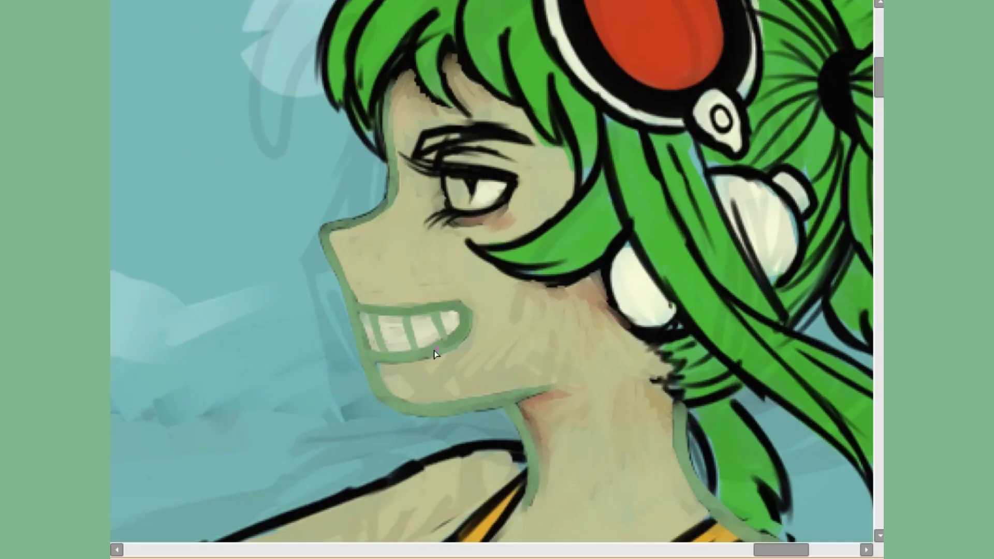
# Paint her eyebrow green and her eyelid yellow-orange, and reshape the upper lashes into a clean dark line.
pyautogui.scroll(5, 333, 306)
pyautogui.scroll(-6, 333, 307)
pyautogui.moveTo(416, 99)
pyautogui.mouseDown()
pyautogui.moveTo(533, 85)
pyautogui.moveTo(504, 78)
pyautogui.mouseUp()
pyautogui.press('h')
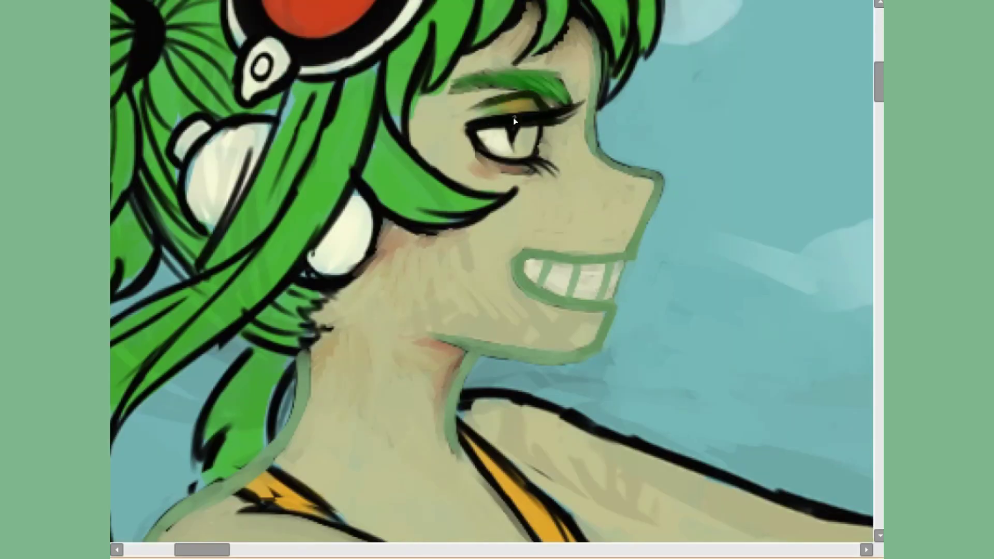
pyautogui.scroll(2, 514, 117)
pyautogui.moveTo(443, 160); pyautogui.dragTo(567, 143)
pyautogui.press('h')
pyautogui.hotkey('ctrl', 'z')
pyautogui.hotkey('ctrl', '+')
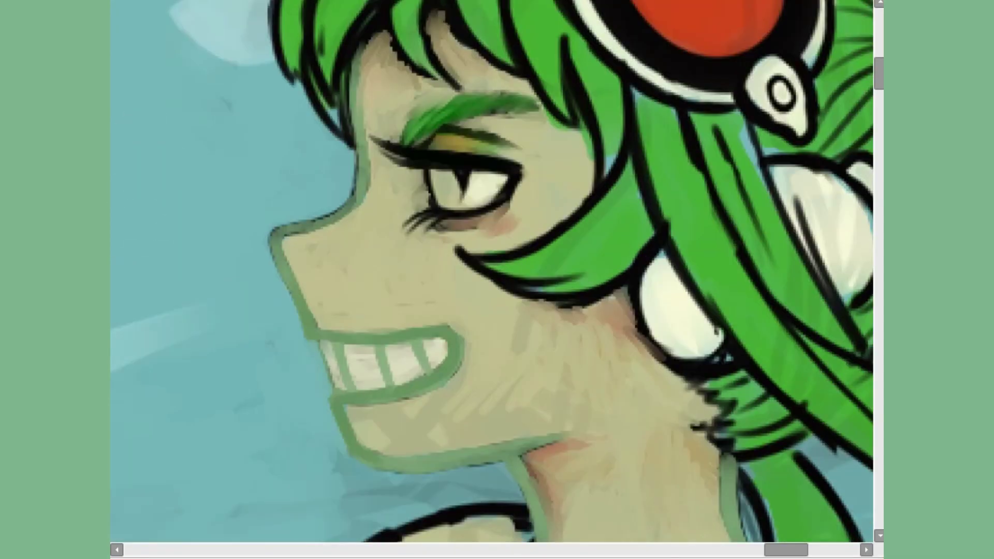
# Paint her iris green with a dark pupil and pale highlights, and tint the eye's outline dark green.
pyautogui.moveTo(435, 189); pyautogui.dragTo(444, 180)
pyautogui.press('h')
pyautogui.hotkey('ctrl', '-')
pyautogui.press('h')
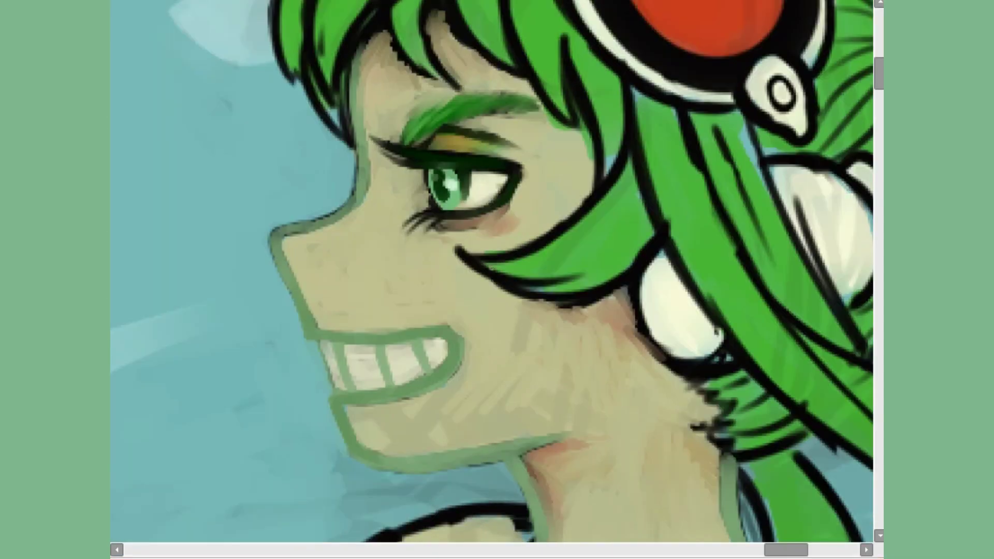
pyautogui.hotkey('ctrl', '-')
pyautogui.hotkey('ctrl', '+')
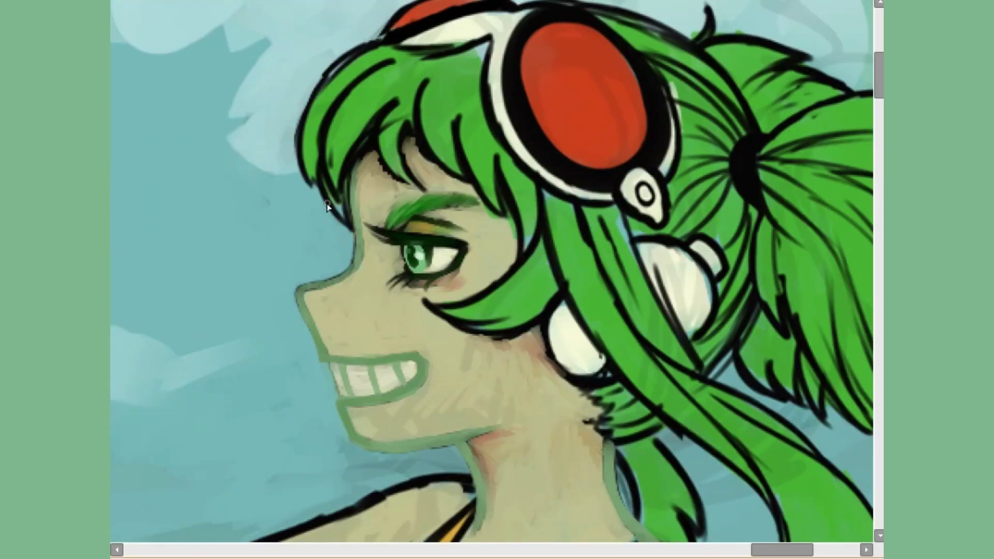
# Paint over the black lines of her bangs and cheek lock with shaded greens, adding yellow-green highlights to the bangs.
pyautogui.moveTo(328, 203)
pyautogui.mouseDown()
pyautogui.moveTo(362, 104)
pyautogui.moveTo(388, 171)
pyautogui.moveTo(466, 202)
pyautogui.mouseUp()
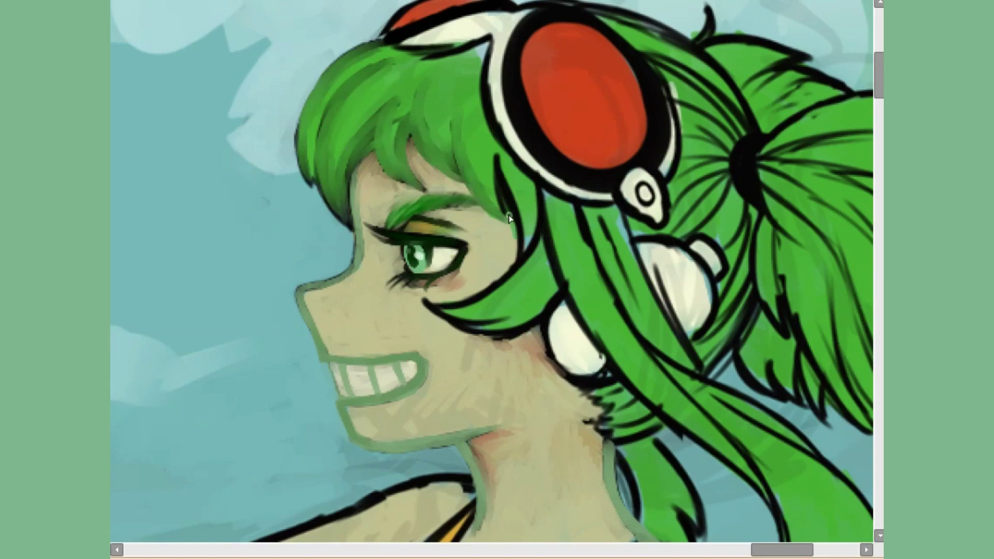
pyautogui.moveTo(481, 150); pyautogui.dragTo(538, 254)
pyautogui.press('h')
pyautogui.moveTo(673, 57); pyautogui.dragTo(626, 155)
pyautogui.press('h')
pyautogui.moveTo(554, 284); pyautogui.dragTo(492, 303)
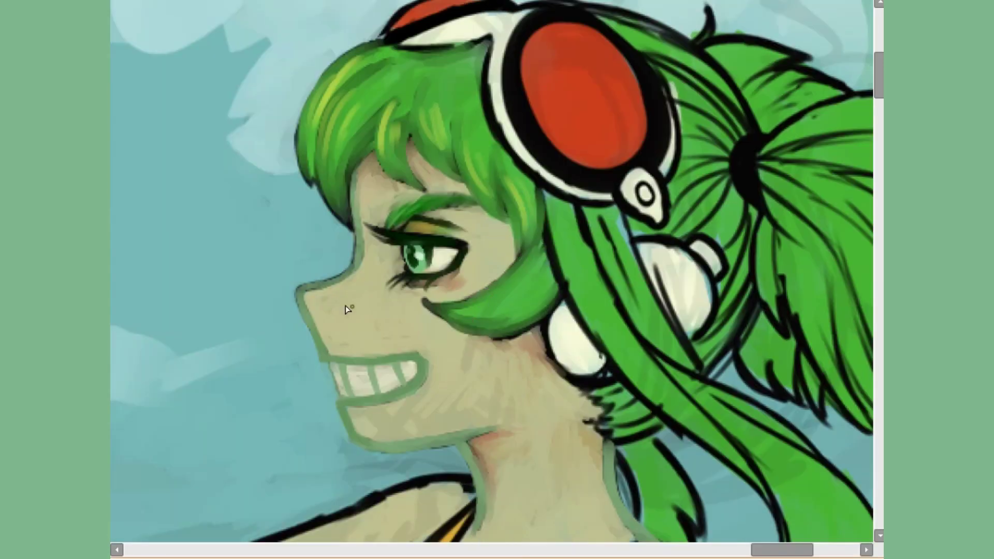
pyautogui.moveTo(343, 308); pyautogui.dragTo(209, 355)
# Shade the goggle frame and its round side clasp in off-white and grey, replacing their black outlines.
pyautogui.press('h')
pyautogui.moveTo(603, 214); pyautogui.dragTo(513, 248)
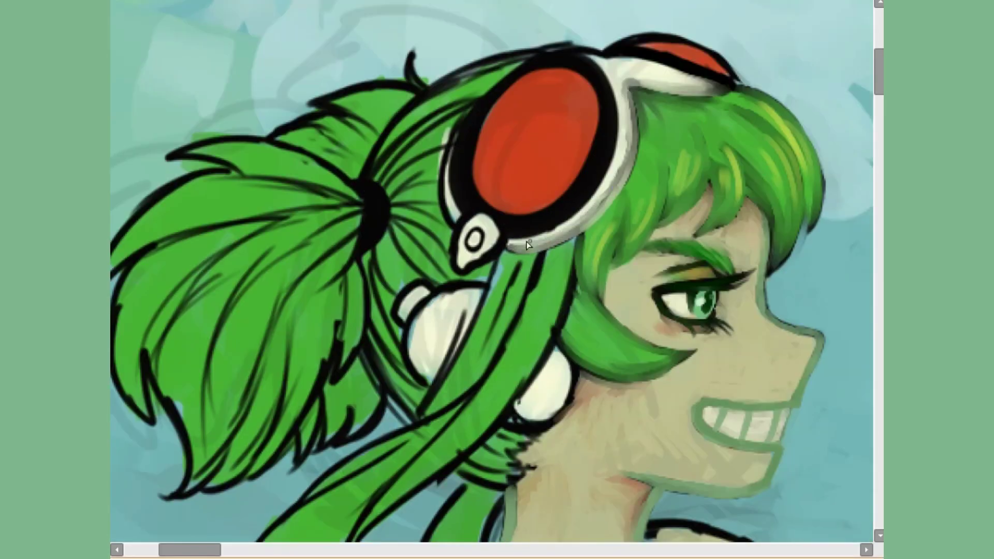
pyautogui.moveTo(621, 62); pyautogui.dragTo(517, 238)
pyautogui.press('h')
pyautogui.moveTo(269, 78); pyautogui.dragTo(381, 79)
pyautogui.moveTo(535, 122)
pyautogui.mouseDown()
pyautogui.moveTo(533, 220)
pyautogui.moveTo(515, 254)
pyautogui.mouseUp()
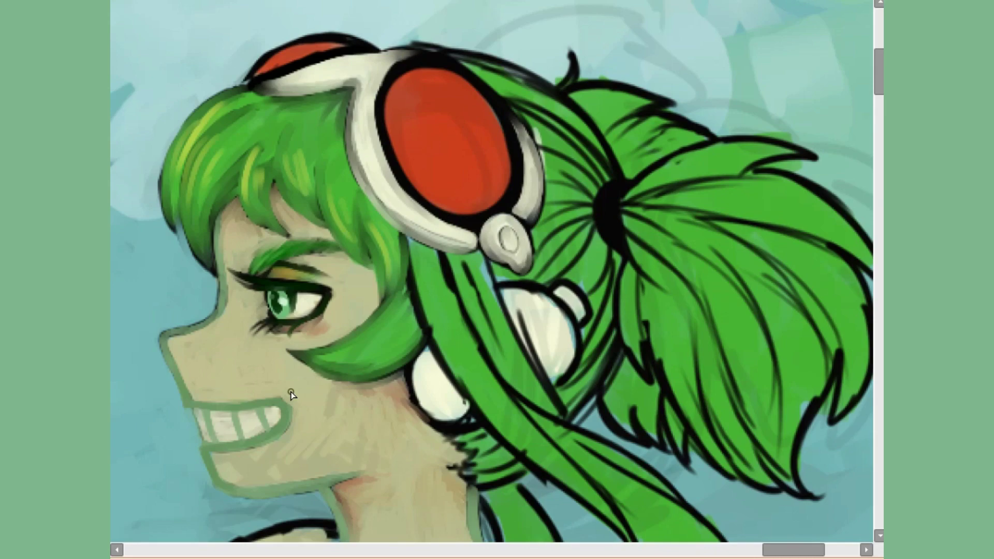
# Shade both goggle lenses in deep reds with glossy pale highlights, covering the thick black rims.
pyautogui.scroll(3, 291, 395)
pyautogui.moveTo(466, 166)
pyautogui.mouseDown()
pyautogui.moveTo(507, 210)
pyautogui.moveTo(466, 186)
pyautogui.mouseUp()
pyautogui.press('h')
pyautogui.moveTo(427, 261); pyautogui.dragTo(492, 268)
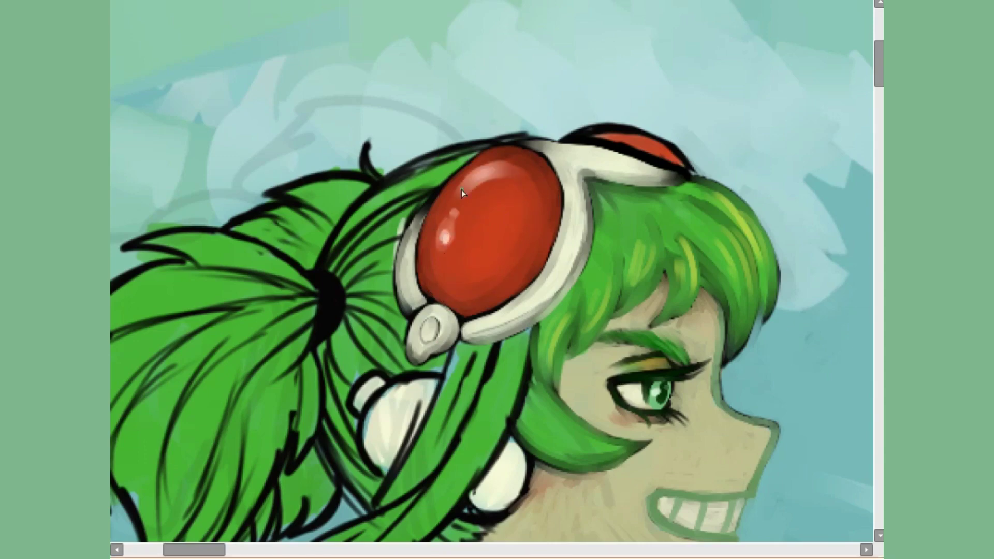
pyautogui.press('h')
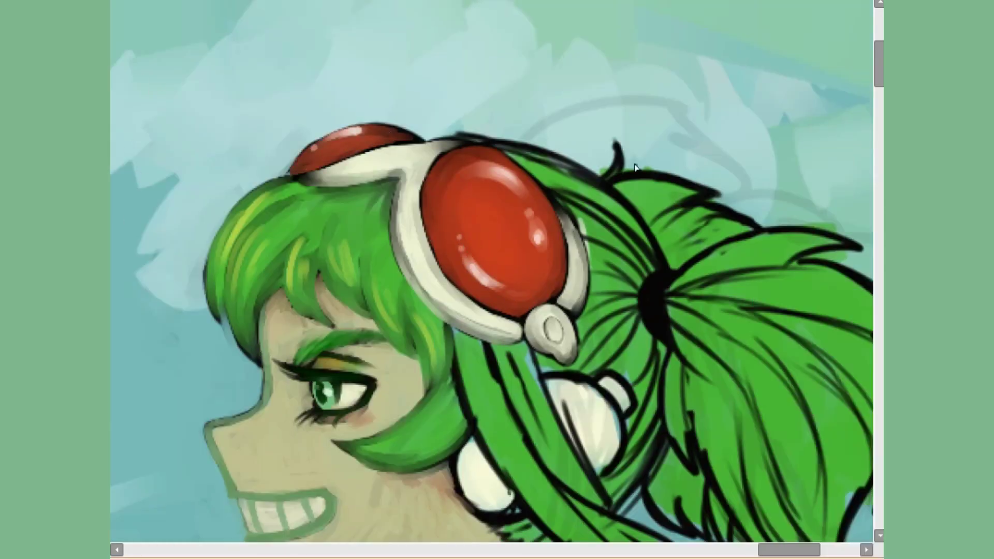
# Paint the pulled-back hair behind the goggles and the nape tufts in shaded greens with yellow-green highlights.
pyautogui.press('h')
pyautogui.press('End')
pyautogui.press('End')
pyautogui.press('End')
pyautogui.press('End')
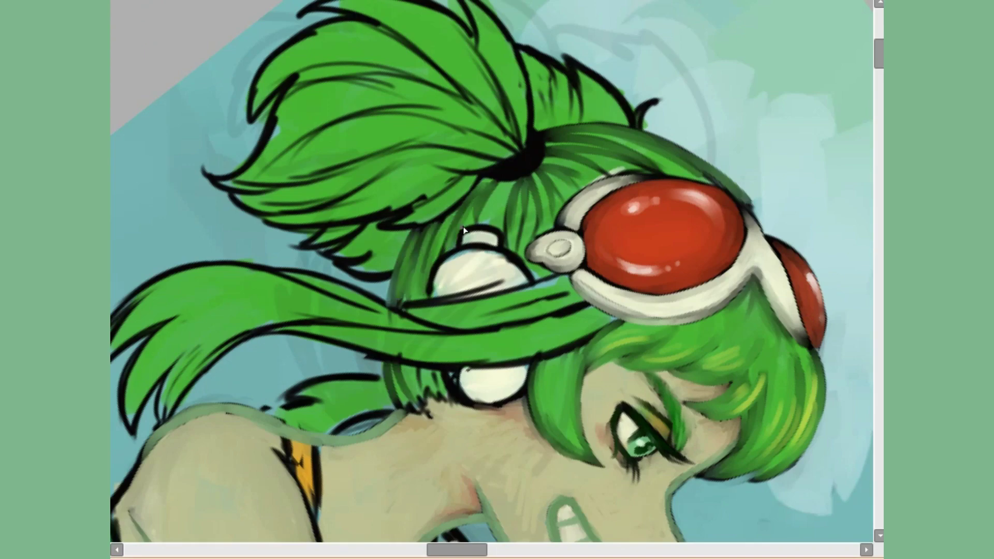
pyautogui.press('h')
pyautogui.press('h')
pyautogui.press('Delete')
pyautogui.press('Delete')
pyautogui.press('Delete')
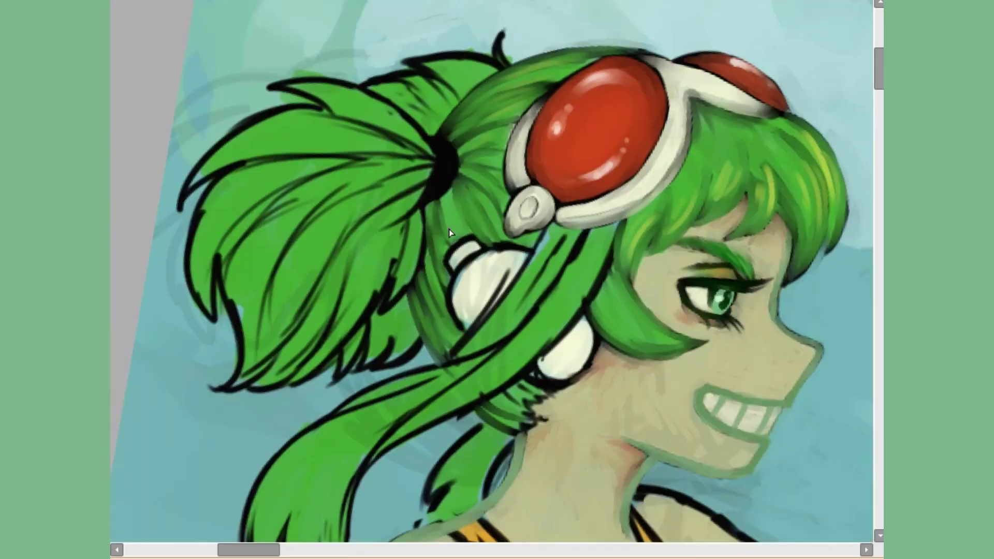
pyautogui.moveTo(541, 406)
pyautogui.mouseDown()
pyautogui.moveTo(497, 433)
pyautogui.moveTo(495, 422)
pyautogui.mouseUp()
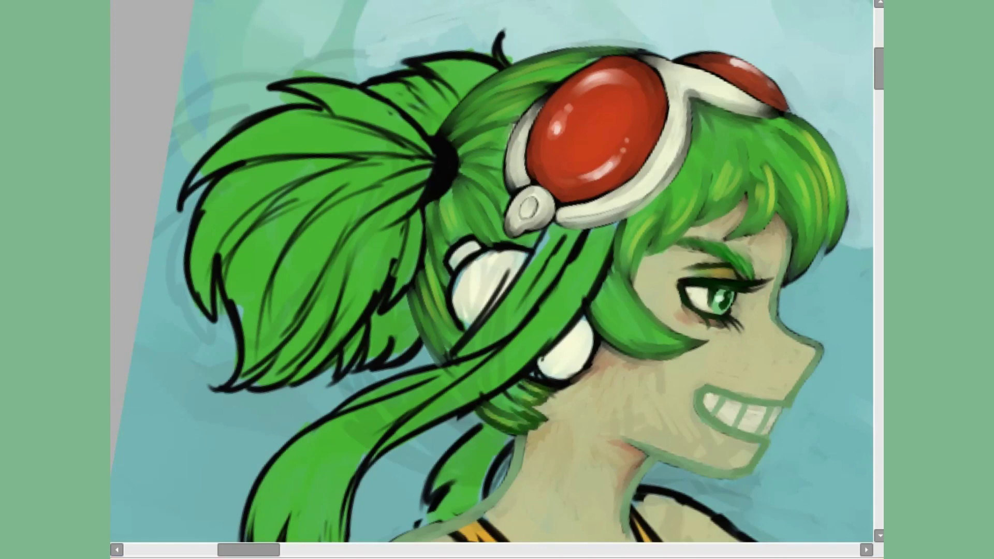
# Shade the headphones with soft grey edges, and paint the long side lock in layered greens with yellow-green highlights.
pyautogui.moveTo(456, 326); pyautogui.dragTo(523, 259)
pyautogui.moveTo(513, 311)
pyautogui.mouseDown()
pyautogui.moveTo(579, 325)
pyautogui.moveTo(539, 394)
pyautogui.mouseUp()
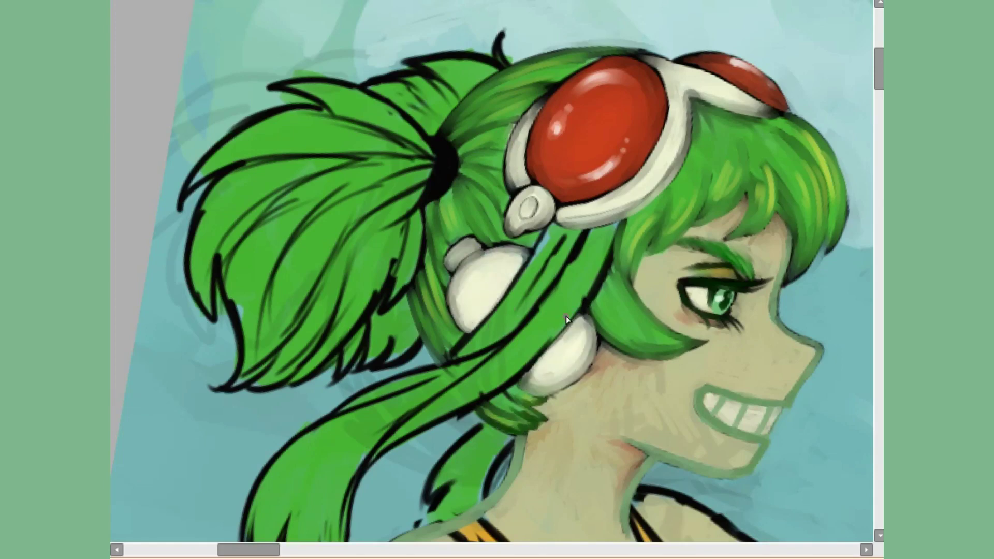
pyautogui.moveTo(566, 315)
pyautogui.mouseDown()
pyautogui.moveTo(544, 243)
pyautogui.moveTo(603, 259)
pyautogui.mouseUp()
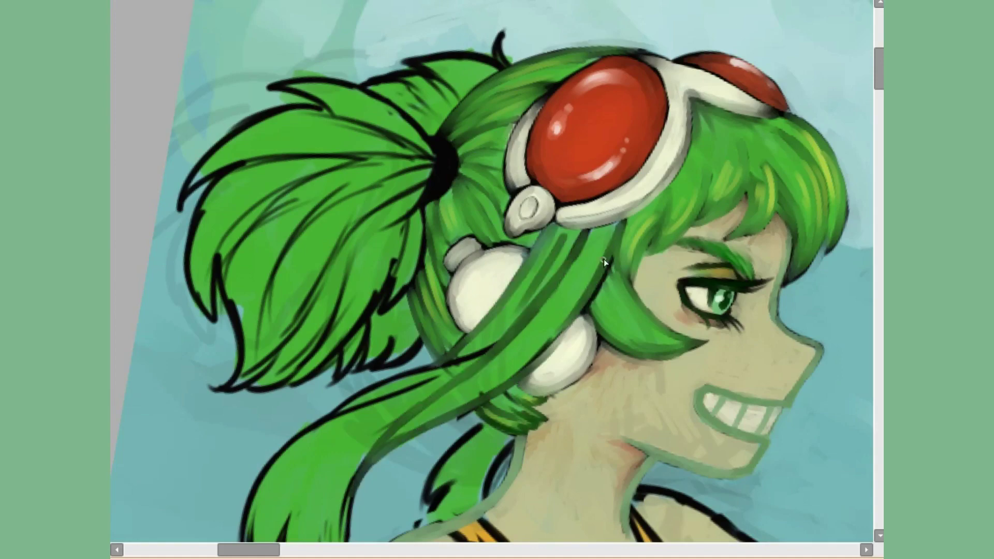
pyautogui.scroll(-3, 258, 318)
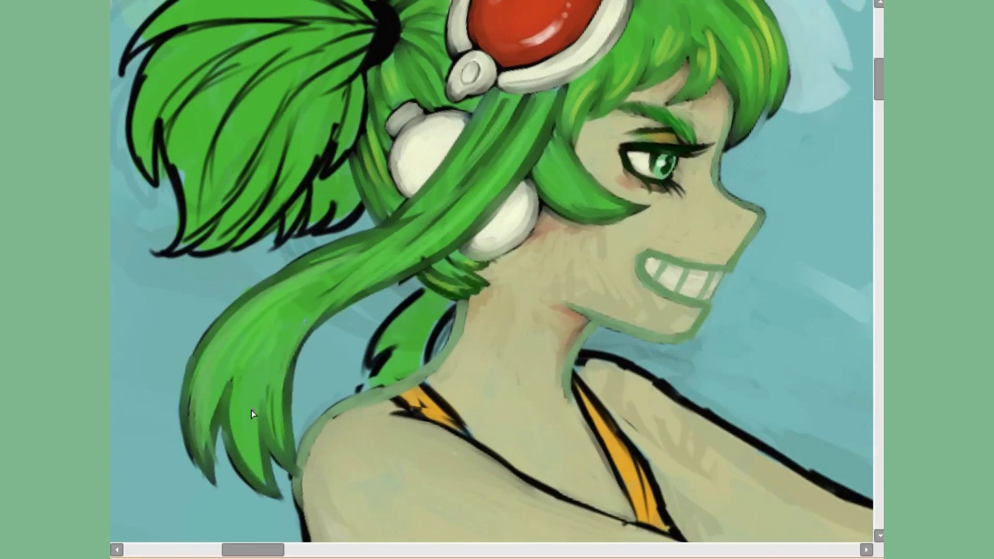
pyautogui.scroll(3, 440, 181)
pyautogui.scroll(-5, 490, 309)
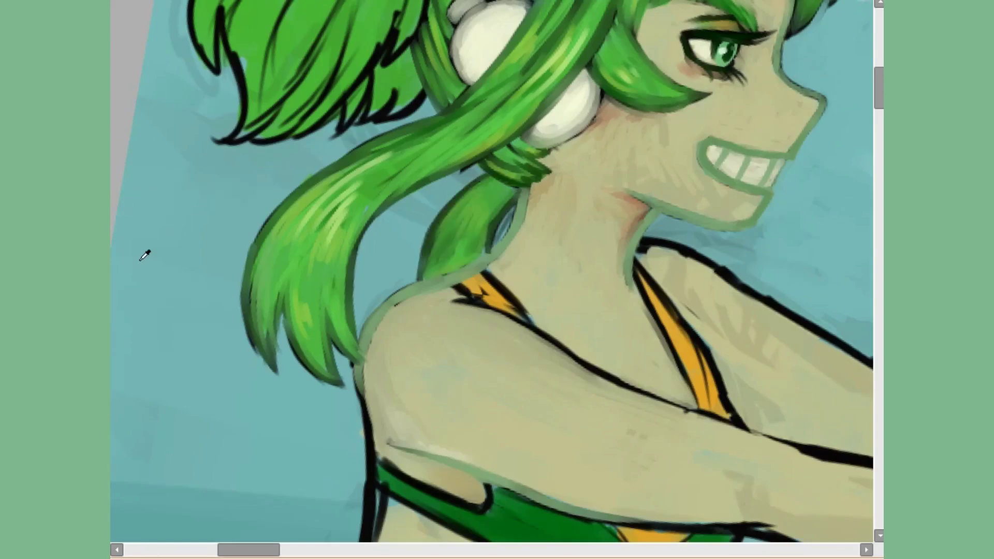
# Shade the bikini's orange shoulder straps with brown edges in place of their black outlines.
pyautogui.scroll(-3, 502, 225)
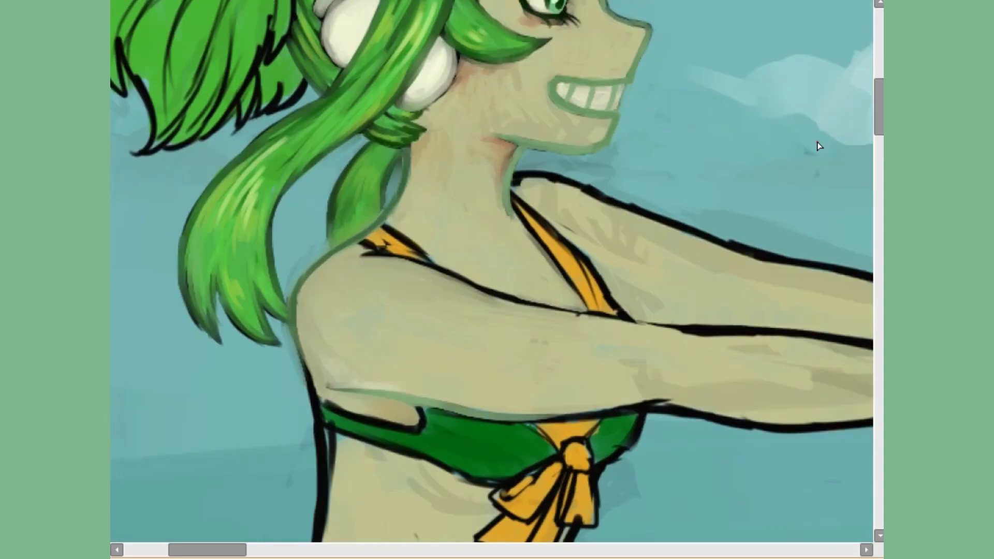
pyautogui.press('h')
pyautogui.press('h')
pyautogui.press('h')
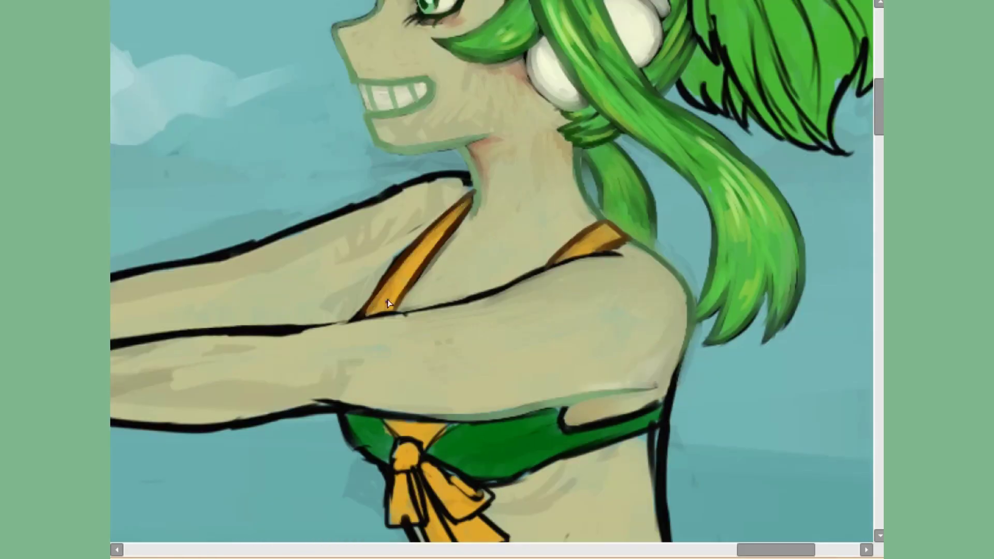
# Replace the black outlines of both outstretched arms with thin grey-green lines and blend the skin shading.
pyautogui.scroll(3, 556, 246)
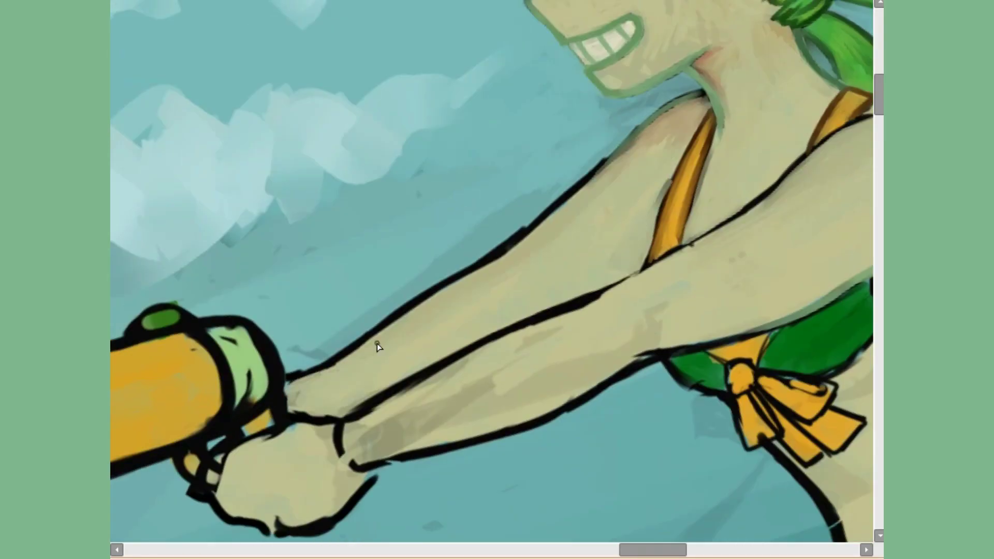
pyautogui.hotkey('ctrl', 'z')
pyautogui.scroll(-2, 471, 240)
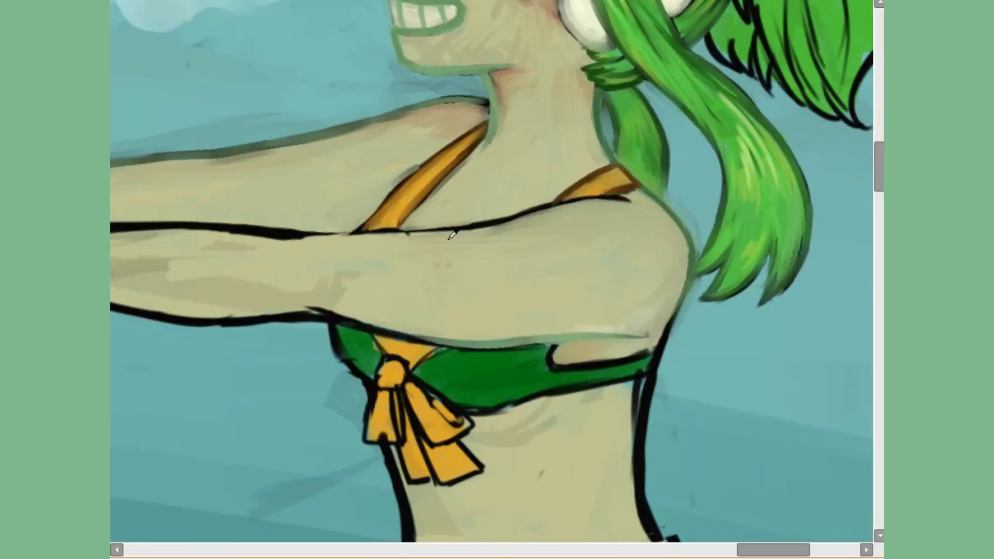
pyautogui.scroll(2, 647, 176)
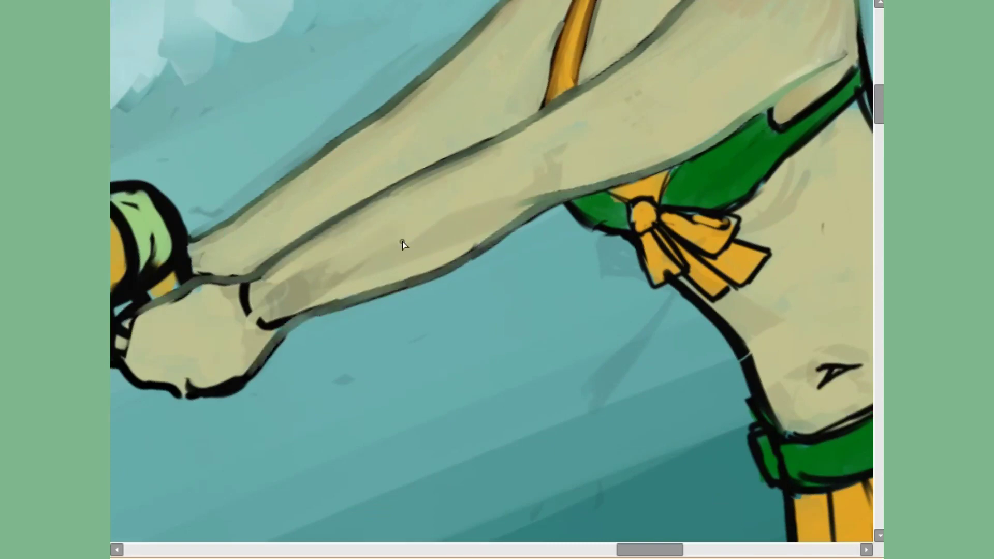
# Soften the outline of her gripping fist and shade the water gun's orange body, light green end sections and nozzle.
pyautogui.hscroll(-3, 402, 241)
pyautogui.moveTo(270, 365); pyautogui.dragTo(311, 394)
pyautogui.moveTo(554, 259)
pyautogui.mouseDown()
pyautogui.moveTo(548, 315)
pyautogui.moveTo(582, 310)
pyautogui.mouseUp()
pyautogui.moveTo(506, 425)
pyautogui.mouseDown()
pyautogui.moveTo(294, 338)
pyautogui.moveTo(335, 317)
pyautogui.moveTo(441, 374)
pyautogui.moveTo(417, 330)
pyautogui.mouseUp()
pyautogui.press('Home')
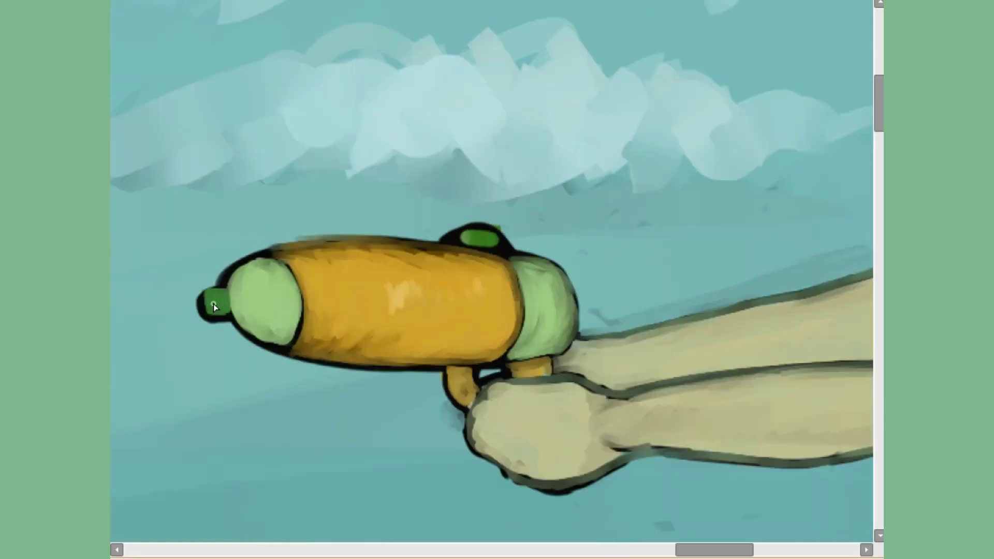
pyautogui.moveTo(223, 267)
pyautogui.mouseDown()
pyautogui.moveTo(206, 291)
pyautogui.moveTo(217, 321)
pyautogui.mouseUp()
pyautogui.scroll(-2, 496, 279)
pyautogui.scroll(4, 466, 311)
pyautogui.moveTo(383, 305)
pyautogui.mouseDown()
pyautogui.moveTo(420, 347)
pyautogui.moveTo(396, 288)
pyautogui.mouseUp()
# Shade the bikini top in dark and light greens and its front bow in oranges with brown edges.
pyautogui.scroll(-2, 411, 302)
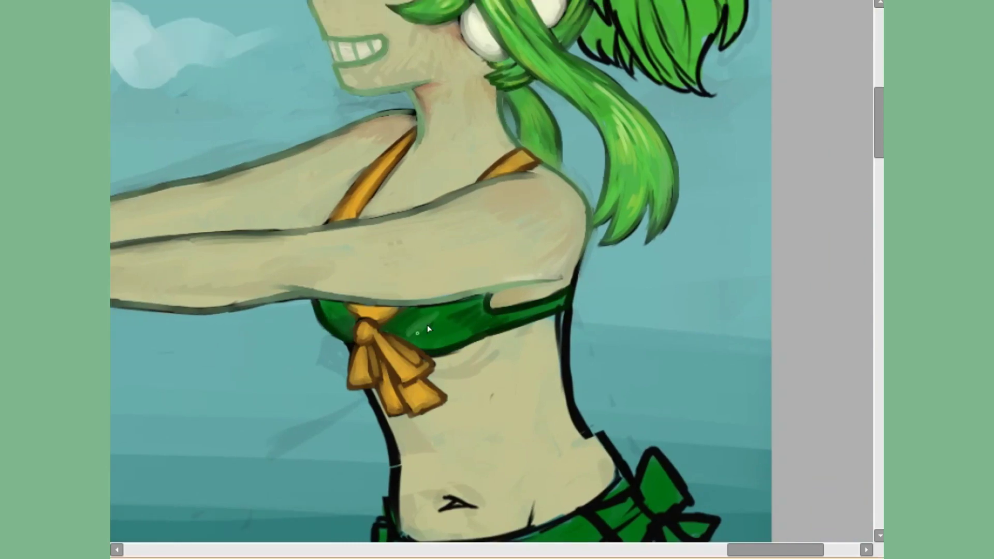
pyautogui.scroll(-3, 411, 302)
pyautogui.scroll(5, 381, 318)
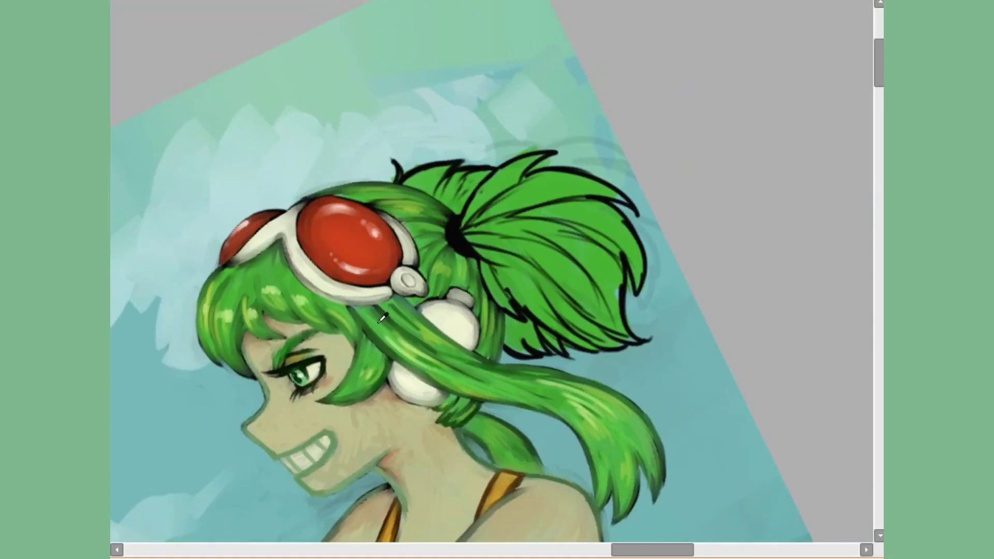
# Replace the ponytail's black strand lines with dark green shading and brighter green strands.
pyautogui.scroll(2, 382, 318)
pyautogui.scroll(2, 602, 372)
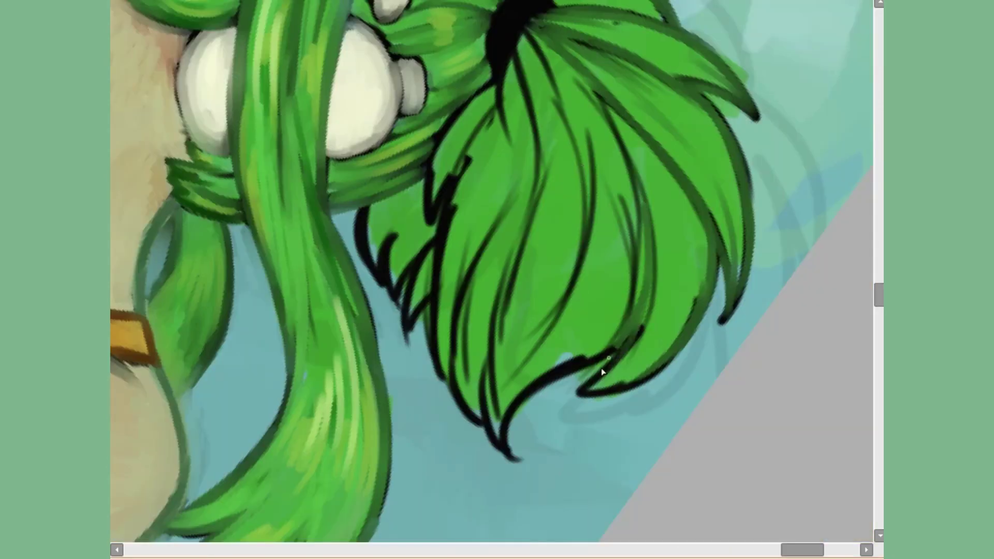
pyautogui.moveTo(613, 313)
pyautogui.mouseDown()
pyautogui.moveTo(433, 263)
pyautogui.moveTo(557, 70)
pyautogui.mouseUp()
pyautogui.scroll(2, 556, 70)
pyautogui.moveTo(299, 200); pyautogui.dragTo(572, 275)
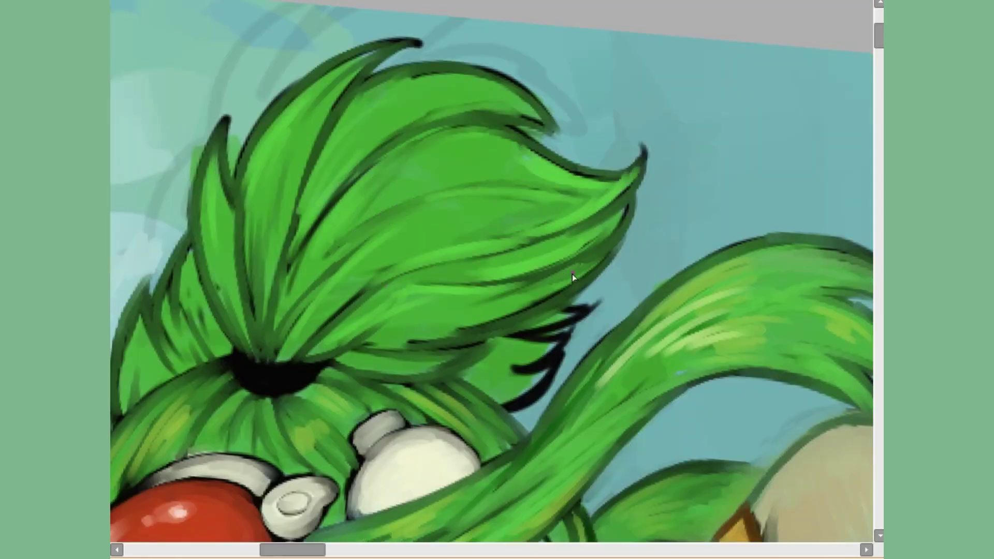
# Finish the ponytail's tips and lower tufts in dark green and add yellow-green highlights along its strands.
pyautogui.moveTo(401, 53); pyautogui.dragTo(632, 241)
pyautogui.press('5')
pyautogui.scroll(-2, 611, 279)
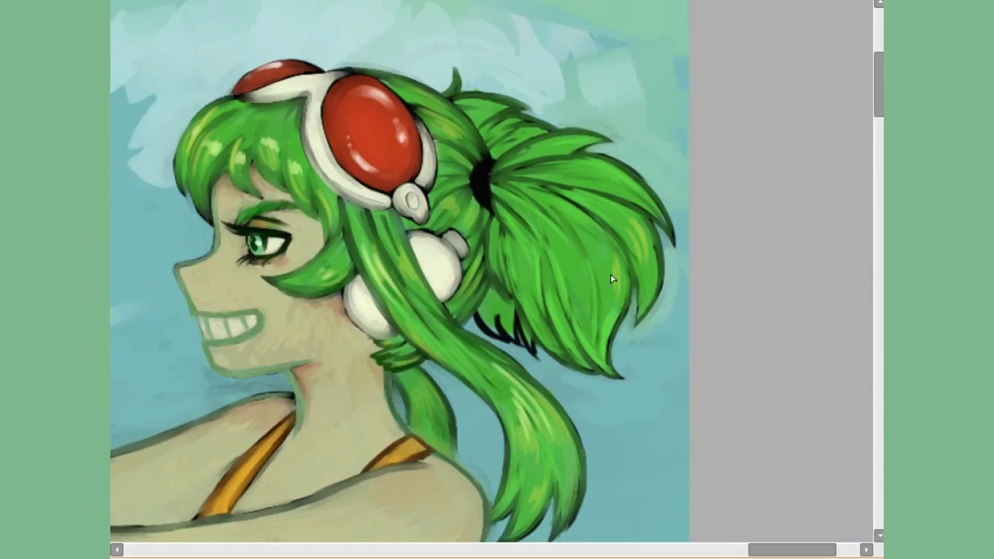
pyautogui.scroll(2, 612, 279)
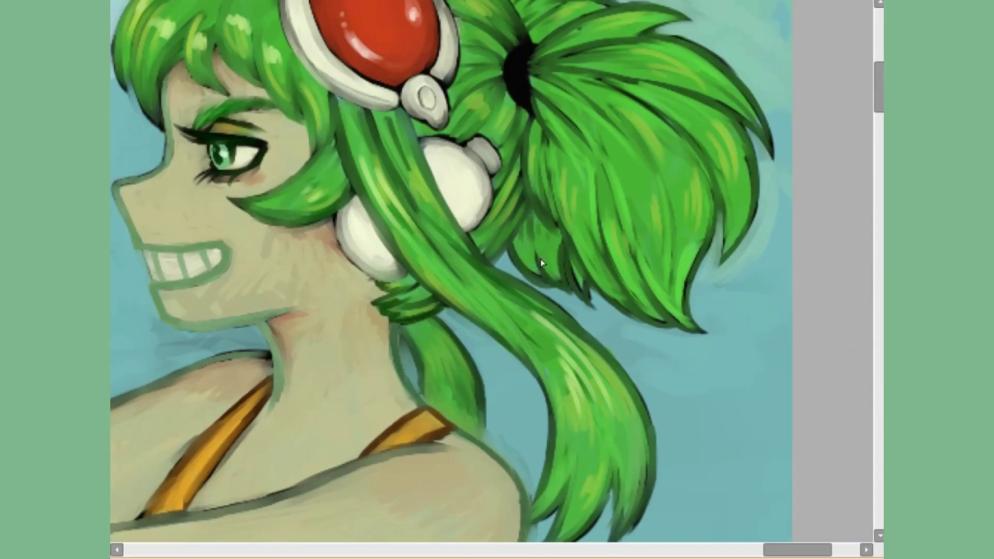
# Replace the black outlines on both sides of her waist with soft grey-green lines and blend the belly shading.
pyautogui.scroll(-5, 540, 258)
pyautogui.scroll(4, 569, 269)
pyautogui.scroll(-2, 353, 315)
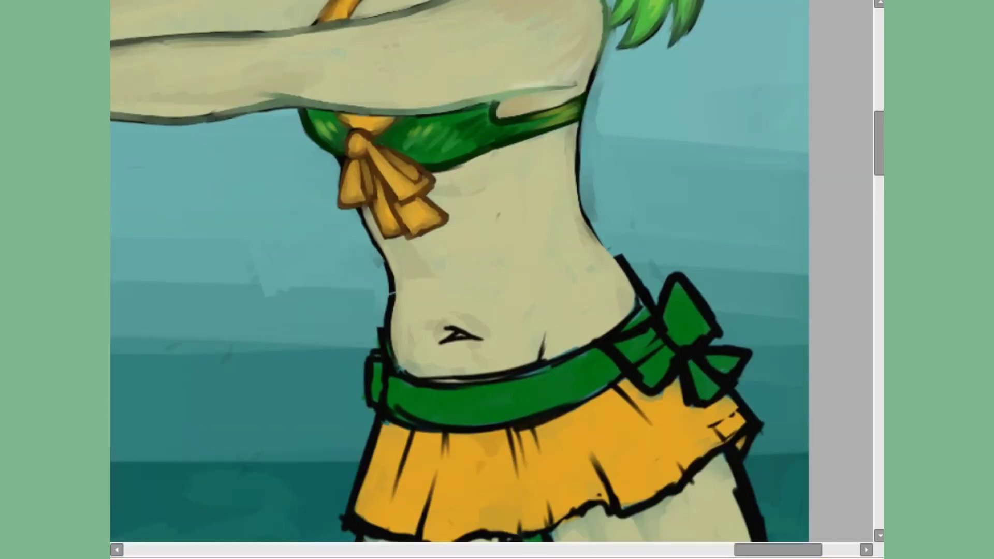
pyautogui.moveTo(582, 127); pyautogui.dragTo(639, 305)
pyautogui.moveTo(383, 218); pyautogui.dragTo(401, 371)
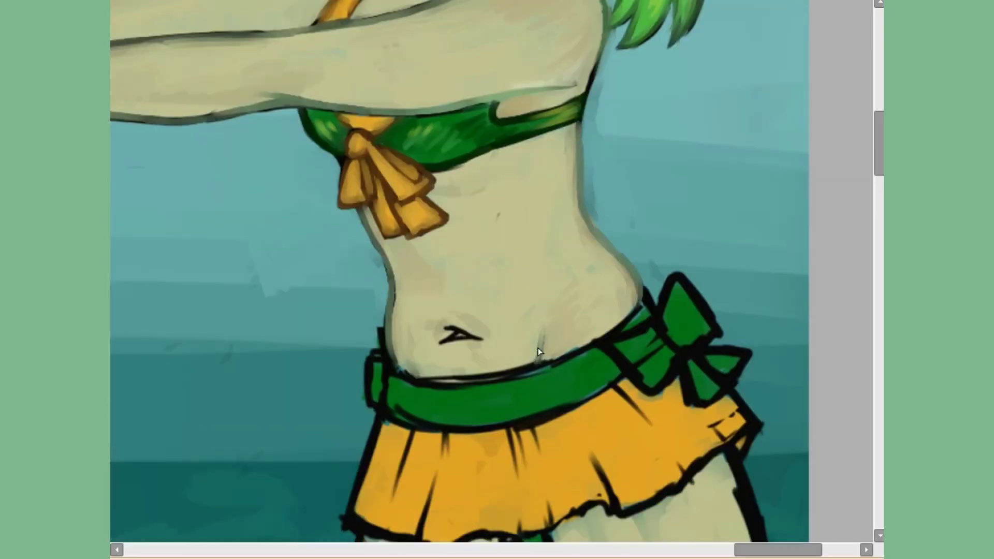
# Repaint the green sash and its side bow in shaded greens, softening the rough black lines into dark green edges.
pyautogui.press('m')
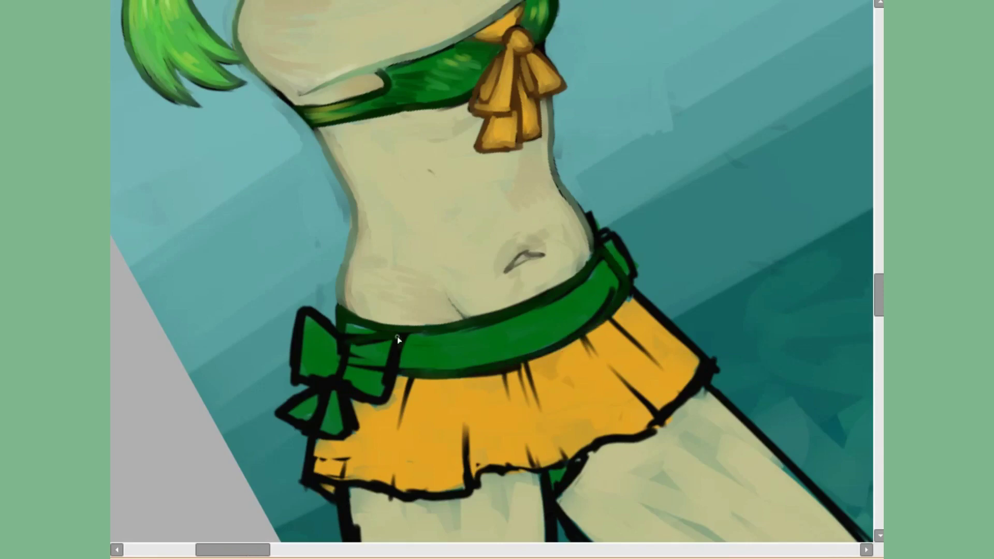
pyautogui.moveTo(300, 321)
pyautogui.mouseDown()
pyautogui.moveTo(337, 377)
pyautogui.moveTo(352, 440)
pyautogui.mouseUp()
pyautogui.moveTo(425, 269); pyautogui.dragTo(450, 328)
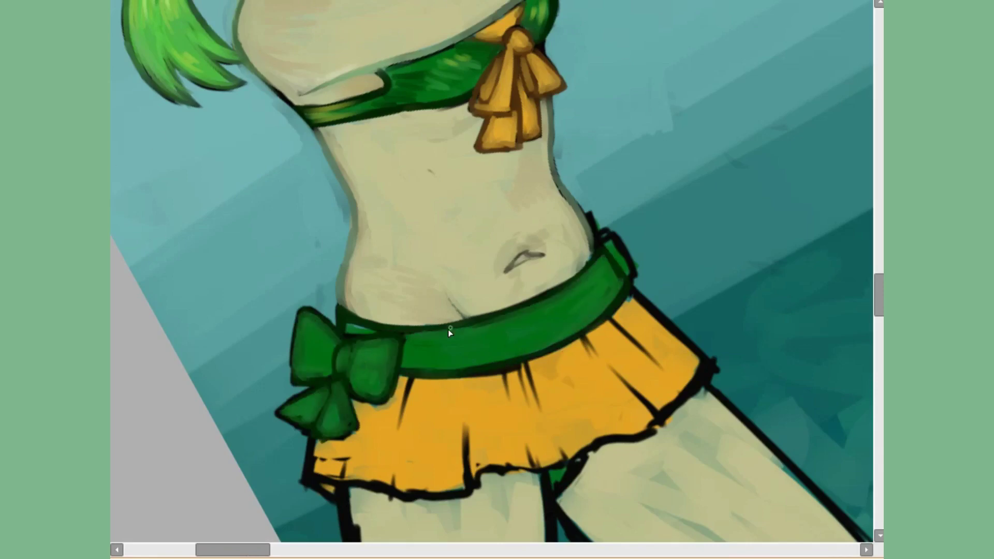
pyautogui.moveTo(409, 362); pyautogui.dragTo(523, 372)
pyautogui.moveTo(601, 243); pyautogui.dragTo(593, 211)
# Replace the orange skirt's black outlines with brown, soften its fold lines and add light yellow highlights.
pyautogui.scroll(-5, 593, 210)
pyautogui.press('m')
pyautogui.moveTo(436, 237); pyautogui.dragTo(628, 224)
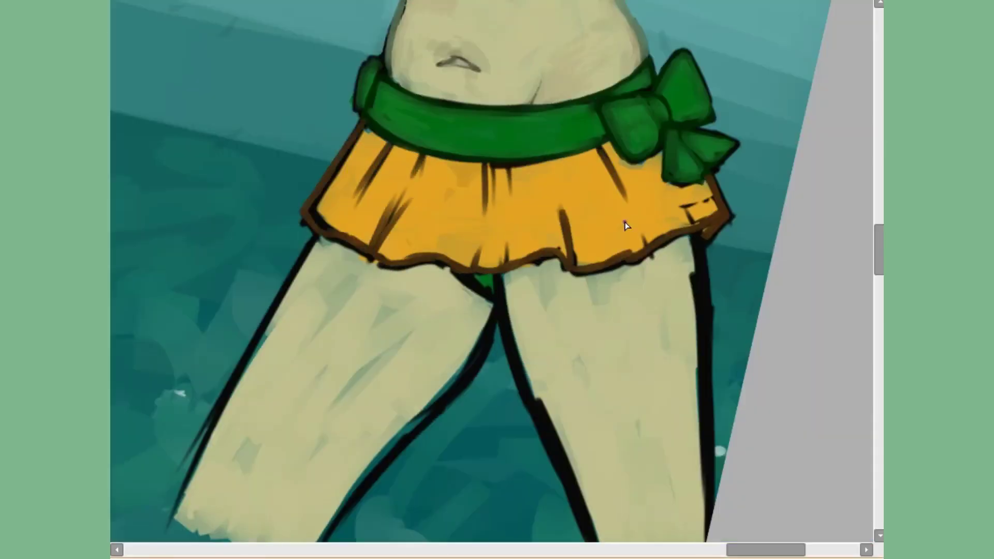
pyautogui.moveTo(601, 155)
pyautogui.mouseDown()
pyautogui.moveTo(687, 187)
pyautogui.moveTo(573, 204)
pyautogui.mouseUp()
pyautogui.press('5')
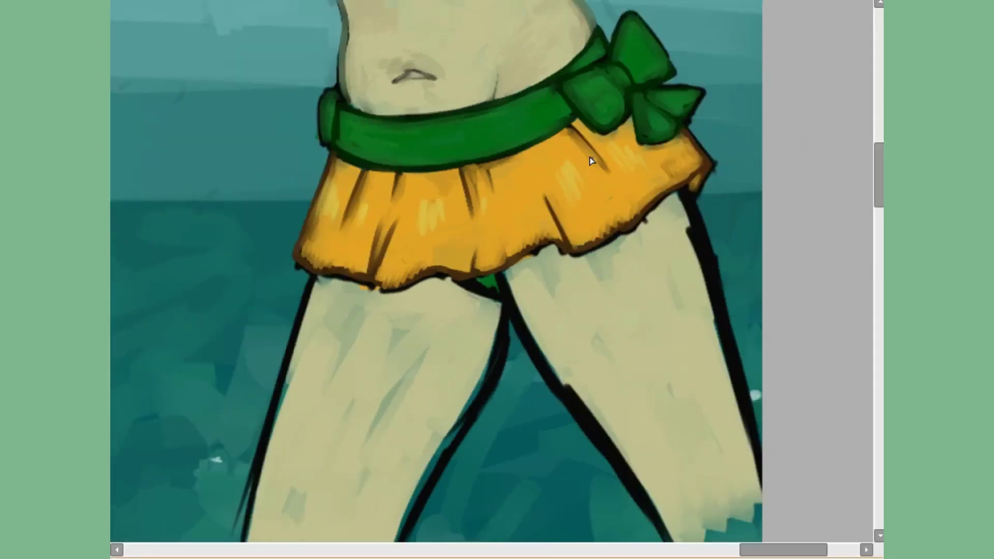
# Replace the thighs' heavy black outlines with thin grey-brown edges and blend the skin shading inside them.
pyautogui.scroll(-3, 796, 222)
pyautogui.moveTo(505, 212); pyautogui.dragTo(393, 486)
pyautogui.moveTo(243, 466)
pyautogui.mouseDown()
pyautogui.moveTo(311, 244)
pyautogui.moveTo(306, 202)
pyautogui.mouseUp()
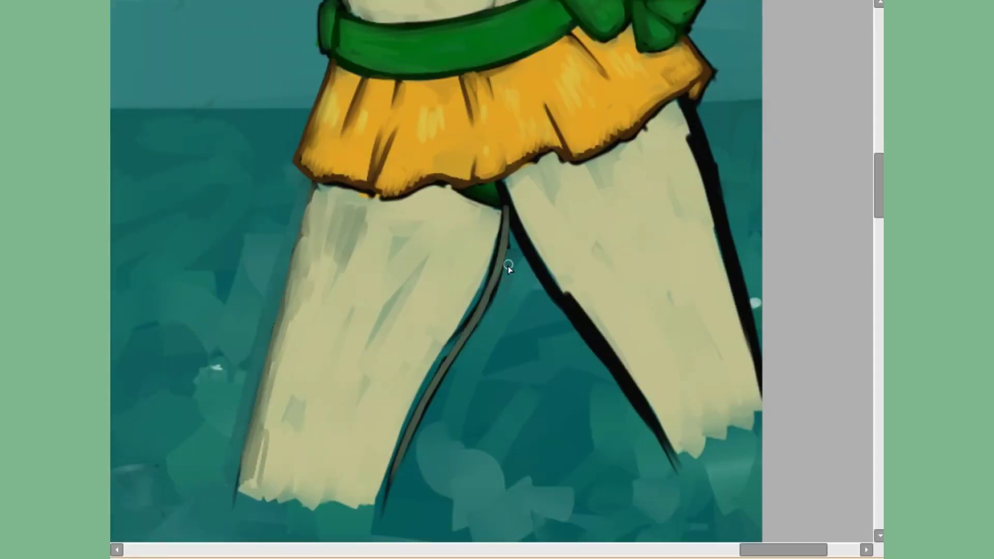
pyautogui.moveTo(507, 266); pyautogui.dragTo(394, 513)
pyautogui.moveTo(315, 181); pyautogui.dragTo(281, 312)
pyautogui.moveTo(497, 217); pyautogui.dragTo(415, 406)
pyautogui.moveTo(647, 409)
pyautogui.mouseDown()
pyautogui.moveTo(561, 206)
pyautogui.moveTo(694, 114)
pyautogui.mouseUp()
# Finish the remaining thigh outlines and paint pale foam where the legs meet the water.
pyautogui.press('m')
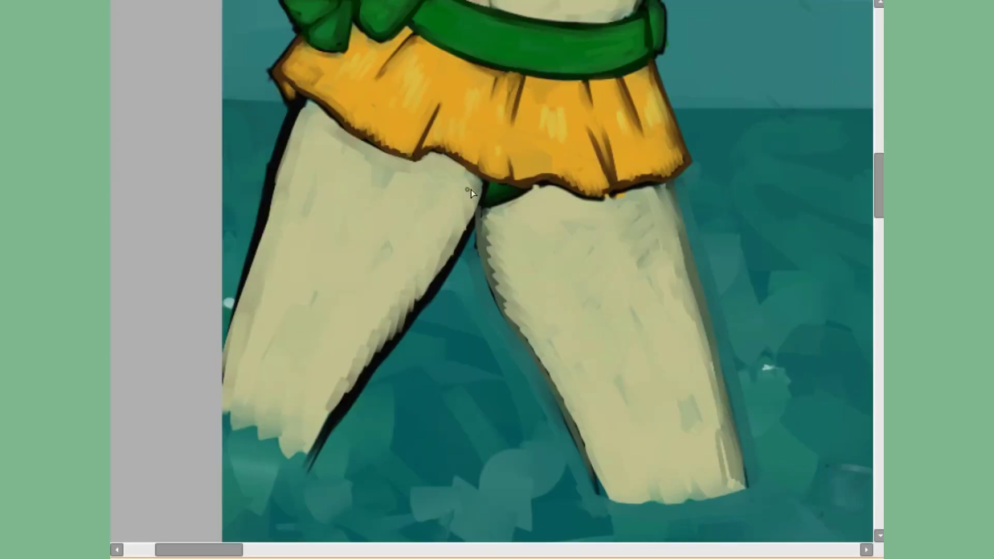
pyautogui.press('-')
pyautogui.press('m')
pyautogui.press('+')
pyautogui.moveTo(150, 383); pyautogui.dragTo(415, 375)
pyautogui.moveTo(543, 362)
pyautogui.mouseDown()
pyautogui.moveTo(647, 340)
pyautogui.moveTo(653, 293)
pyautogui.mouseUp()
# Examine the orange water gun, its spray and the hands holding it.
pyautogui.press('-')
pyautogui.press('-')
pyautogui.press('-')
pyautogui.press('6')
pyautogui.press('6')
pyautogui.press('5')
pyautogui.press('+')
pyautogui.press('+')
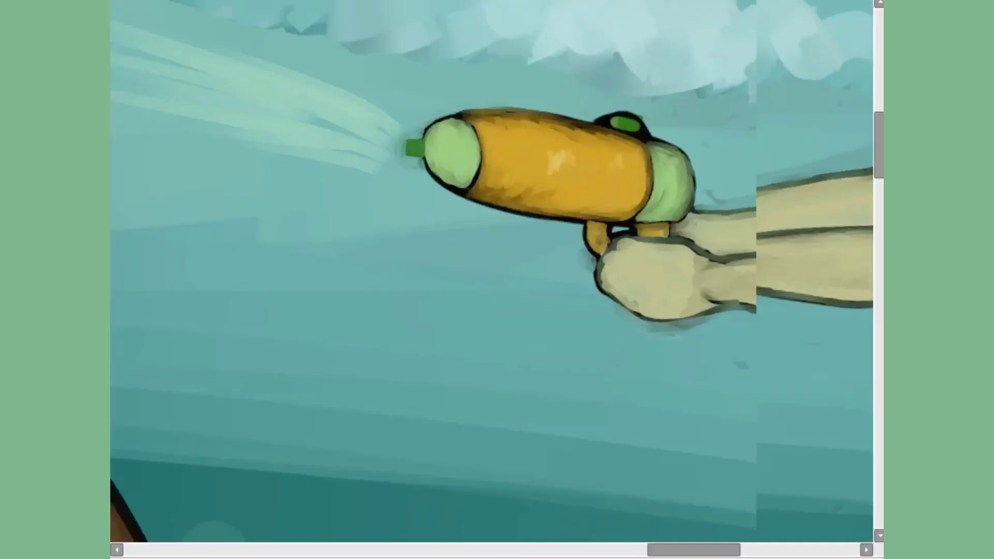
pyautogui.press('-')
pyautogui.press('-')
pyautogui.press('+')
# Save the illustration with the whole canvas in view.
pyautogui.press('Delete')
pyautogui.press('Delete')
pyautogui.press('Home')
pyautogui.press('-')
pyautogui.press('-')
pyautogui.hotkey('ctrl', 's')
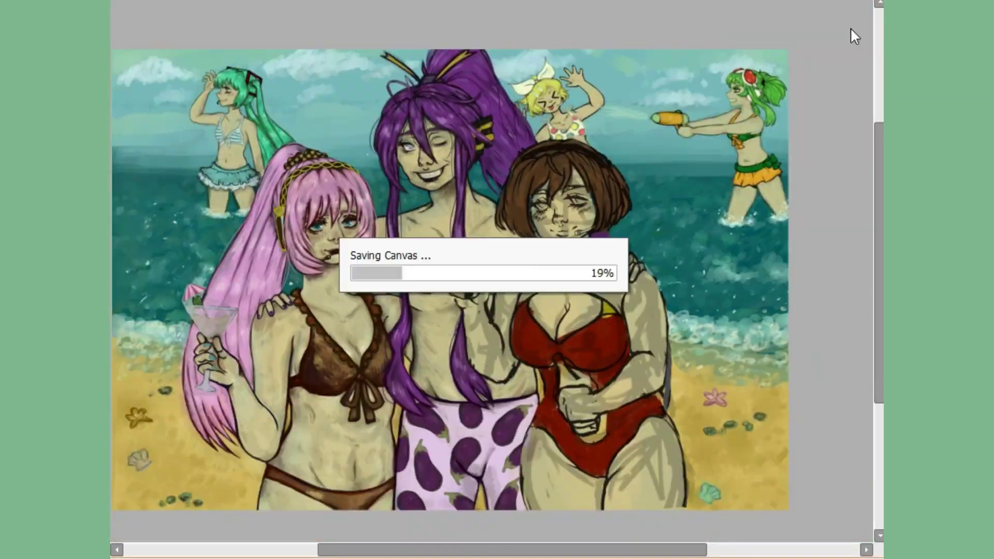
# Paint light skin tones over the brown-haired woman's face, covering the dark bands and black blush hatching.
pyautogui.press('+')
pyautogui.press('+')
pyautogui.press('Delete')
pyautogui.press('Home')
pyautogui.press('-')
pyautogui.press('-')
pyautogui.press('+')
pyautogui.press('+')
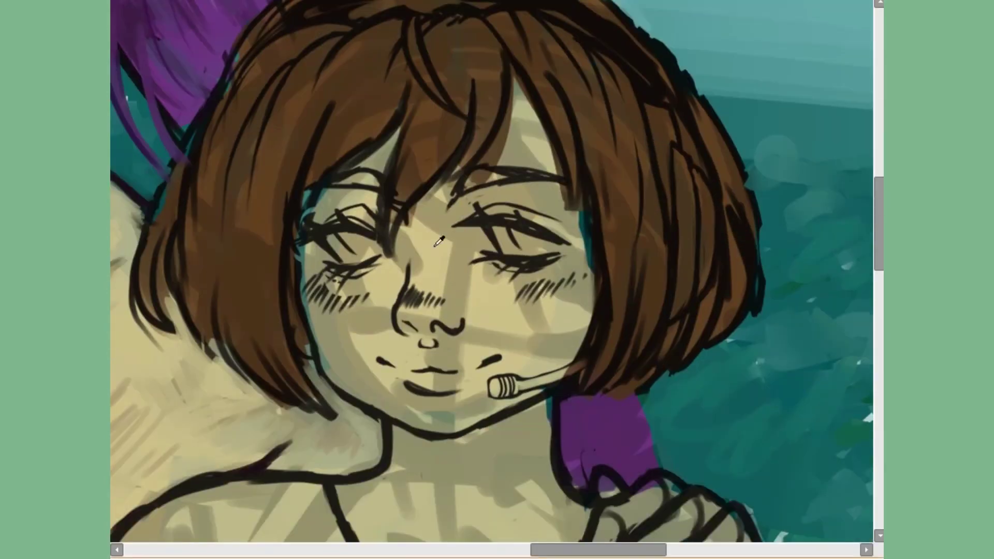
pyautogui.press('+')
pyautogui.moveTo(439, 207); pyautogui.dragTo(456, 310)
pyautogui.moveTo(518, 274)
pyautogui.mouseDown()
pyautogui.moveTo(569, 305)
pyautogui.moveTo(541, 331)
pyautogui.mouseUp()
pyautogui.moveTo(310, 279)
pyautogui.mouseDown()
pyautogui.moveTo(365, 366)
pyautogui.moveTo(569, 337)
pyautogui.mouseUp()
pyautogui.moveTo(544, 258); pyautogui.dragTo(585, 305)
pyautogui.moveTo(580, 212); pyautogui.dragTo(585, 288)
# Blend lighter skin across her forehead between the bangs, around the eyes and along the temple.
pyautogui.moveTo(362, 124); pyautogui.dragTo(517, 165)
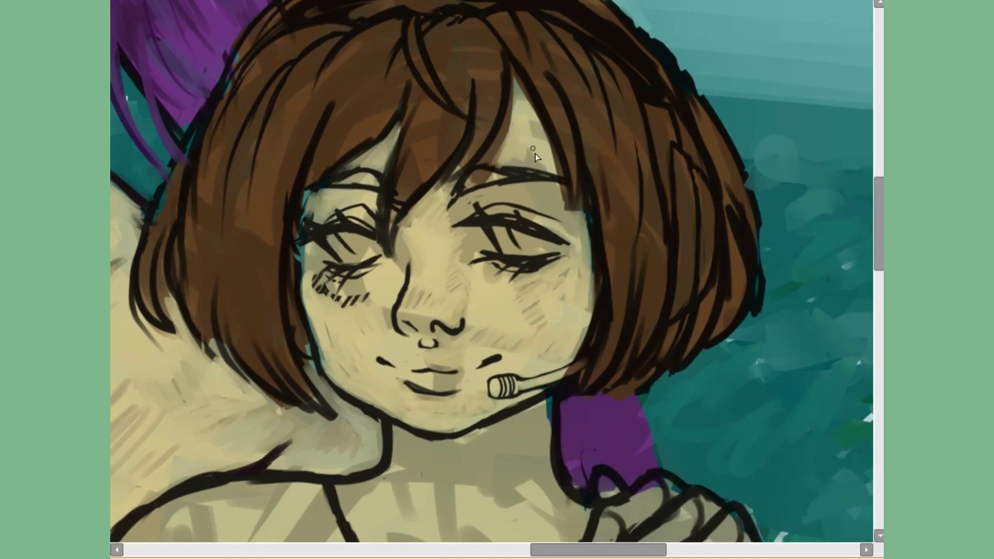
pyautogui.moveTo(492, 88); pyautogui.dragTo(539, 165)
pyautogui.moveTo(471, 186); pyautogui.dragTo(585, 243)
pyautogui.moveTo(308, 191); pyautogui.dragTo(302, 253)
pyautogui.press('+')
pyautogui.moveTo(352, 187)
pyautogui.mouseDown()
pyautogui.moveTo(337, 271)
pyautogui.moveTo(421, 395)
pyautogui.mouseUp()
pyautogui.press('-')
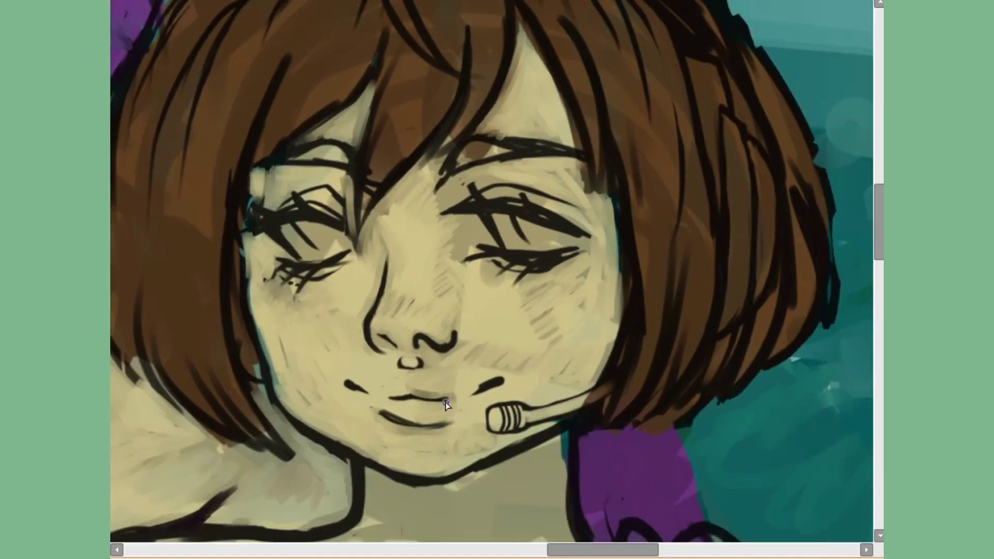
# Add soft pink blush to her cheeks and nose and fill the lips with dark red.
pyautogui.moveTo(554, 285); pyautogui.dragTo(606, 269)
pyautogui.moveTo(259, 295); pyautogui.dragTo(274, 404)
pyautogui.moveTo(404, 295); pyautogui.dragTo(517, 309)
pyautogui.moveTo(512, 274); pyautogui.dragTo(518, 285)
pyautogui.moveTo(386, 409); pyautogui.dragTo(448, 425)
pyautogui.press('h')
pyautogui.moveTo(586, 381); pyautogui.dragTo(642, 365)
pyautogui.press('h')
pyautogui.press('+')
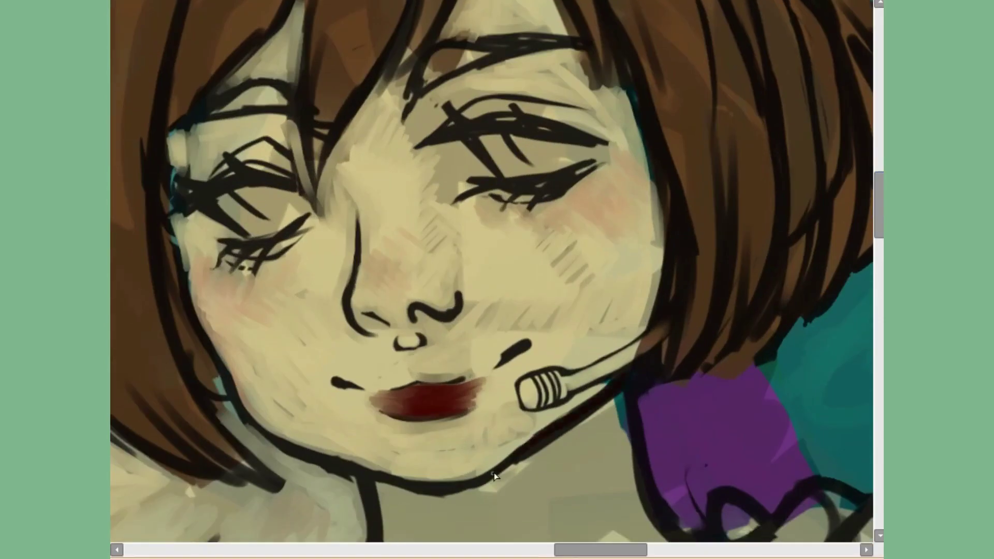
# Refine the jaw and chin outline with a smoother dark reddish-brown line.
pyautogui.press('h')
pyautogui.moveTo(779, 132); pyautogui.dragTo(751, 365)
pyautogui.moveTo(714, 396); pyautogui.dragTo(582, 464)
pyautogui.press('h')
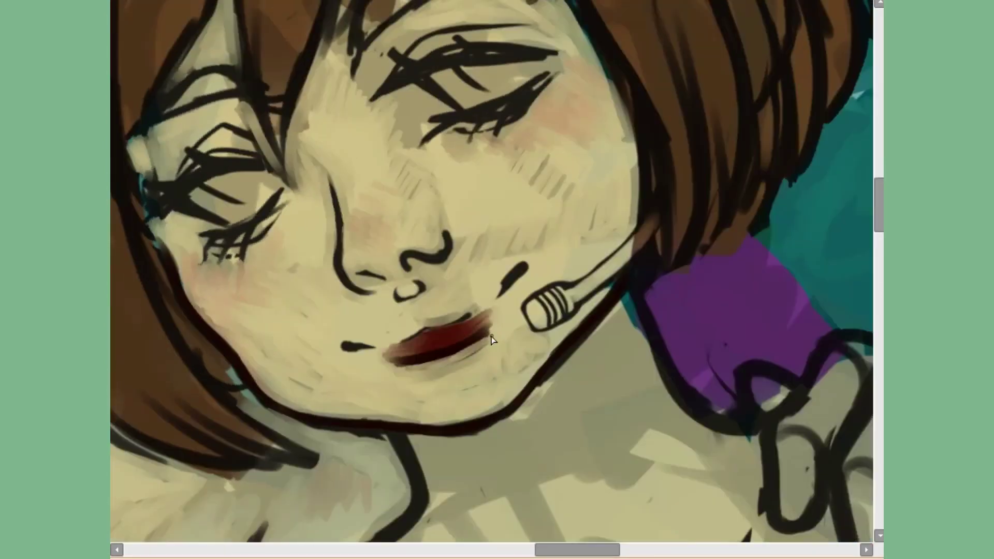
# Draw a smooth smiling mouth line and shade the upper and lower lips in dark reds with small light highlights.
pyautogui.press('+')
pyautogui.press('h')
pyautogui.moveTo(468, 291); pyautogui.dragTo(647, 209)
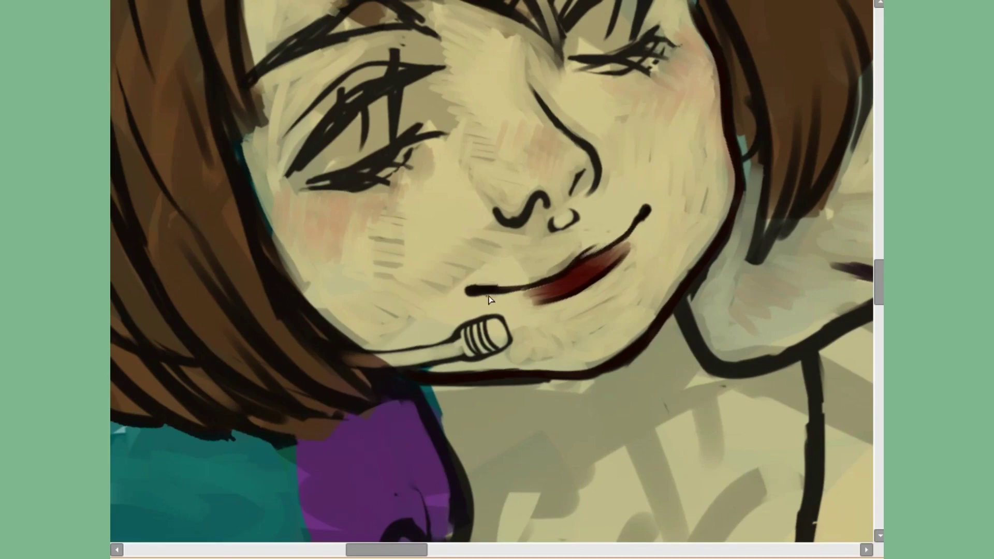
pyautogui.moveTo(579, 266); pyautogui.dragTo(502, 352)
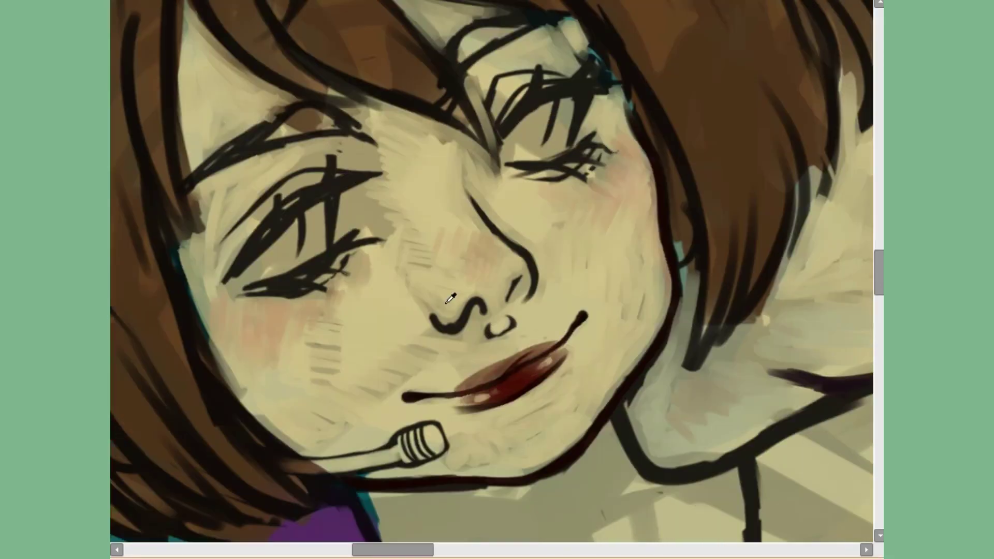
# Redraw the nose contour with a cleaner line, soften the cheek hatching and shade the forehead under the bangs in teal.
pyautogui.press('5')
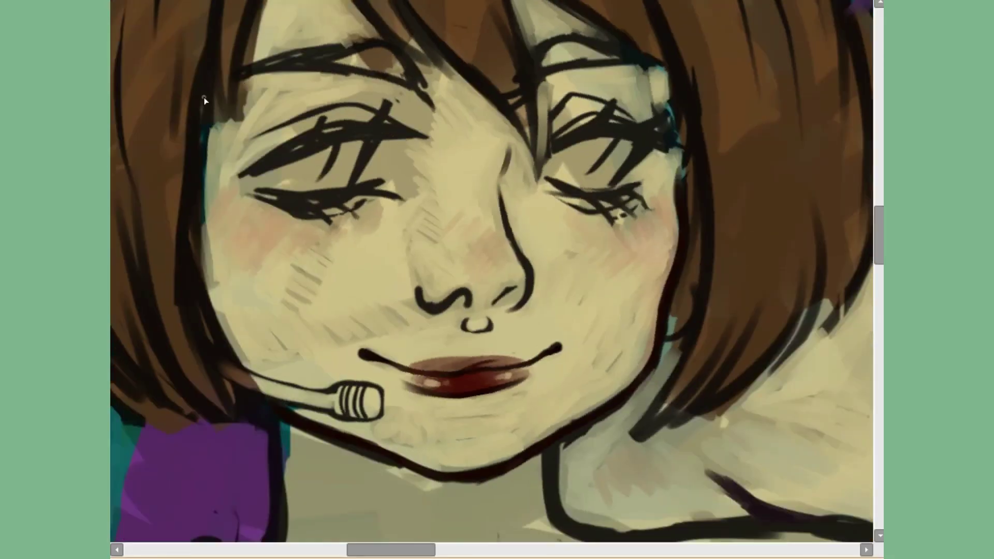
pyautogui.moveTo(509, 143); pyautogui.dragTo(515, 310)
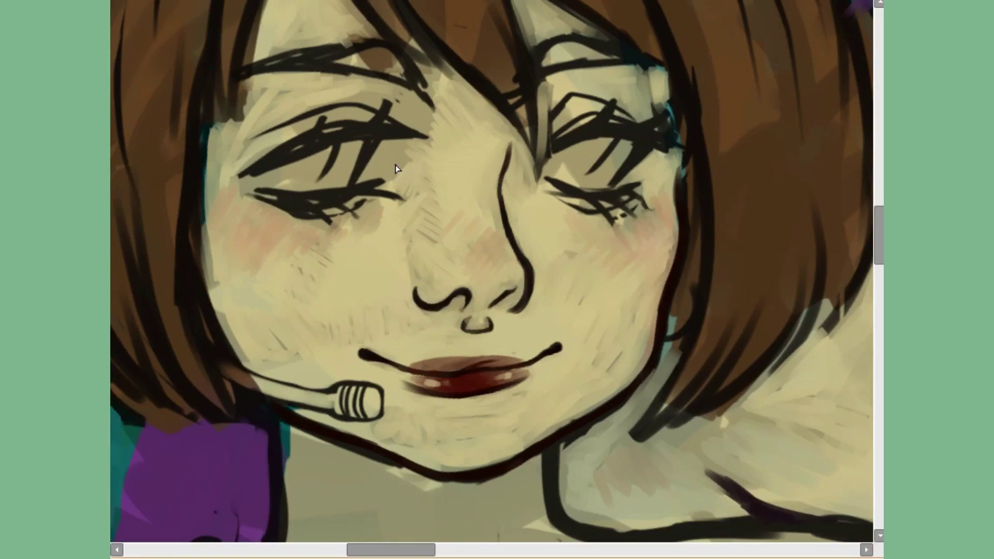
pyautogui.scroll(-1, 538, 207)
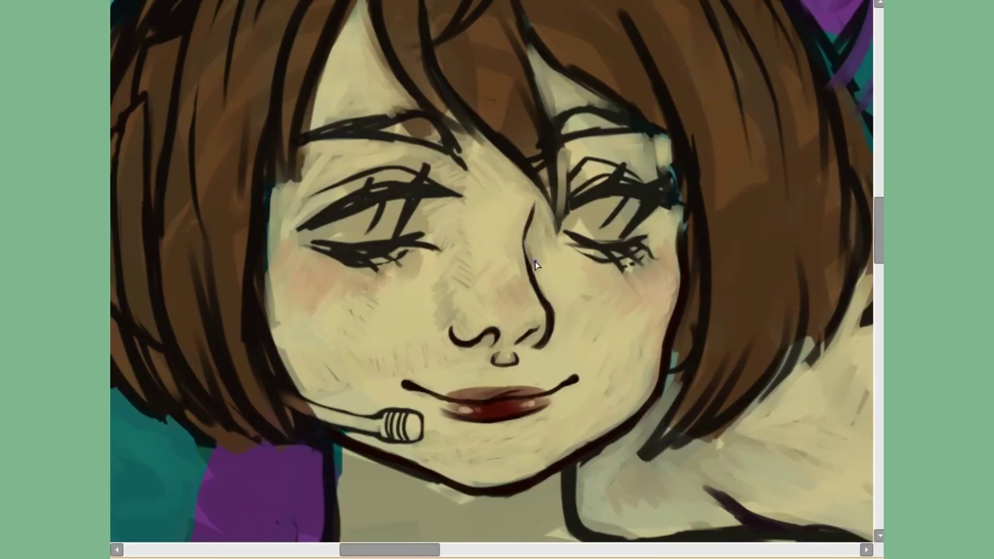
pyautogui.press('m')
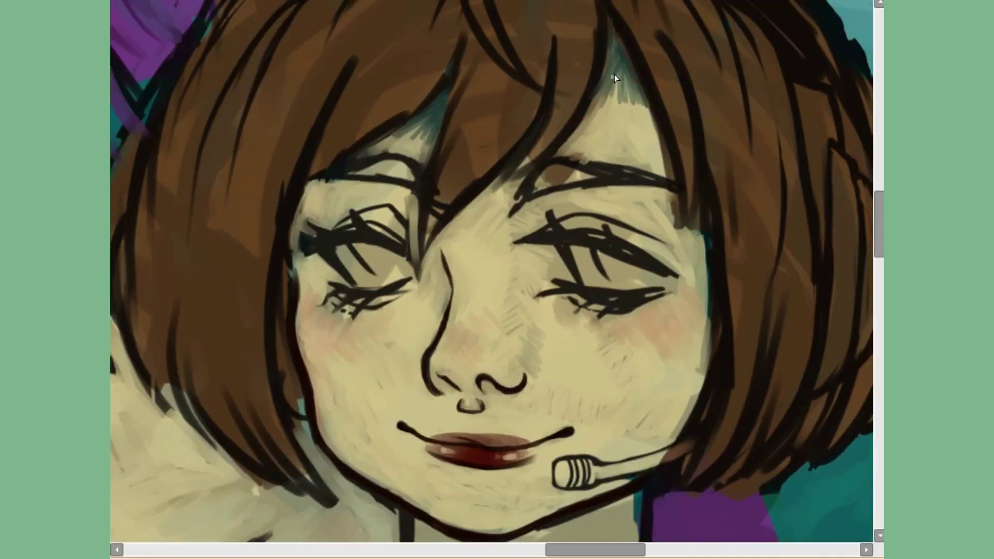
# Fill the whites of both eyes and add reddish hatch strokes to the cheek and nose blush.
pyautogui.scroll(-1, 621, 112)
pyautogui.moveTo(378, 239); pyautogui.dragTo(343, 218)
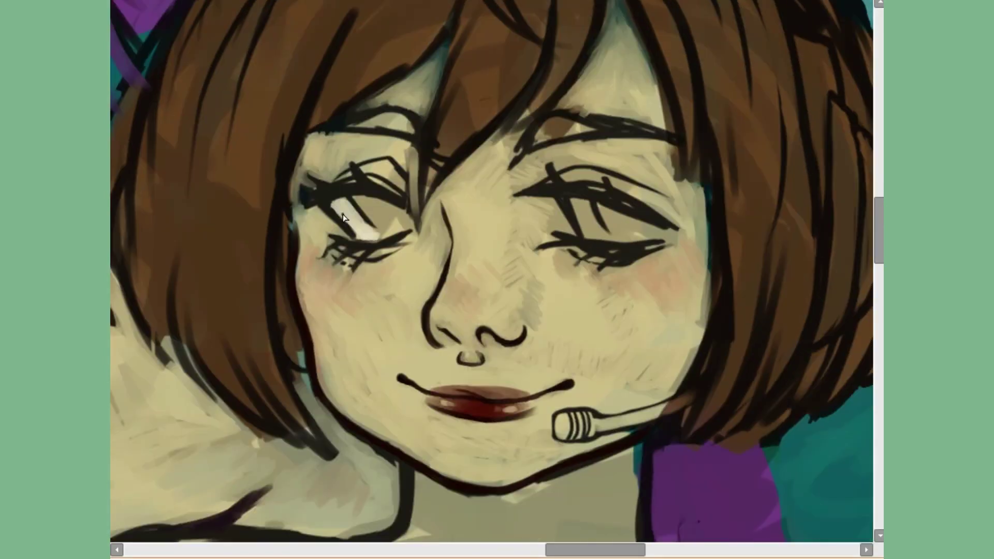
pyautogui.moveTo(306, 264); pyautogui.dragTo(327, 287)
pyautogui.moveTo(455, 290); pyautogui.dragTo(479, 275)
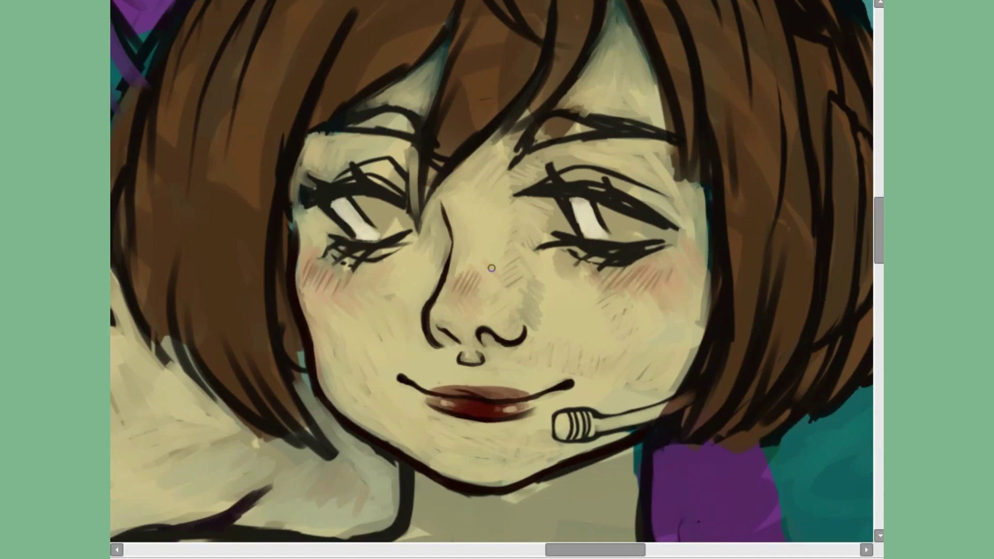
# Fill the irises of both eyes with dark reddish brown.
pyautogui.scroll(-2, 491, 268)
pyautogui.moveTo(381, 137); pyautogui.dragTo(389, 128)
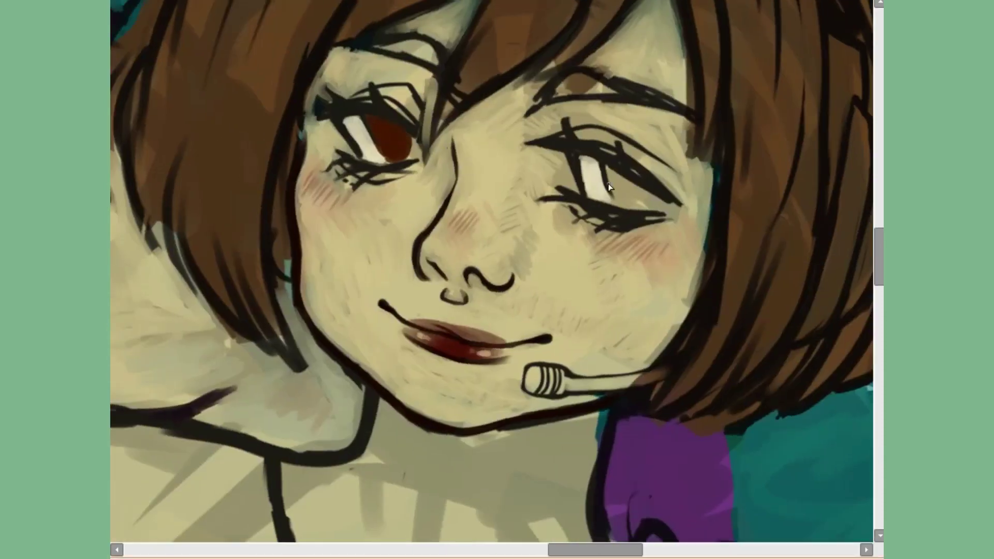
pyautogui.moveTo(608, 187); pyautogui.dragTo(595, 176)
pyautogui.scroll(-5, 409, 129)
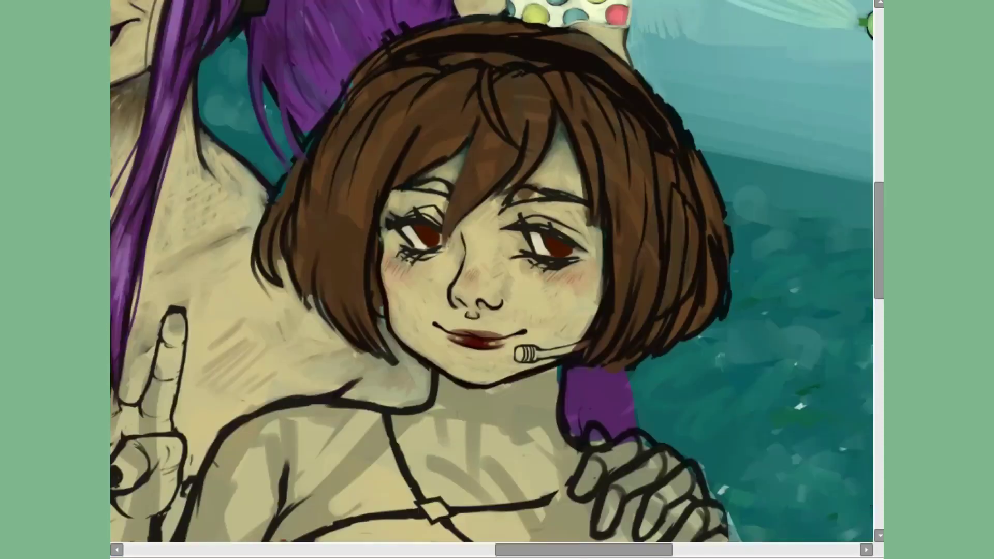
# Repaint the upper lashes of the eye beside the long bang in black and dark red and soften its lower lash strokes.
pyautogui.scroll(5, 409, 129)
pyautogui.scroll(-2, 452, 100)
pyautogui.scroll(4, 401, 73)
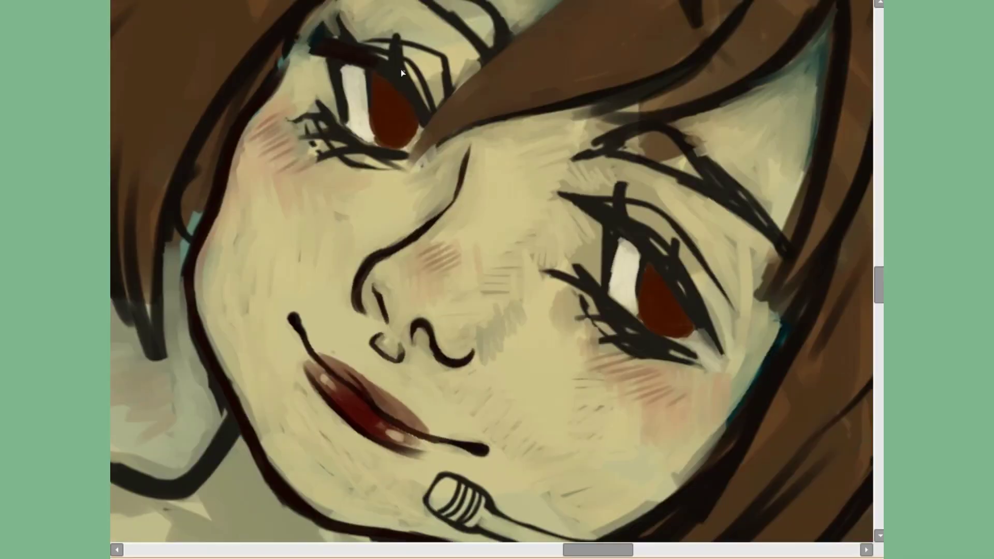
pyautogui.scroll(-2, 411, 100)
pyautogui.scroll(2, 411, 101)
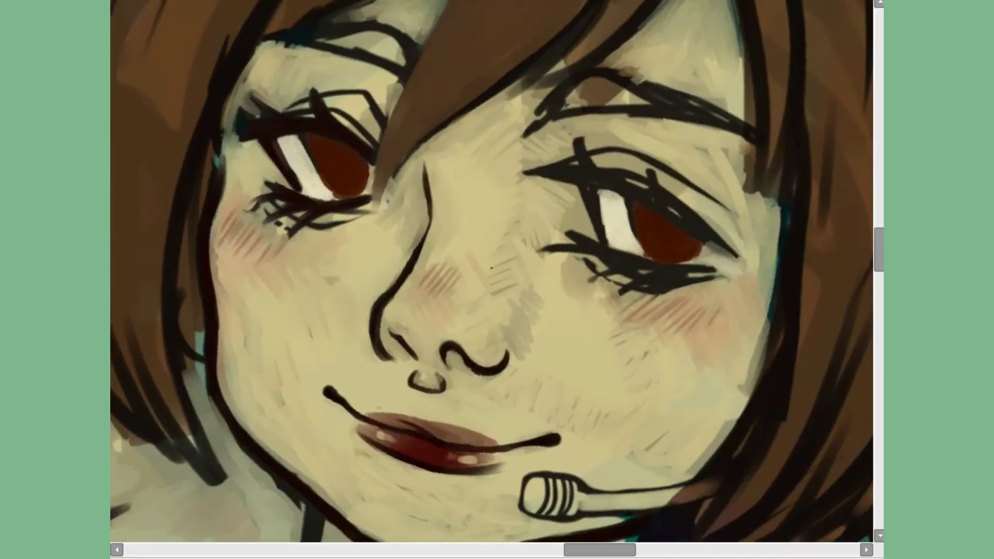
pyautogui.scroll(-2, 651, 119)
pyautogui.press('m')
pyautogui.scroll(2, 651, 118)
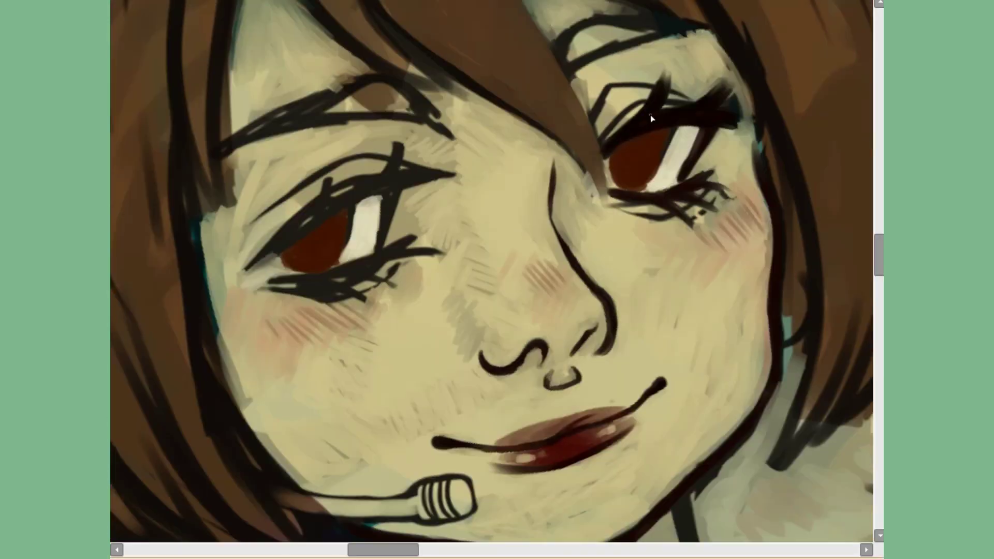
pyautogui.moveTo(690, 167)
pyautogui.mouseDown()
pyautogui.moveTo(668, 191)
pyautogui.moveTo(601, 176)
pyautogui.mouseUp()
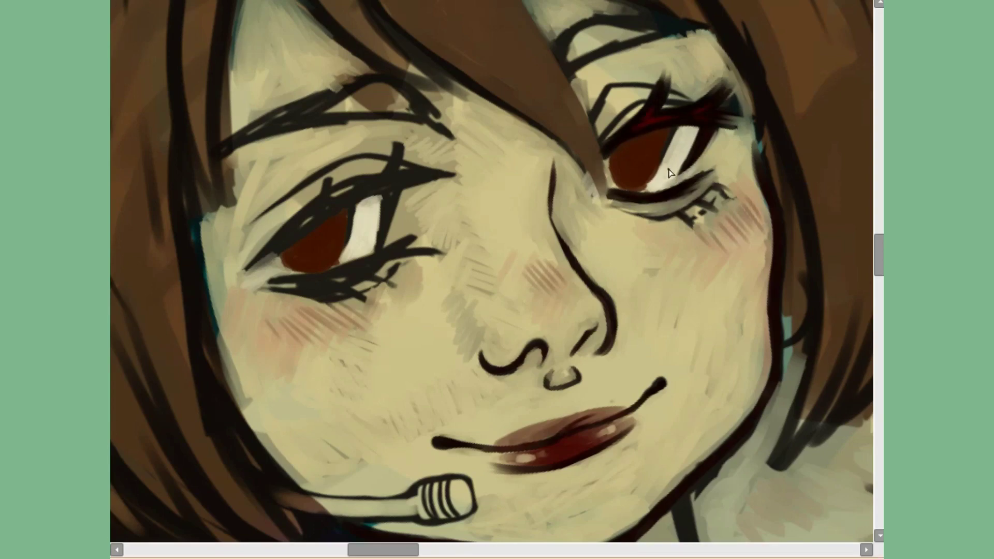
# Line that eye's lower lid in dark red and detail its iris with a dark pupil and white highlights.
pyautogui.scroll(-2, 669, 174)
pyautogui.press('m')
pyautogui.scroll(2, 348, 271)
pyautogui.moveTo(275, 269); pyautogui.dragTo(348, 271)
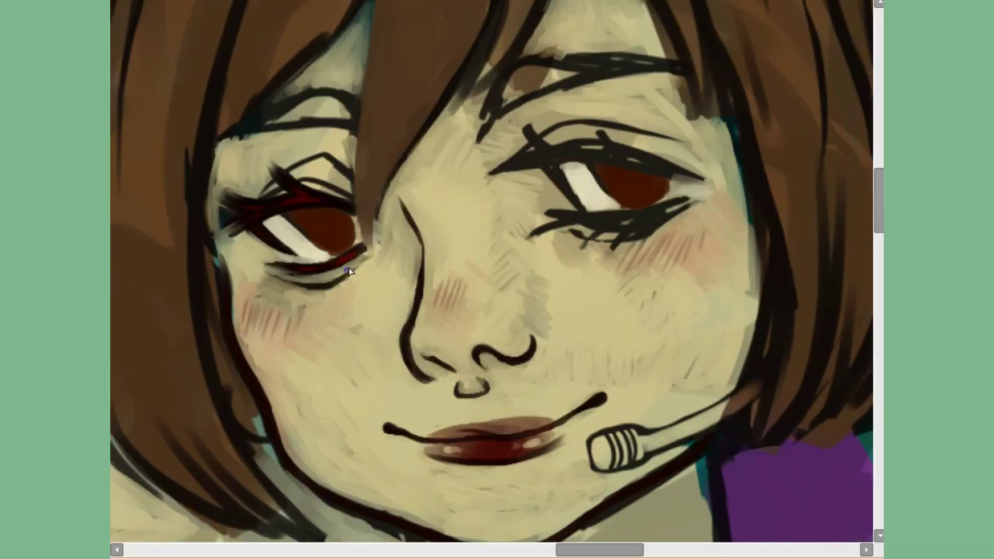
pyautogui.click(307, 226)
pyautogui.click(349, 232)
pyautogui.scroll(-1, 870, 135)
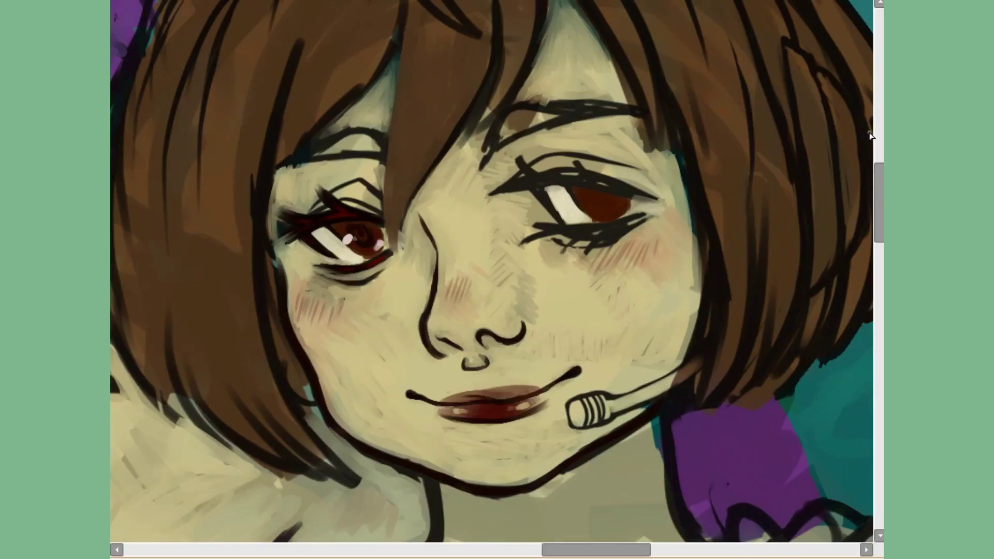
# Paint dark red eyeshadow with light pink highlights on the lid above the detailed eye.
pyautogui.scroll(2, 312, 267)
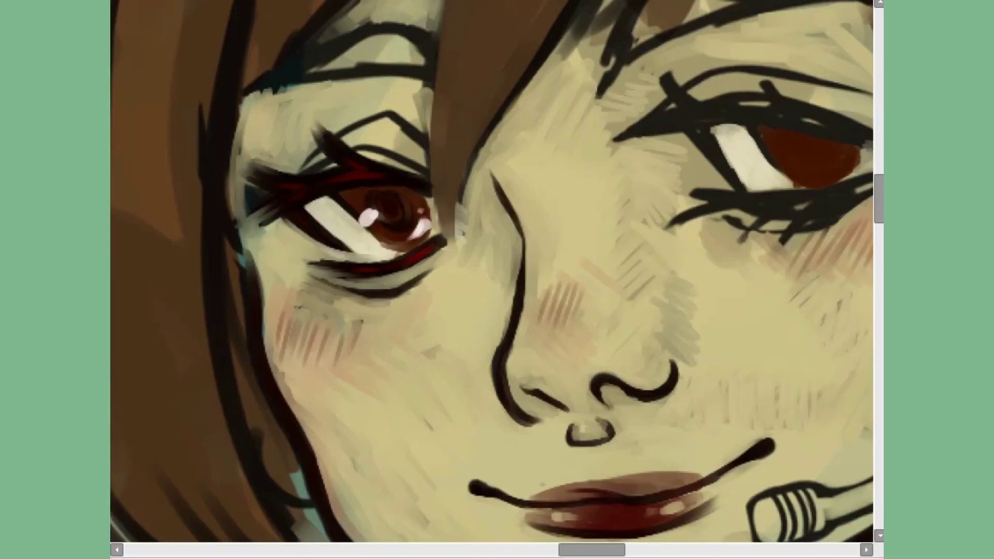
pyautogui.press('4')
pyautogui.moveTo(290, 232); pyautogui.dragTo(310, 243)
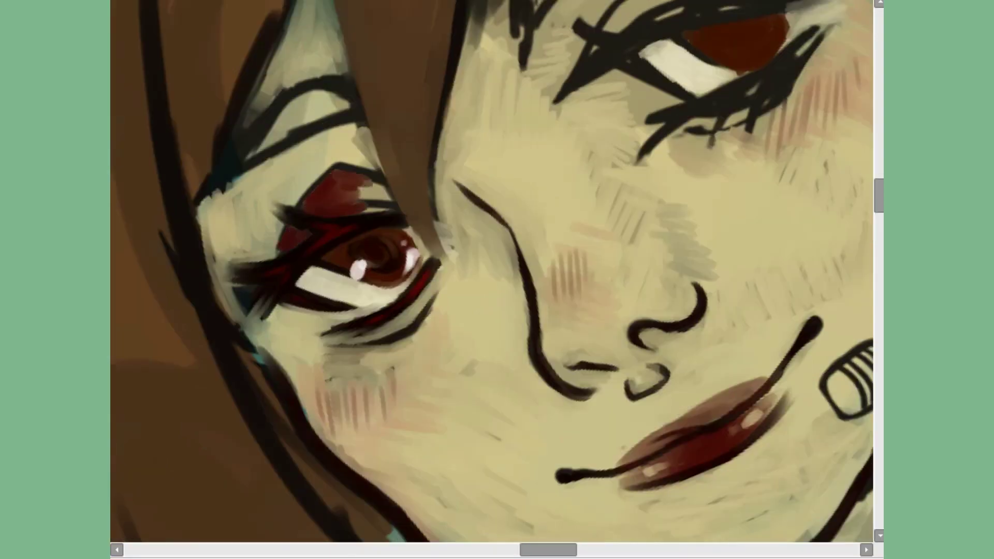
pyautogui.press('6')
pyautogui.press('6')
pyautogui.scroll(-4, 368, 153)
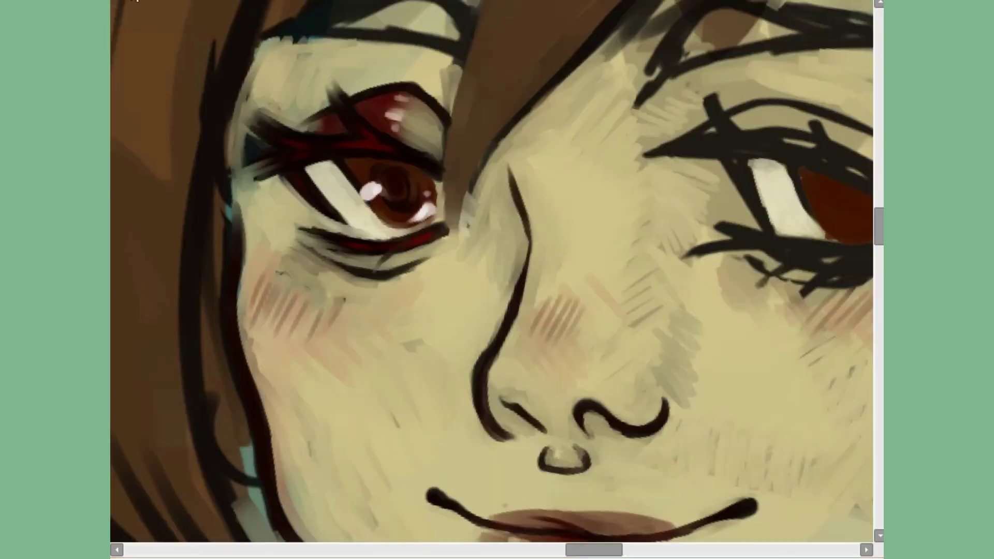
# Blend the nose blush hatching and replace the black lines of the front bangs with dark brown strokes.
pyautogui.scroll(3, 371, 243)
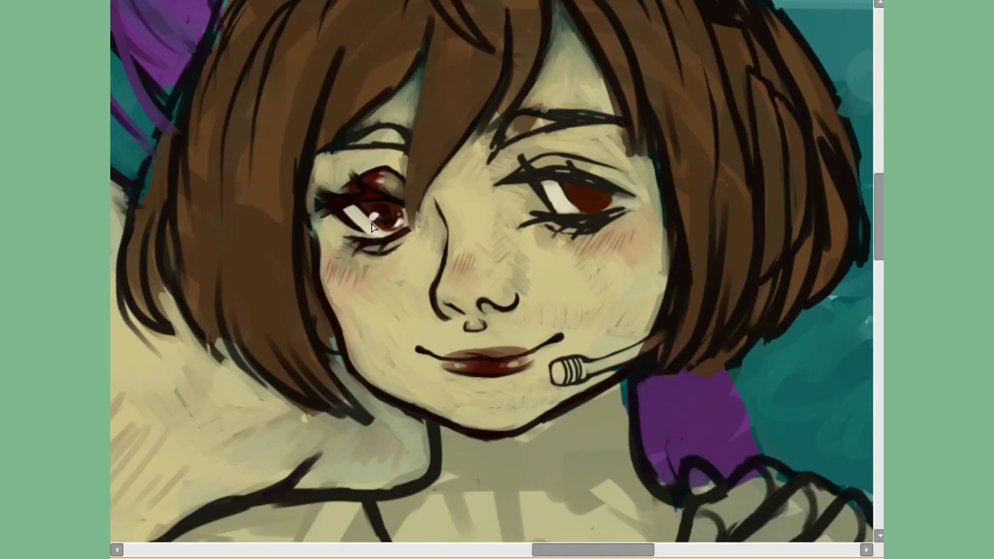
pyautogui.moveTo(425, 233); pyautogui.dragTo(466, 292)
pyautogui.scroll(1, 440, 269)
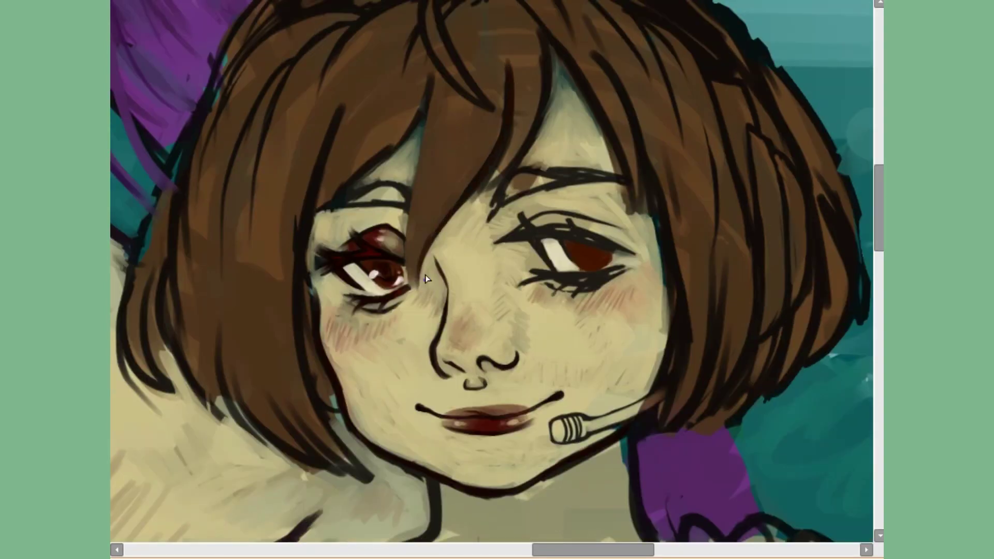
pyautogui.moveTo(425, 103); pyautogui.dragTo(409, 288)
pyautogui.scroll(2, 455, 204)
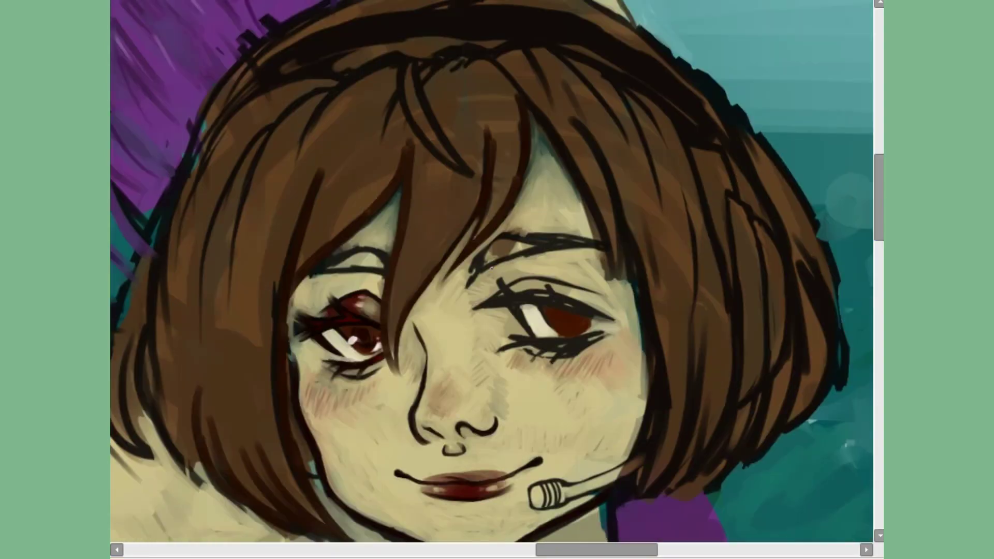
# Replace the remaining black lines in the bangs near the crown with dark brown strokes.
pyautogui.moveTo(461, 98); pyautogui.dragTo(494, 222)
pyautogui.moveTo(415, 60); pyautogui.dragTo(395, 284)
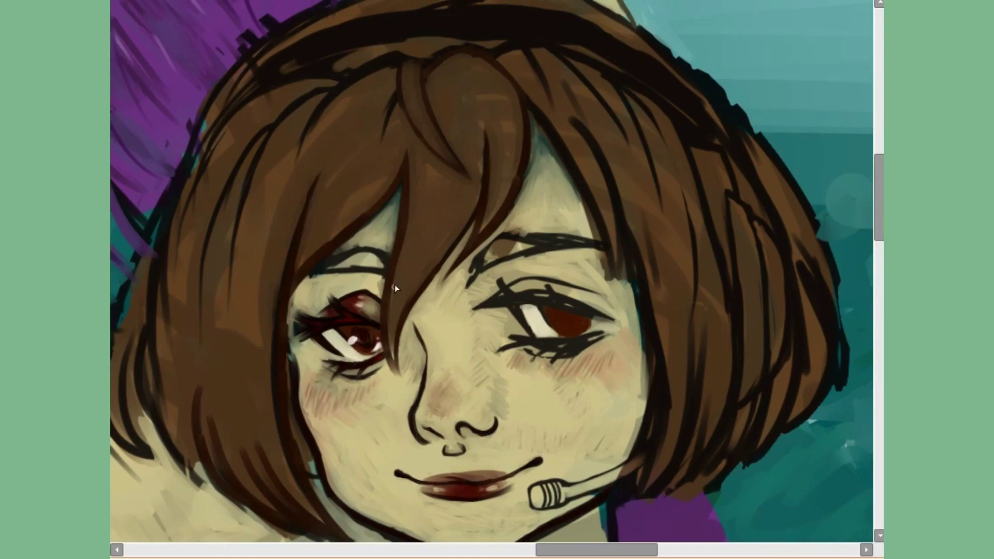
# Repaint both eyebrows over their black outlines with fine dark brown and reddish hair strokes.
pyautogui.press('m')
pyautogui.scroll(2, 395, 284)
pyautogui.moveTo(539, 145)
pyautogui.mouseDown()
pyautogui.moveTo(641, 155)
pyautogui.moveTo(754, 204)
pyautogui.mouseUp()
pyautogui.press('m')
pyautogui.scroll(-2, 536, 192)
pyautogui.scroll(2, 536, 191)
pyautogui.scroll(1, 753, 204)
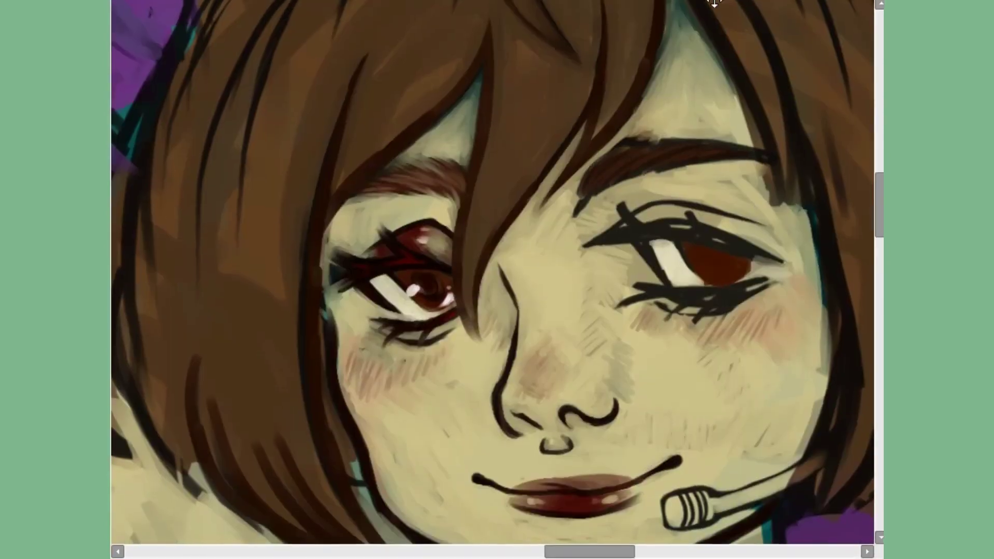
pyautogui.scroll(-1, 714, 3)
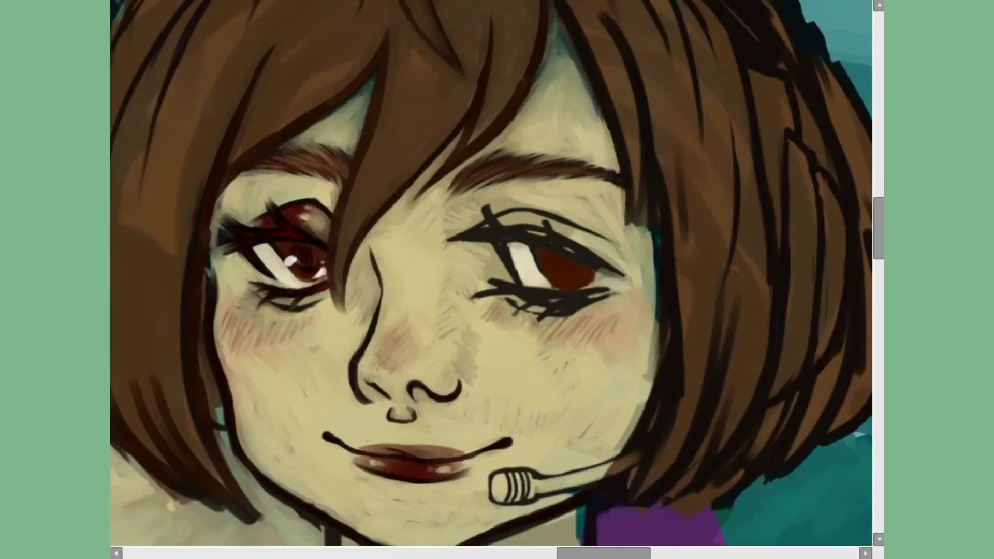
pyautogui.scroll(1, 490, 271)
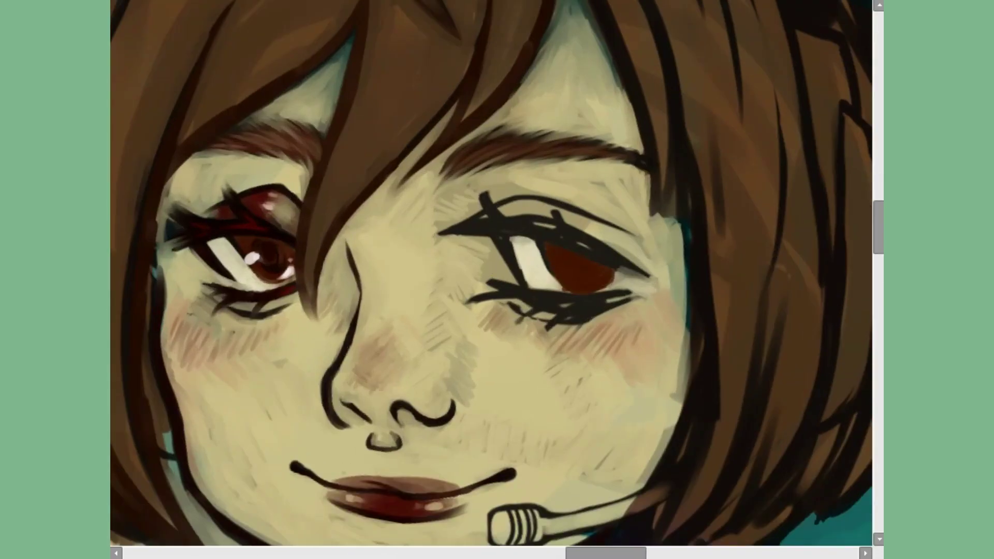
# Repaint the upper and lower lash lines of the eye on the microphone side with solid, tapered black strokes.
pyautogui.scroll(-2, 624, 172)
pyautogui.press('m')
pyautogui.scroll(2, 461, 169)
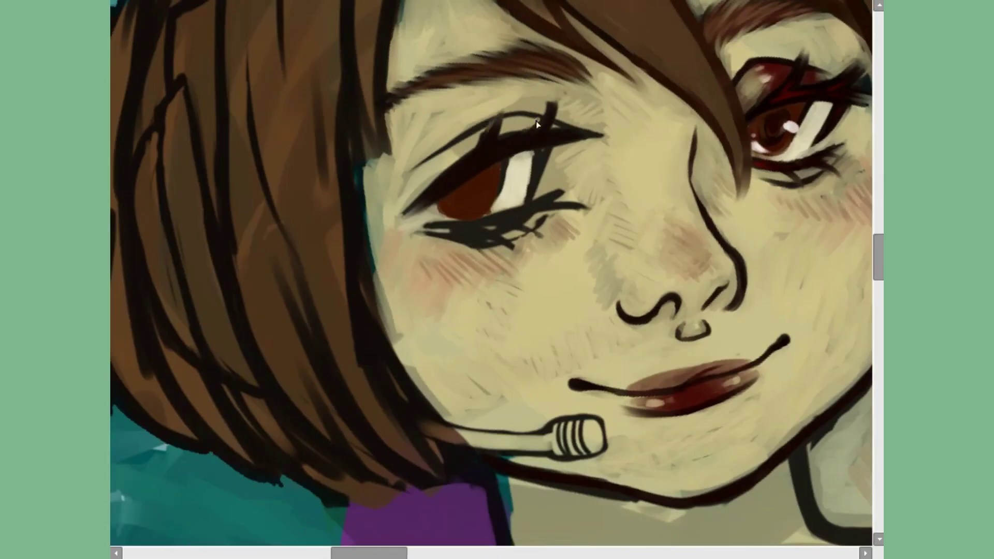
pyautogui.moveTo(428, 230); pyautogui.dragTo(541, 211)
pyautogui.moveTo(475, 234); pyautogui.dragTo(567, 208)
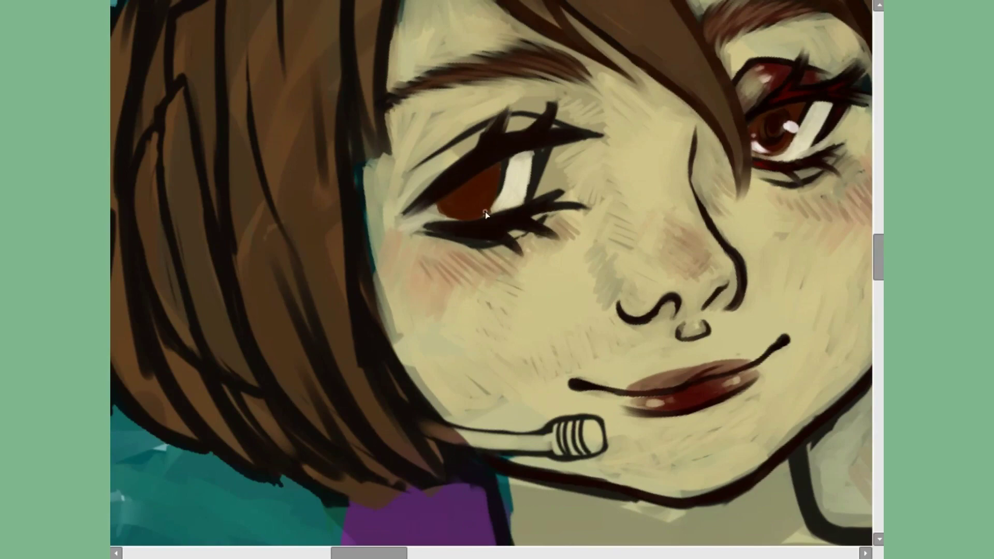
# Paint dark red eyeshadow on the upper lid of the eye on the microphone side.
pyautogui.press('m')
pyautogui.scroll(-2, 495, 157)
pyautogui.press('m')
pyautogui.press('m')
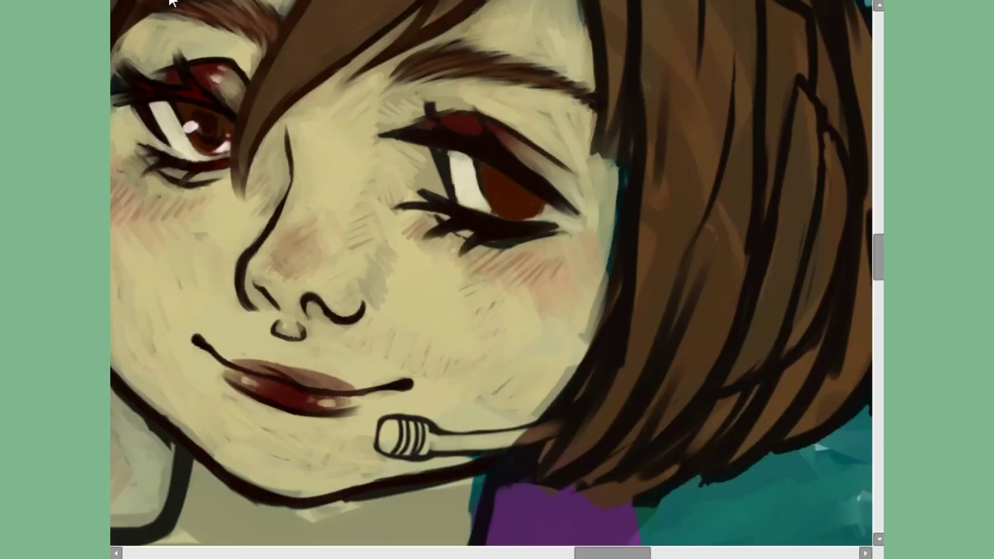
pyautogui.press('m')
pyautogui.scroll(2, 267, 220)
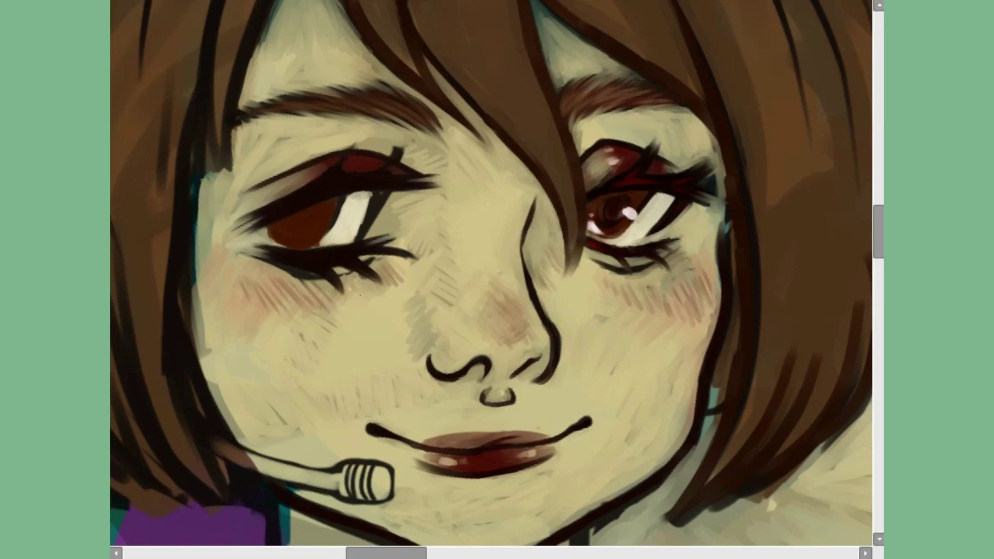
# Clean the spiky lower lashes of that eye into a smooth dark curve with a soft crease beneath.
pyautogui.press('Delete')
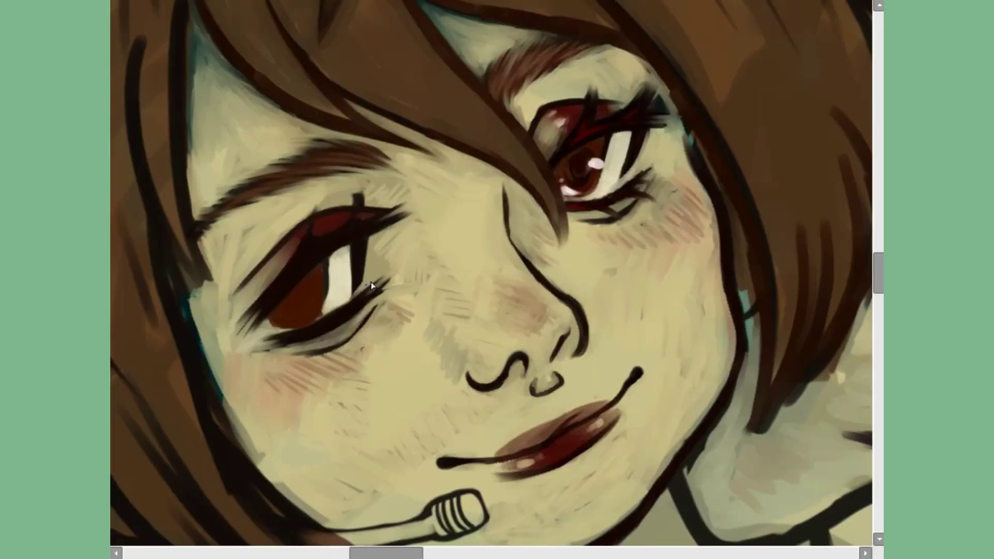
pyautogui.press('m')
pyautogui.press('Delete')
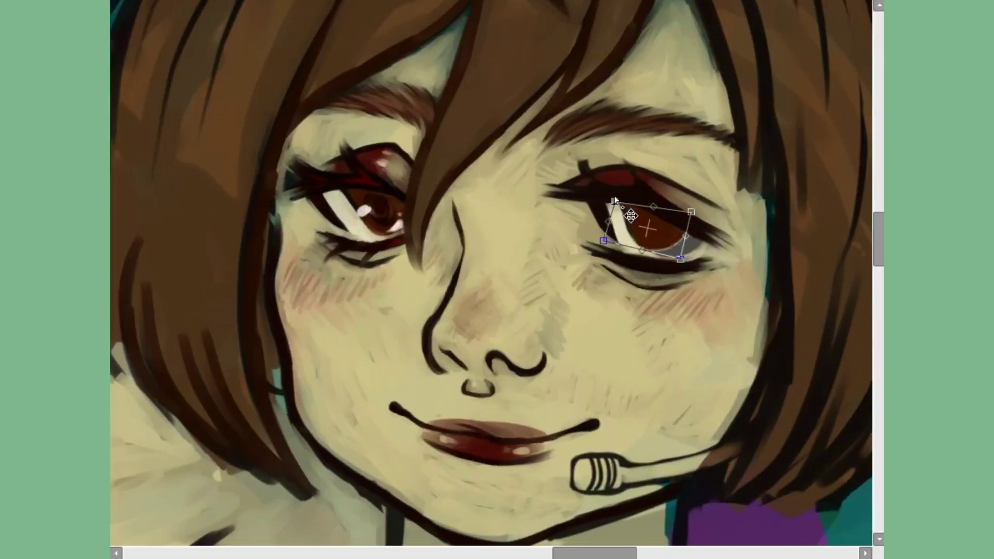
# Paint the white at that eye's outer corner and detail its brown iris with a dark pupil and white highlights.
pyautogui.scroll(-2, 667, 228)
pyautogui.scroll(2, 654, 205)
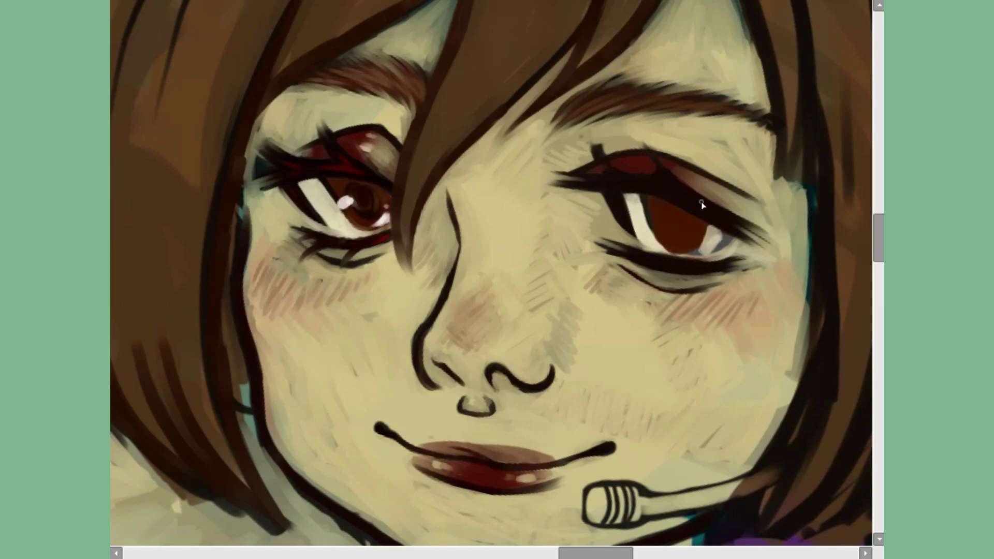
pyautogui.press('Delete')
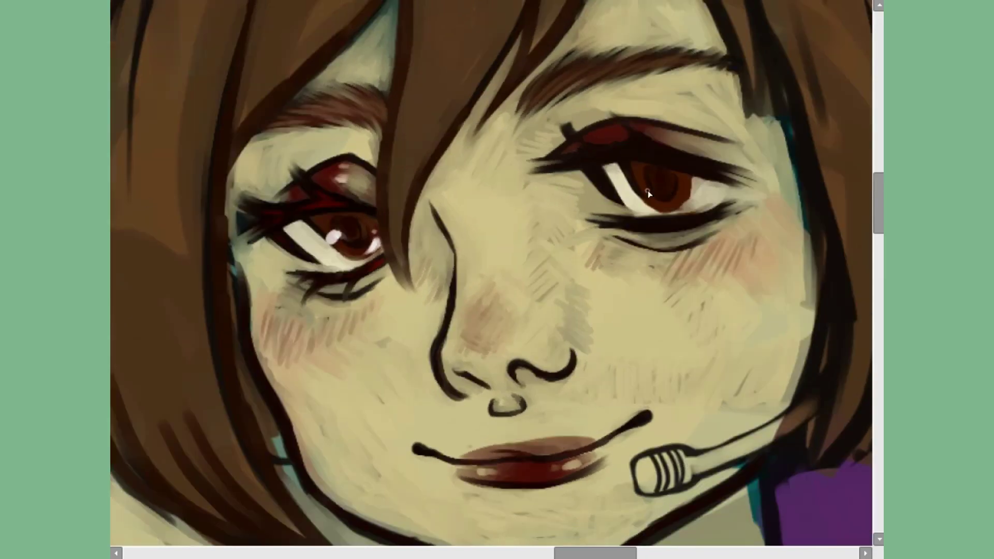
pyautogui.scroll(-2, 647, 190)
pyautogui.press('Delete')
pyautogui.scroll(2, 590, 199)
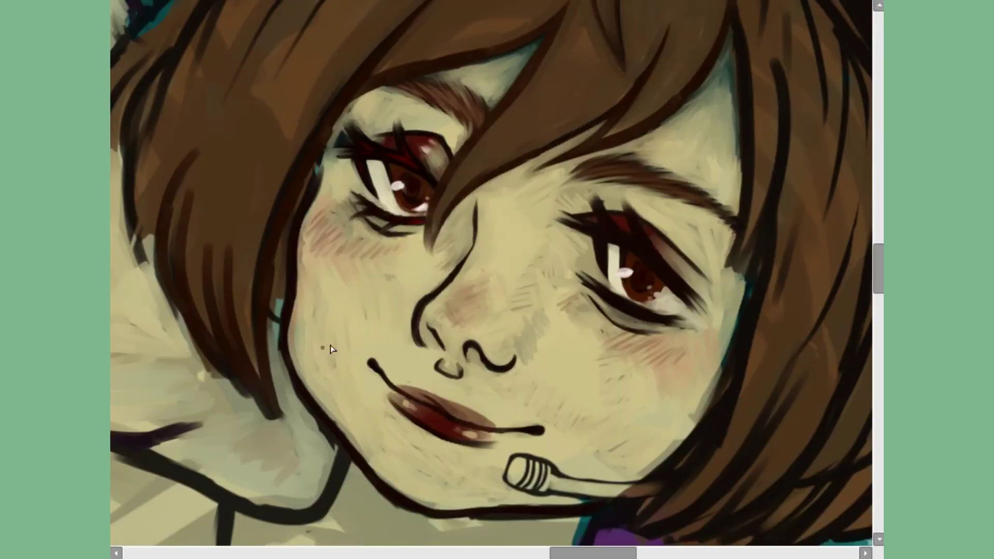
# Examine the brown-haired woman's repainted face alongside the neighbouring figures.
pyautogui.scroll(-2, 332, 349)
pyautogui.press('End')
pyautogui.press('End')
pyautogui.scroll(-2, 332, 350)
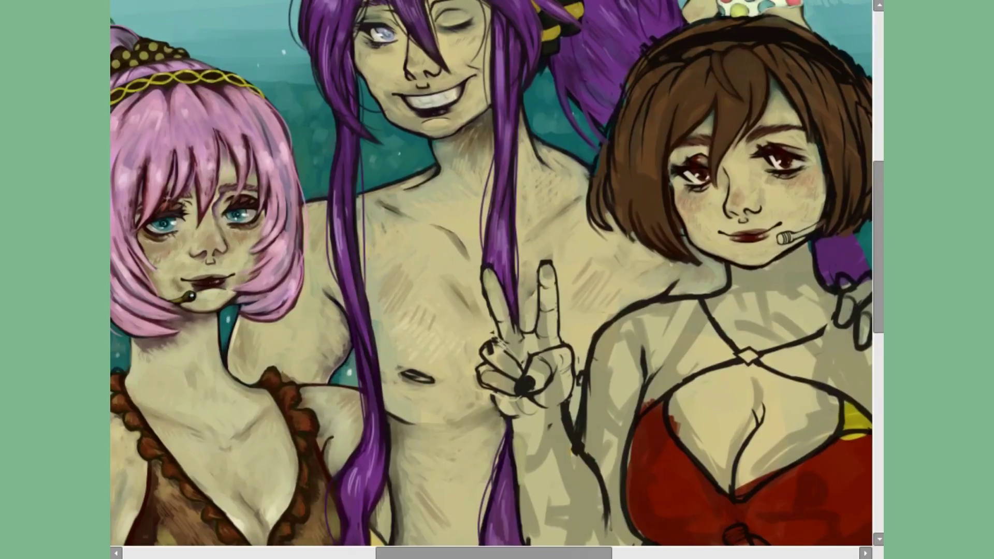
pyautogui.scroll(2, 745, 207)
pyautogui.scroll(-1, 607, 350)
pyautogui.scroll(-2, 479, 285)
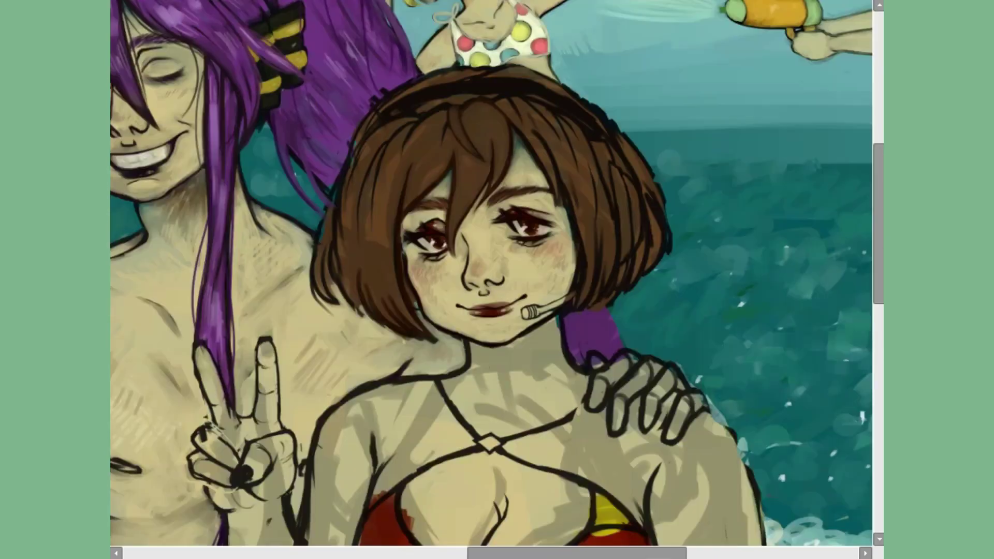
pyautogui.scroll(1, 342, 233)
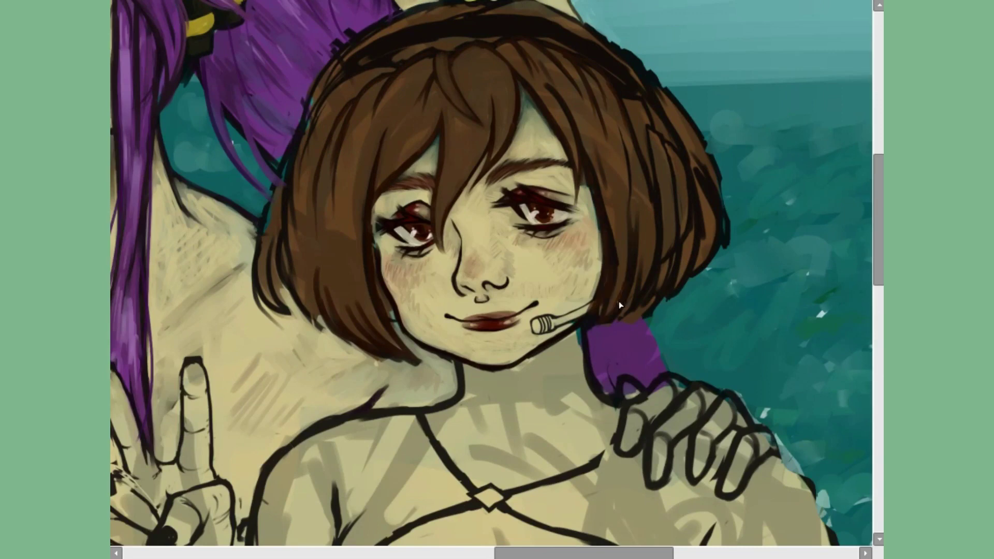
# Shade the bangs and the hair on the purple-haired man's side with fine brown strands and pale highlights.
pyautogui.moveTo(496, 62); pyautogui.dragTo(534, 88)
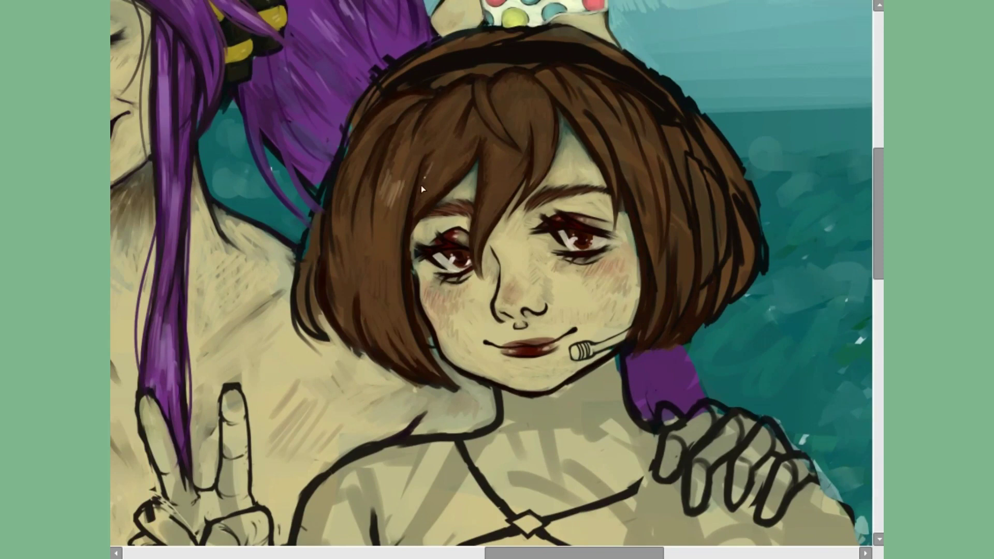
pyautogui.moveTo(421, 189)
pyautogui.mouseDown()
pyautogui.moveTo(458, 154)
pyautogui.moveTo(374, 266)
pyautogui.moveTo(455, 155)
pyautogui.moveTo(552, 121)
pyautogui.moveTo(468, 100)
pyautogui.mouseUp()
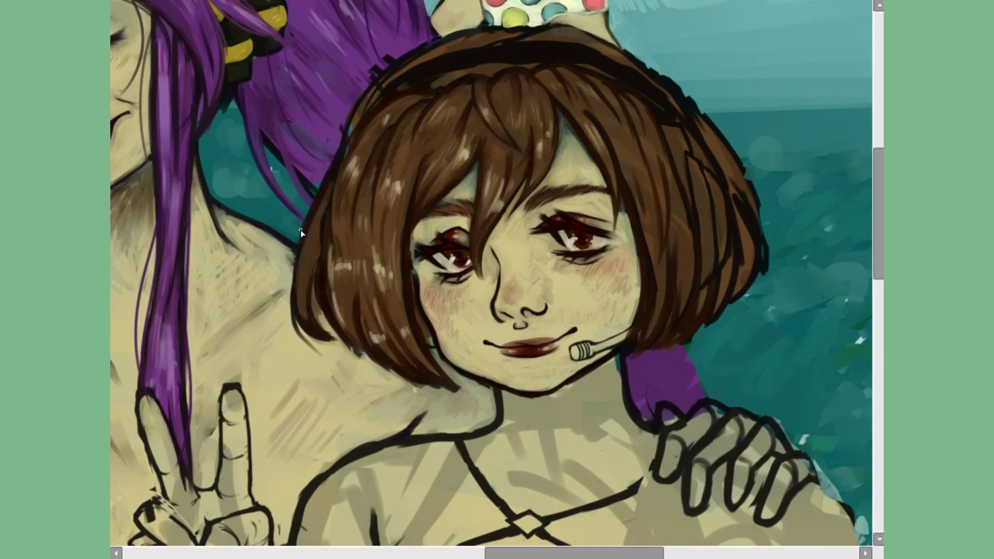
pyautogui.moveTo(339, 150)
pyautogui.mouseDown()
pyautogui.moveTo(310, 244)
pyautogui.moveTo(321, 246)
pyautogui.mouseUp()
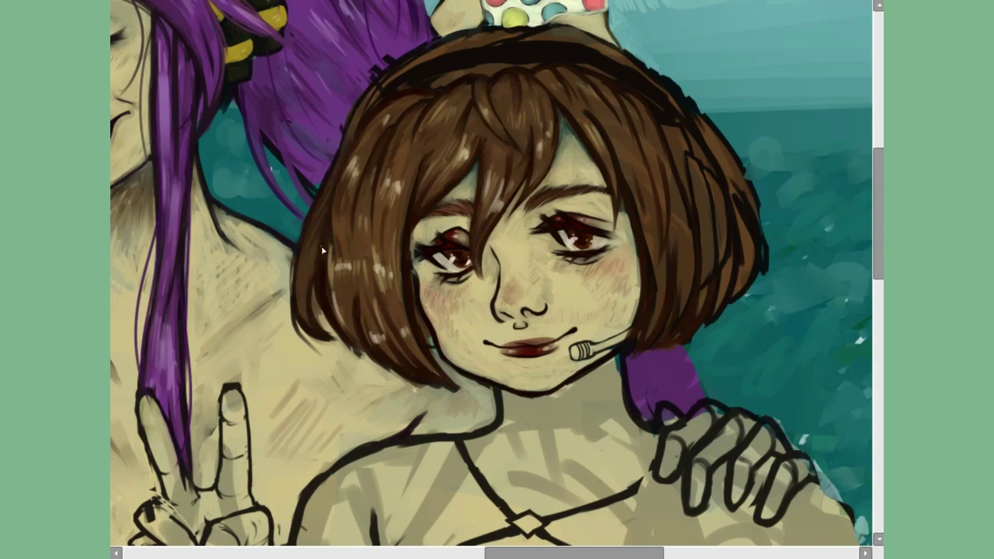
# Shift the eye on the microphone side slightly lower and cover the gap above it with skin colour.
pyautogui.hscroll(2, 321, 247)
pyautogui.press('m')
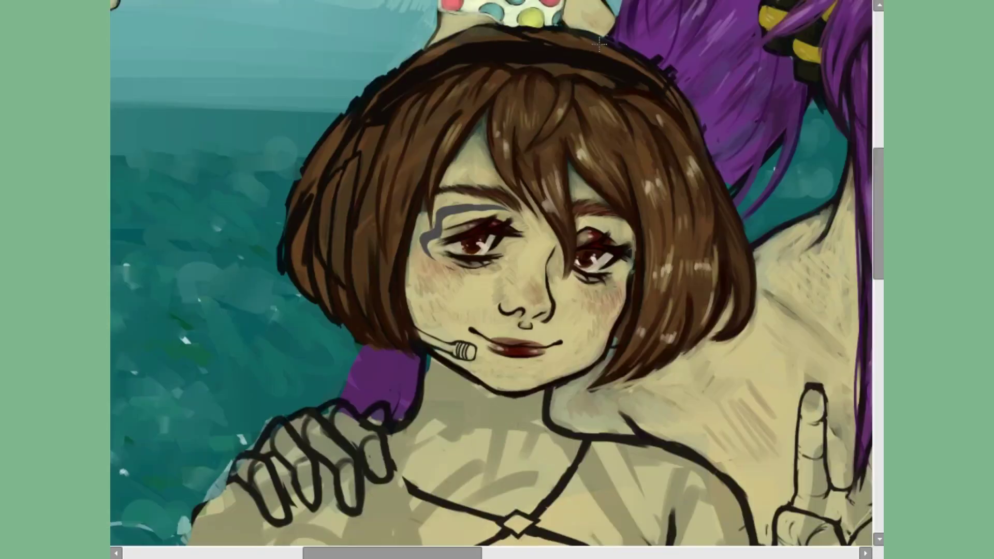
pyautogui.scroll(3, 381, 178)
pyautogui.moveTo(512, 141); pyautogui.dragTo(381, 179)
pyautogui.scroll(-4, 411, 155)
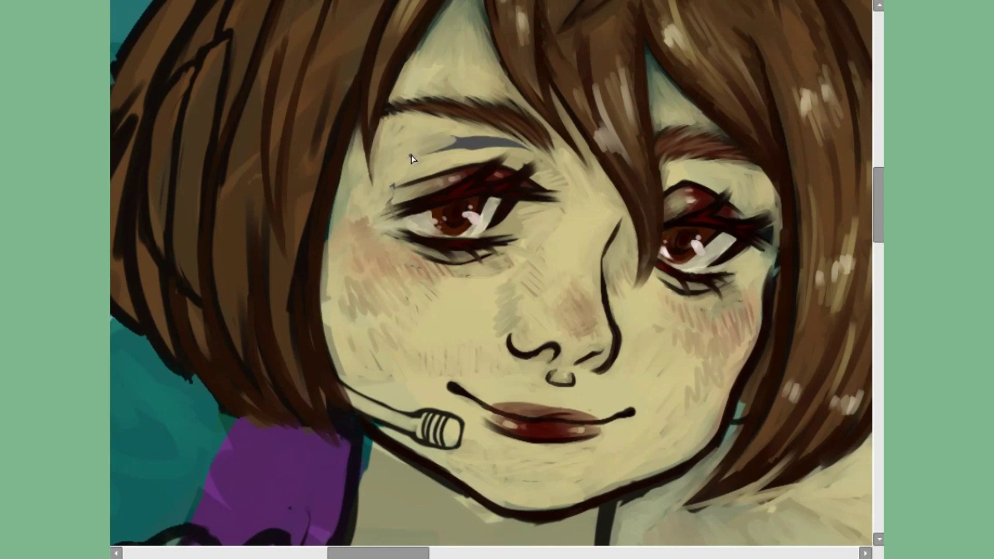
pyautogui.hotkey('ctrl', 'z')
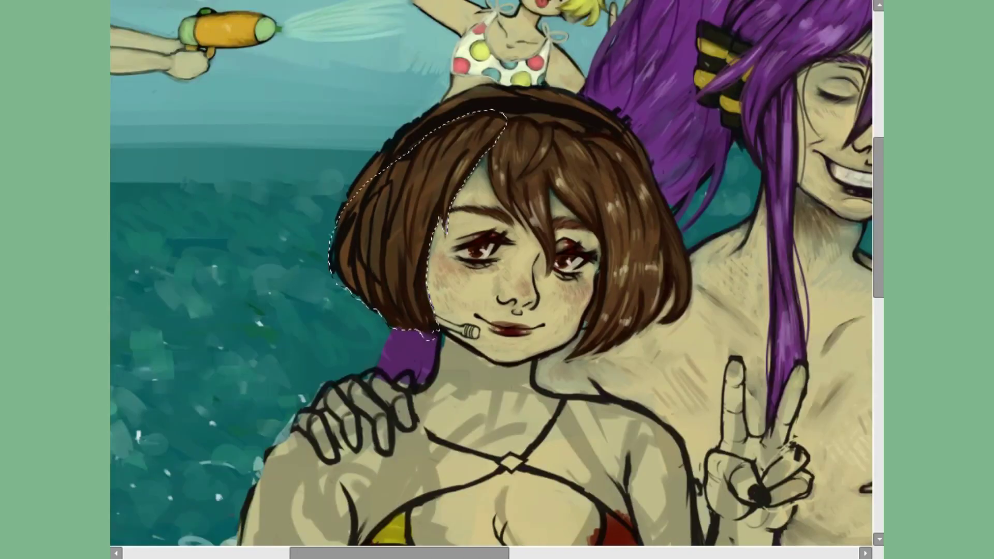
# Lower the eyebrow on the microphone side closer to its eye.
pyautogui.press('m')
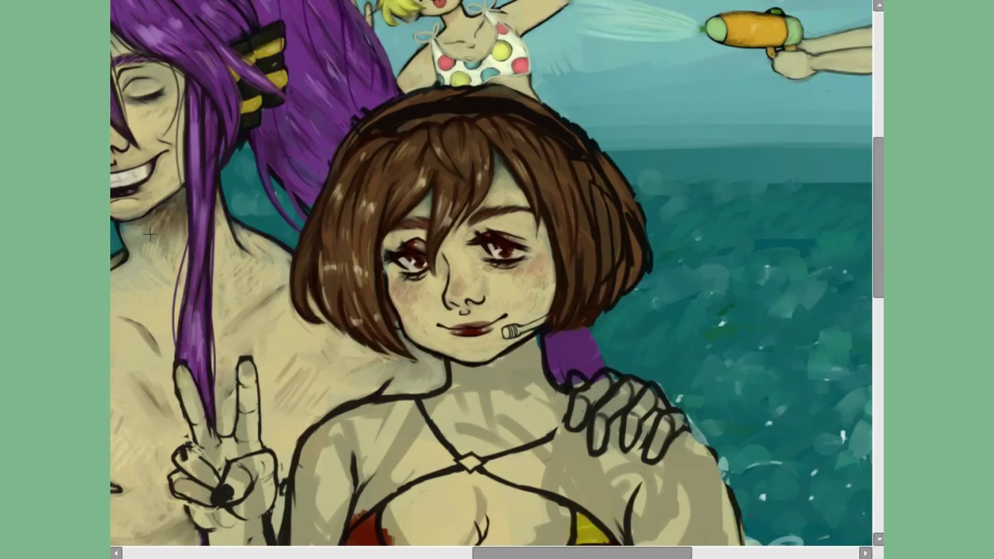
pyautogui.scroll(2, 566, 148)
pyautogui.moveTo(433, 133); pyautogui.dragTo(611, 195)
pyautogui.scroll(-1, 611, 196)
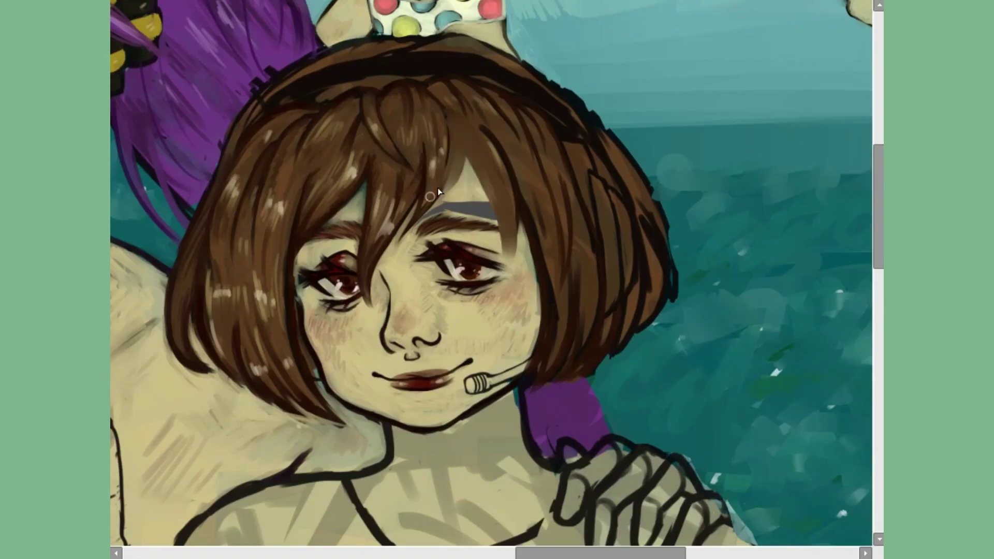
# Paint loose brown locks over the temple on the microphone side and reshape the front hair section with a transform.
pyautogui.moveTo(492, 135); pyautogui.dragTo(559, 274)
pyautogui.press('m')
pyautogui.scroll(-2, 559, 274)
pyautogui.moveTo(534, 186); pyautogui.dragTo(466, 311)
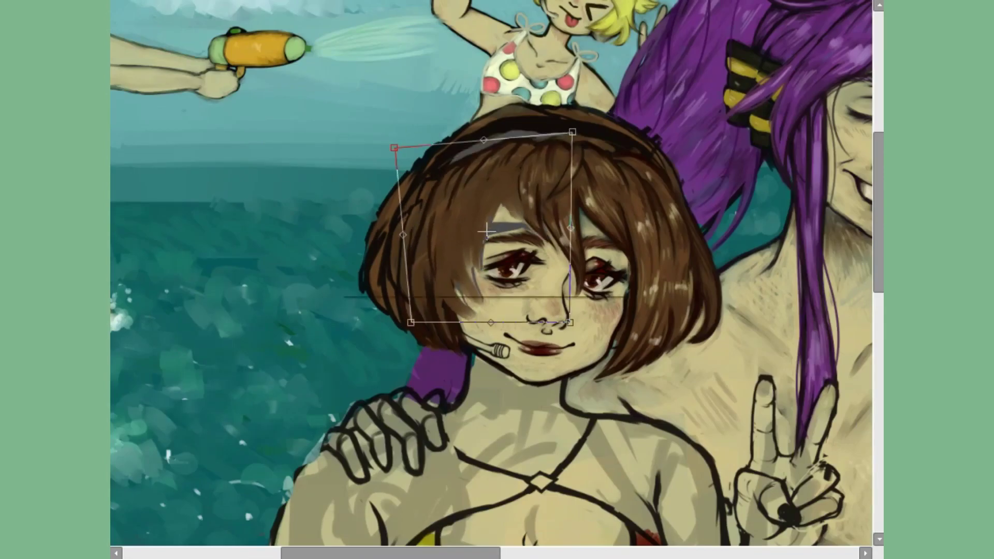
pyautogui.press('m')
# Paint brown strands over the gaps and black lines of the microphone-side hair, with pointed locks falling over the cheek.
pyautogui.scroll(3, 287, 101)
pyautogui.scroll(2, 511, 201)
pyautogui.moveTo(511, 202); pyautogui.dragTo(565, 362)
pyautogui.scroll(-3, 564, 362)
pyautogui.moveTo(590, 181); pyautogui.dragTo(559, 300)
pyautogui.scroll(2, 691, 237)
pyautogui.scroll(-3, 691, 237)
pyautogui.moveTo(518, 129)
pyautogui.mouseDown()
pyautogui.moveTo(497, 197)
pyautogui.moveTo(549, 207)
pyautogui.moveTo(569, 352)
pyautogui.mouseUp()
pyautogui.scroll(-2, 569, 352)
pyautogui.scroll(-1, 569, 351)
pyautogui.moveTo(342, 139); pyautogui.dragTo(466, 243)
pyautogui.press('m')
pyautogui.scroll(-3, 497, 280)
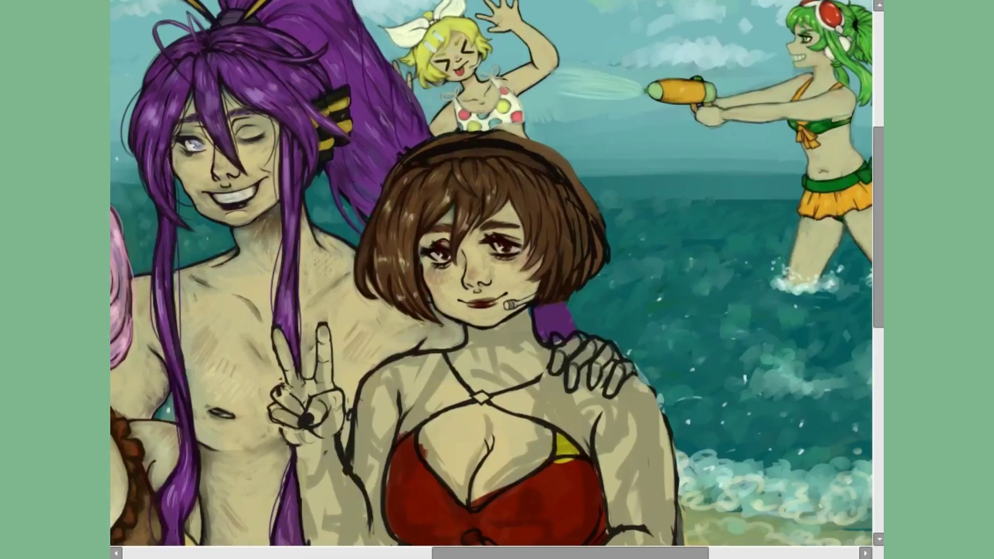
# Add pale highlights and finer strands to the microphone-side hair below the headband.
pyautogui.scroll(4, 497, 207)
pyautogui.moveTo(559, 130); pyautogui.dragTo(492, 197)
pyautogui.moveTo(533, 171)
pyautogui.mouseDown()
pyautogui.moveTo(592, 281)
pyautogui.moveTo(570, 352)
pyautogui.mouseUp()
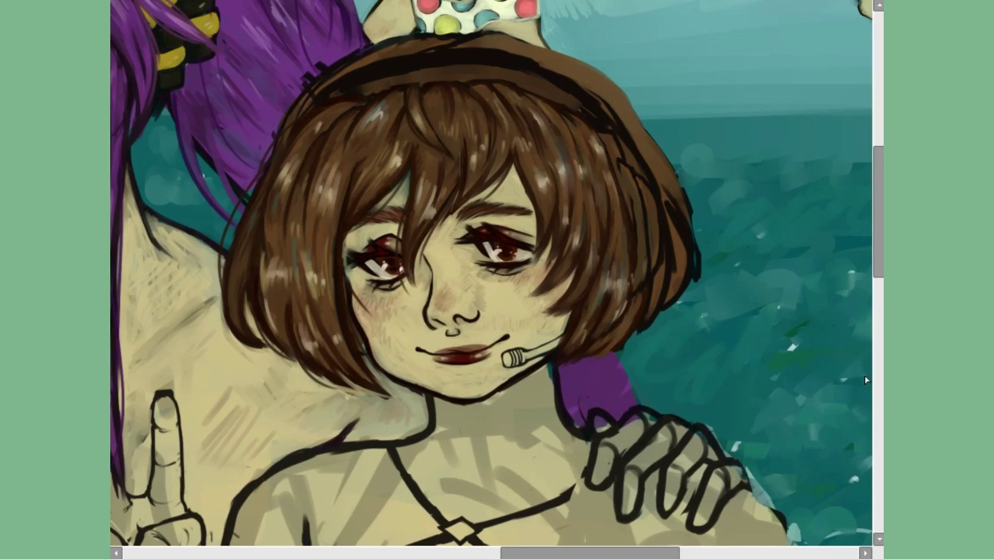
# Paint a dark red headphone earpiece behind the side hair with a lighter red strip along its inner edge.
pyautogui.scroll(3, 864, 375)
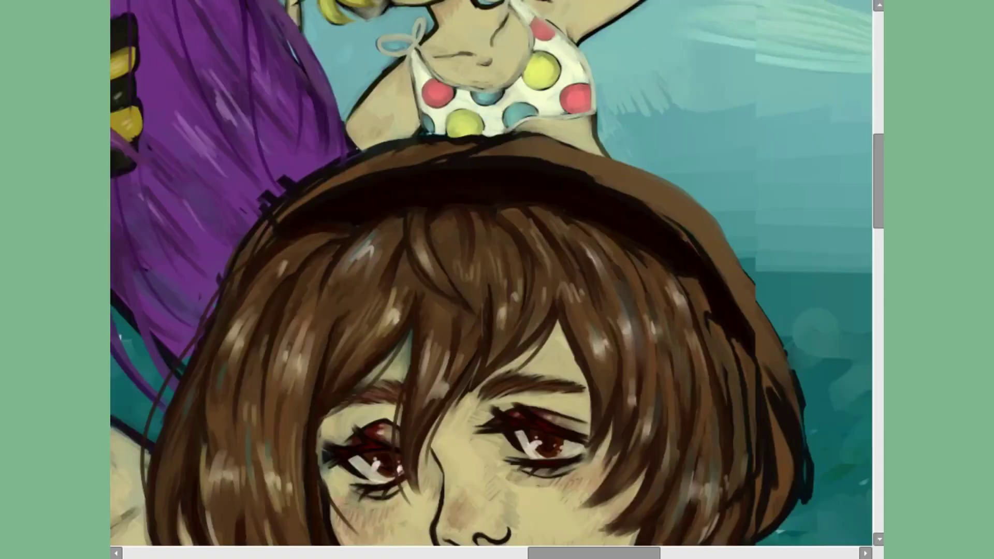
pyautogui.moveTo(491, 206); pyautogui.dragTo(502, 255)
pyautogui.press('m')
pyautogui.moveTo(458, 298); pyautogui.dragTo(439, 419)
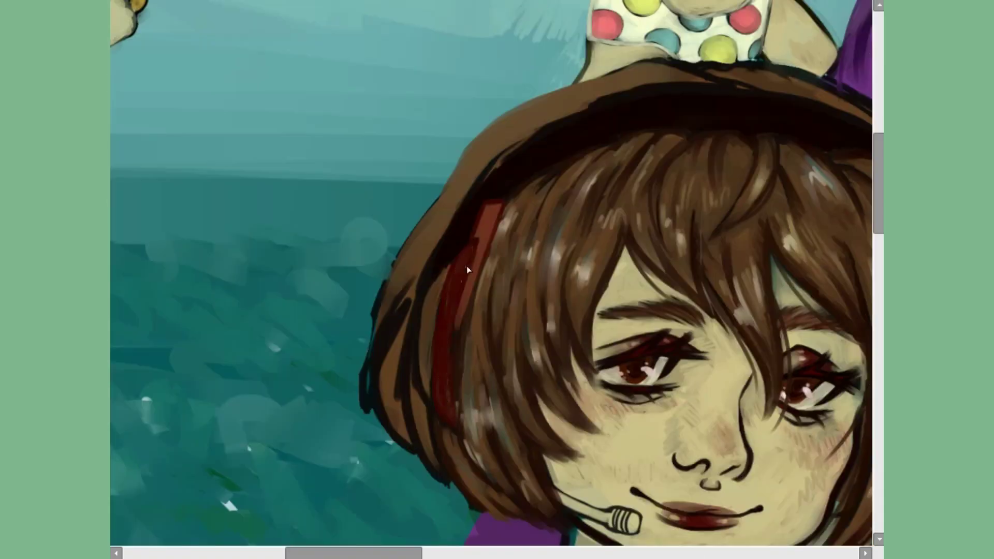
pyautogui.press('m')
pyautogui.moveTo(561, 303); pyautogui.dragTo(550, 393)
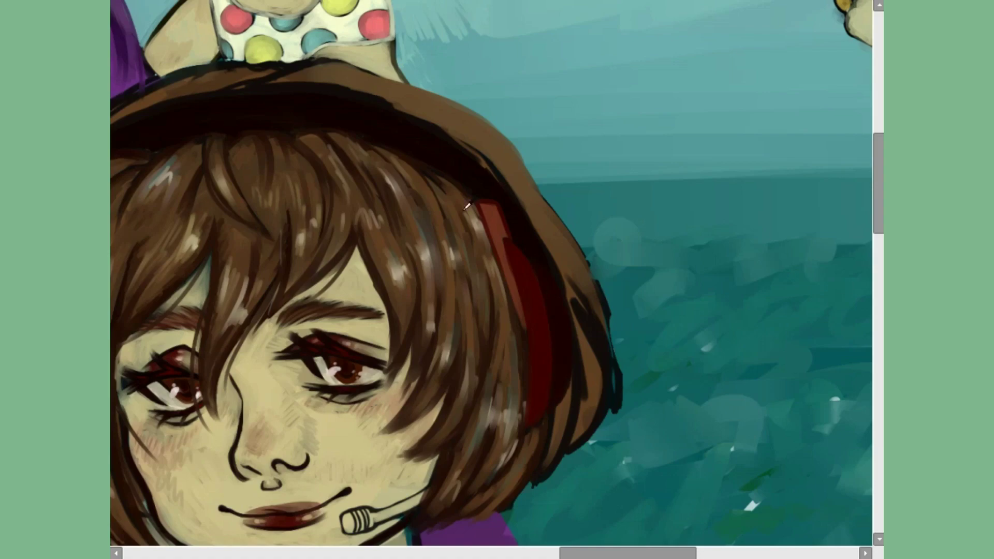
# Add fine dark hatching to the earpiece's lighter red strip and small pale highlights to its dark red surface.
pyautogui.press('m')
pyautogui.moveTo(473, 140); pyautogui.dragTo(515, 288)
pyautogui.press('m')
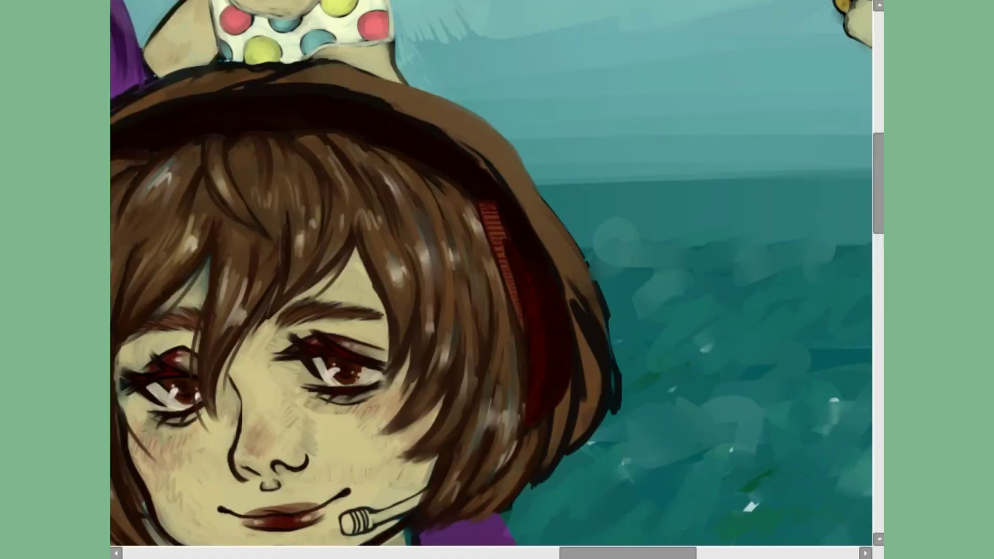
pyautogui.press('Delete')
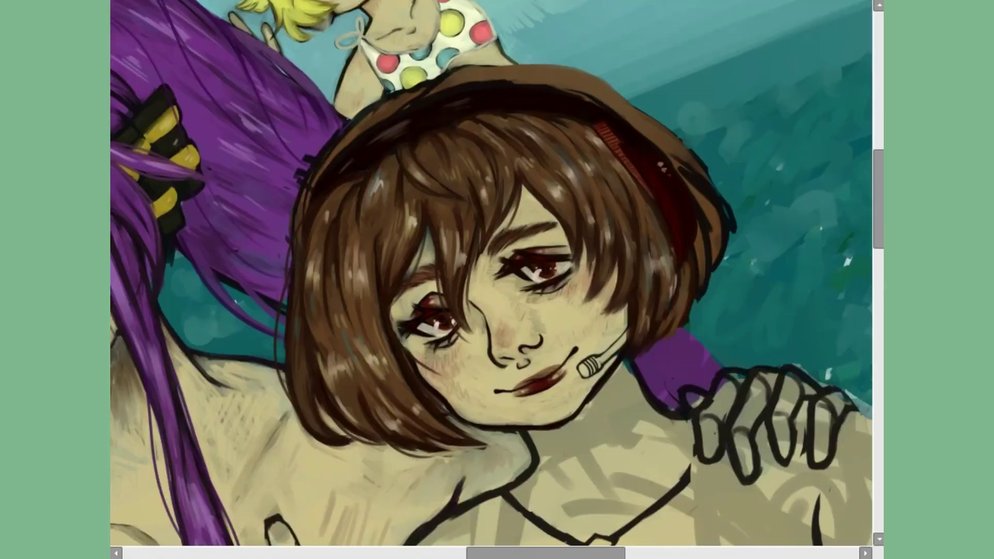
# Replace the black outlines of the hair outside the headphones with brown strands and fine loose hairs.
pyautogui.scroll(-5, 752, 216)
pyautogui.scroll(5, 751, 216)
pyautogui.scroll(-1, 752, 216)
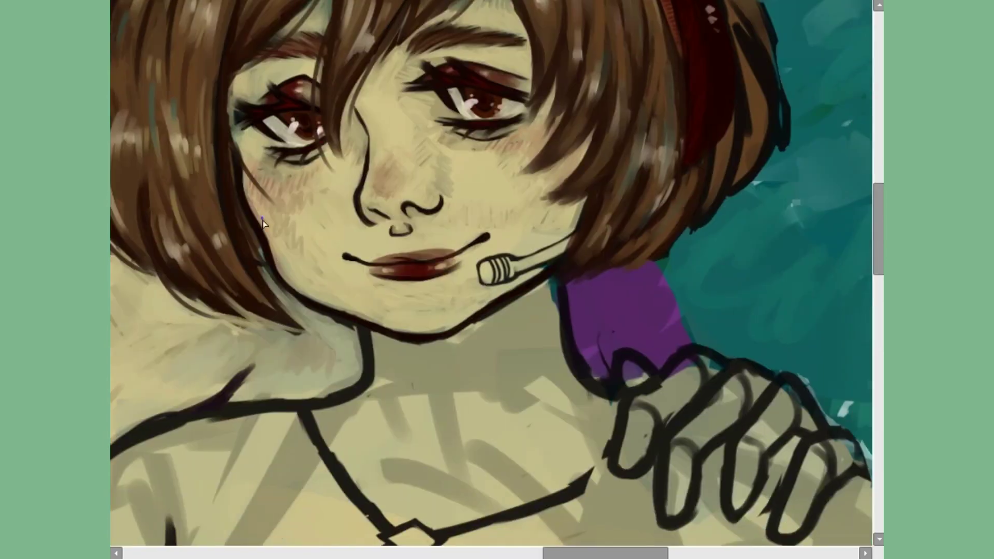
pyautogui.press('m')
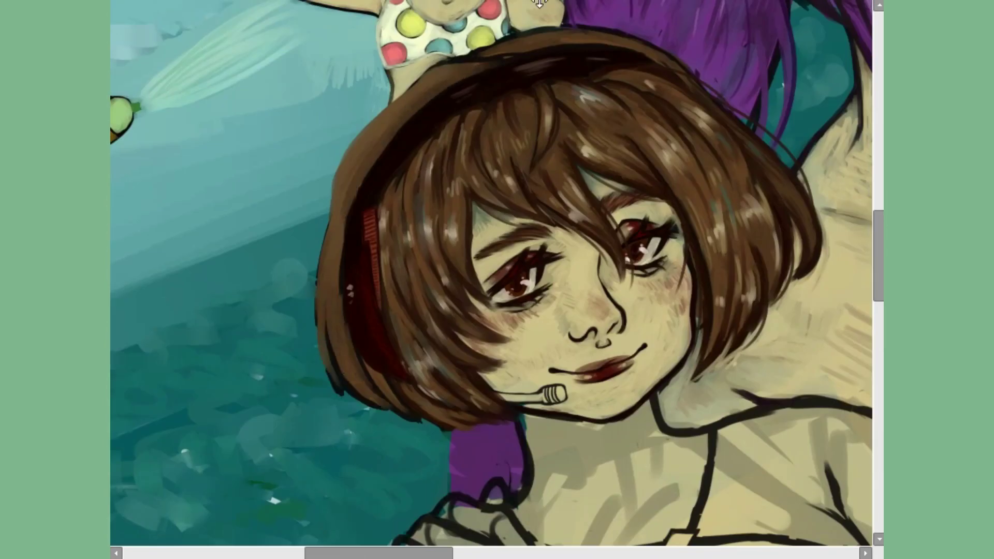
pyautogui.press('m')
pyautogui.scroll(1, 333, 141)
pyautogui.press('m')
pyautogui.scroll(-2, 309, 181)
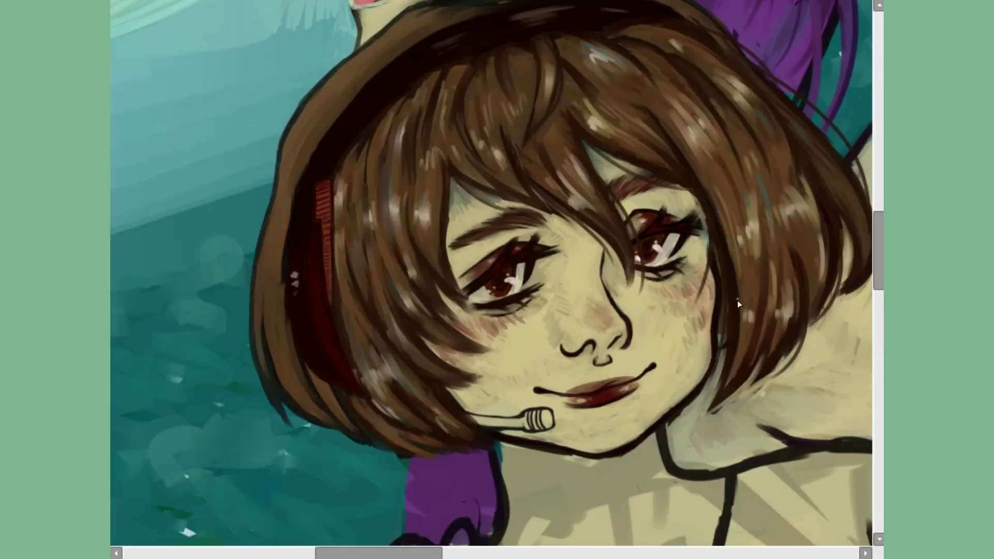
pyautogui.scroll(1, 309, 182)
pyautogui.press('m')
pyautogui.scroll(-2, 354, 80)
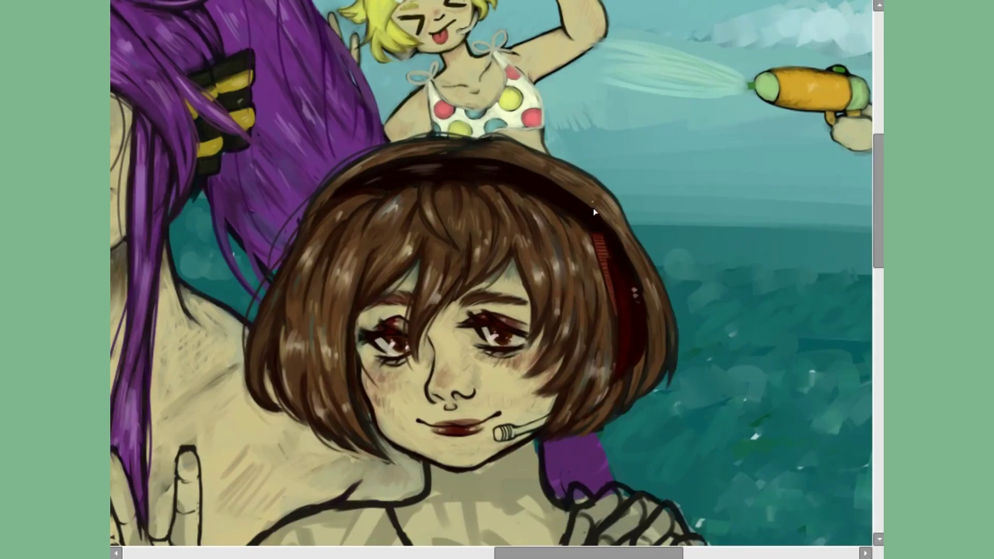
# Fill the headset microphone and its arm with very dark red and paint bright red bands on the microphone.
pyautogui.scroll(3, 412, 216)
pyautogui.moveTo(382, 412); pyautogui.dragTo(357, 434)
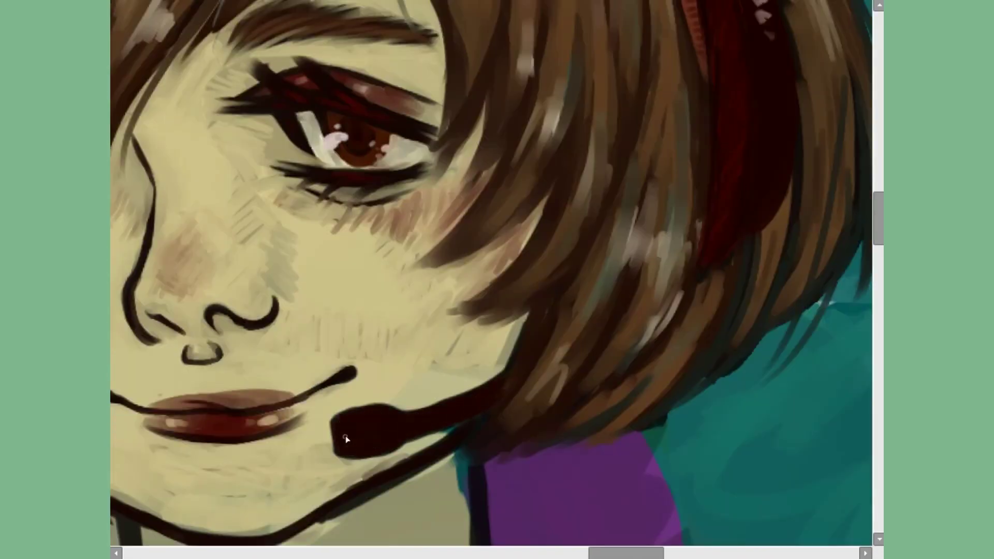
pyautogui.press('m')
pyautogui.scroll(-5, 471, 278)
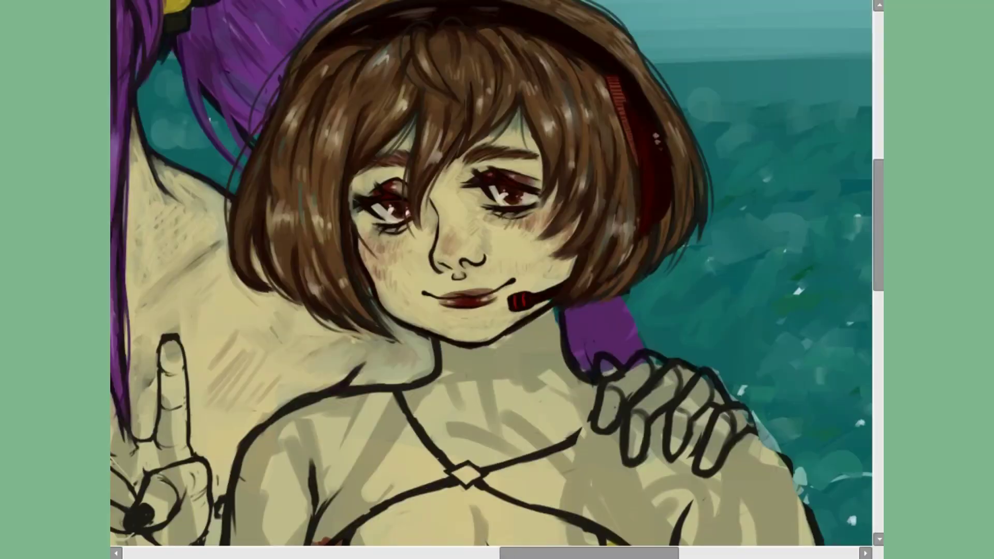
pyautogui.scroll(3, 471, 278)
pyautogui.press('m')
pyautogui.scroll(-1, 347, 213)
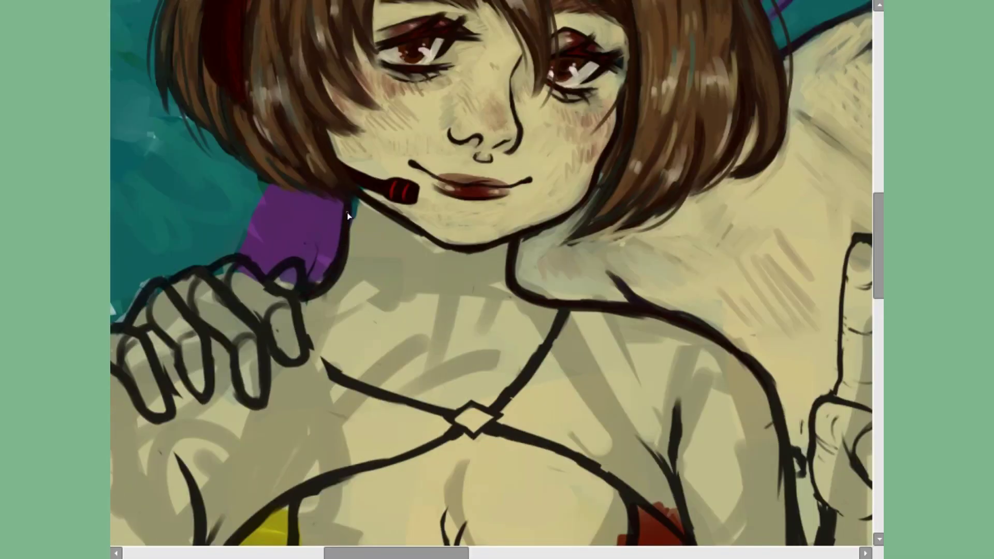